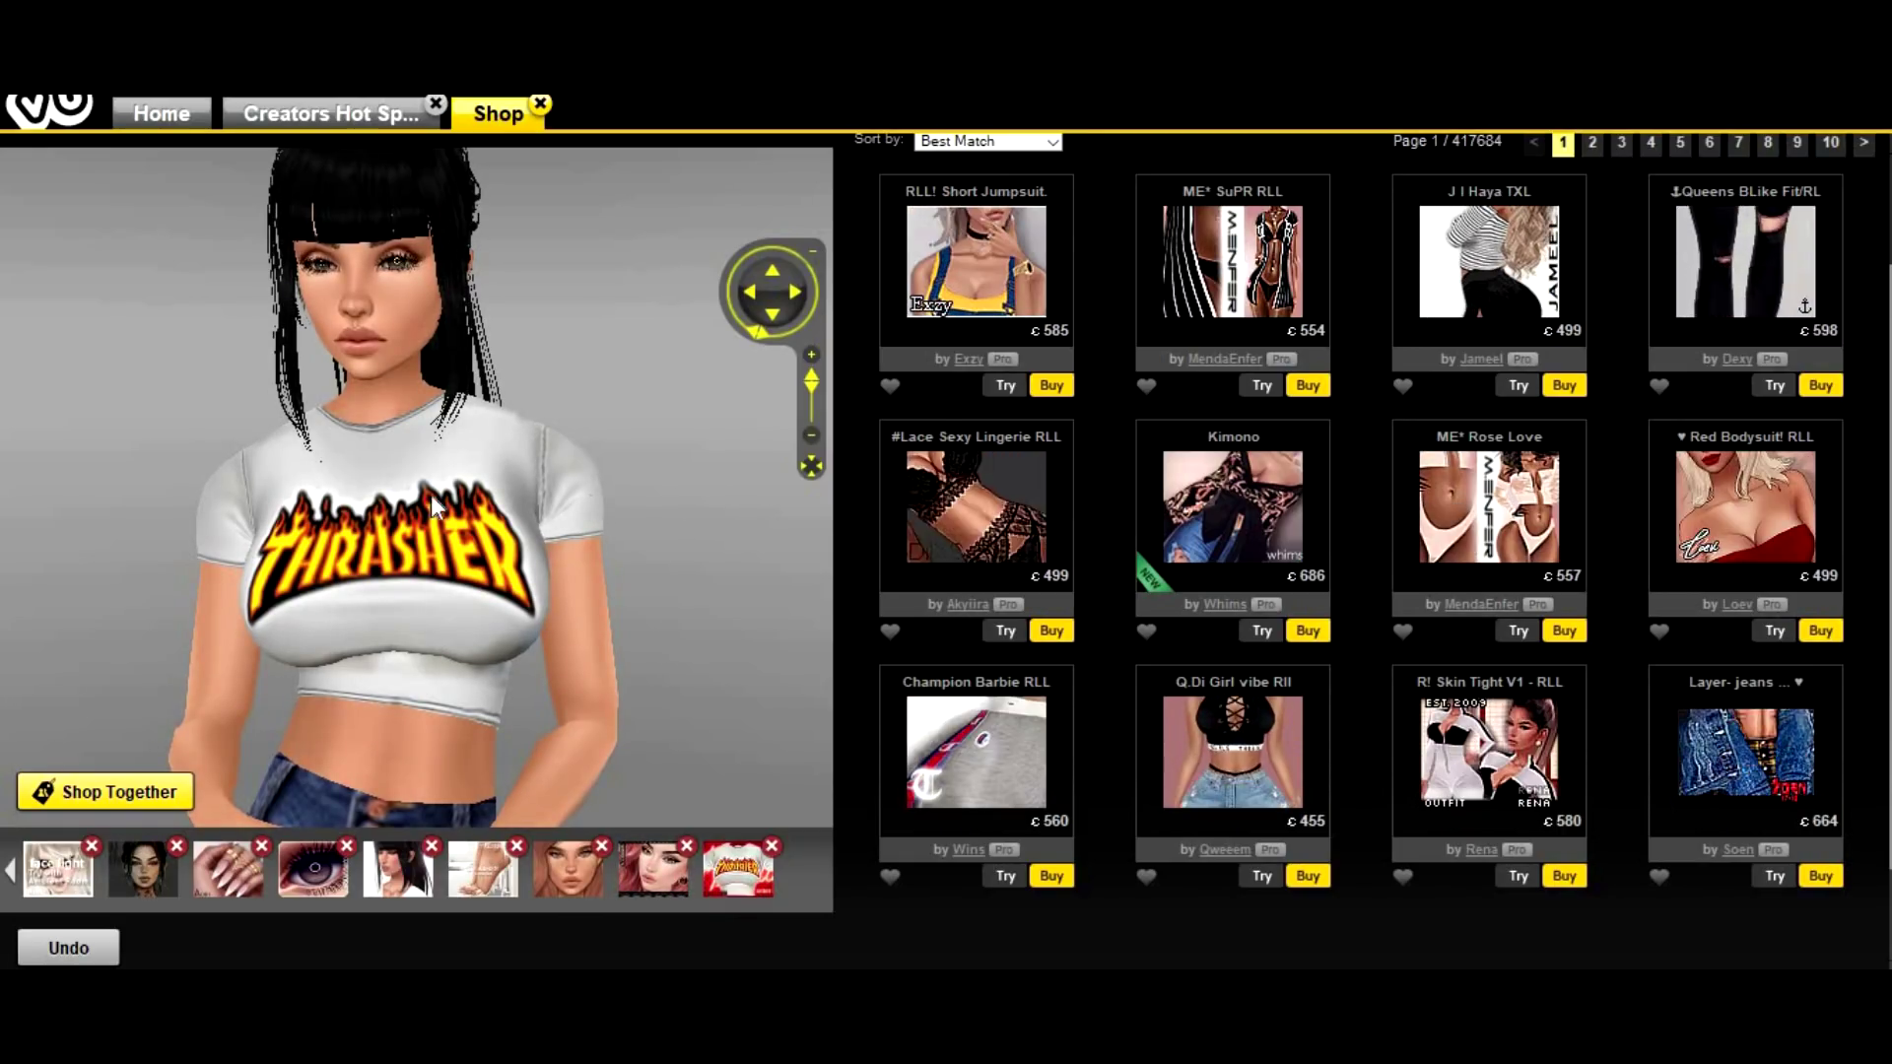
Examine the Thrasher crop top on the shop avatar from the front and the side
left_click_drag(429, 495, 743, 498)
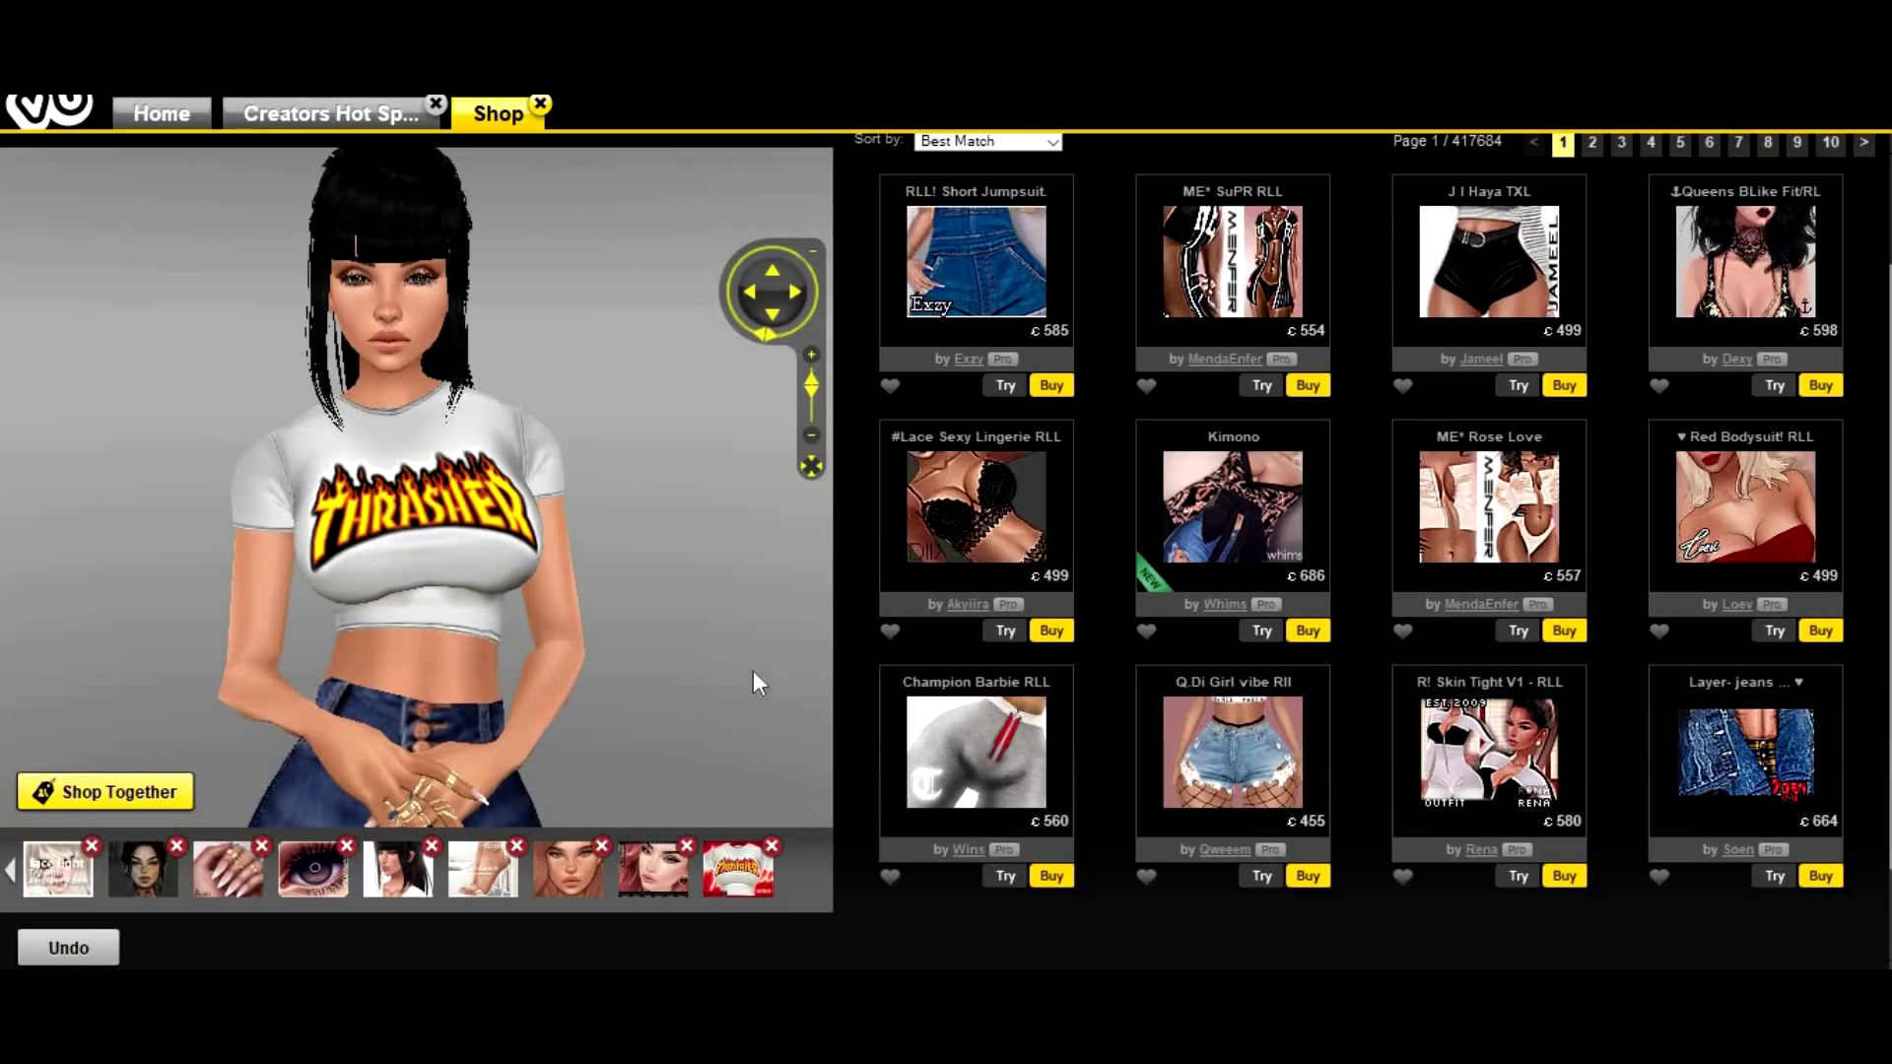
left_click_drag(752, 670, 752, 615)
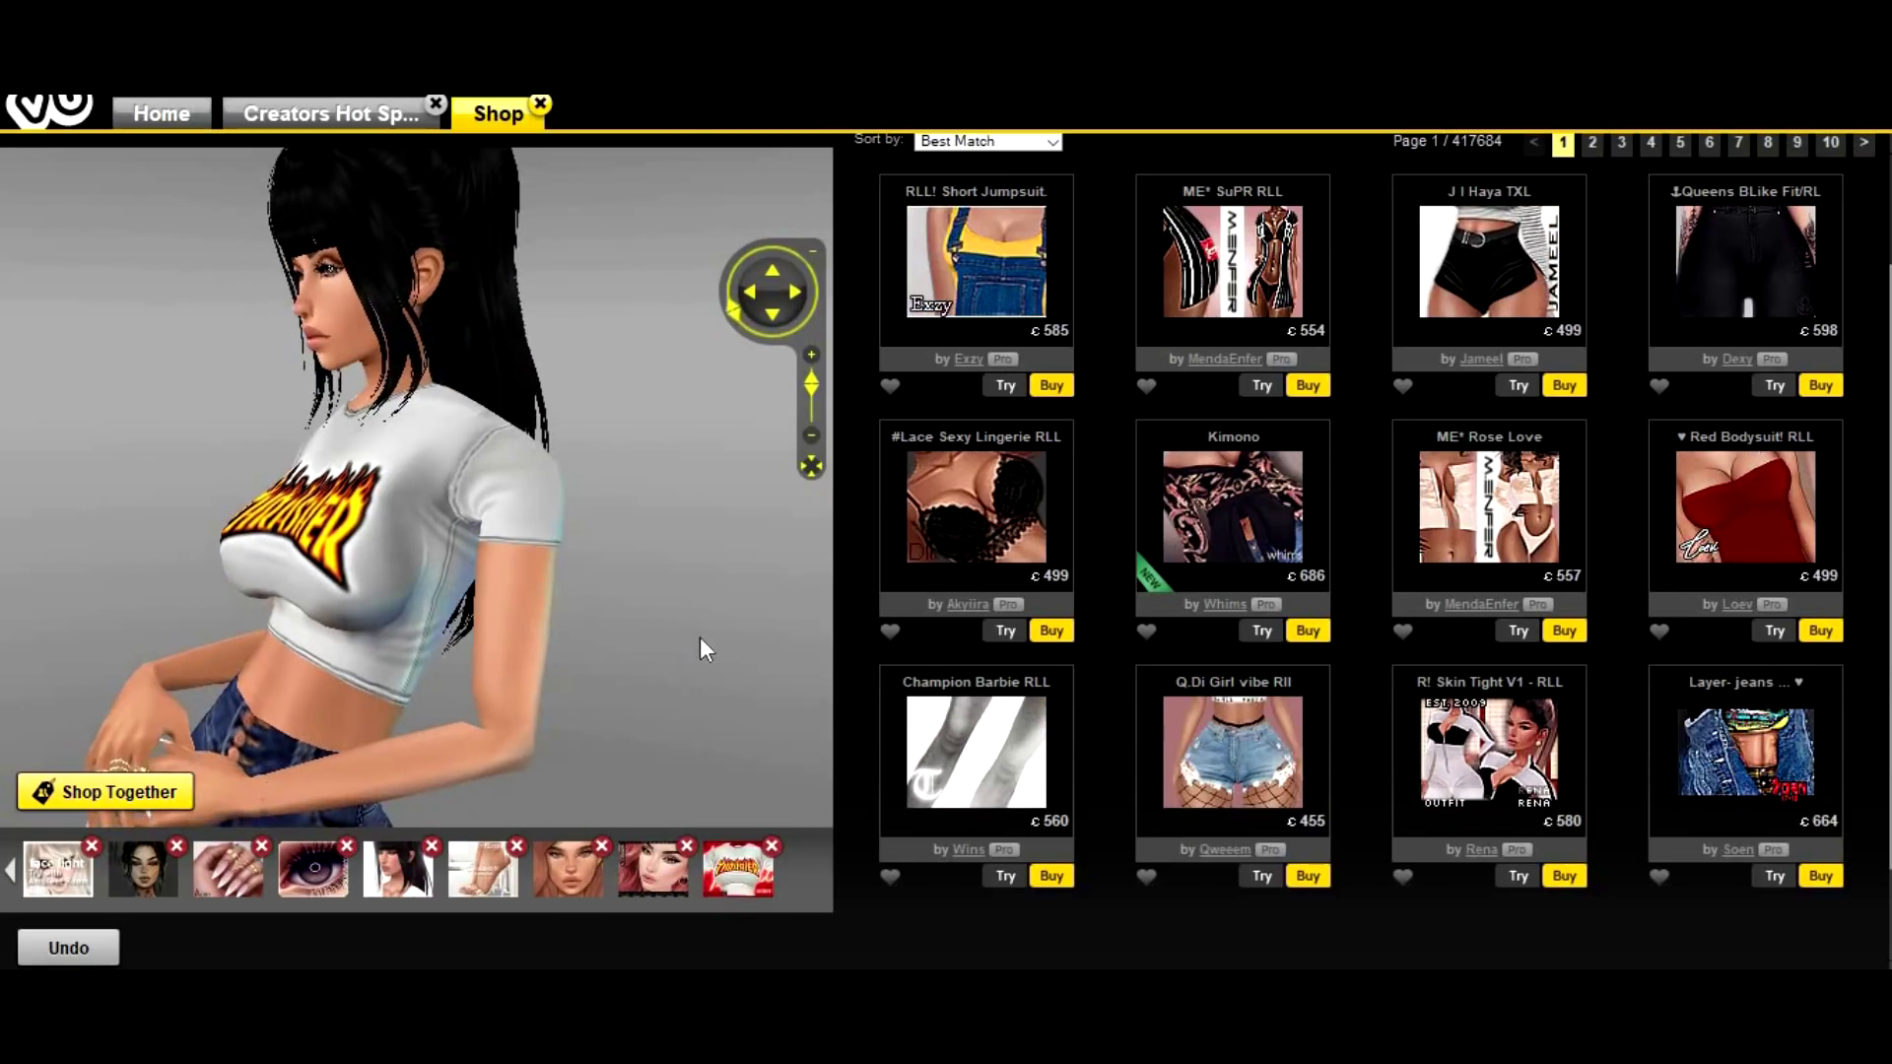
mouse_move(699, 636)
left_mouse_down()
mouse_move(1002, 605)
mouse_move(694, 611)
left_mouse_up()
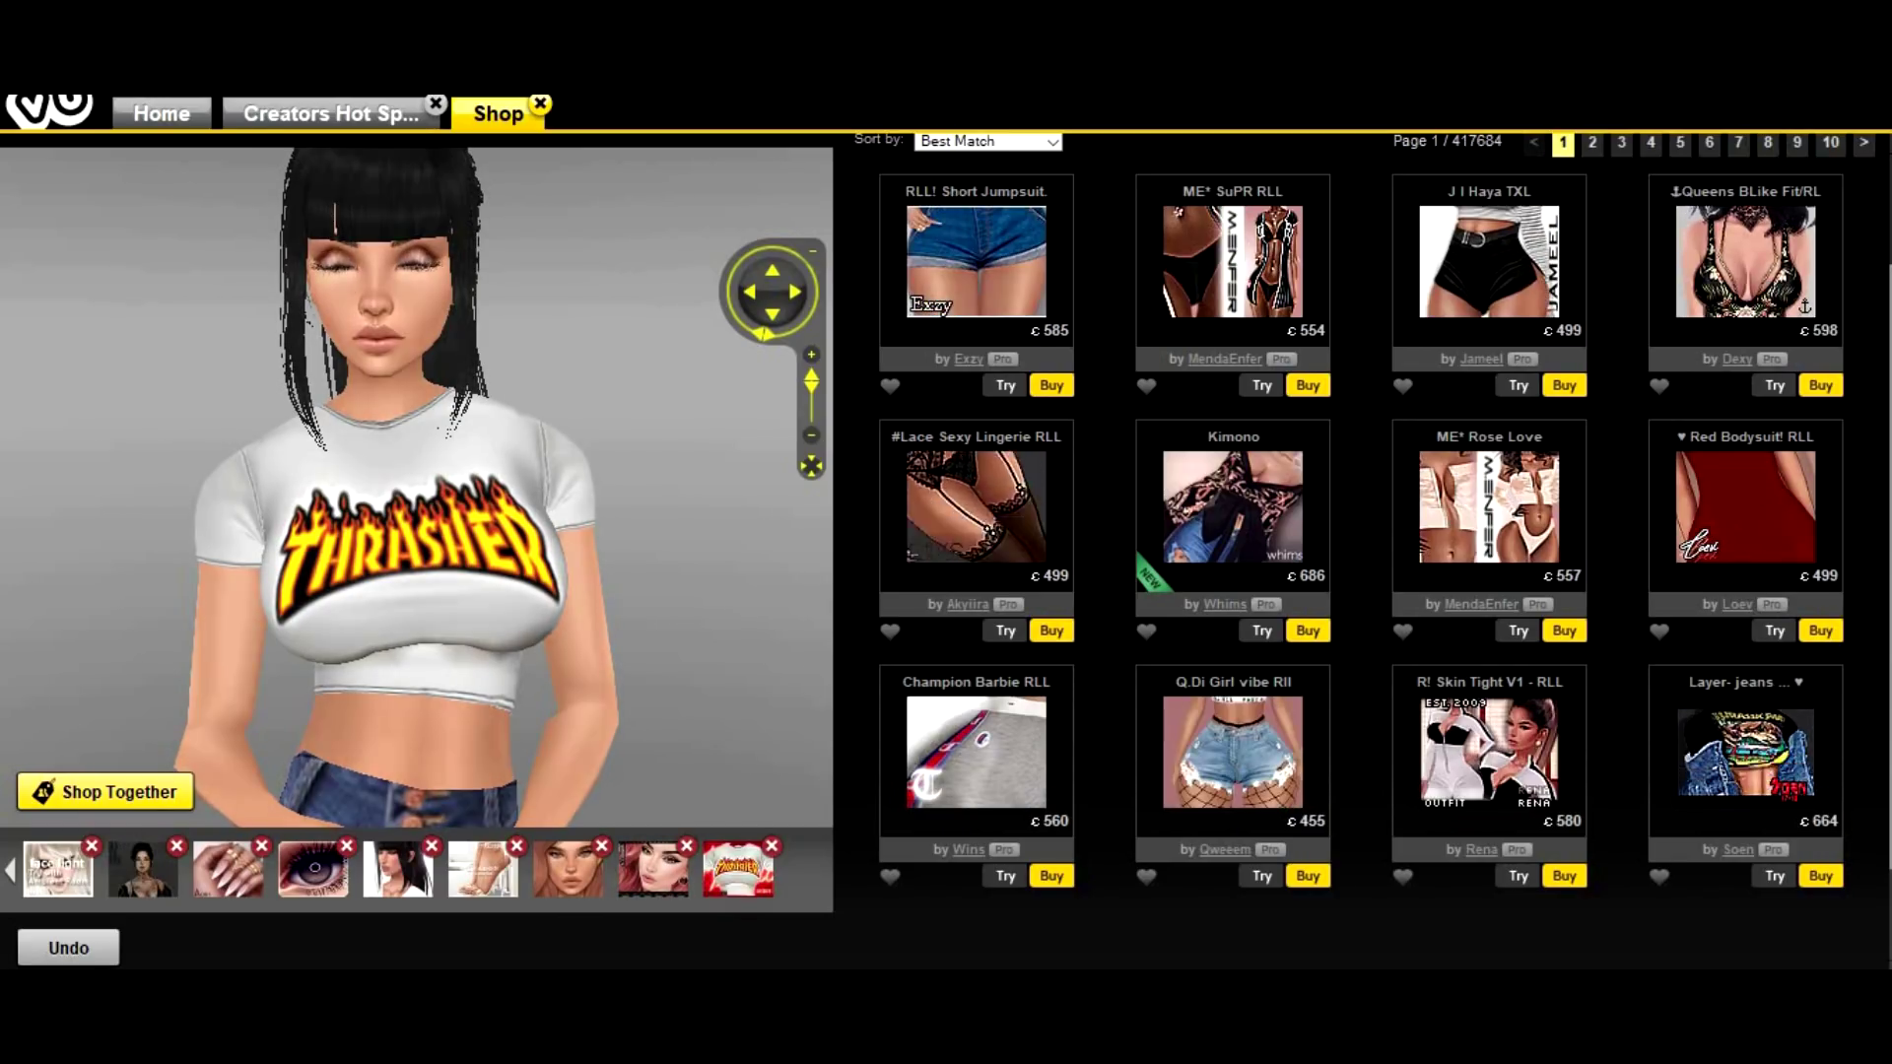
scroll(1221, 192, "up", 1)
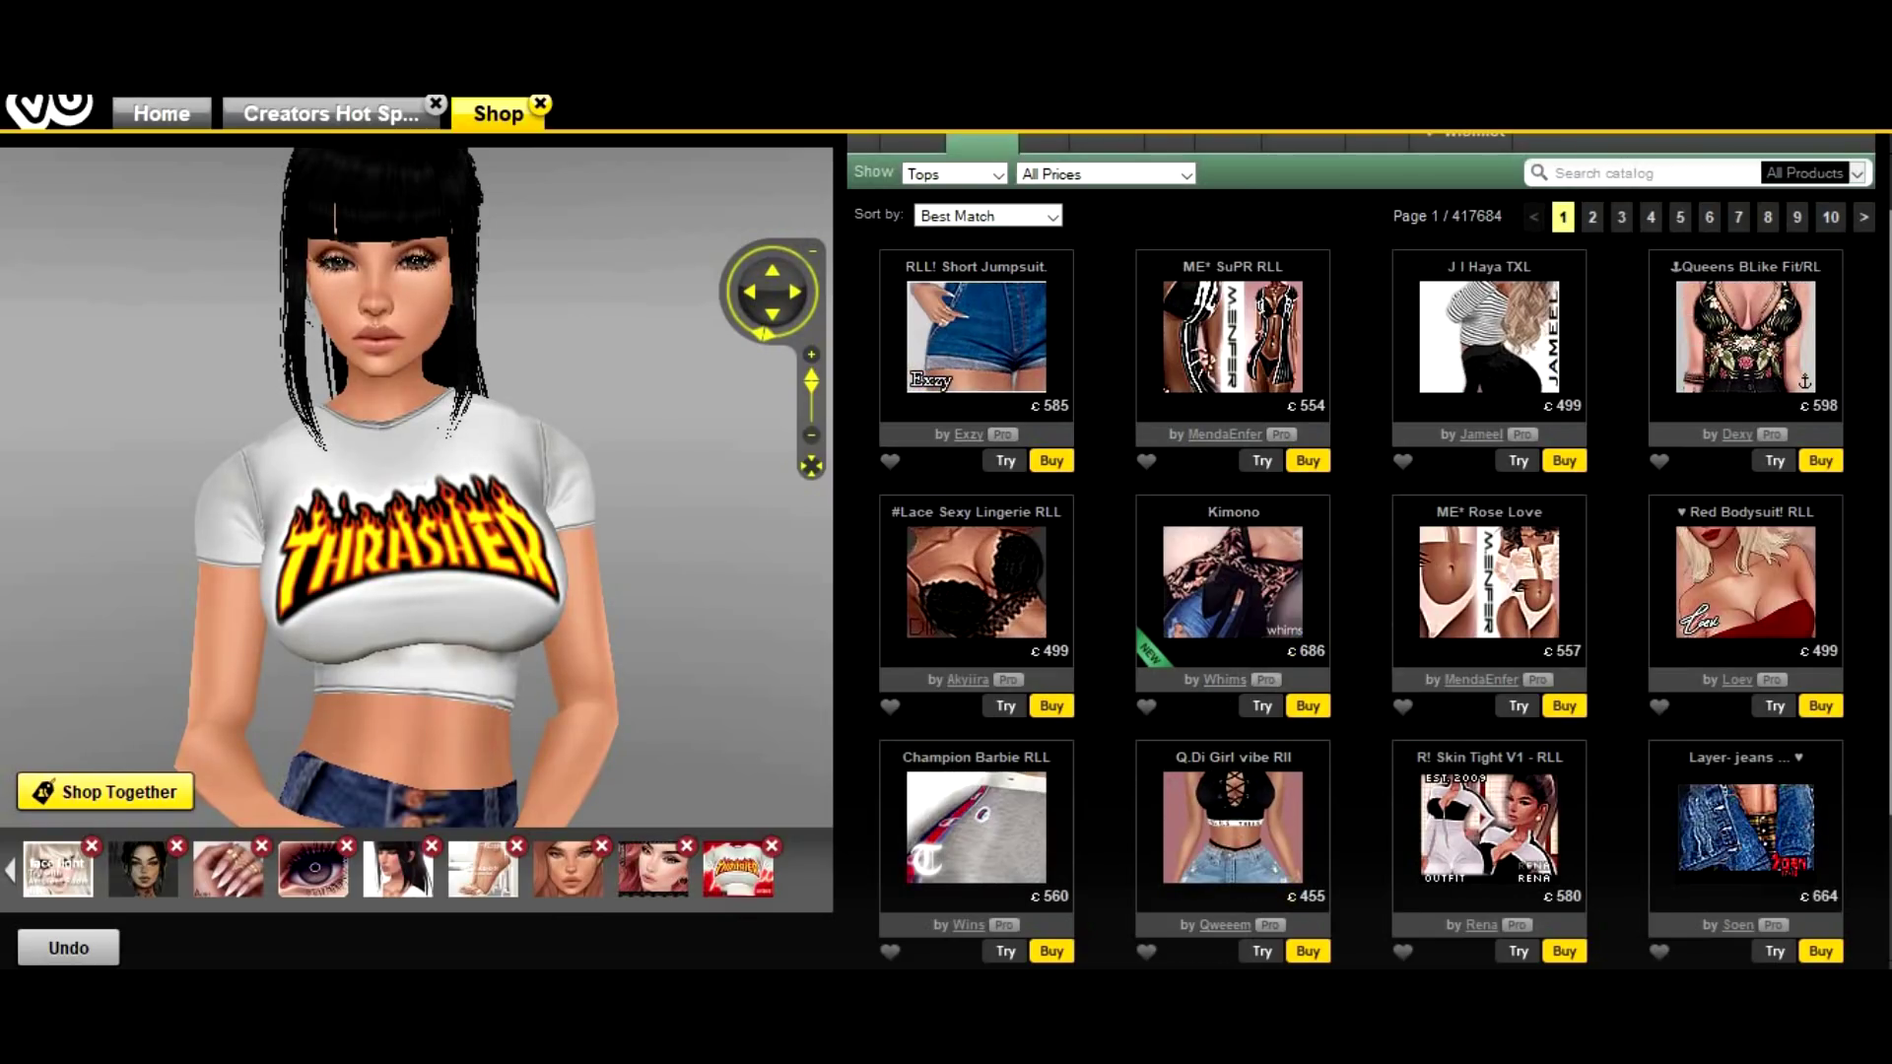
Switch to the browser, open the #dev basic tee v2 RL creator's products in a new tab and look through the derivable tops
mouse_move(1189, 1043)
left_click(1189, 950)
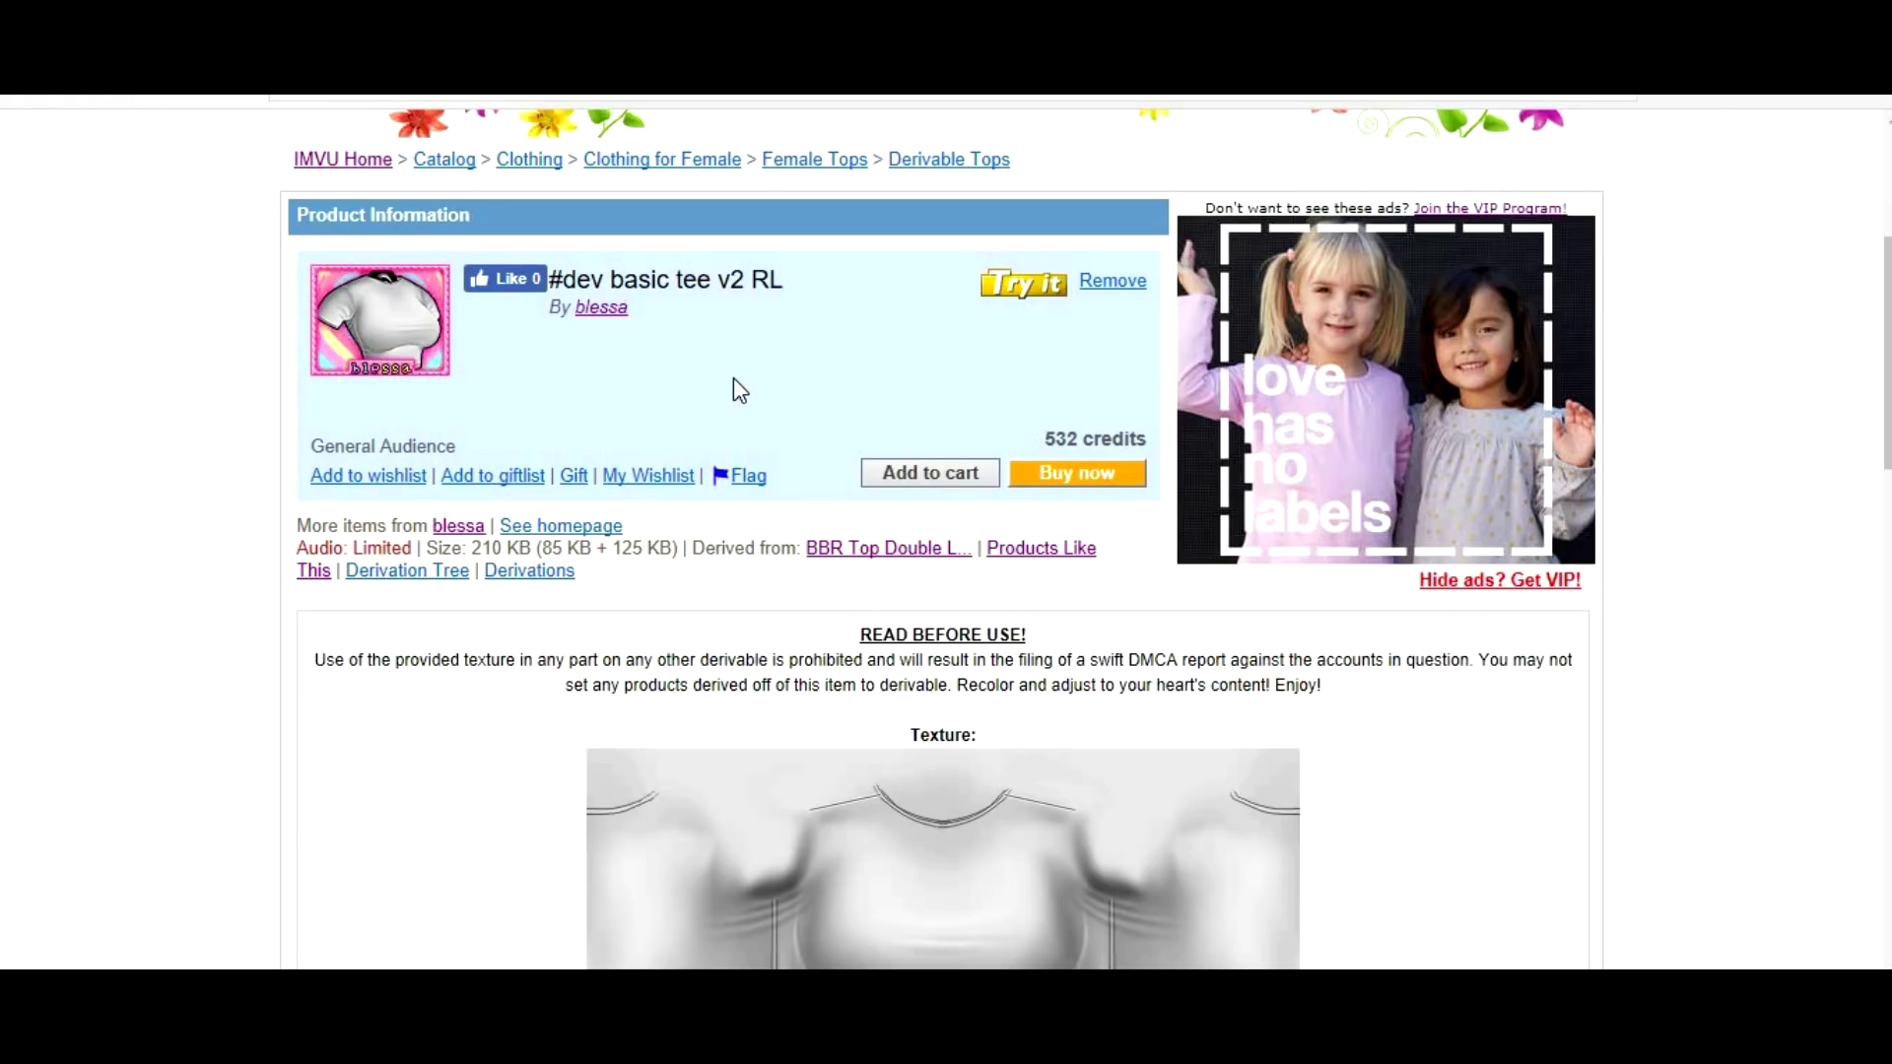
right_click(603, 309)
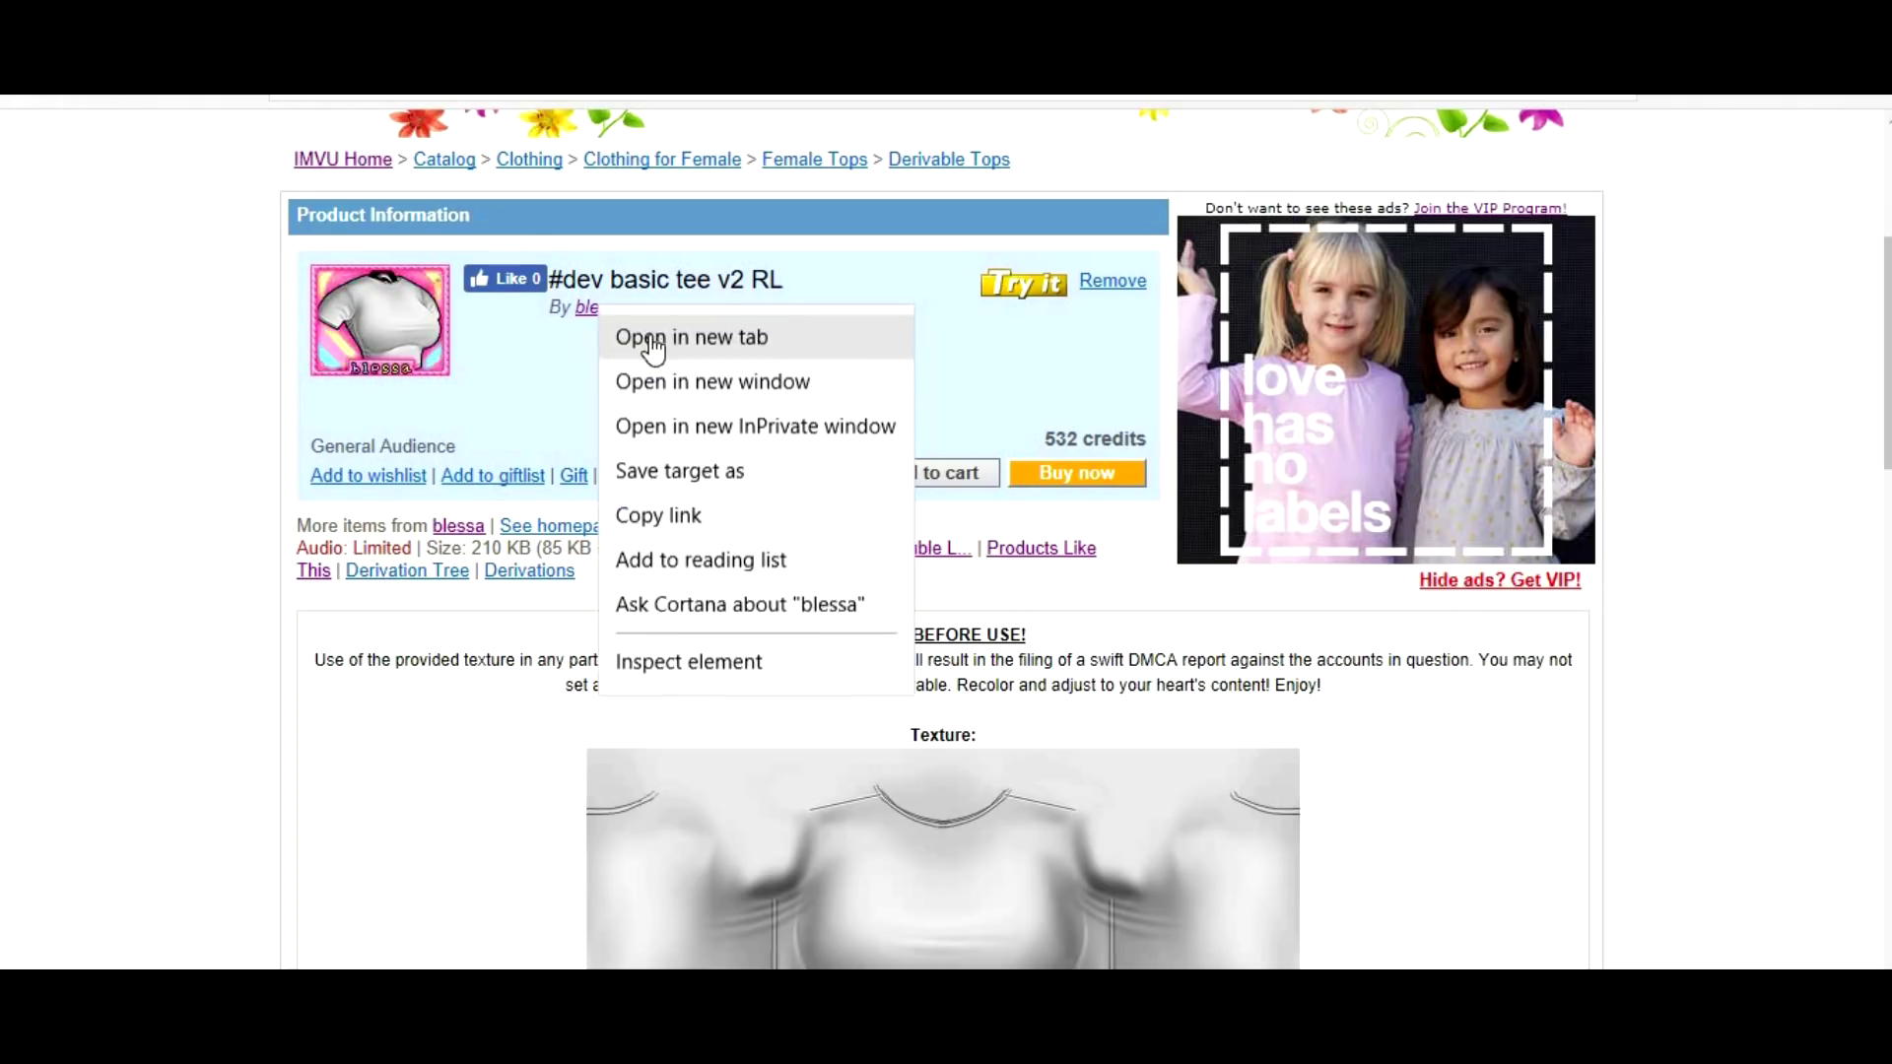
left_click(659, 337)
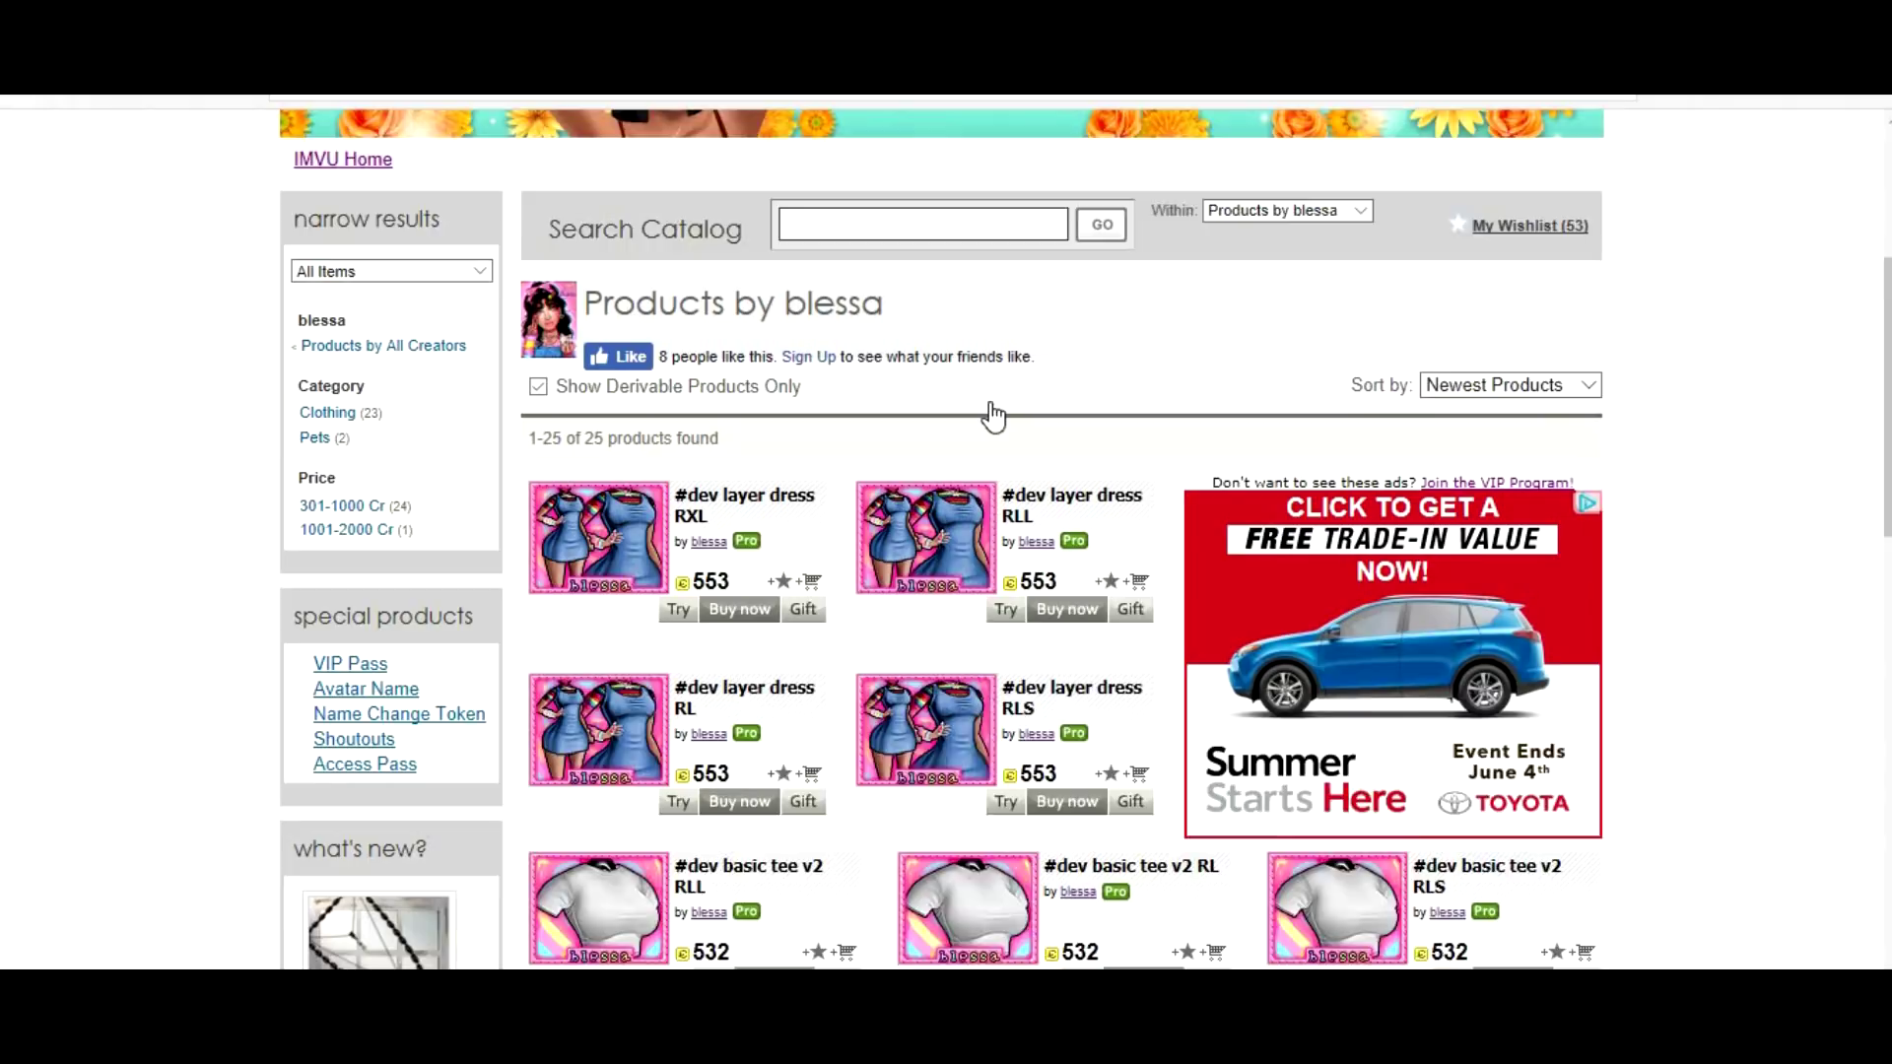
scroll(989, 401, "down", 5)
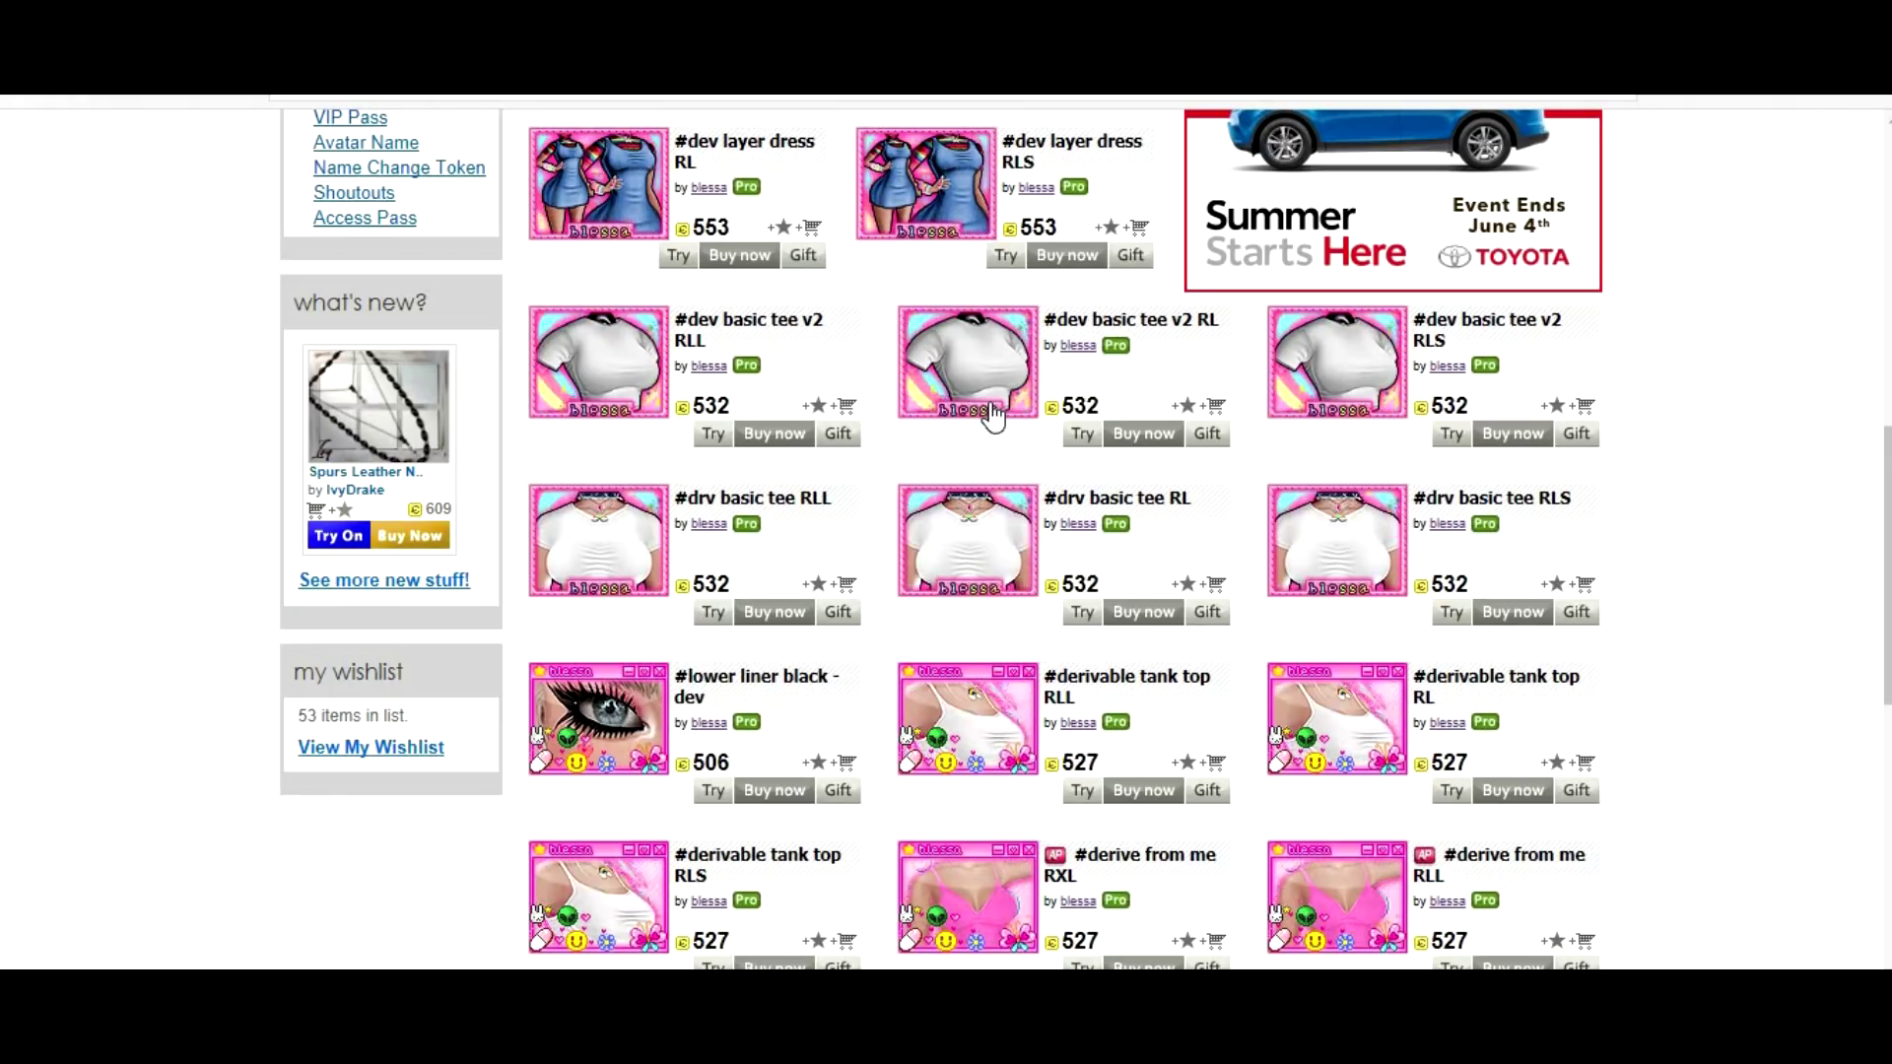
mouse_move(941, 337)
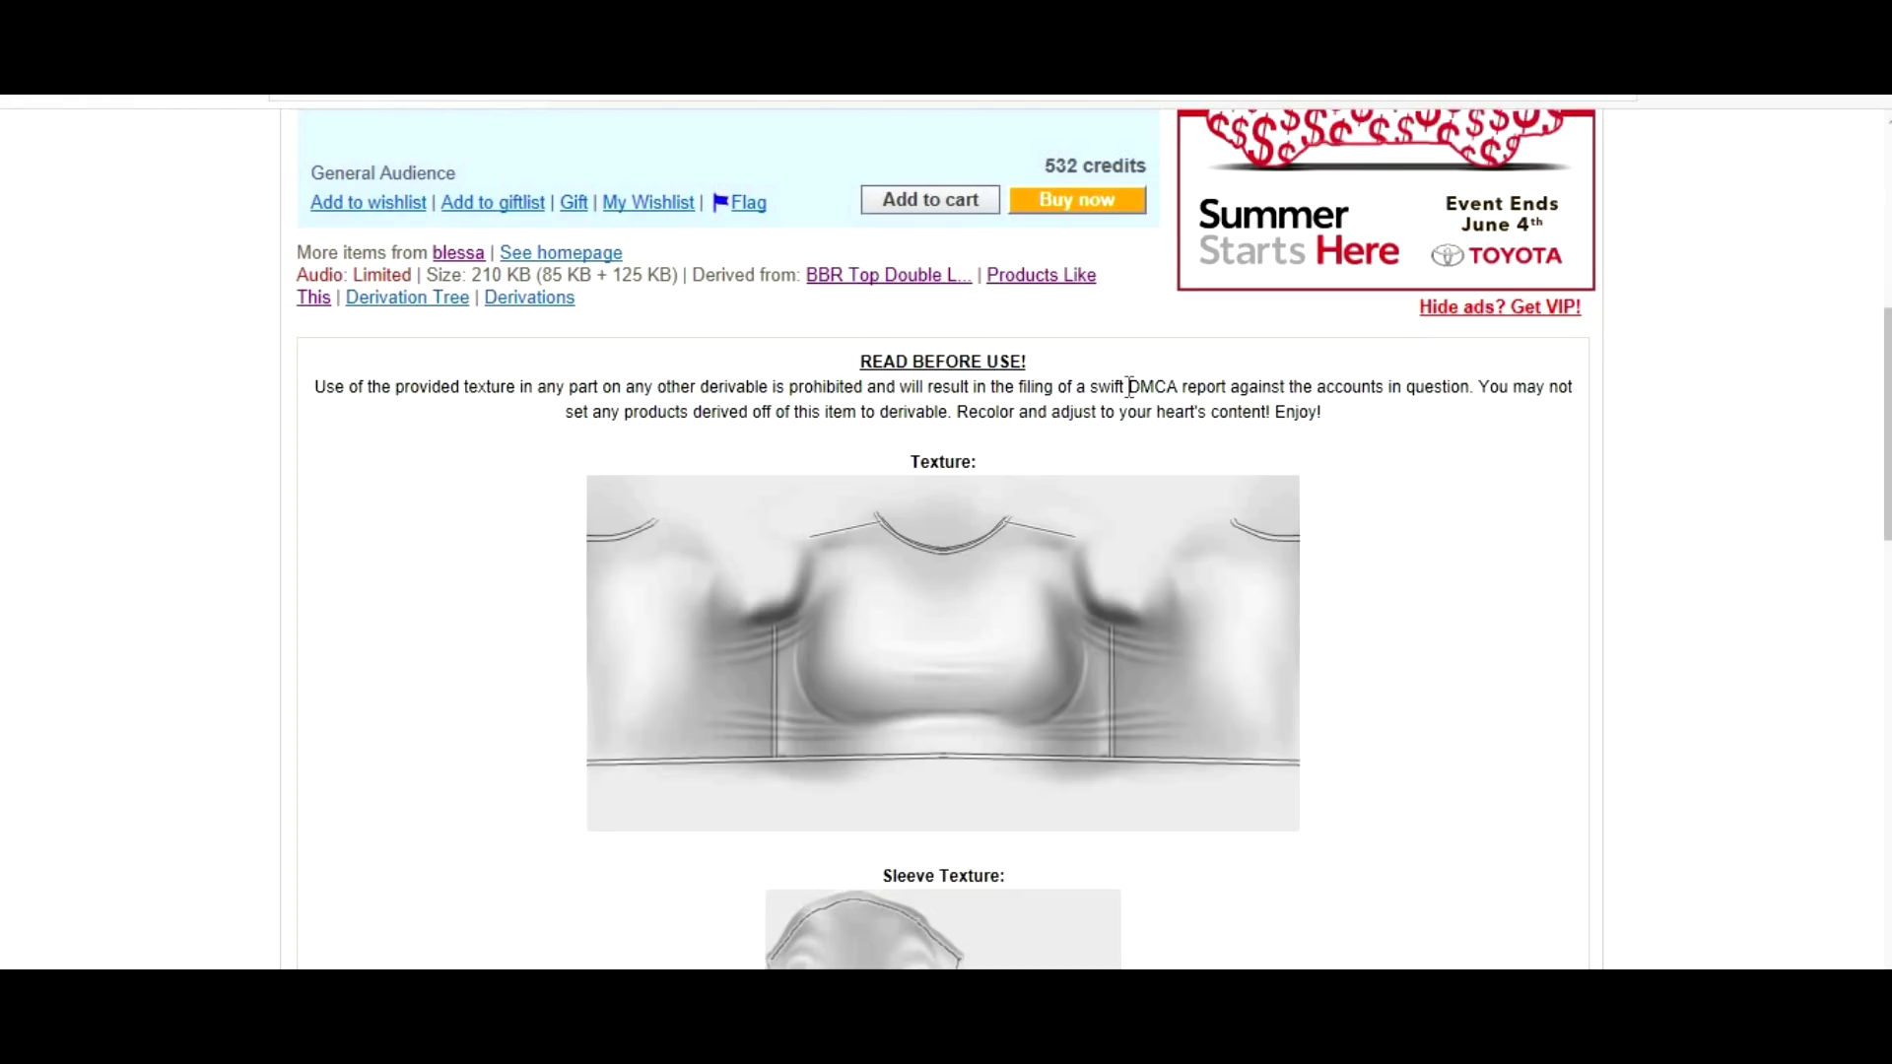
Review the #dev basic tee v2 RL page's usage terms and textures, and derive a new product from it in the IMVU editor
double_click(1173, 388)
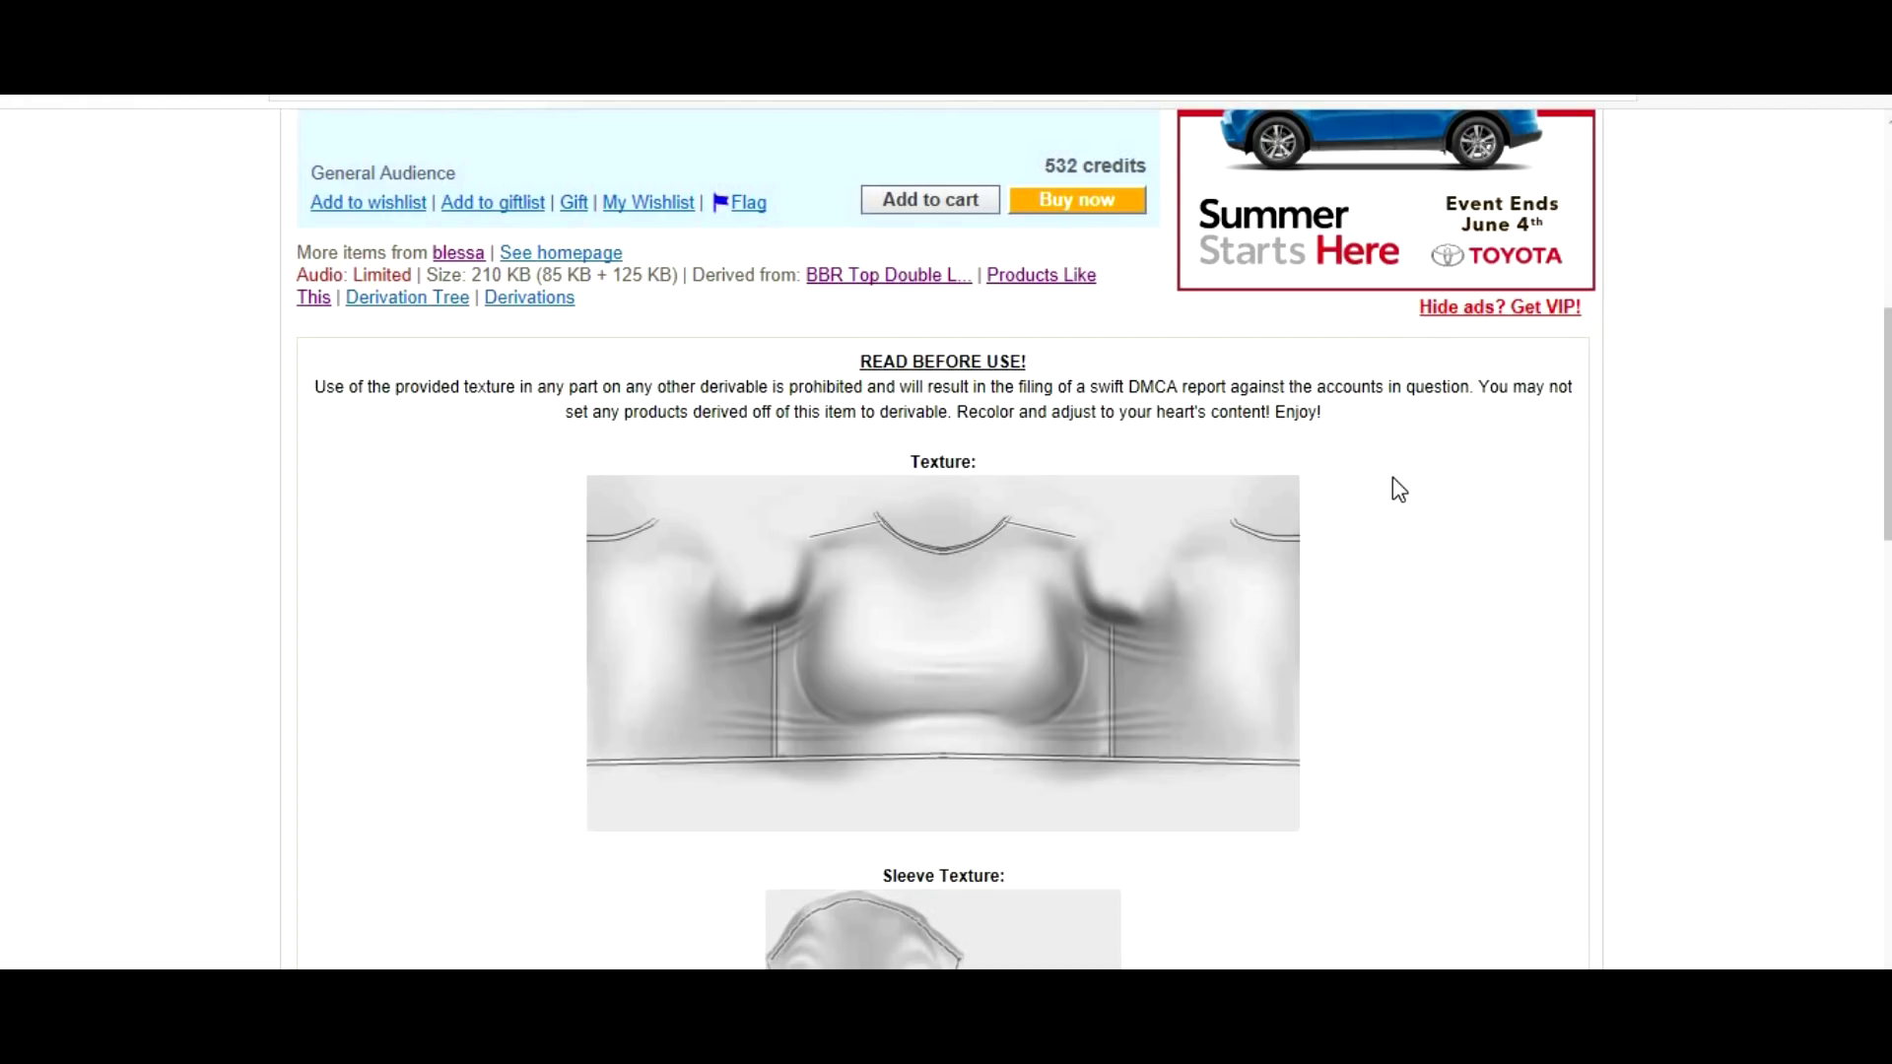
scroll(1399, 482, "down", 3)
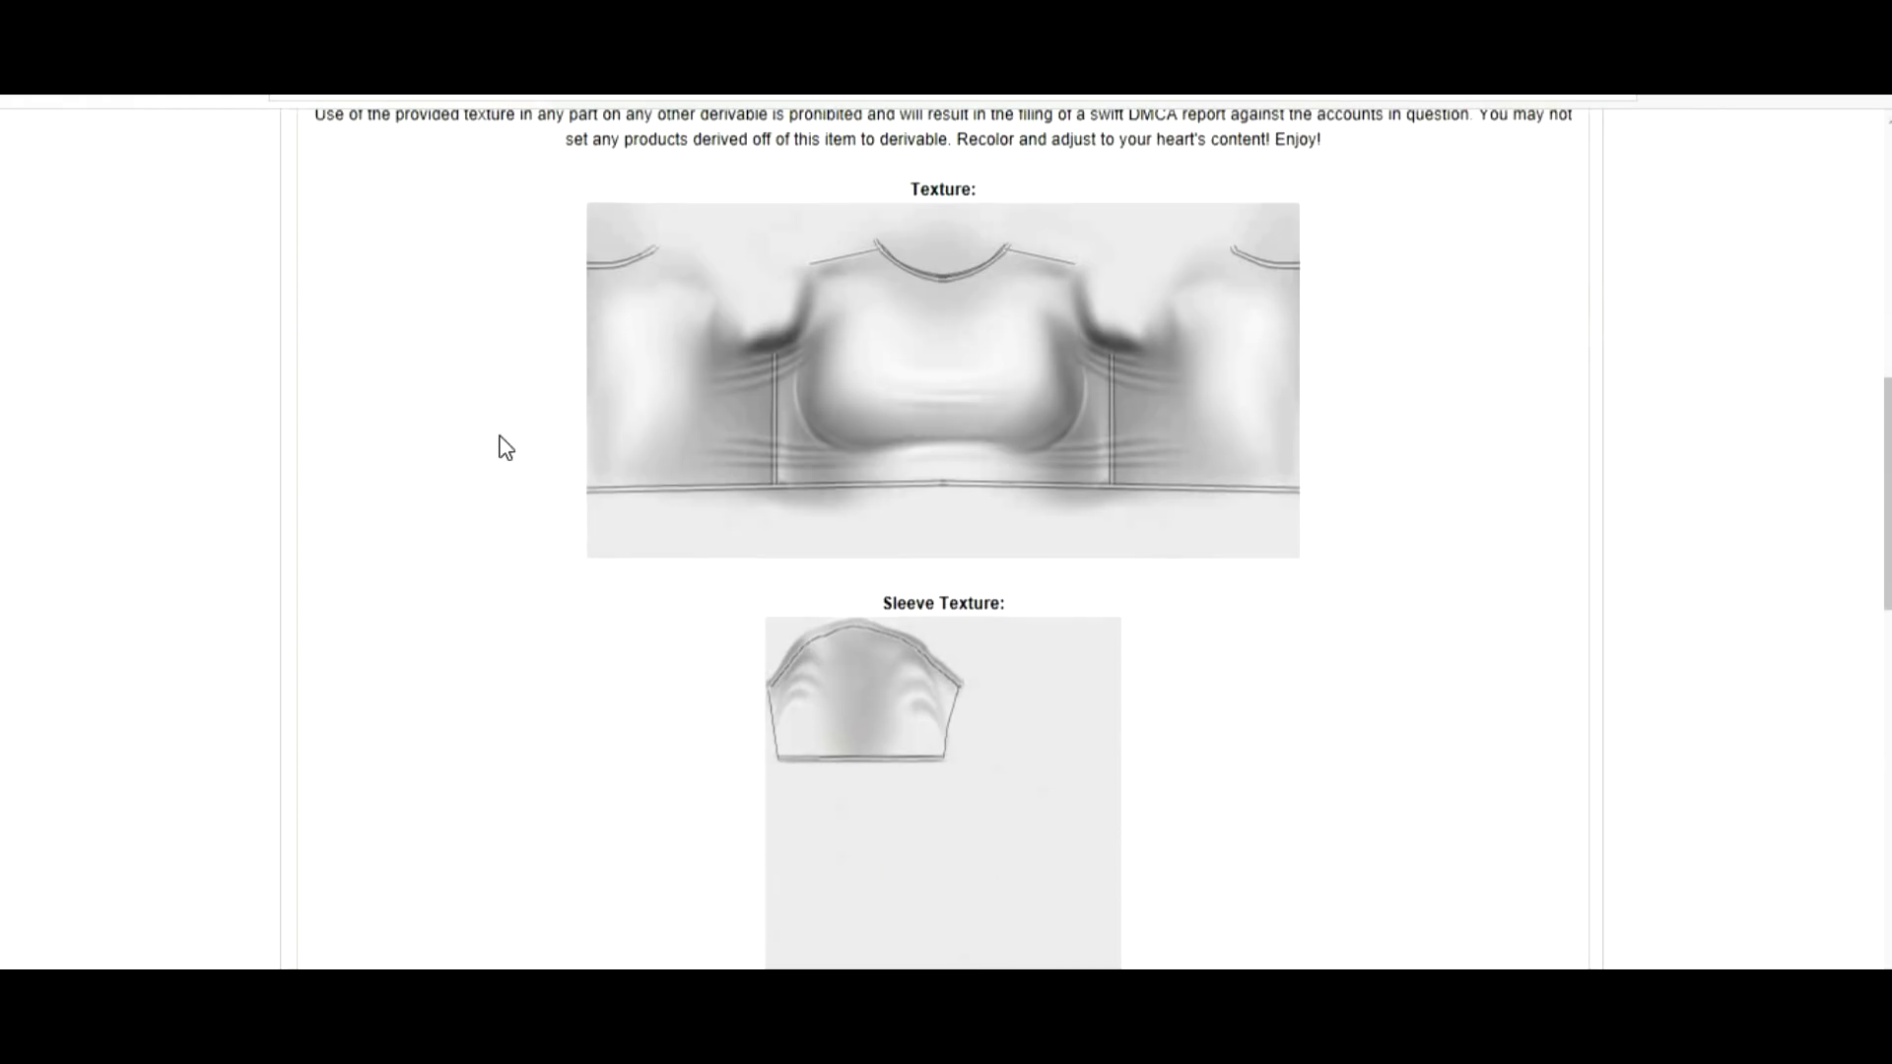
scroll(1084, 394, "down", 3)
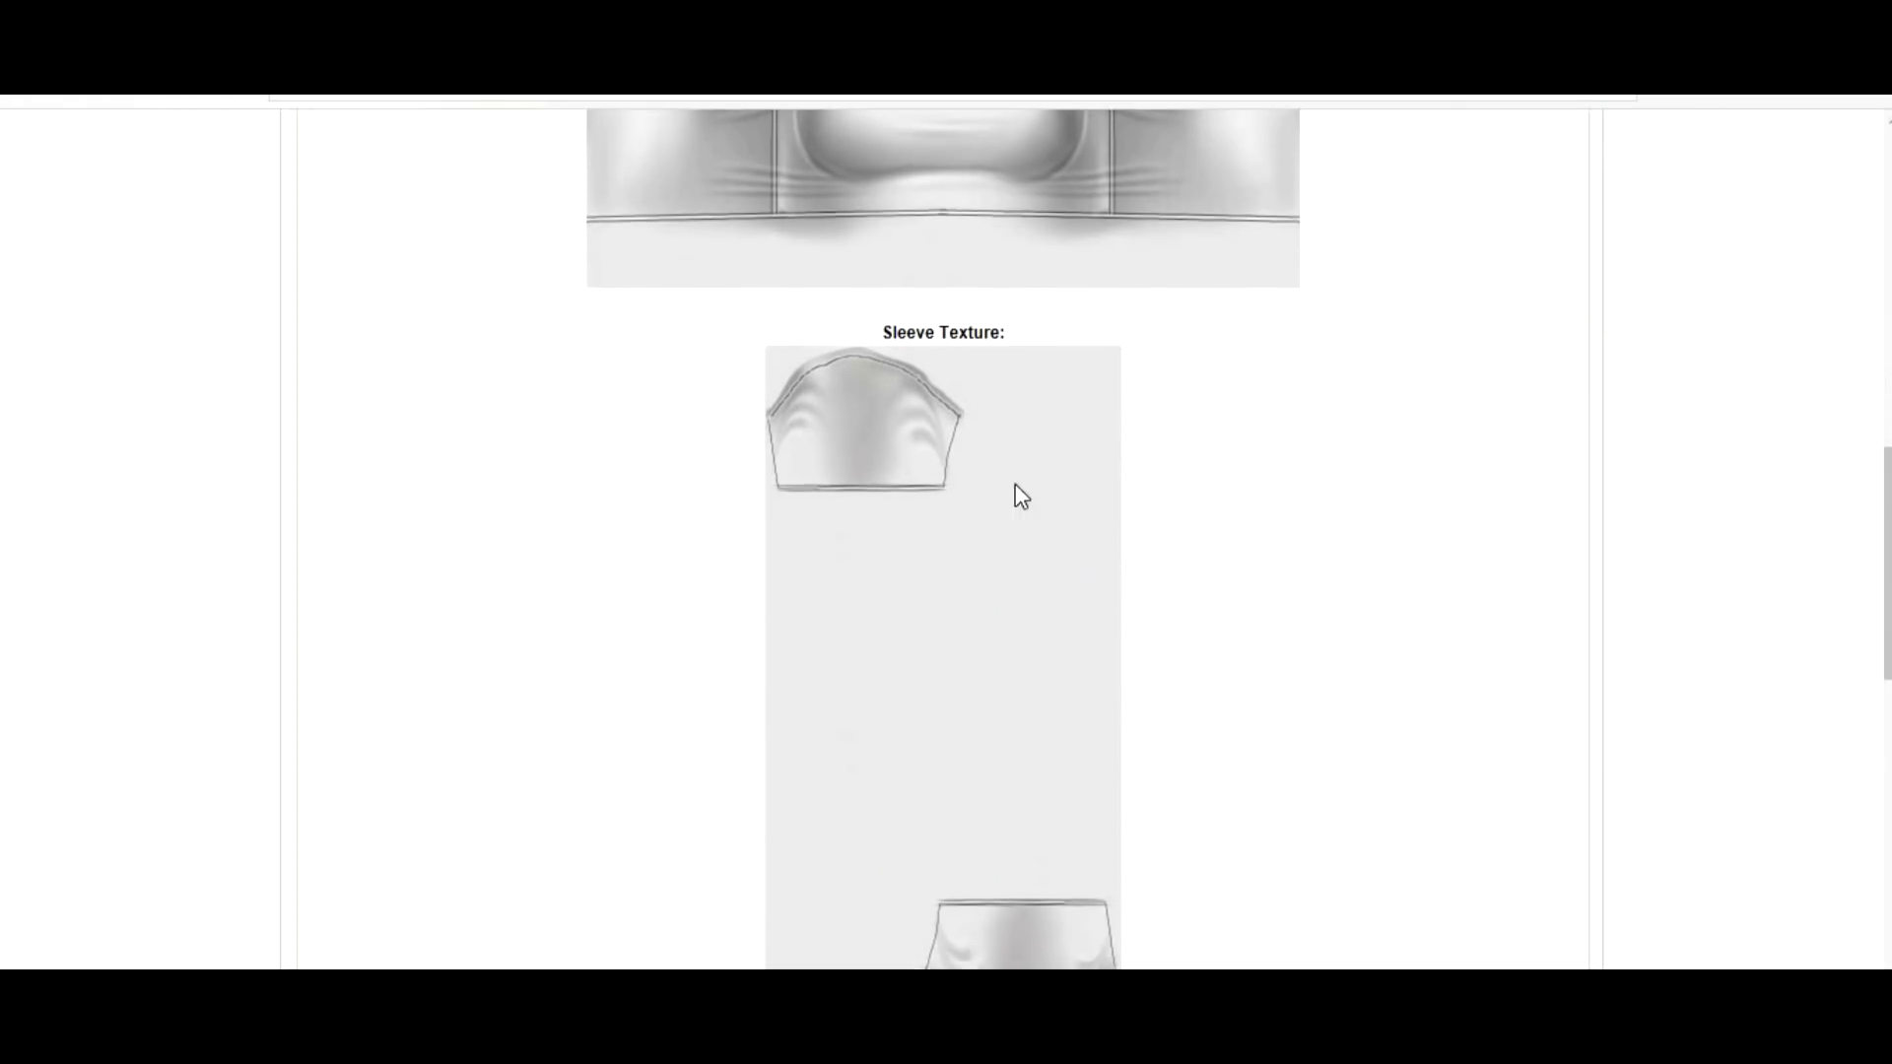
scroll(1005, 448, "down", 6)
scroll(1401, 431, "down", 7)
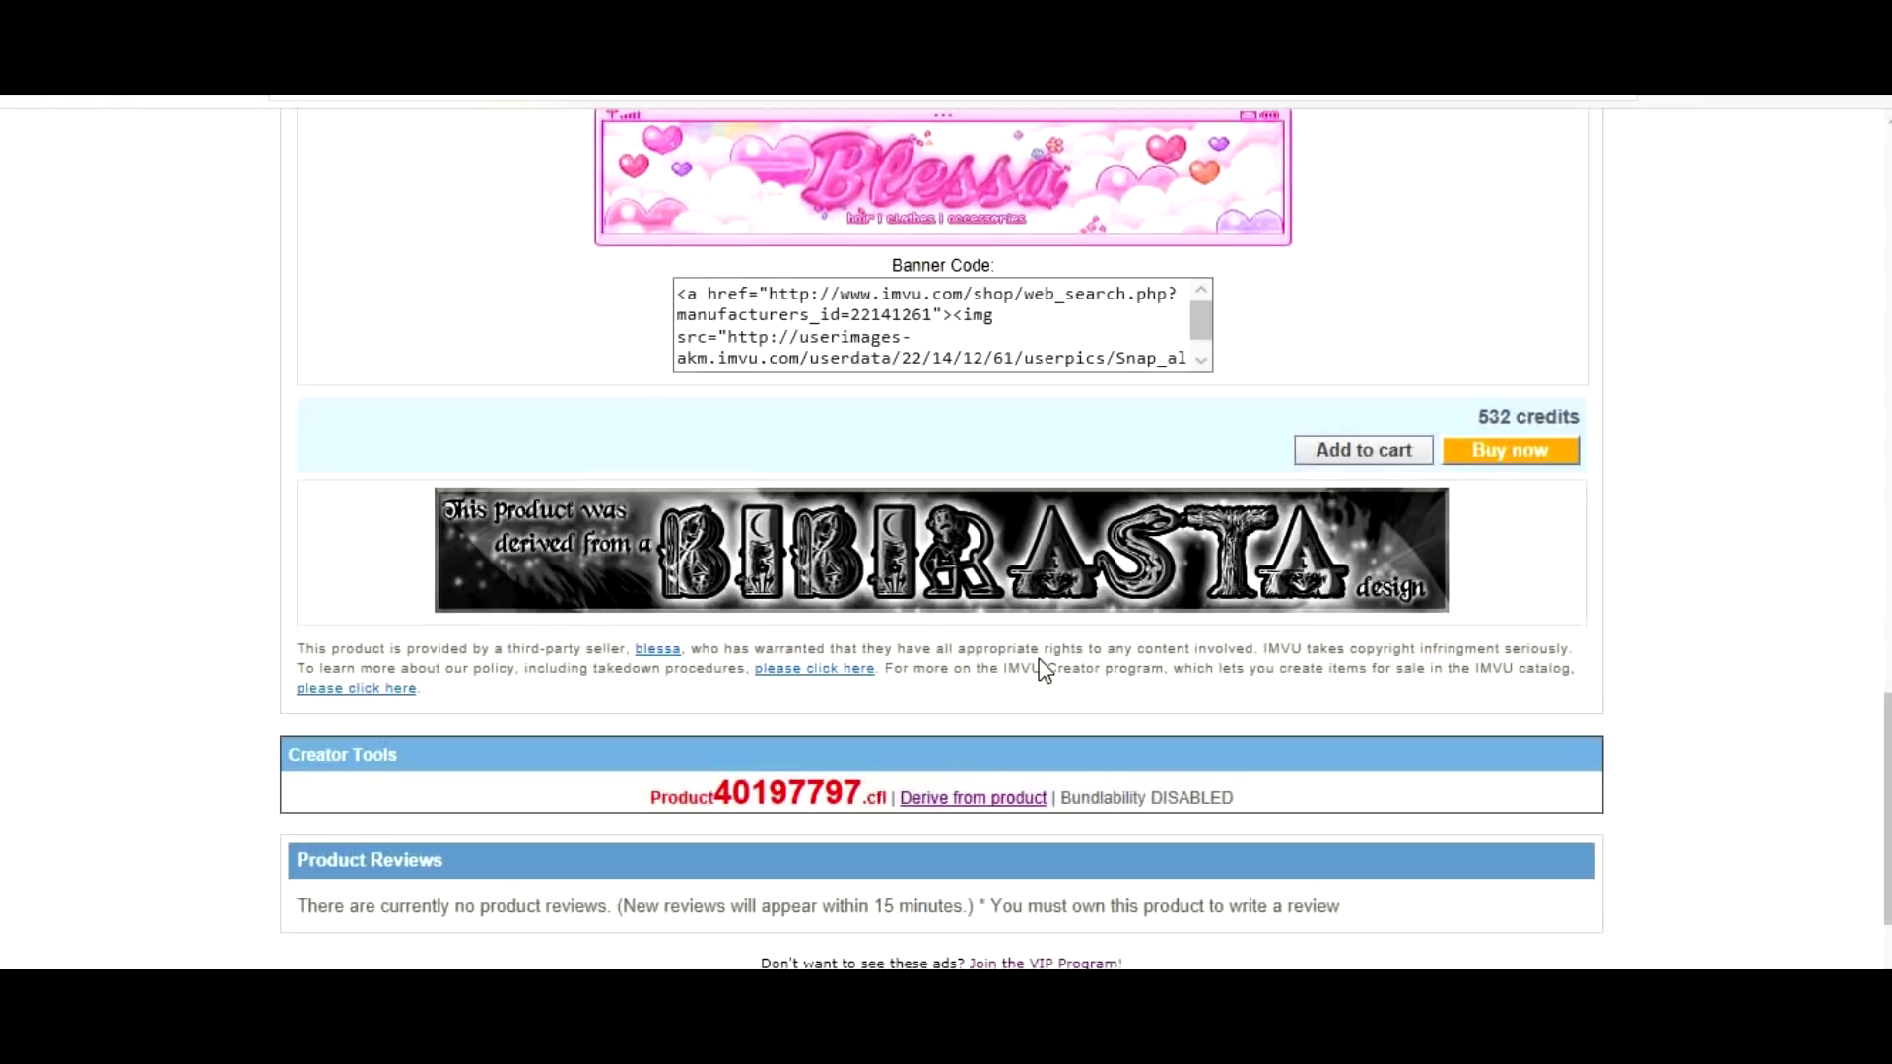
left_click(970, 529)
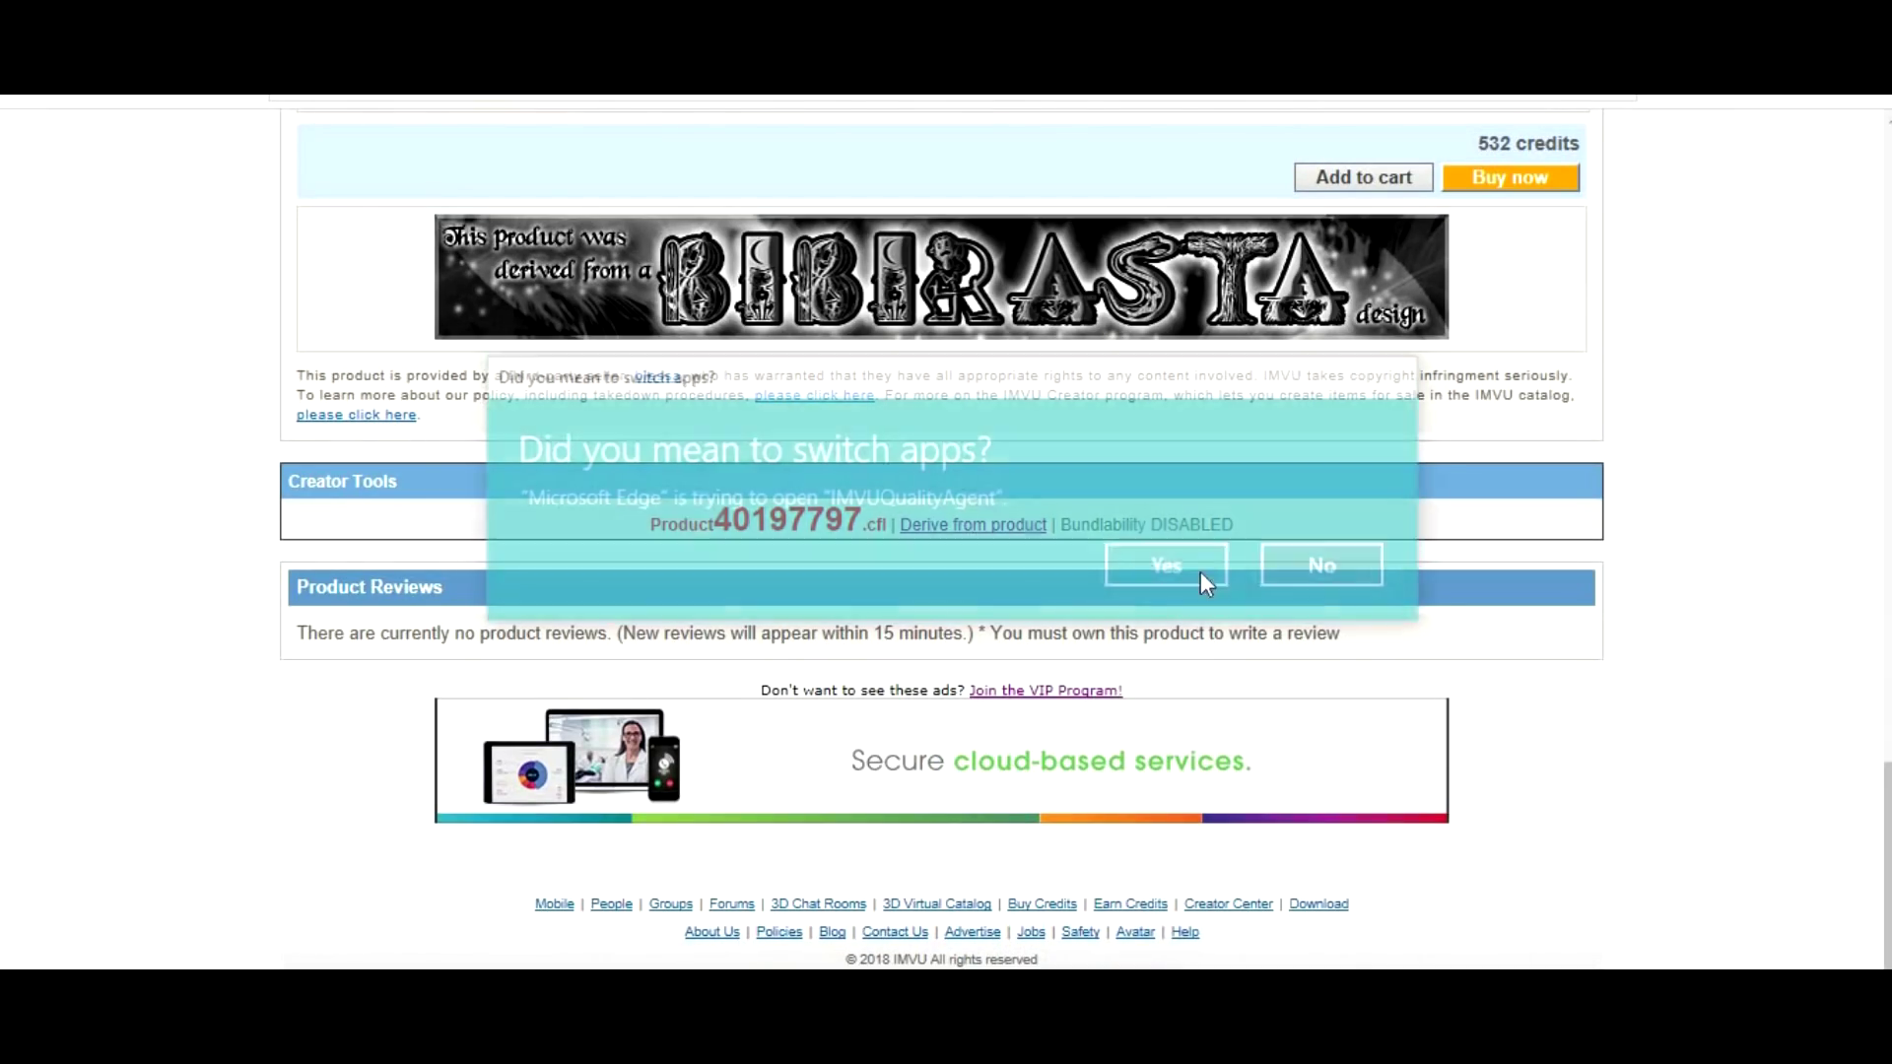
left_click(1190, 569)
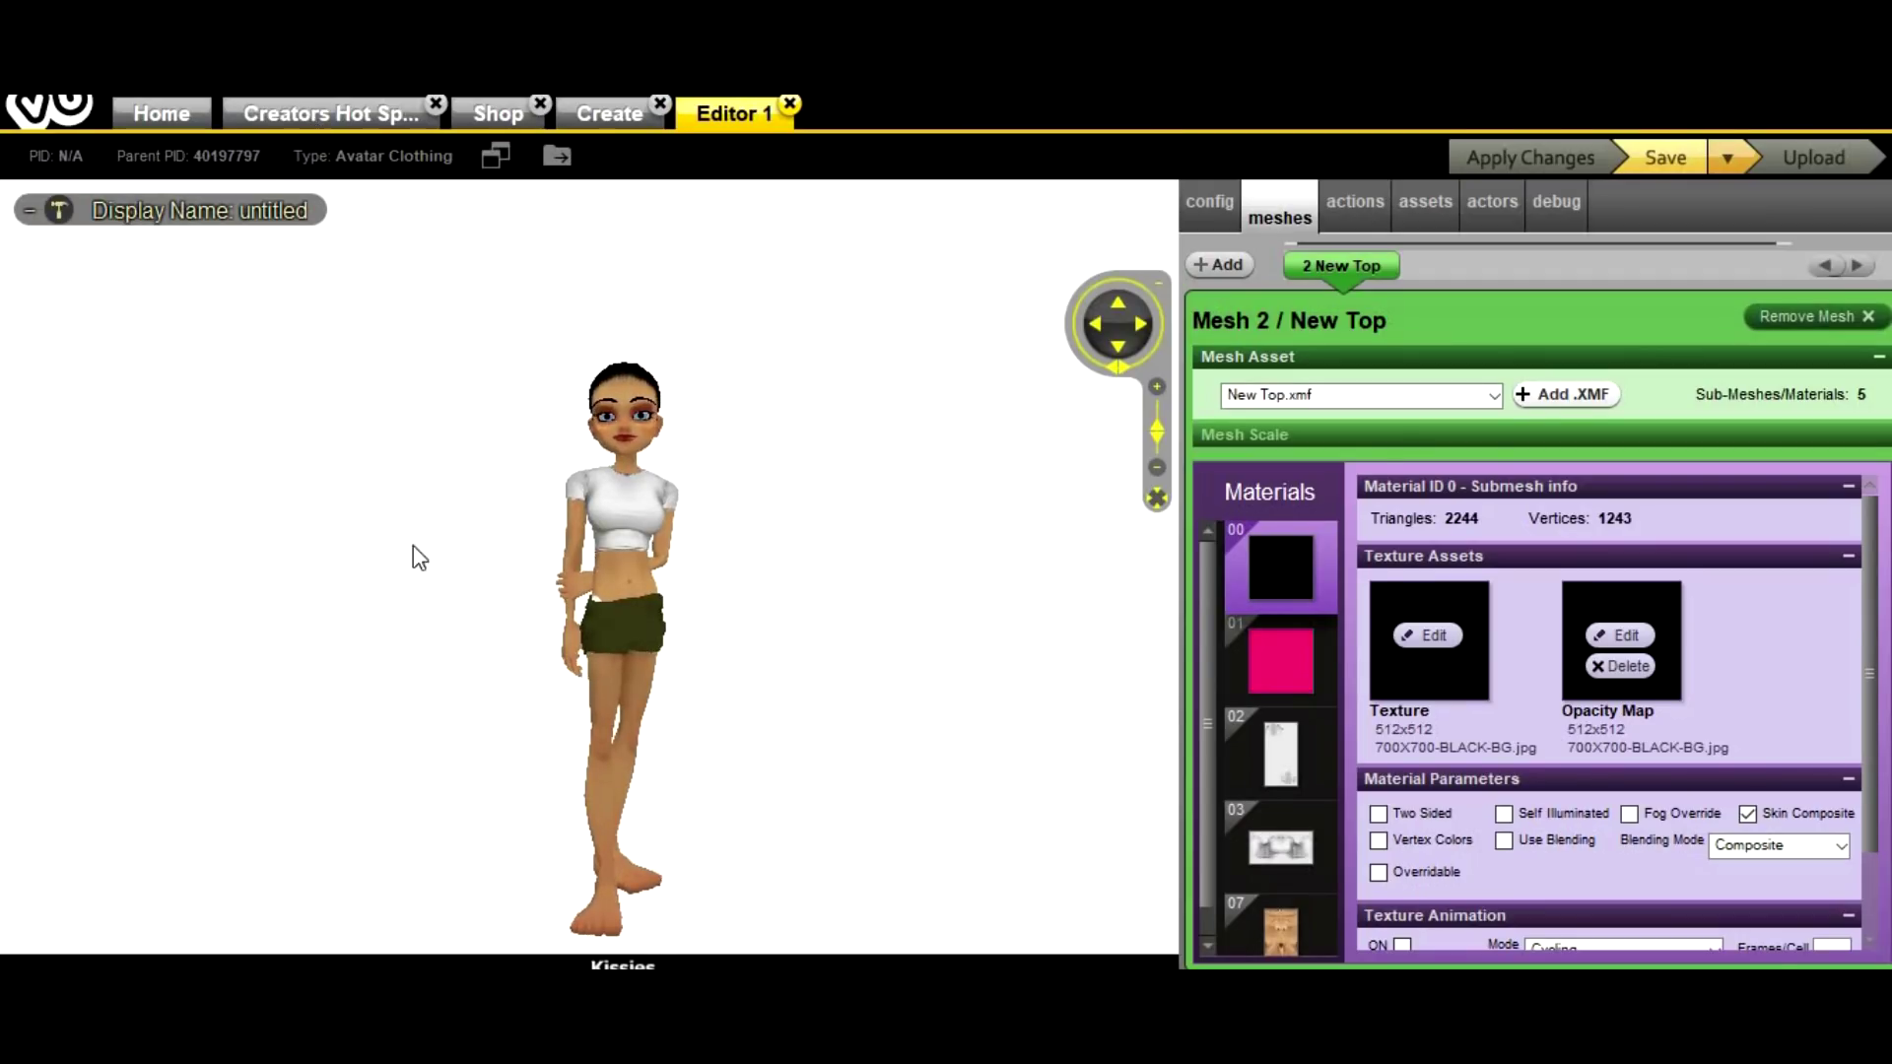
Check the Thrasher top on the shop avatar again and return to the product editor
left_click(331, 113)
left_click(483, 116)
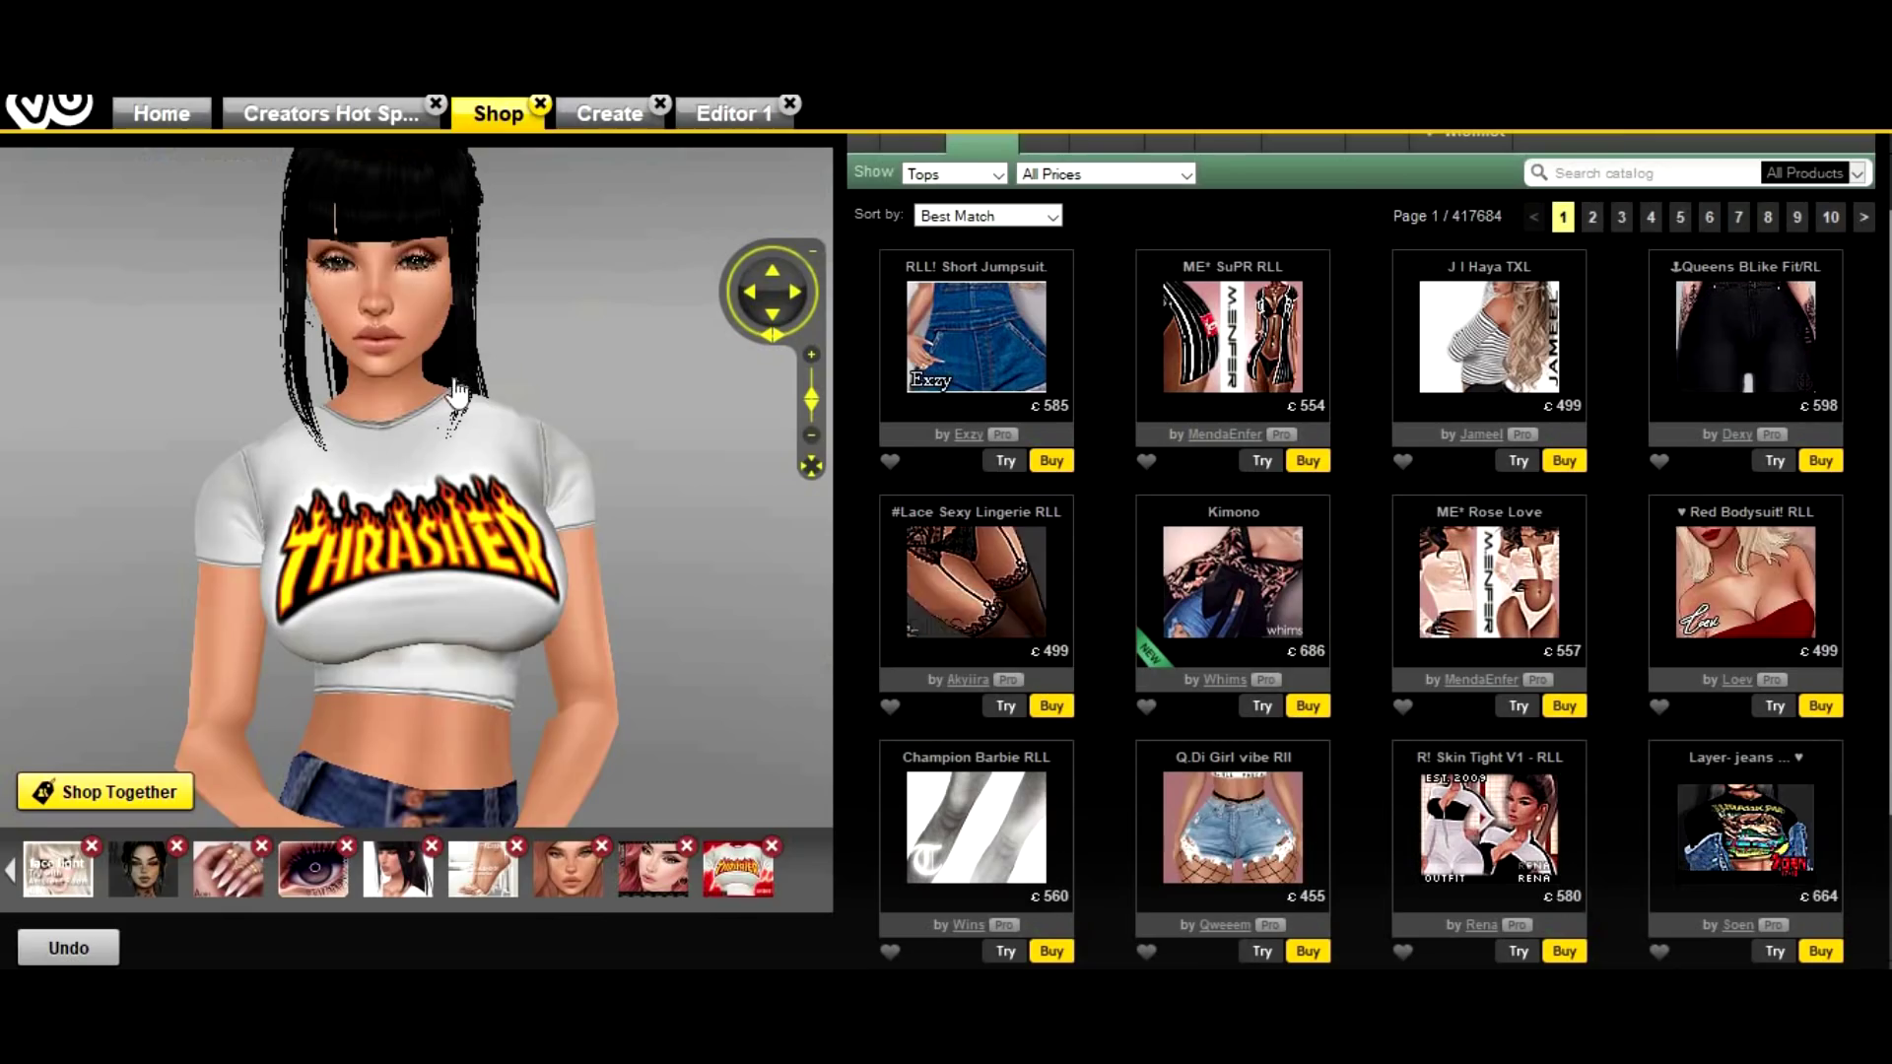
left_click(712, 120)
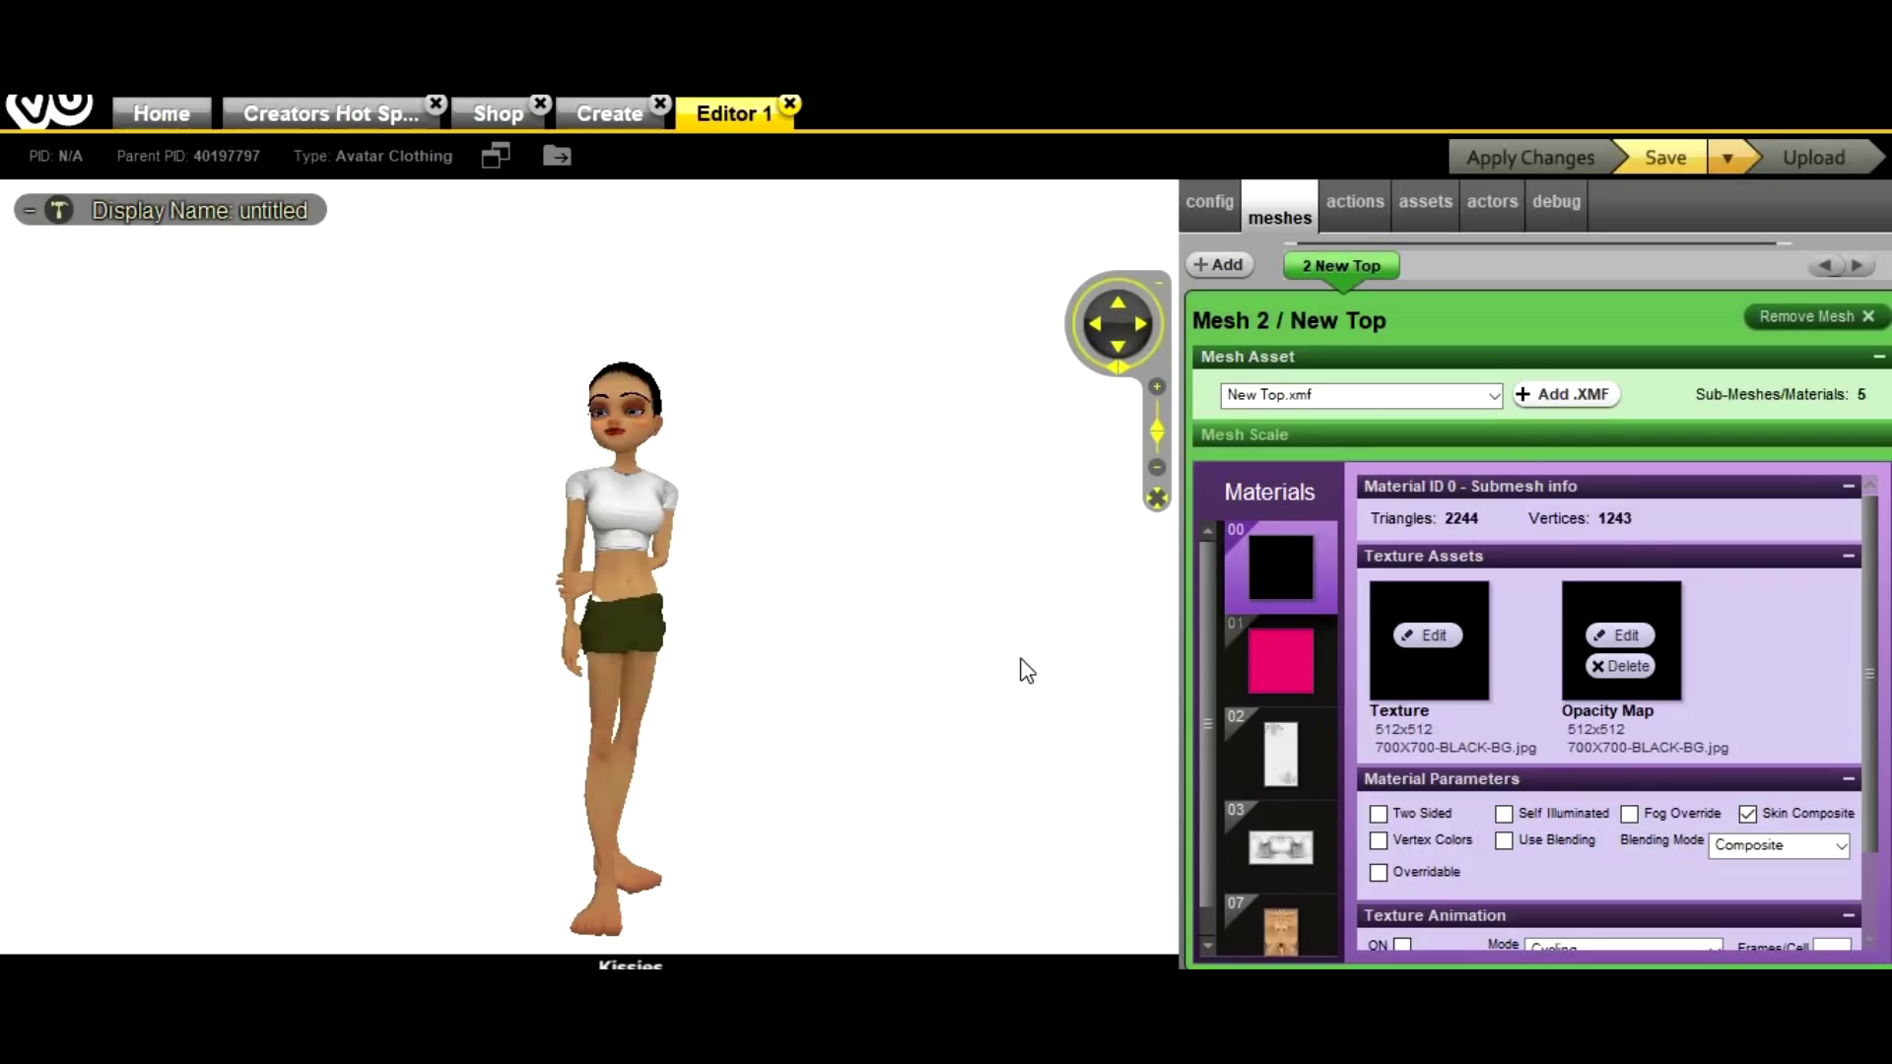
Look through the New Top mesh's materials, ending with material 03, the torso texture
scroll(1306, 670, "down", 1)
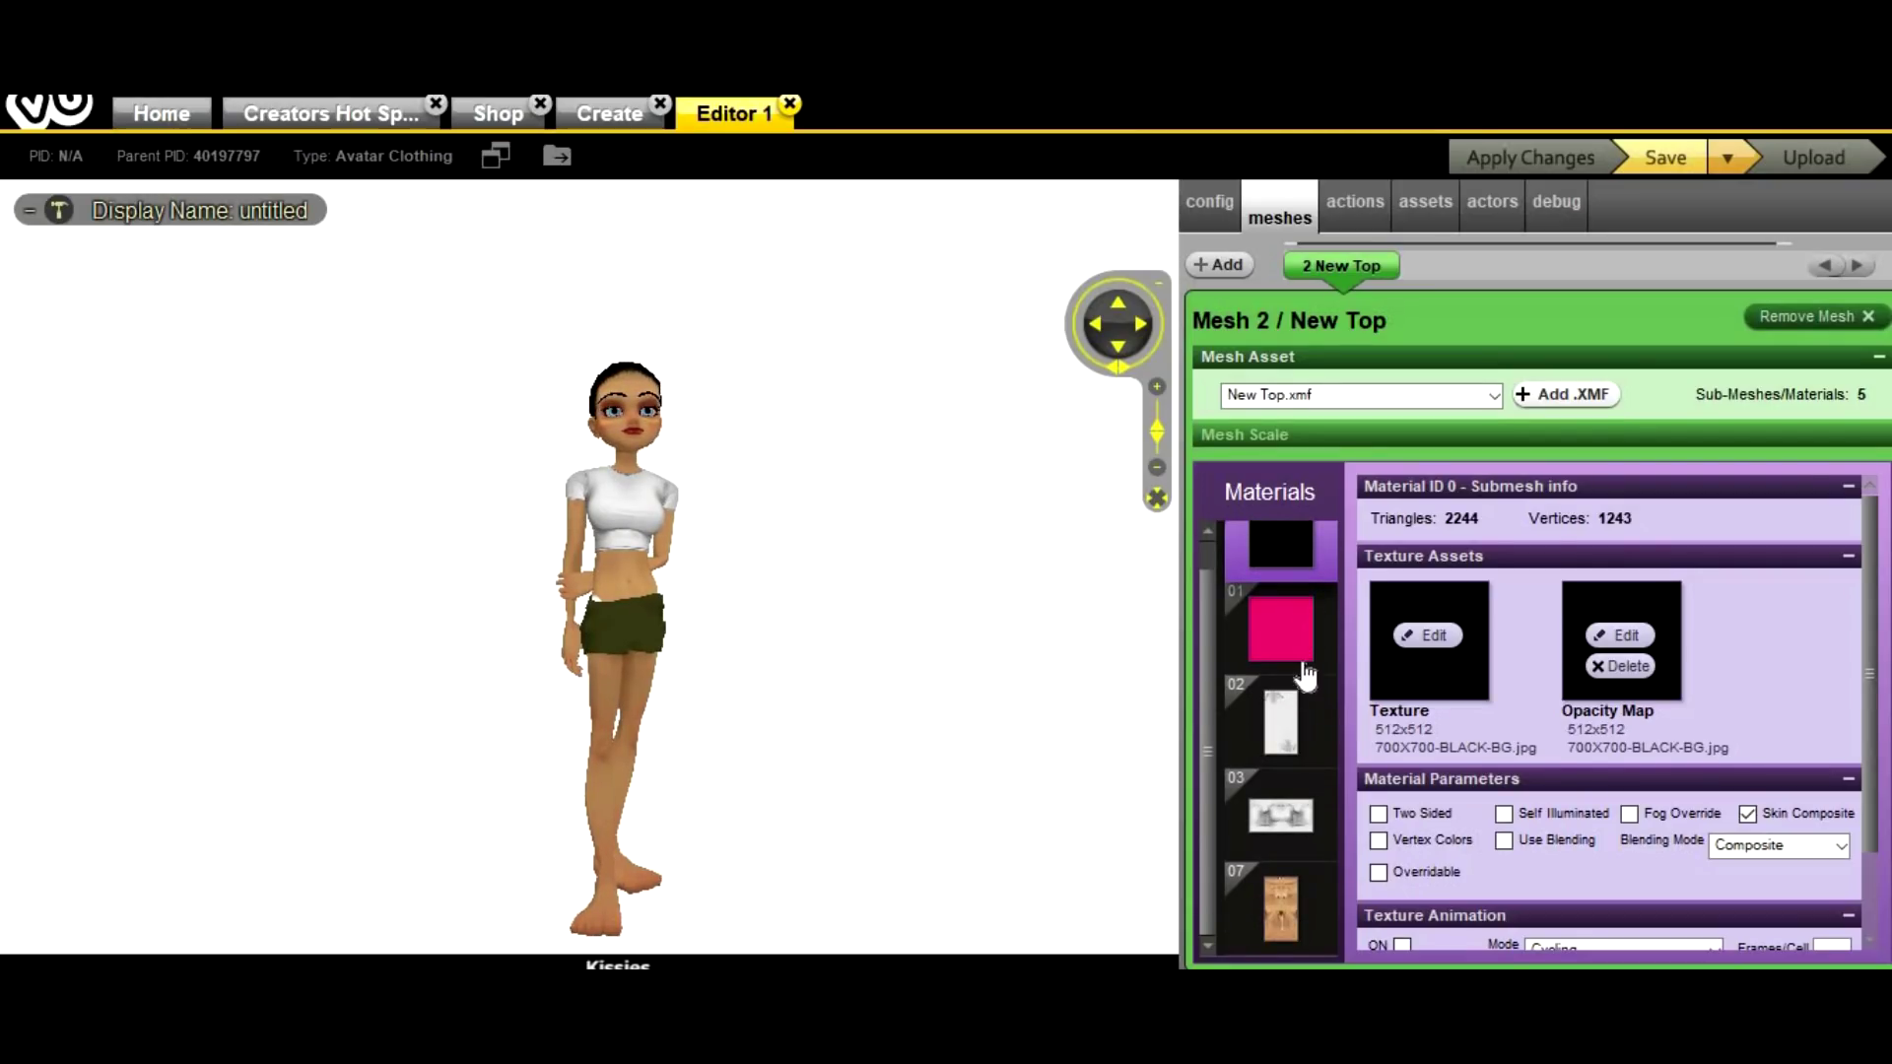
left_click(1306, 676)
left_click(1298, 724)
left_click(1299, 822)
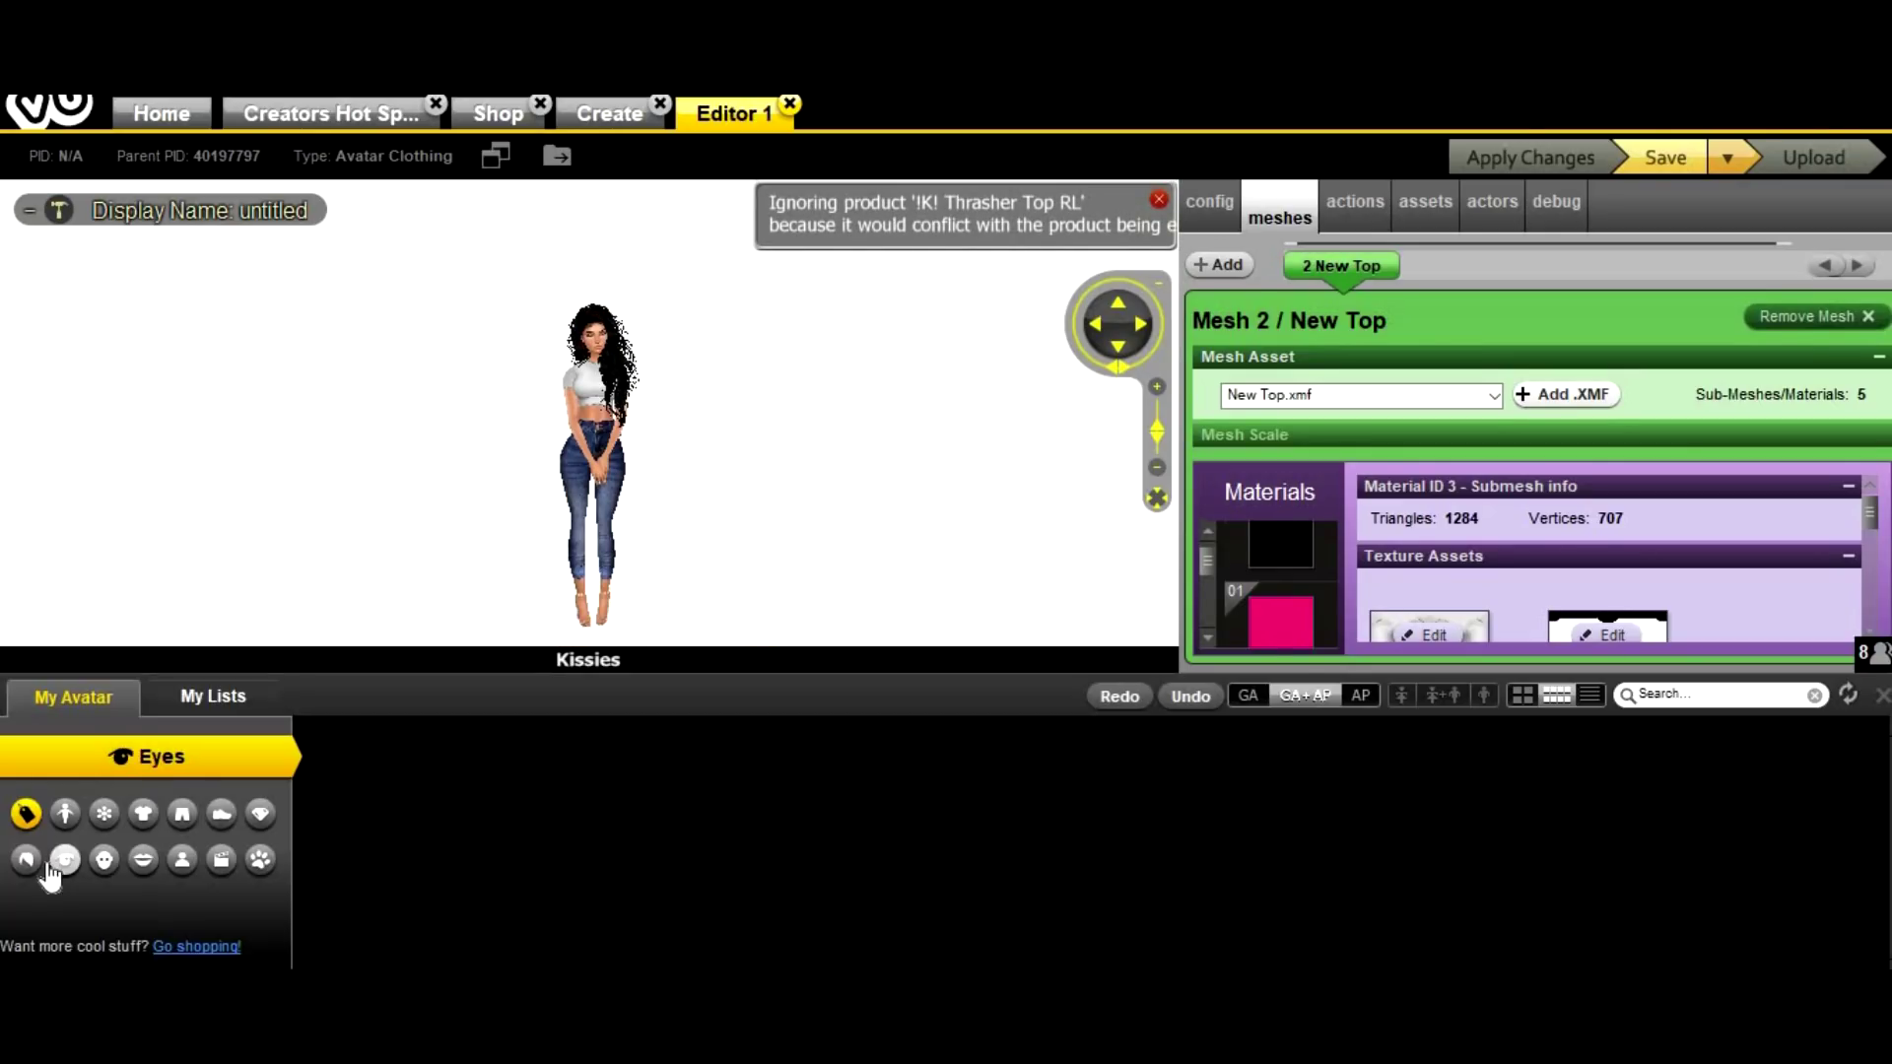
Change the preview avatar's hairstyle to the brown double buns and close the avatar's inventory
left_click(27, 861)
scroll(1466, 877, "down", 1)
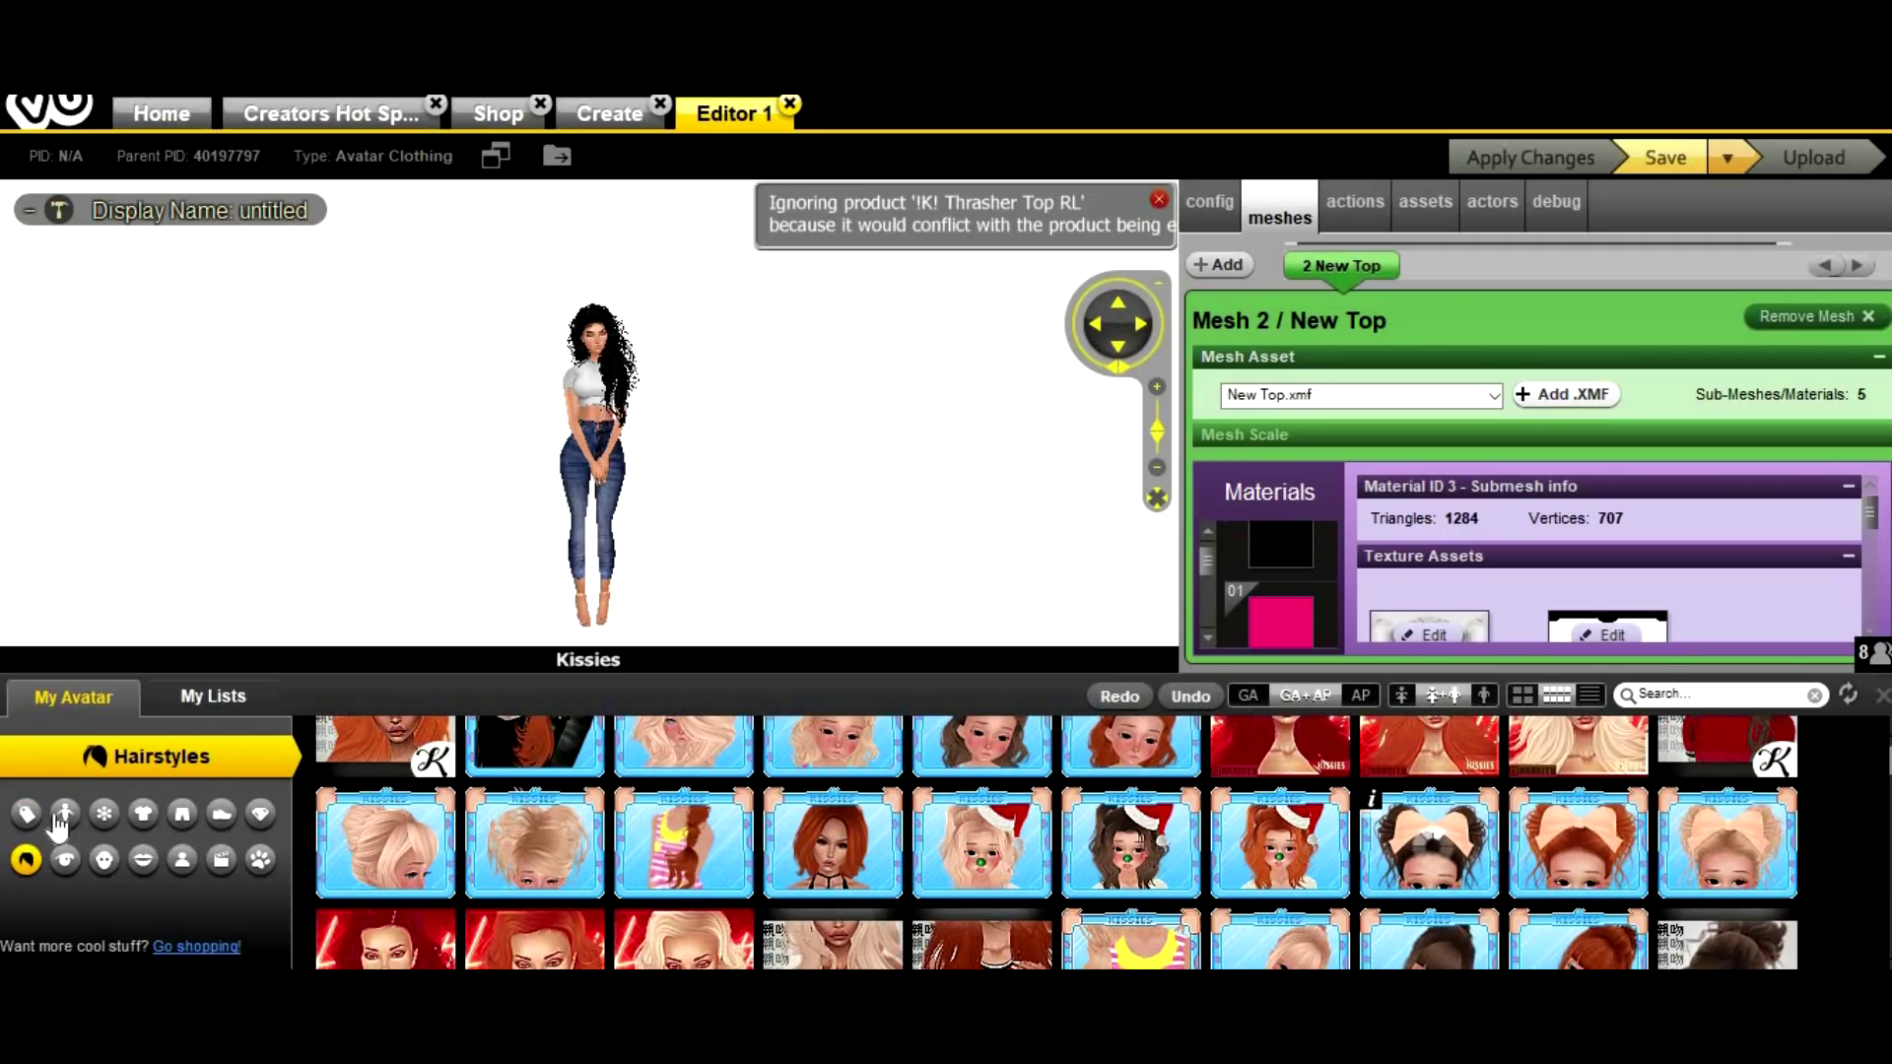
left_click(24, 814)
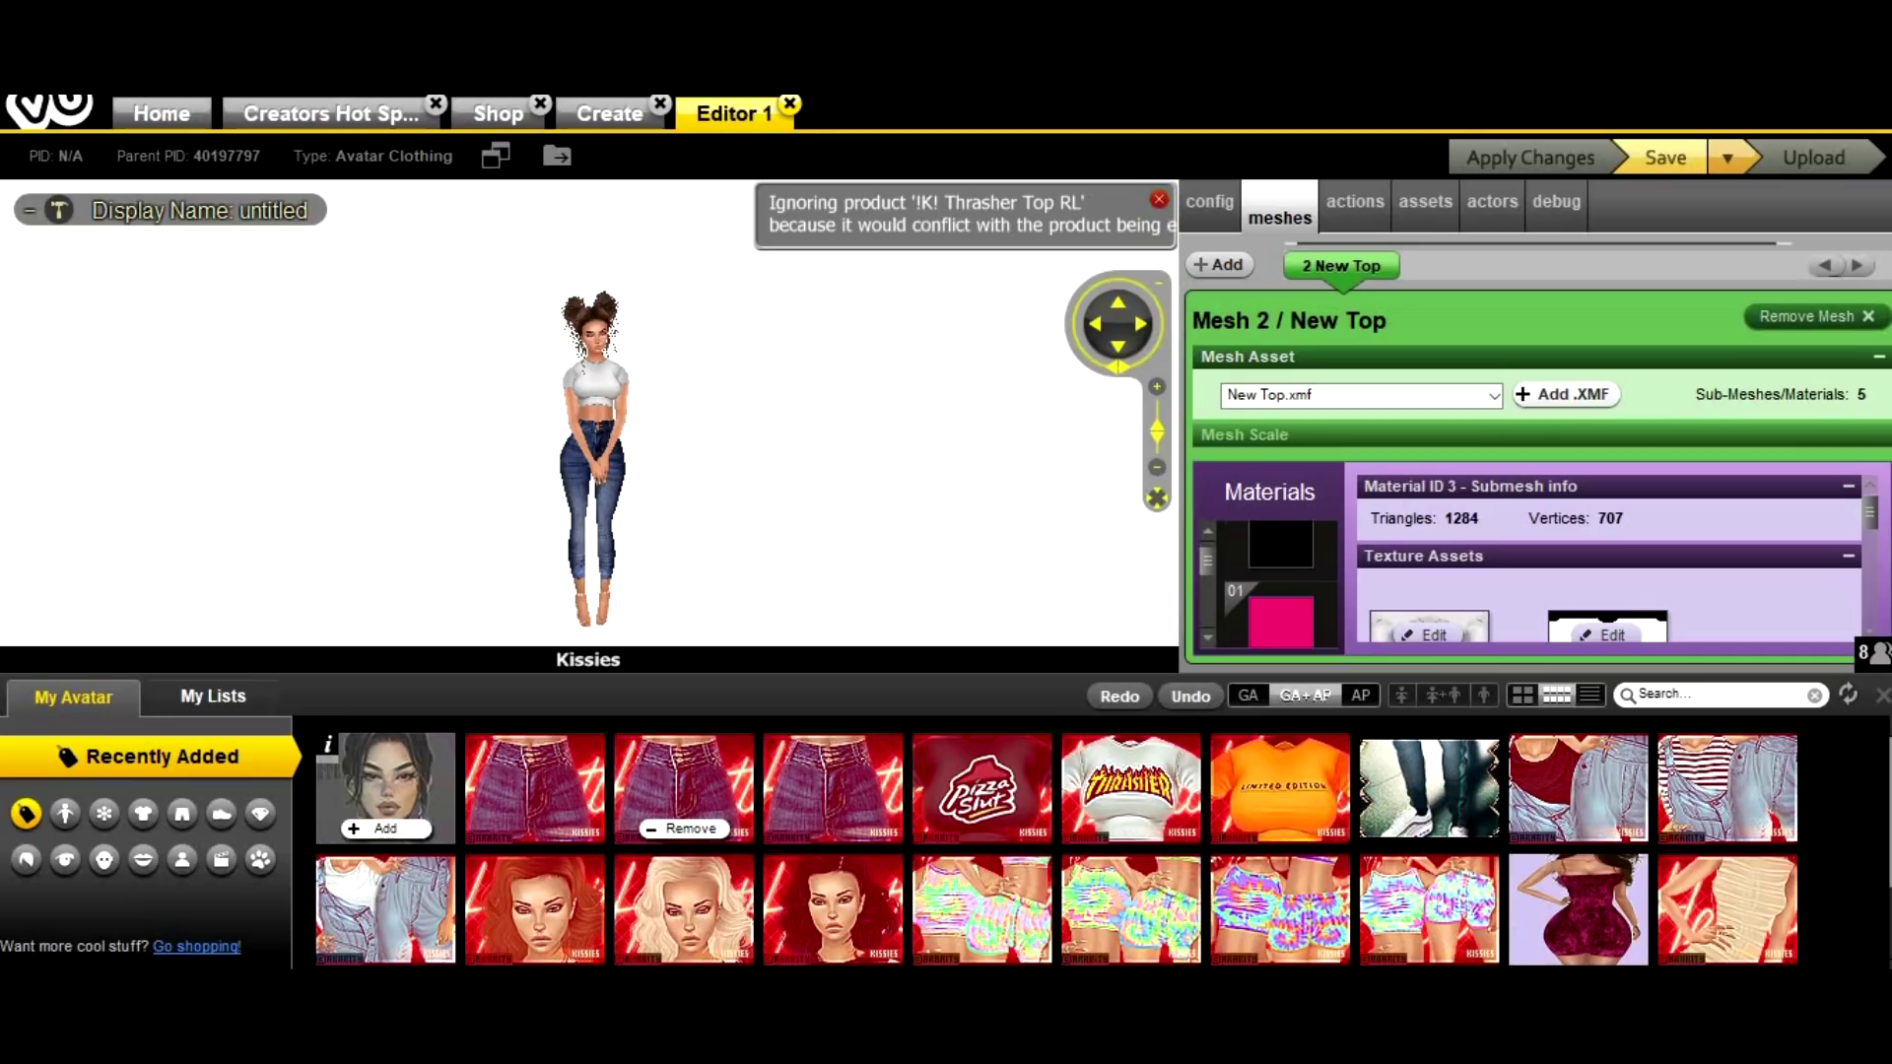
left_click(876, 691)
Examine the white crop top and jeans on the preview avatar, both up close and at full length
left_click_drag(794, 639, 873, 652)
scroll(873, 652, "up", 5)
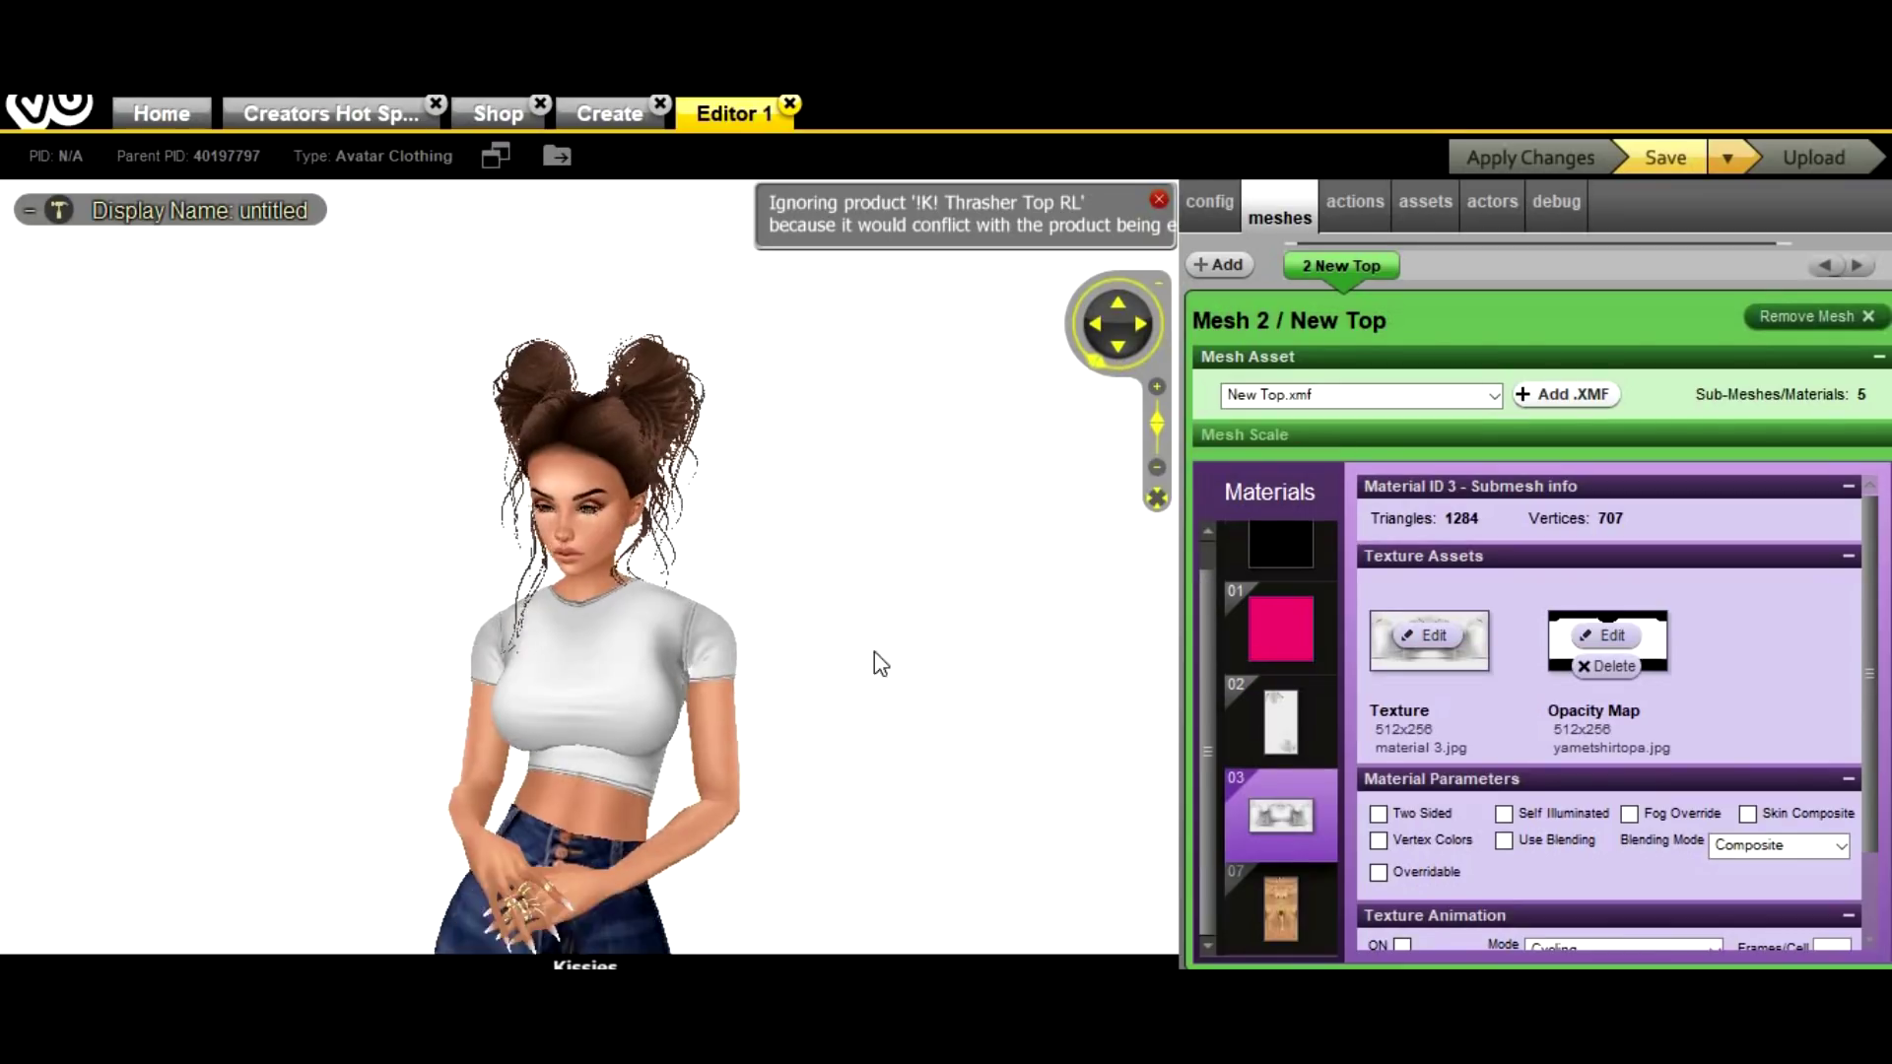
left_click_drag(846, 388, 806, 222)
scroll(818, 458, "up", 3)
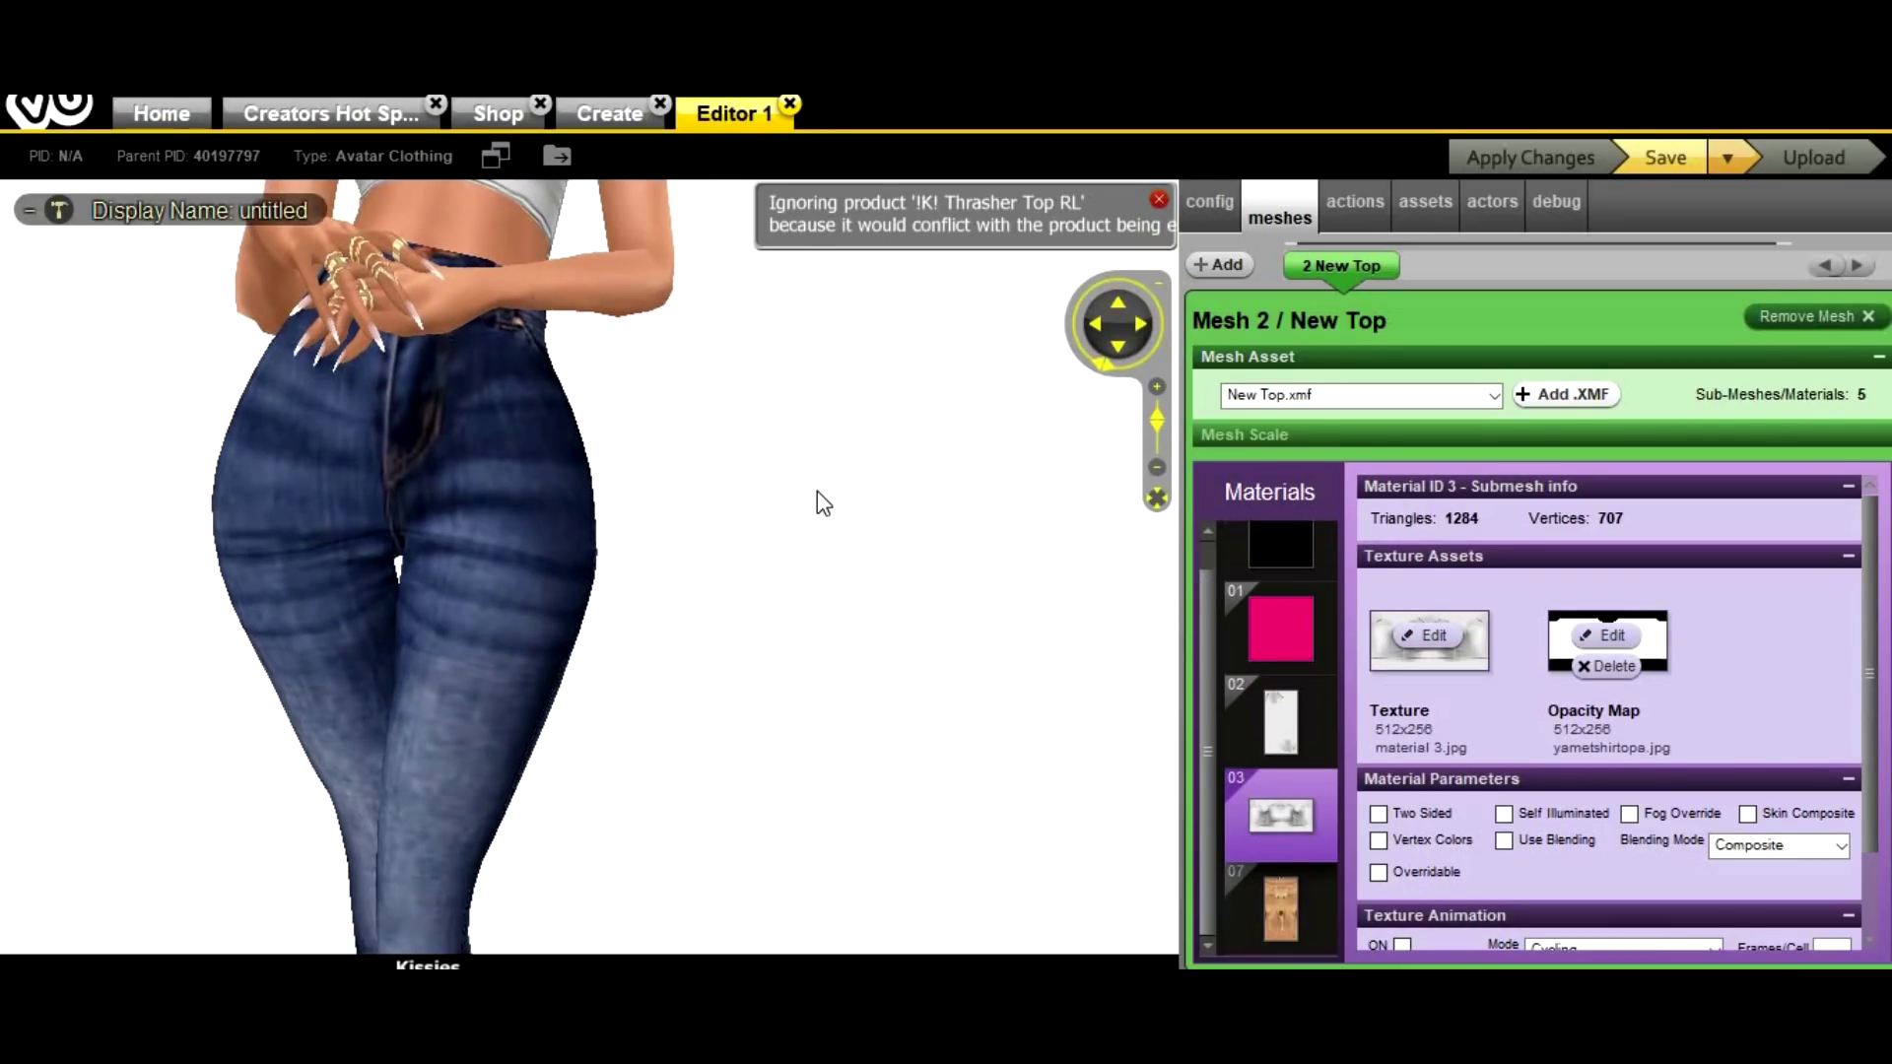
scroll(510, 546, "down", 4)
scroll(510, 546, "down", 4)
left_click_drag(511, 546, 804, 540)
scroll(695, 506, "up", 5)
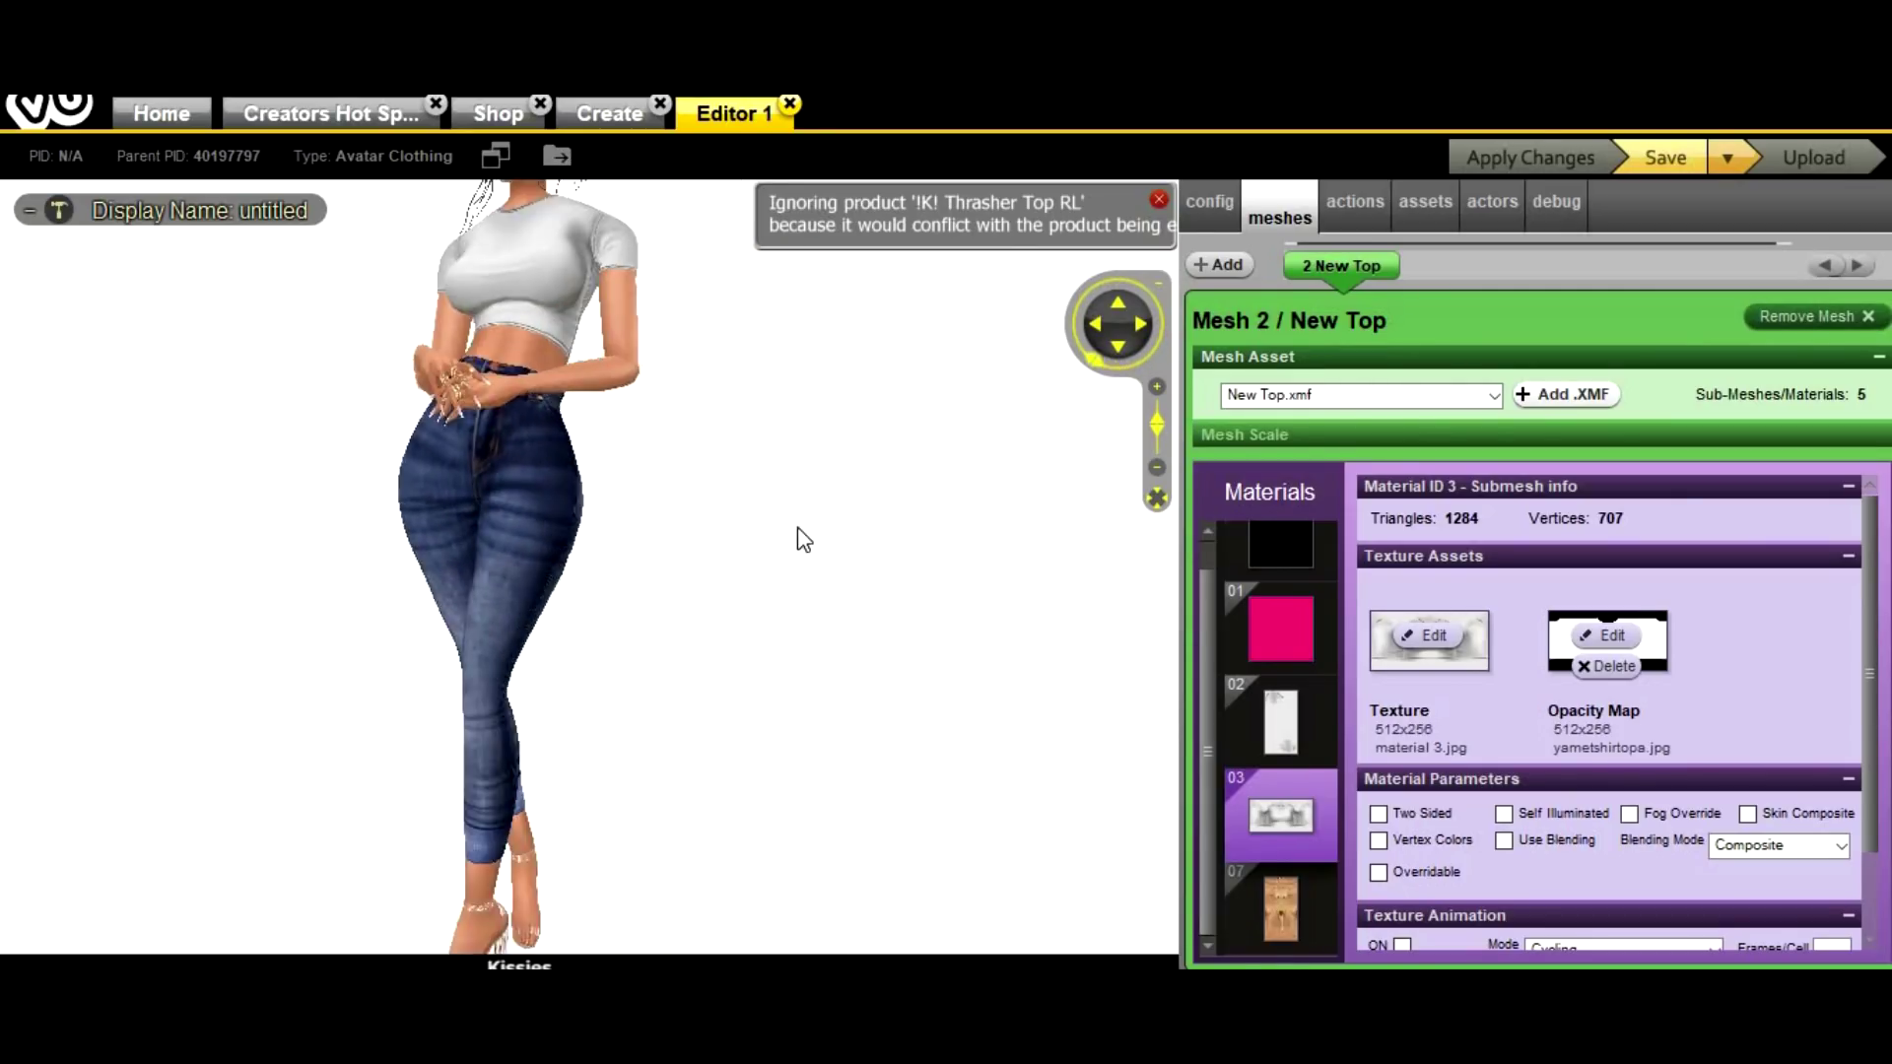
scroll(804, 539, "down", 5)
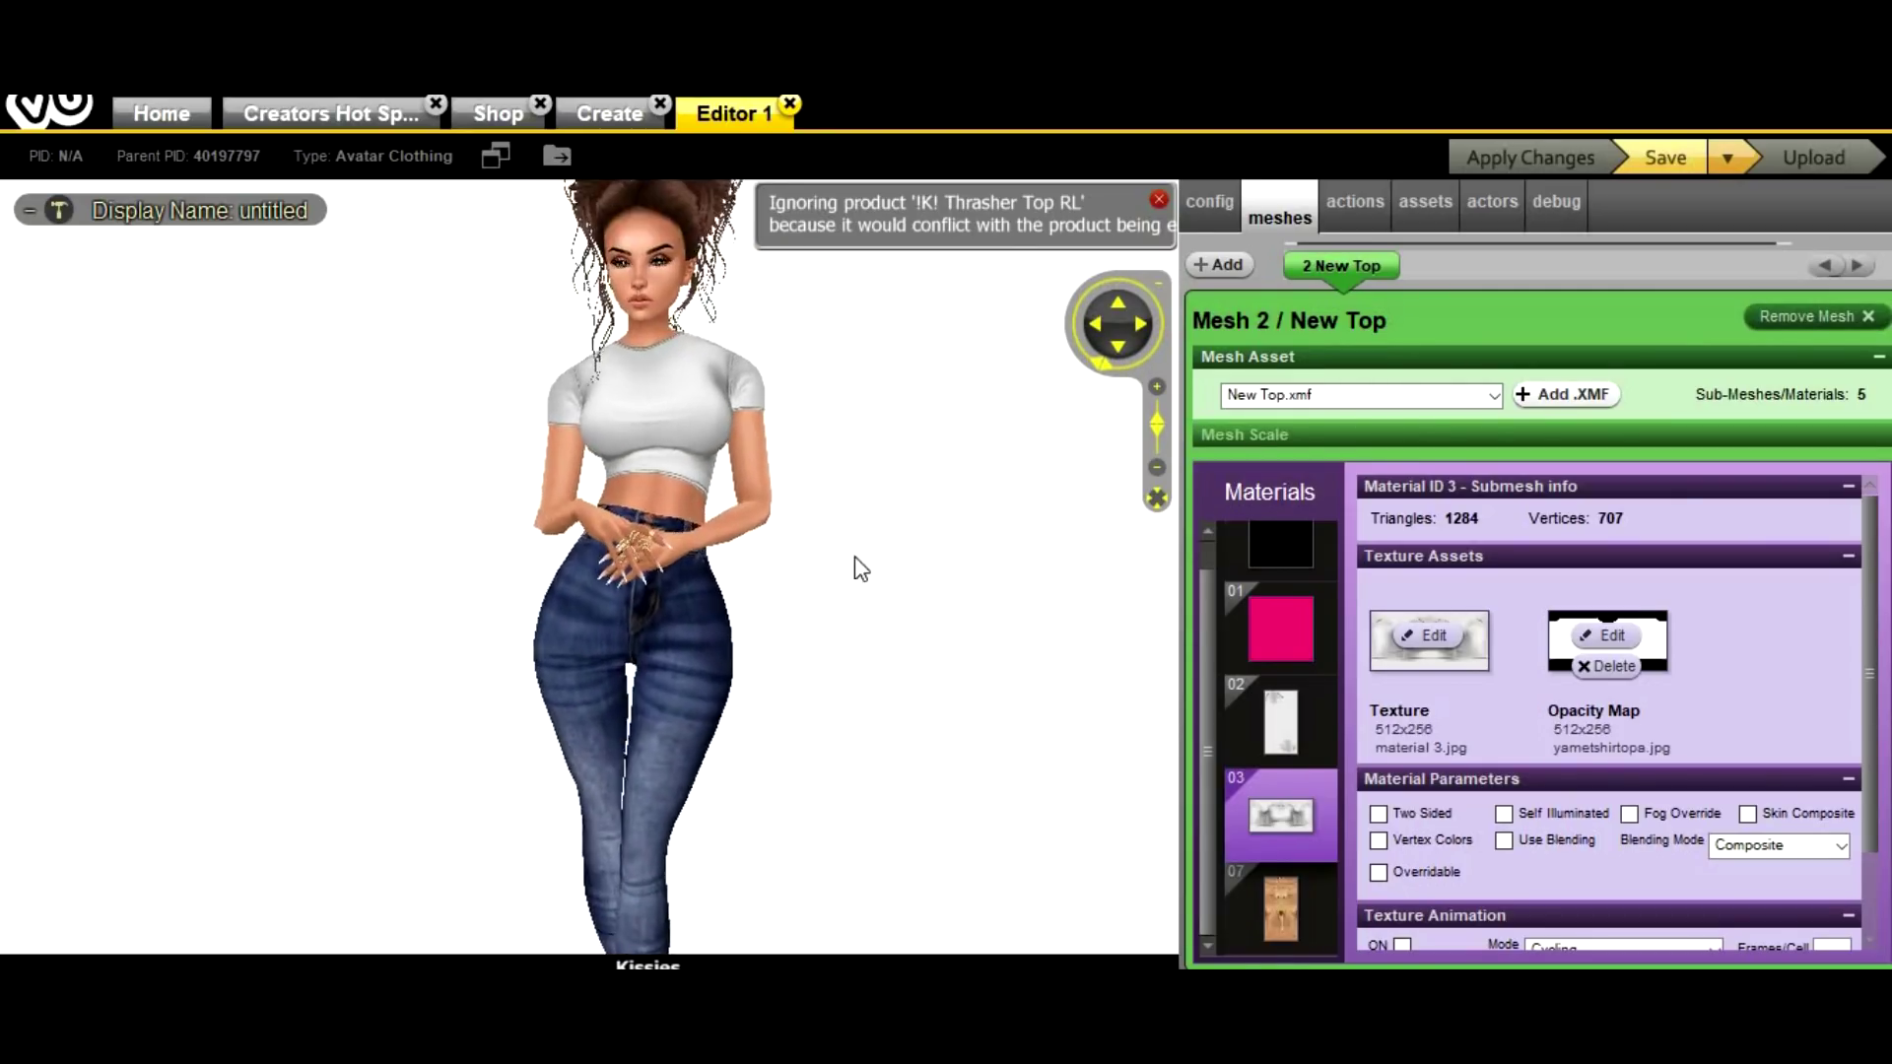
scroll(882, 606, "up", 5)
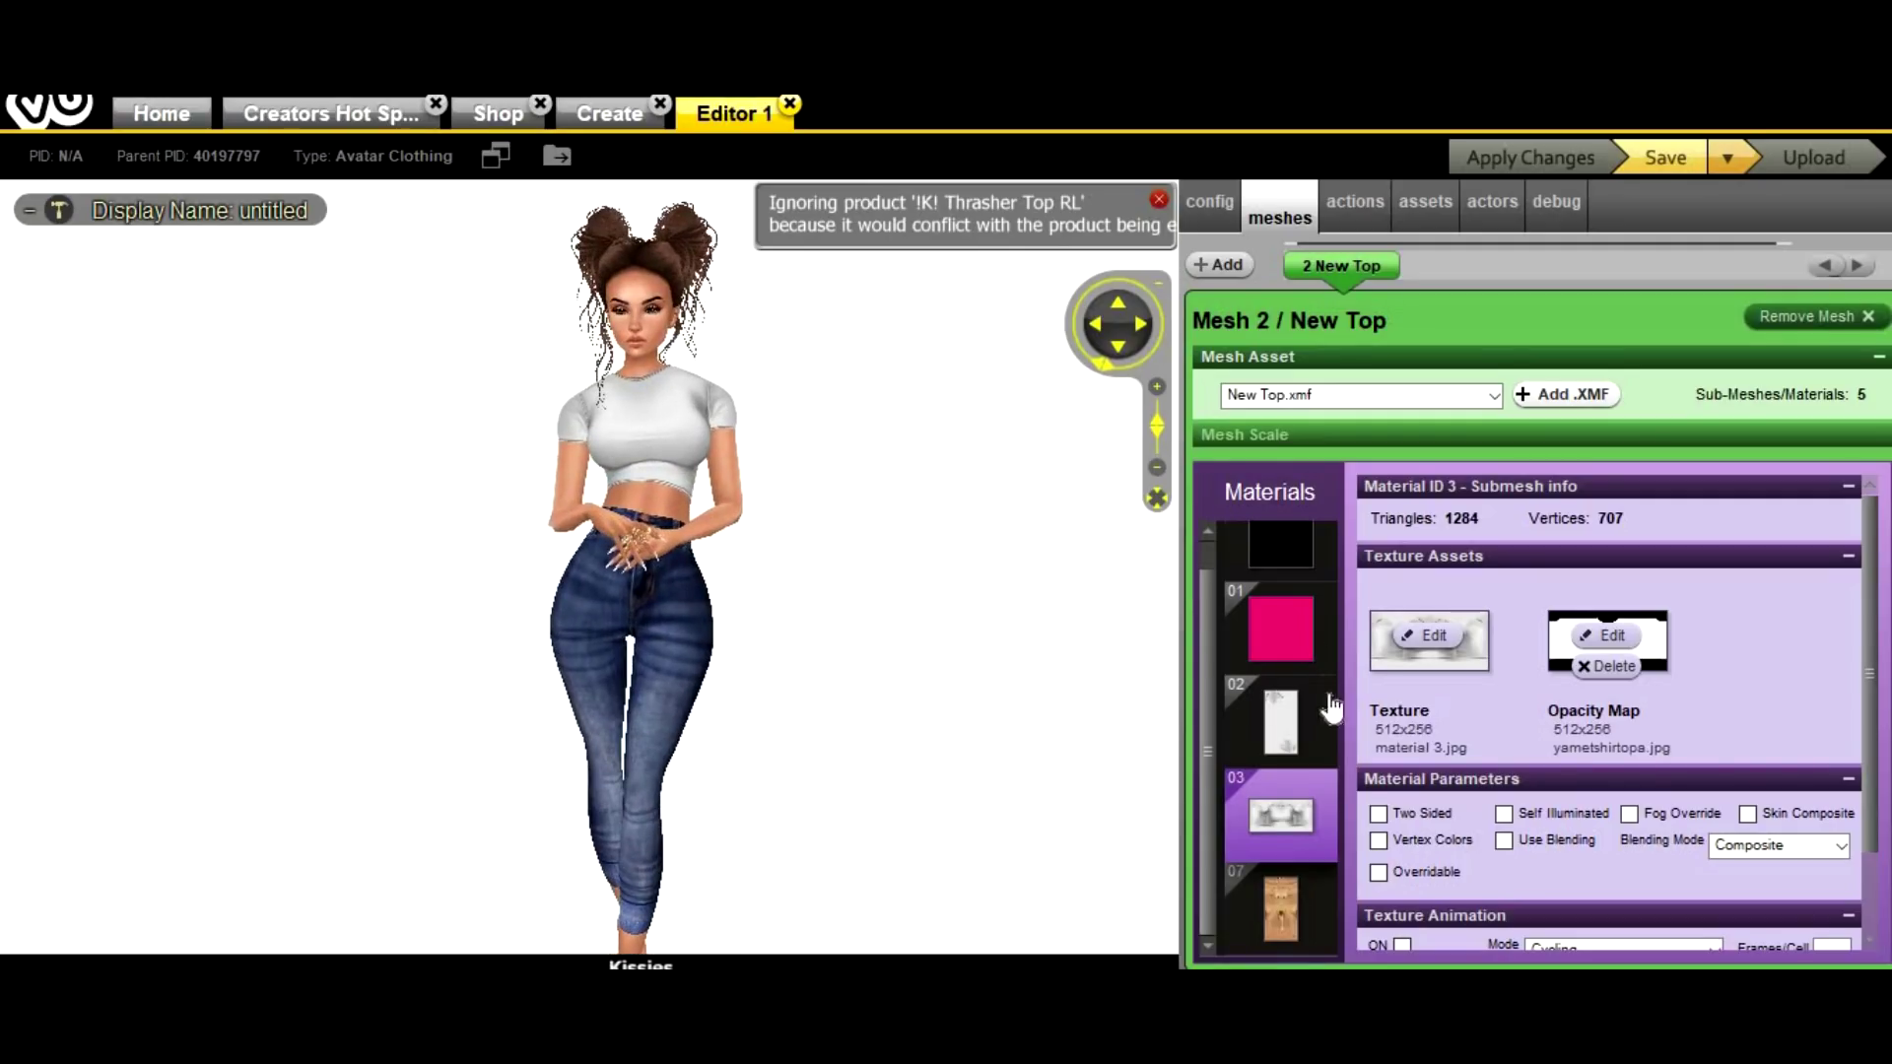
Check sleeve material 02 and torso material 03, then switch to GIMP and maximize its window
left_click(1281, 722)
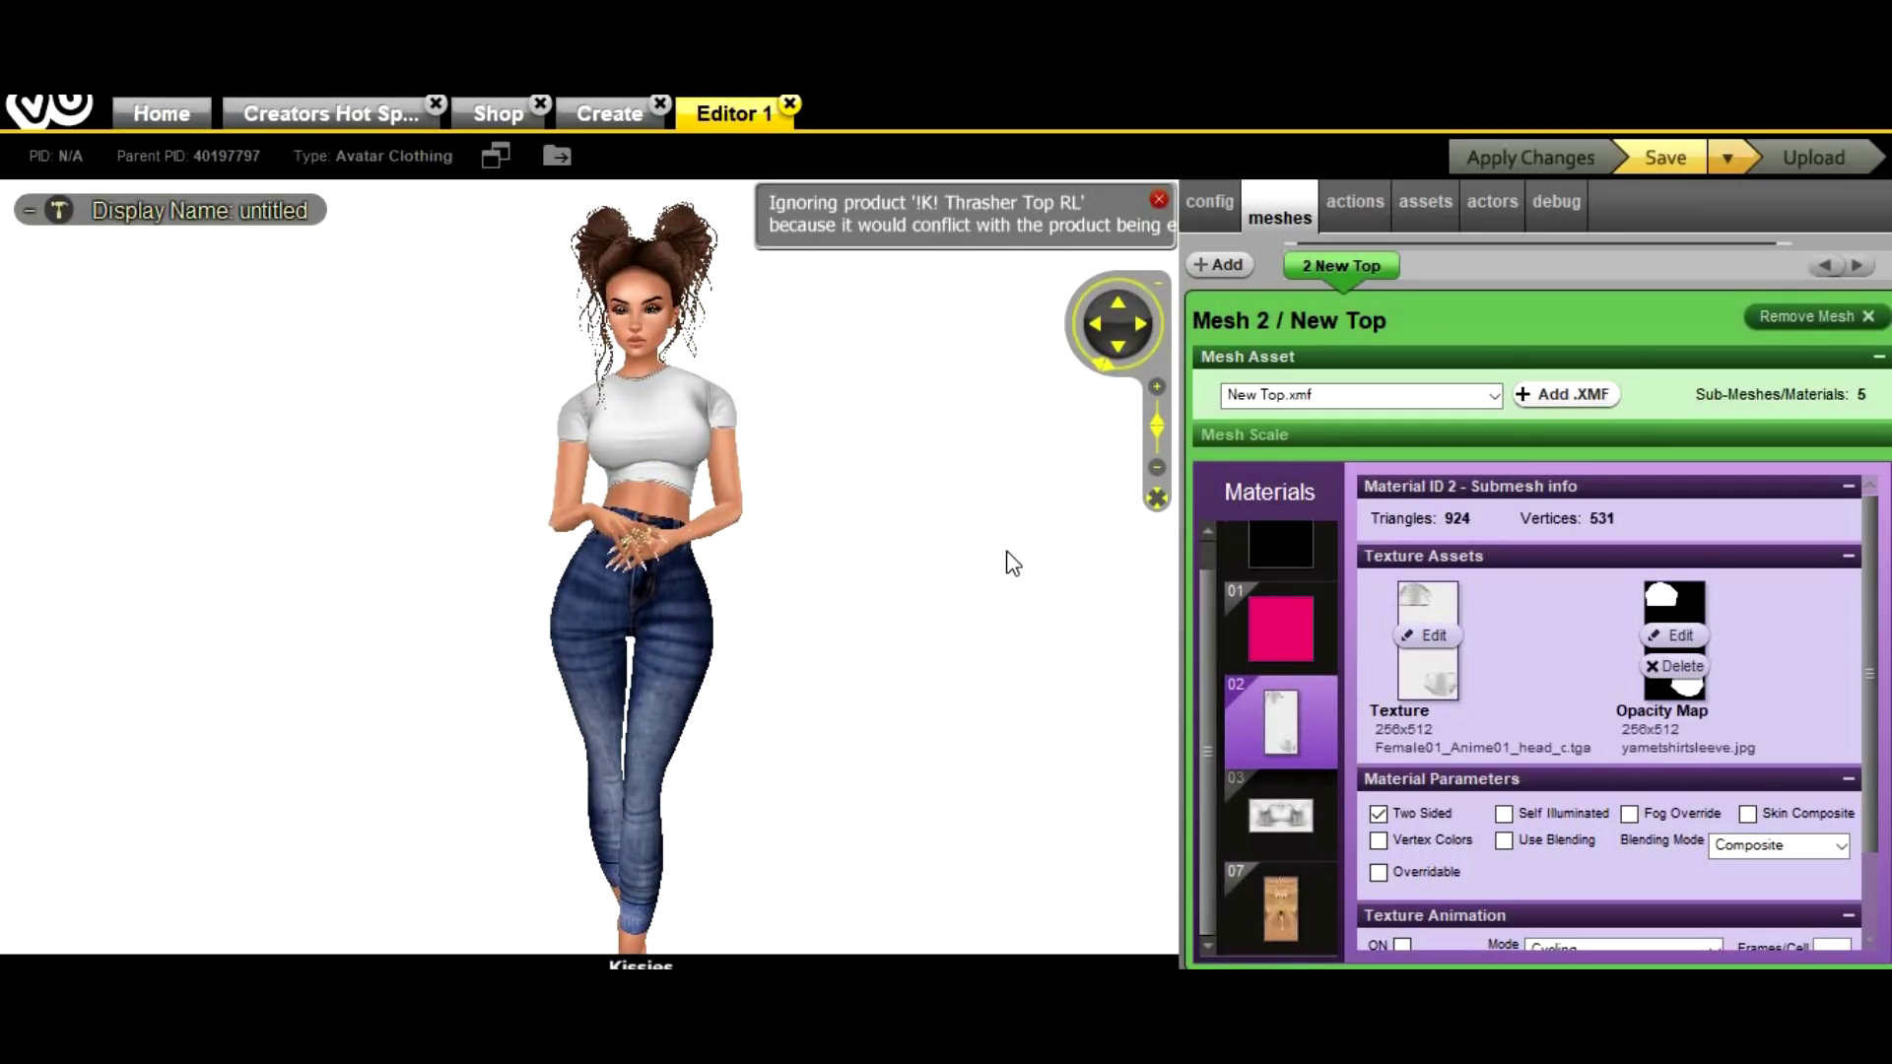
left_click(1314, 827)
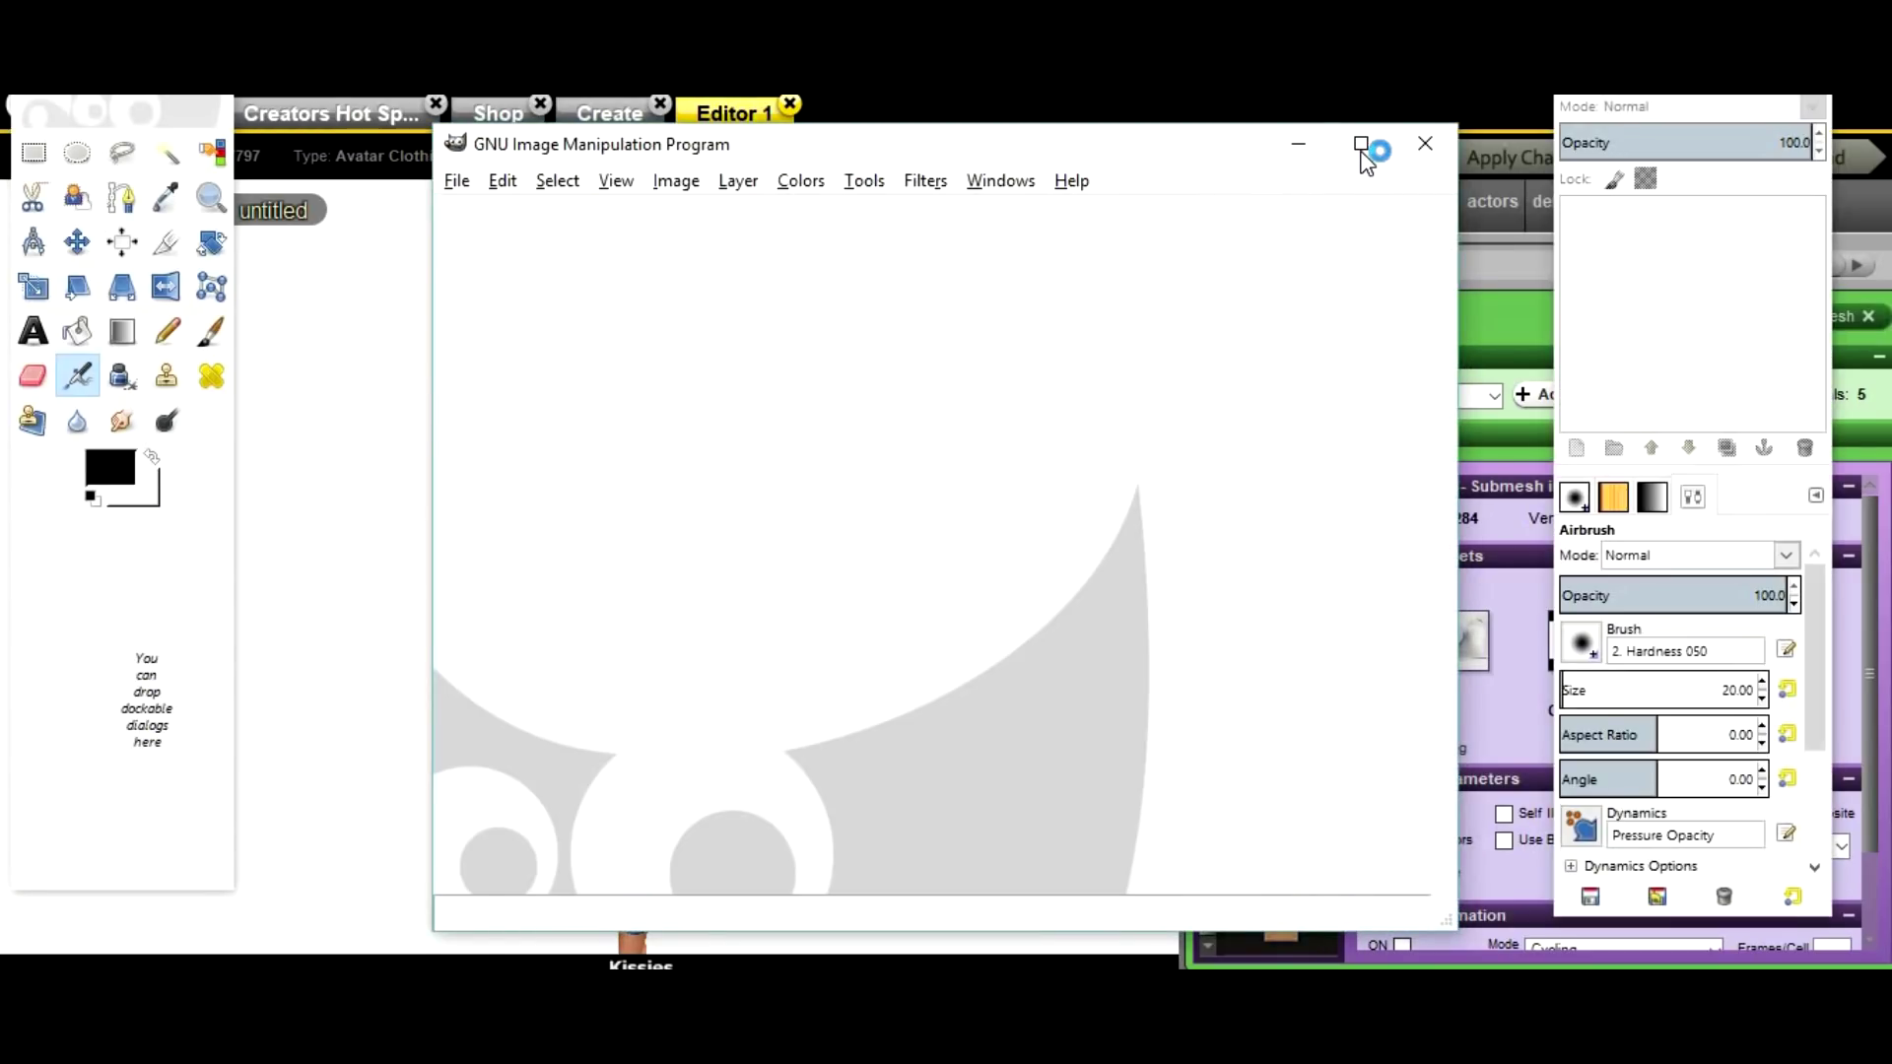
left_click(1361, 147)
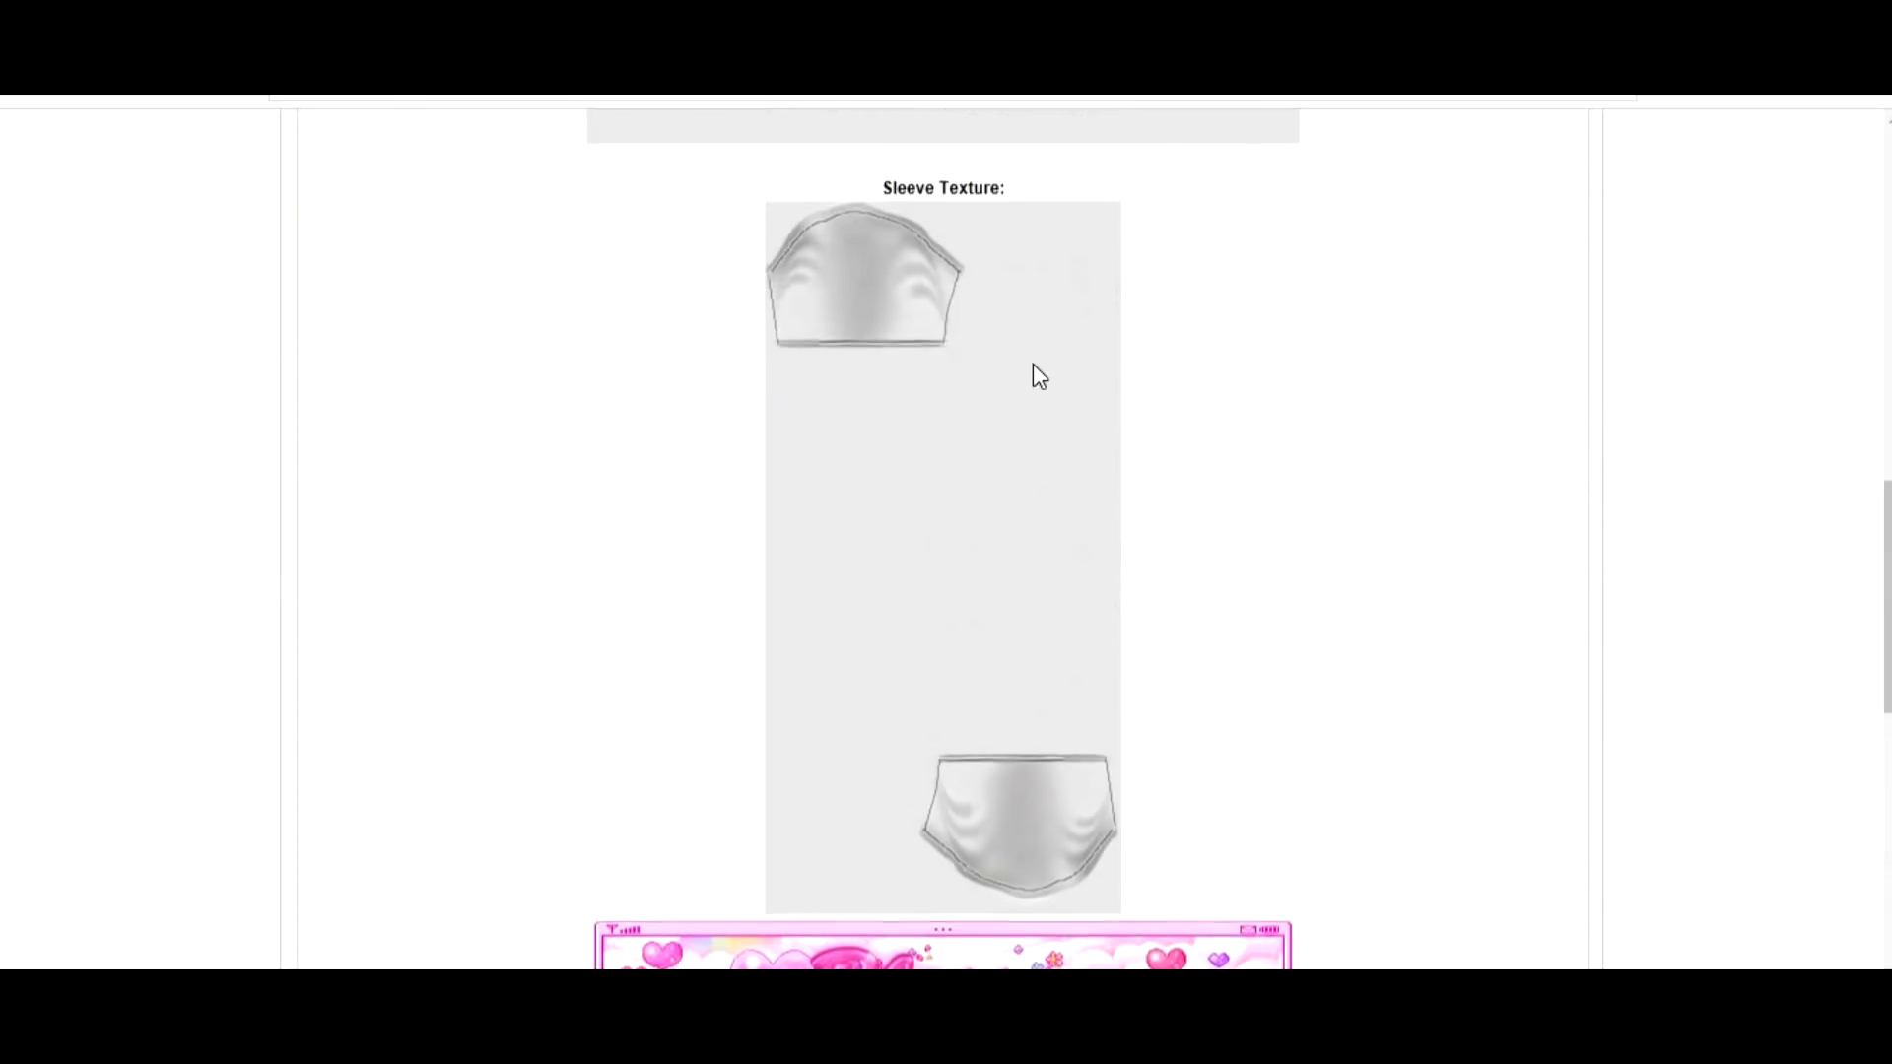
Save the shirt texture and the sleeve texture as pictures from the product page in the browser
scroll(1035, 355, "up", 4)
right_click(1036, 335)
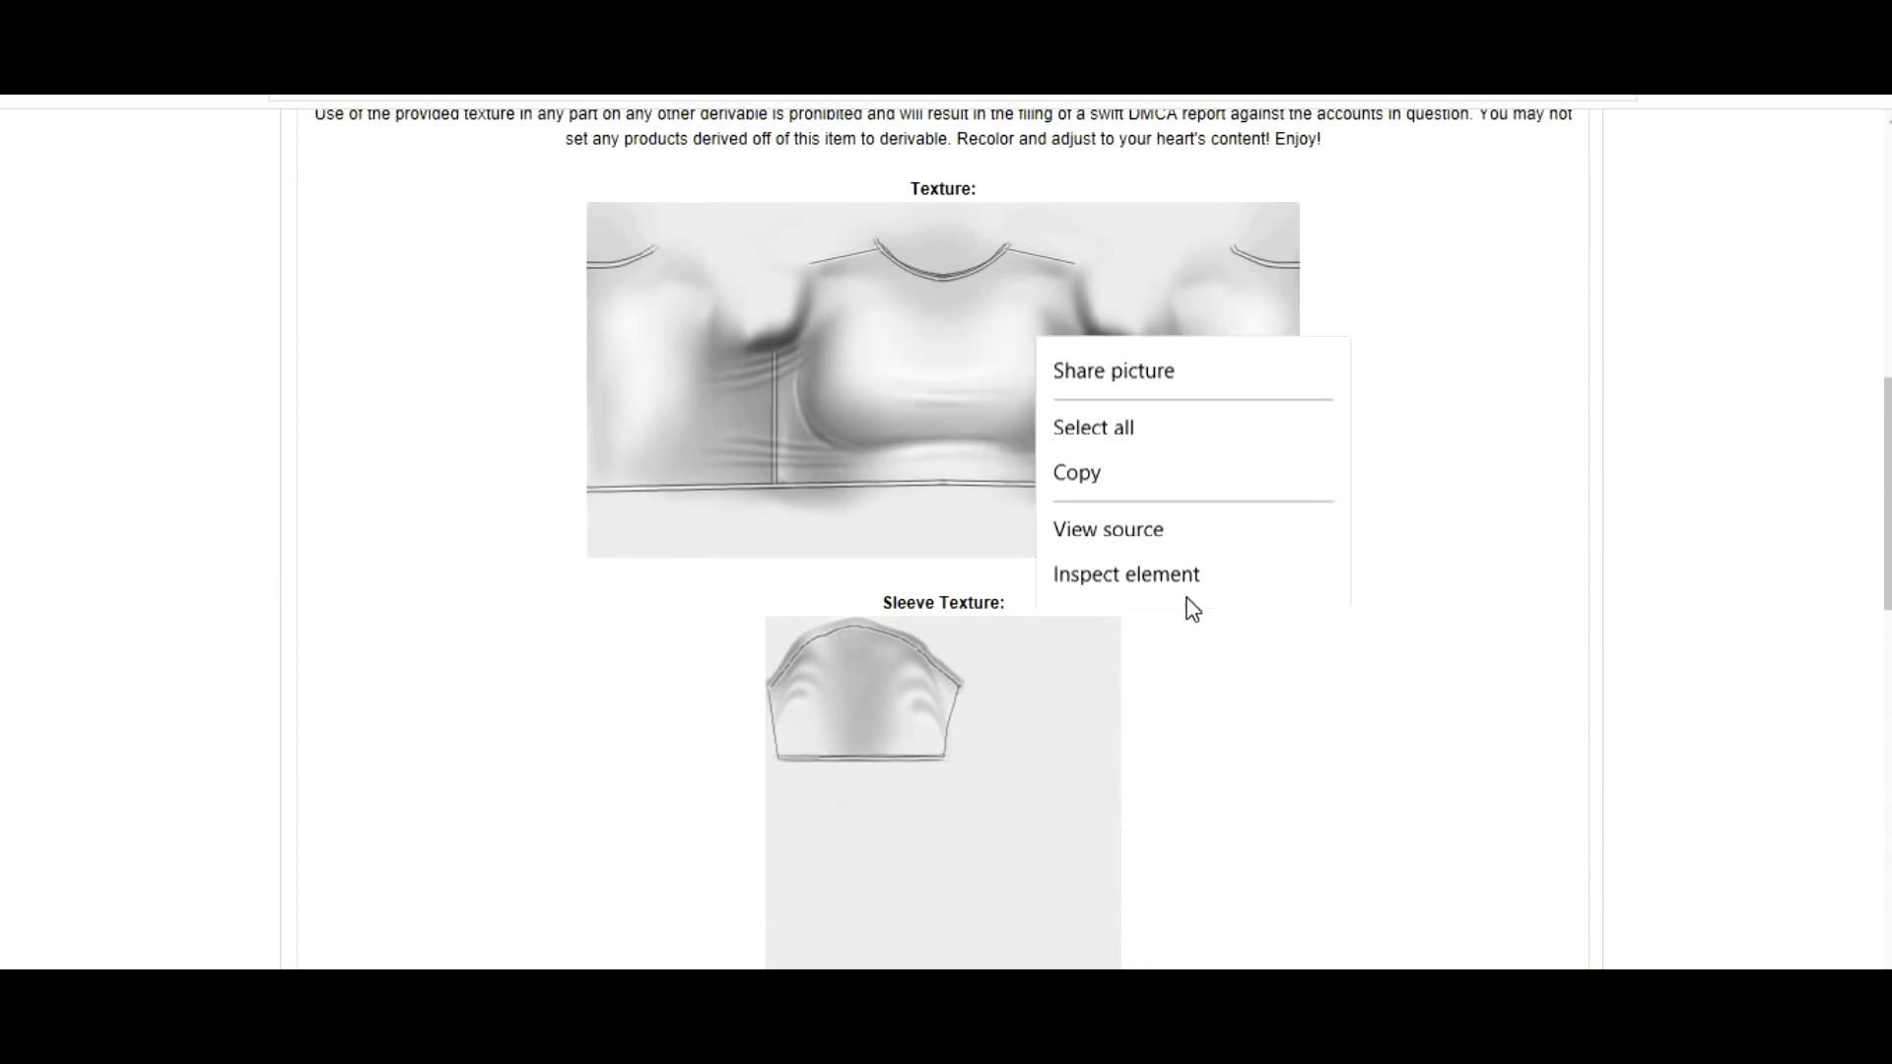
left_click(1177, 423)
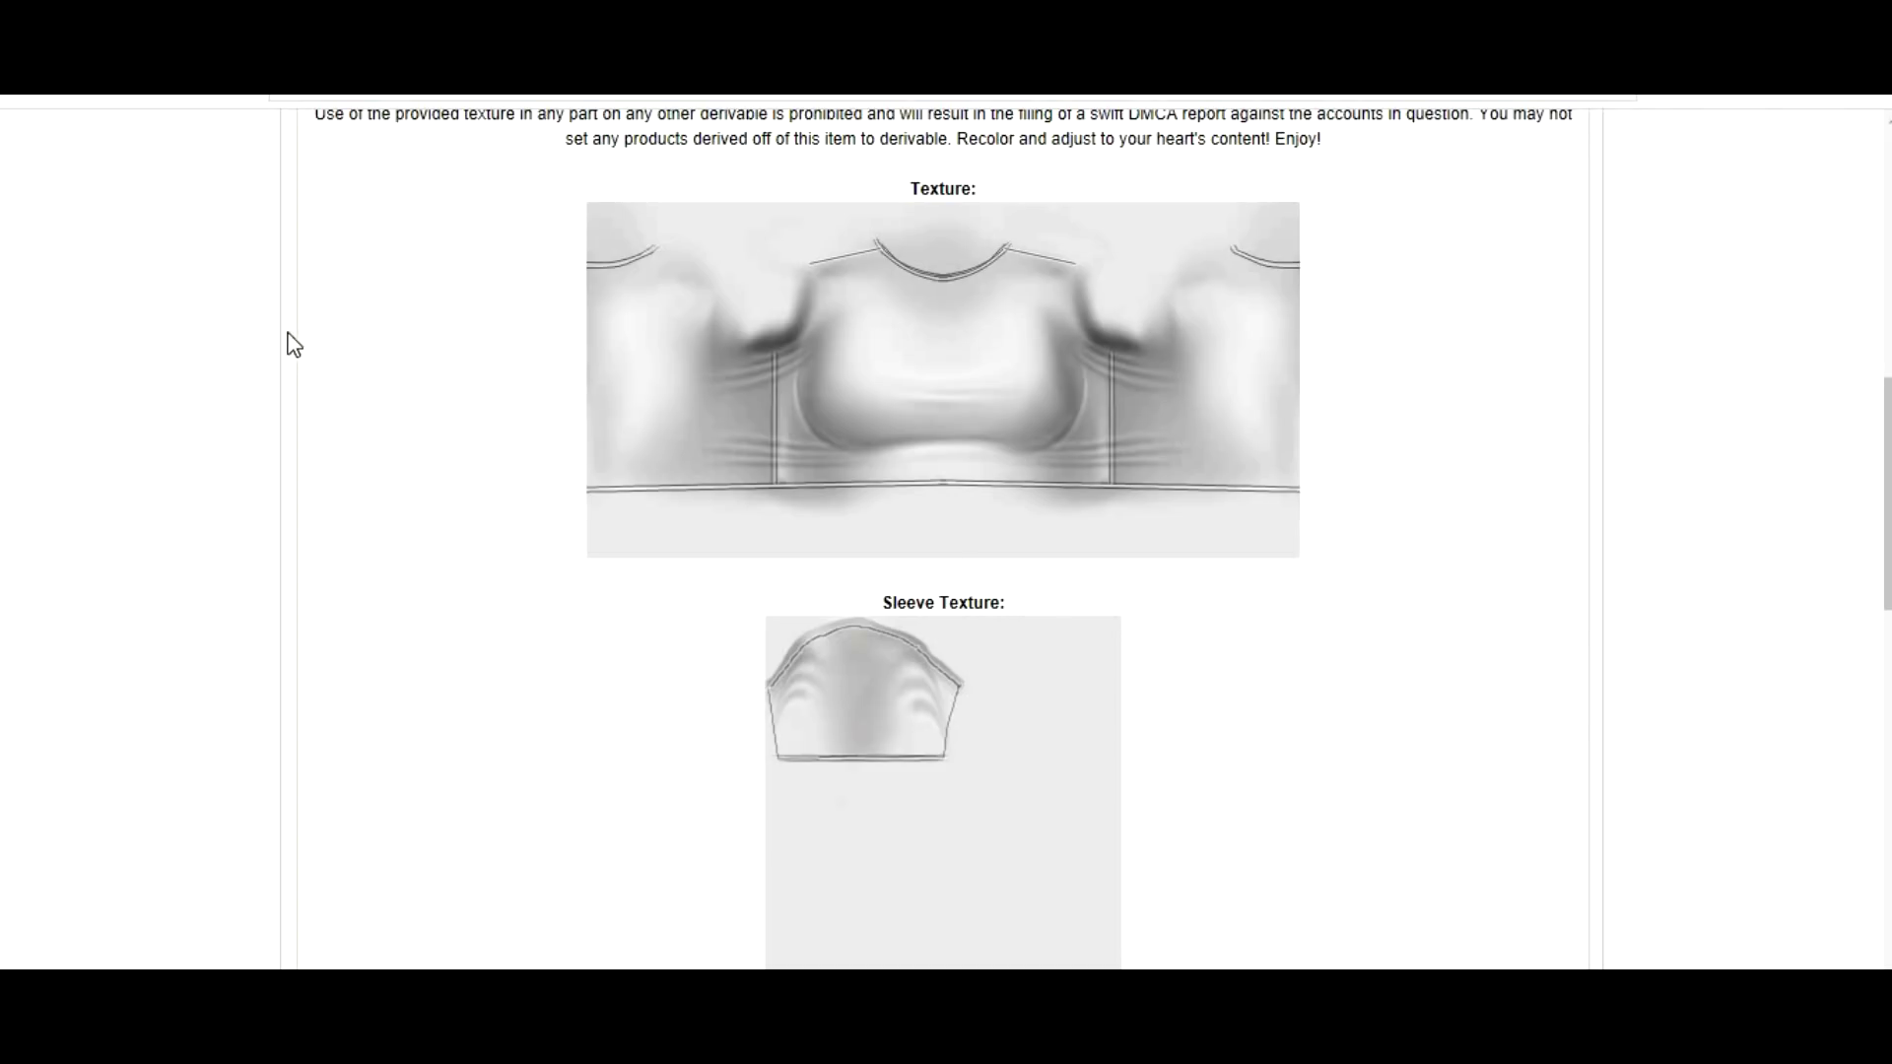
left_click(718, 624)
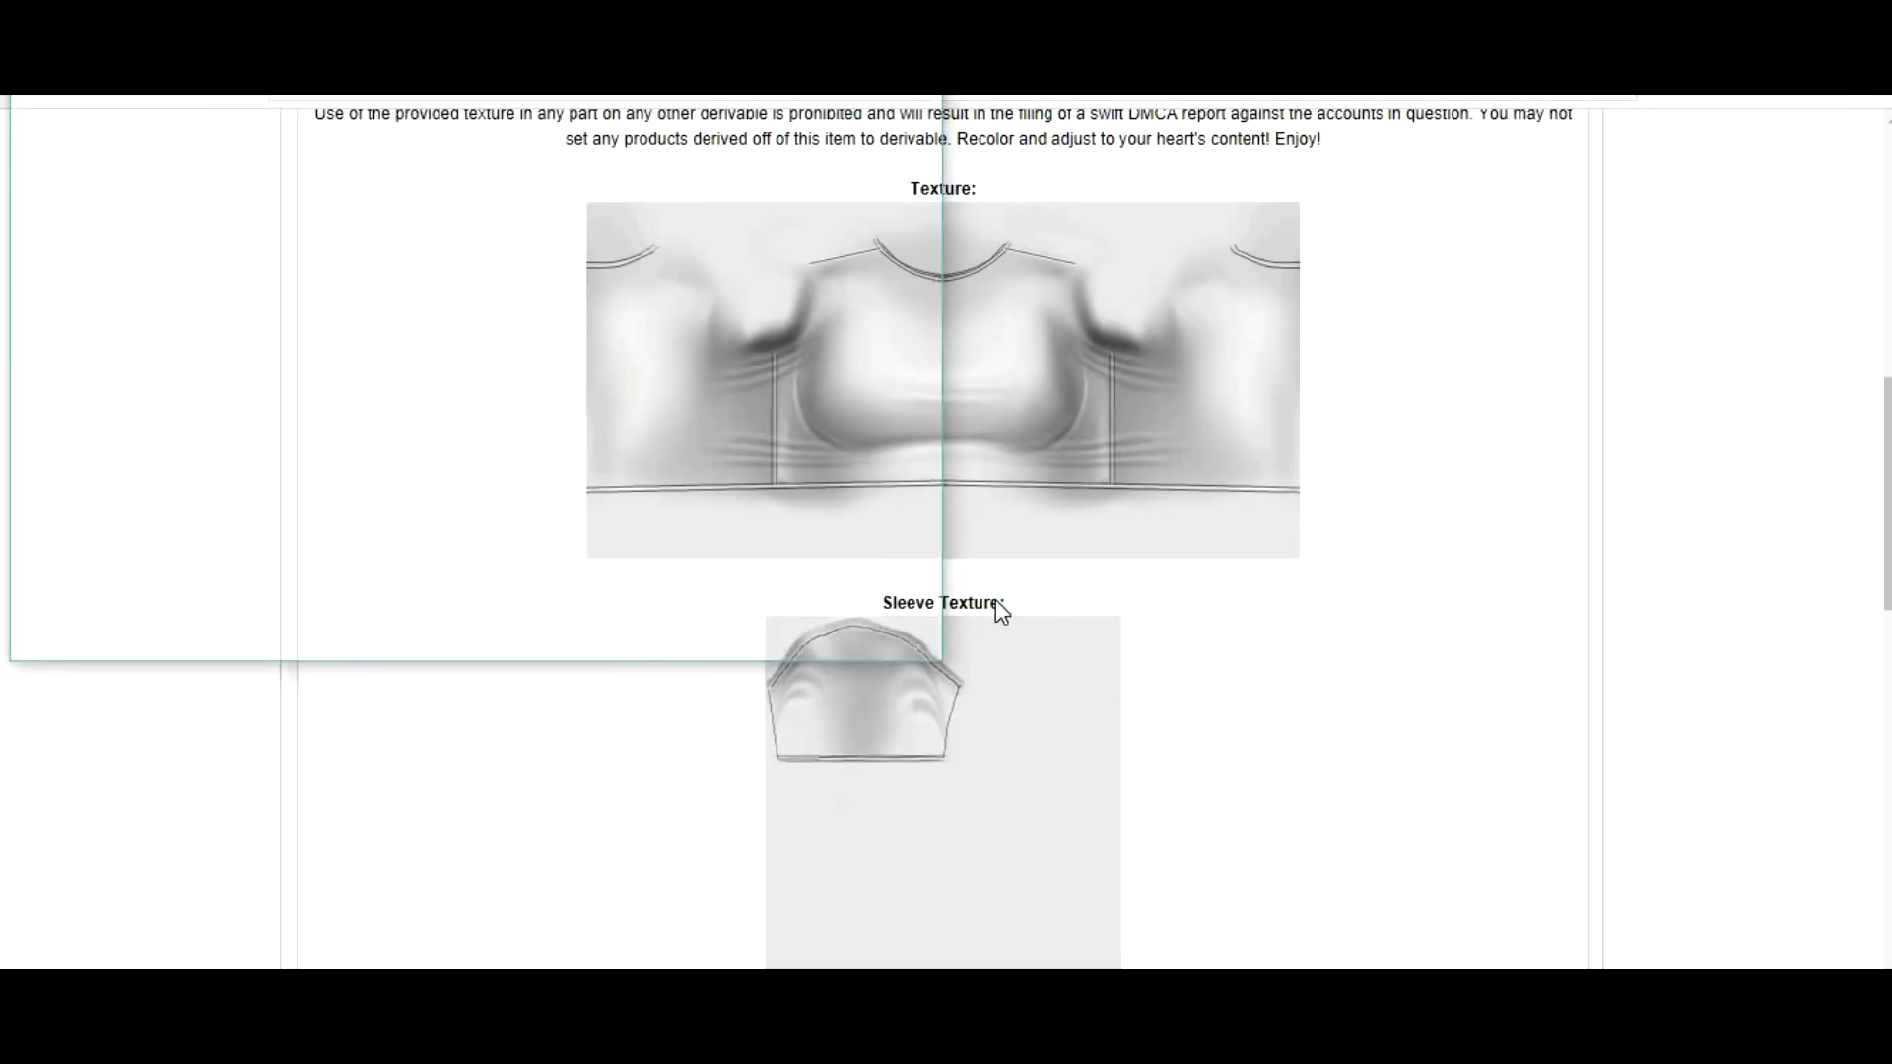
scroll(996, 587, "down", 3)
right_click(997, 572)
left_click(1155, 666)
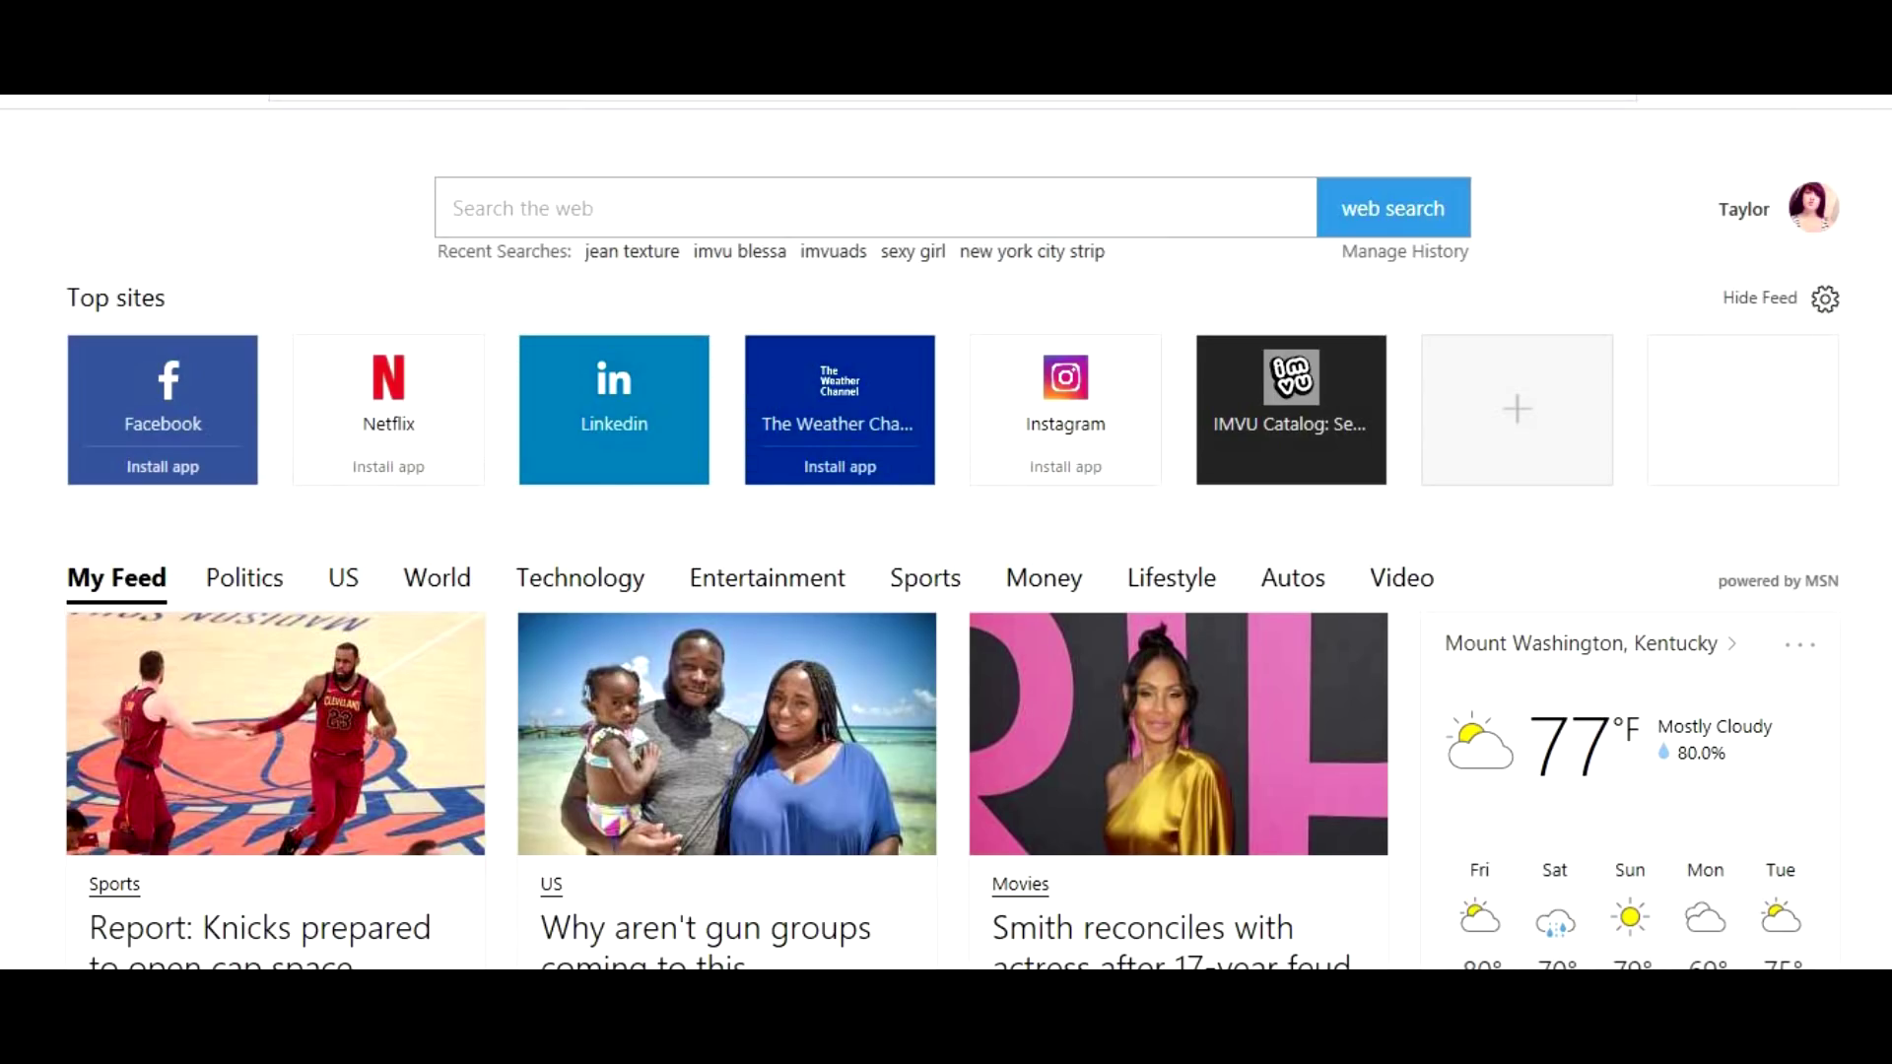
Search the web for "stickers tumblr"
type("stickers")
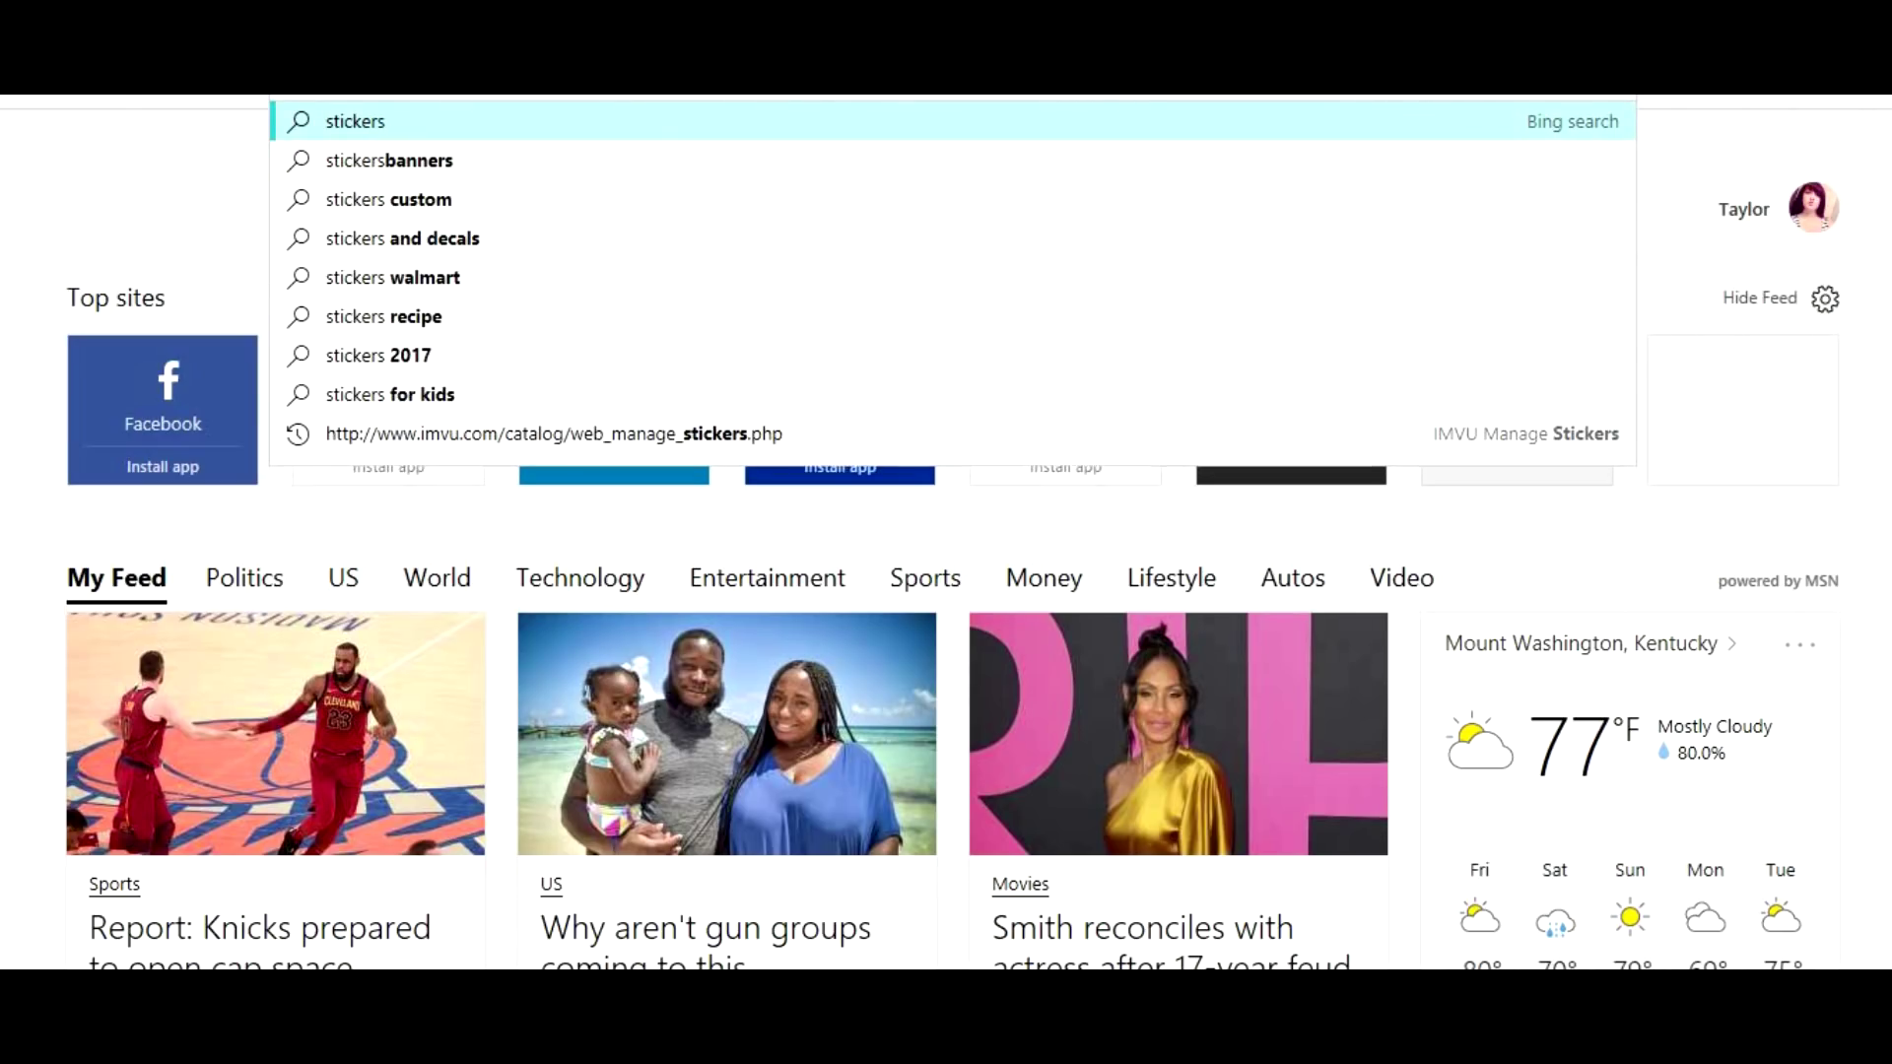
type(" tumblr")
key("Return")
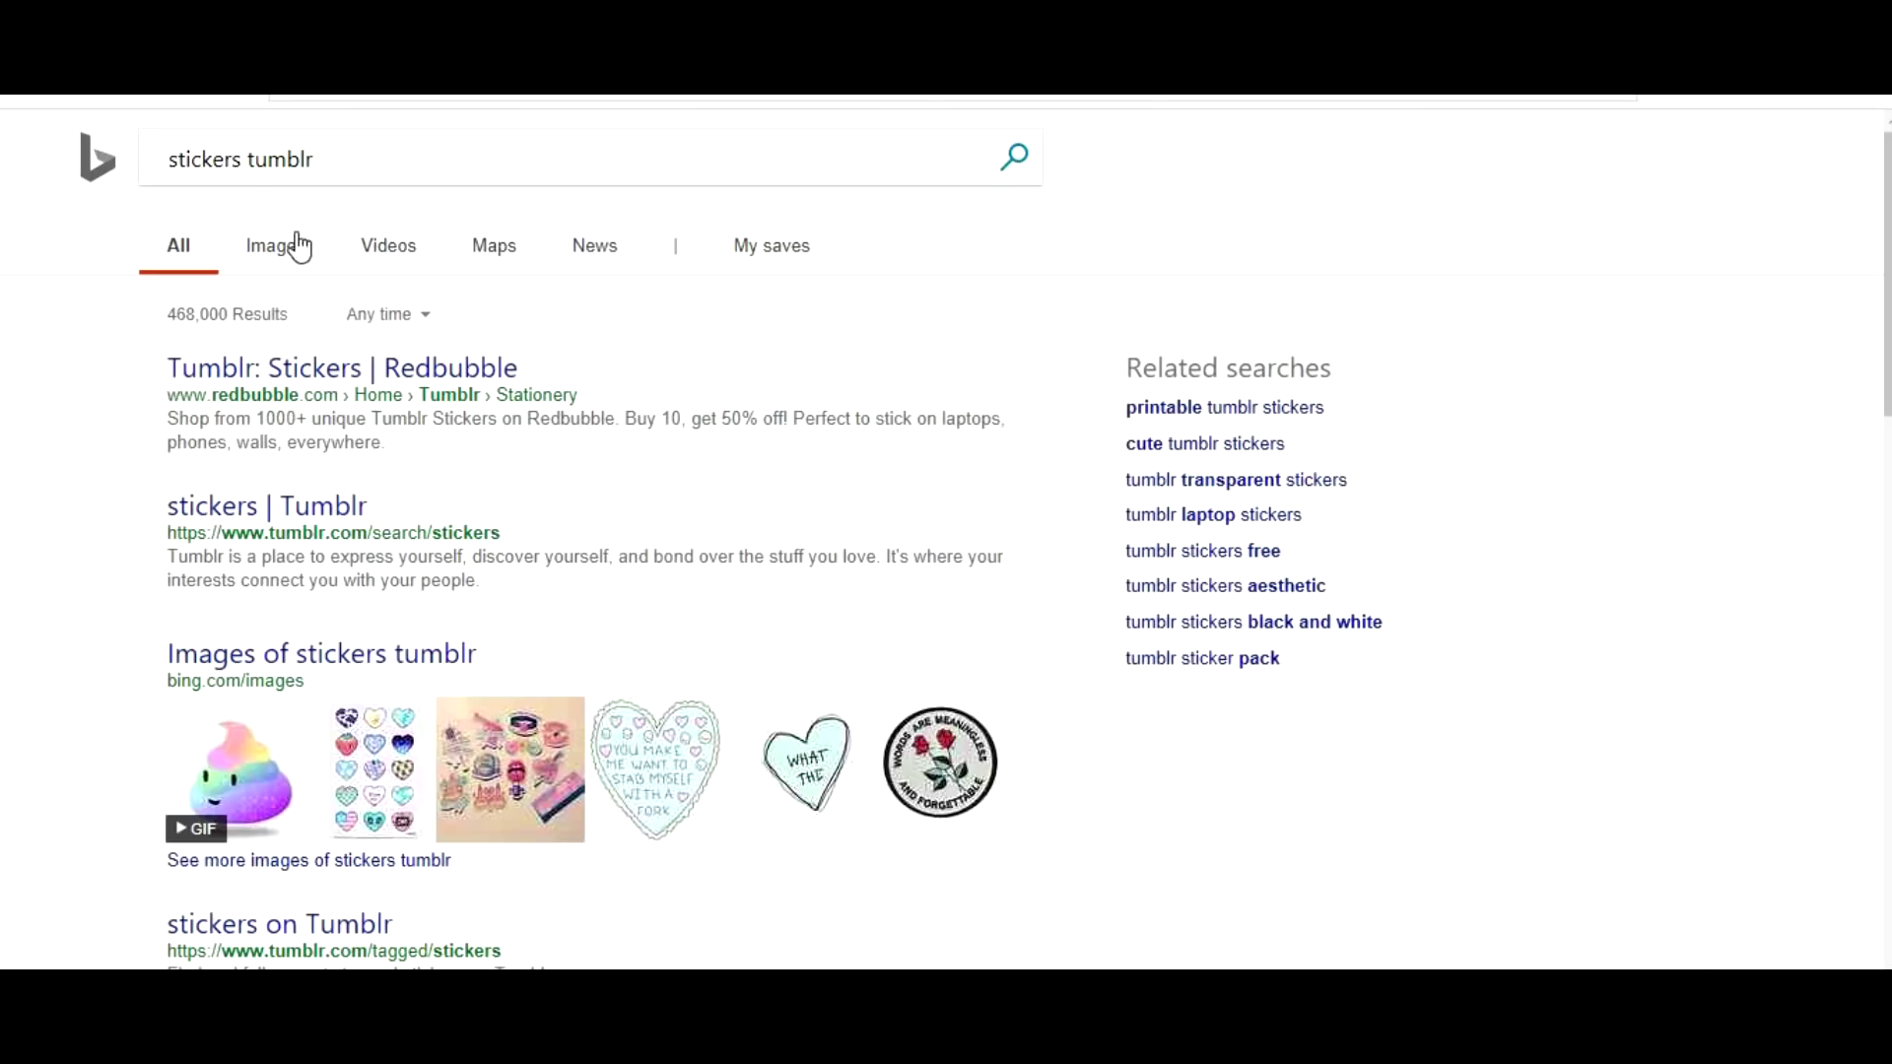
Switch to image results and search for "supreme stickers tumblr"
left_click(293, 248)
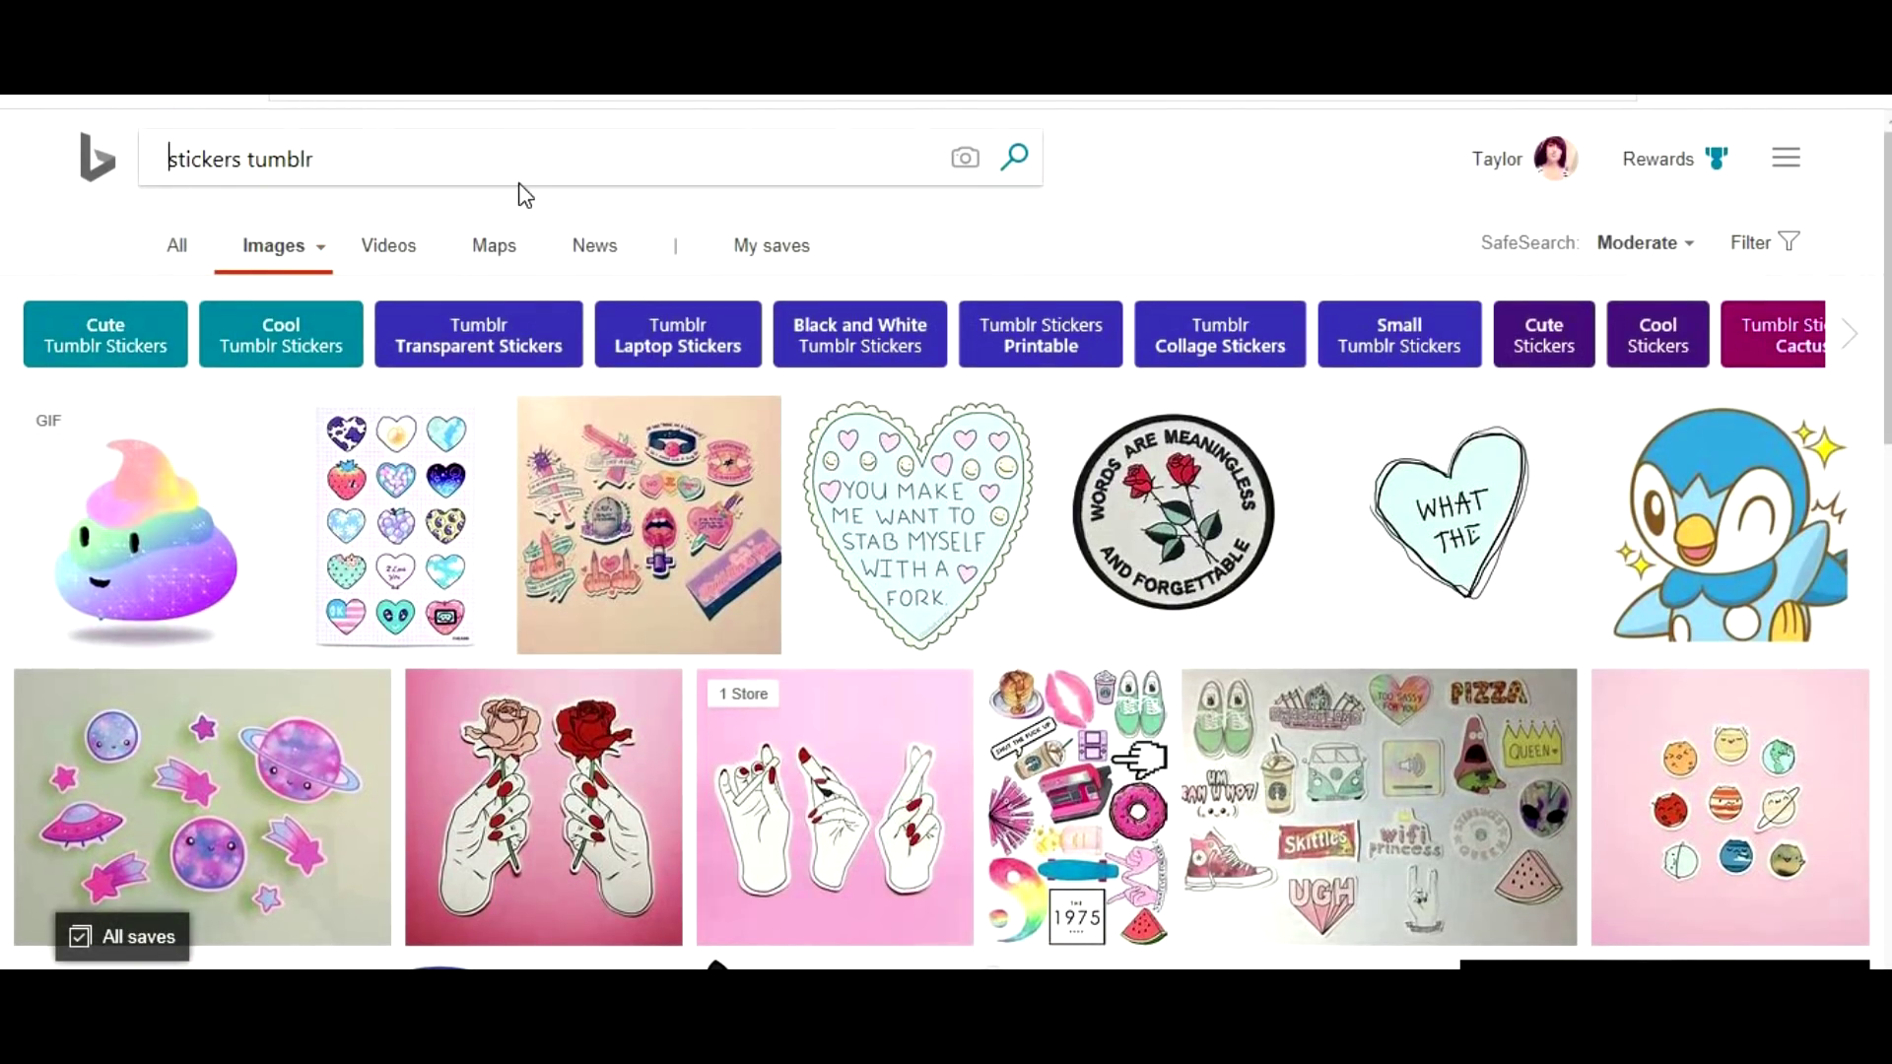
type("p")
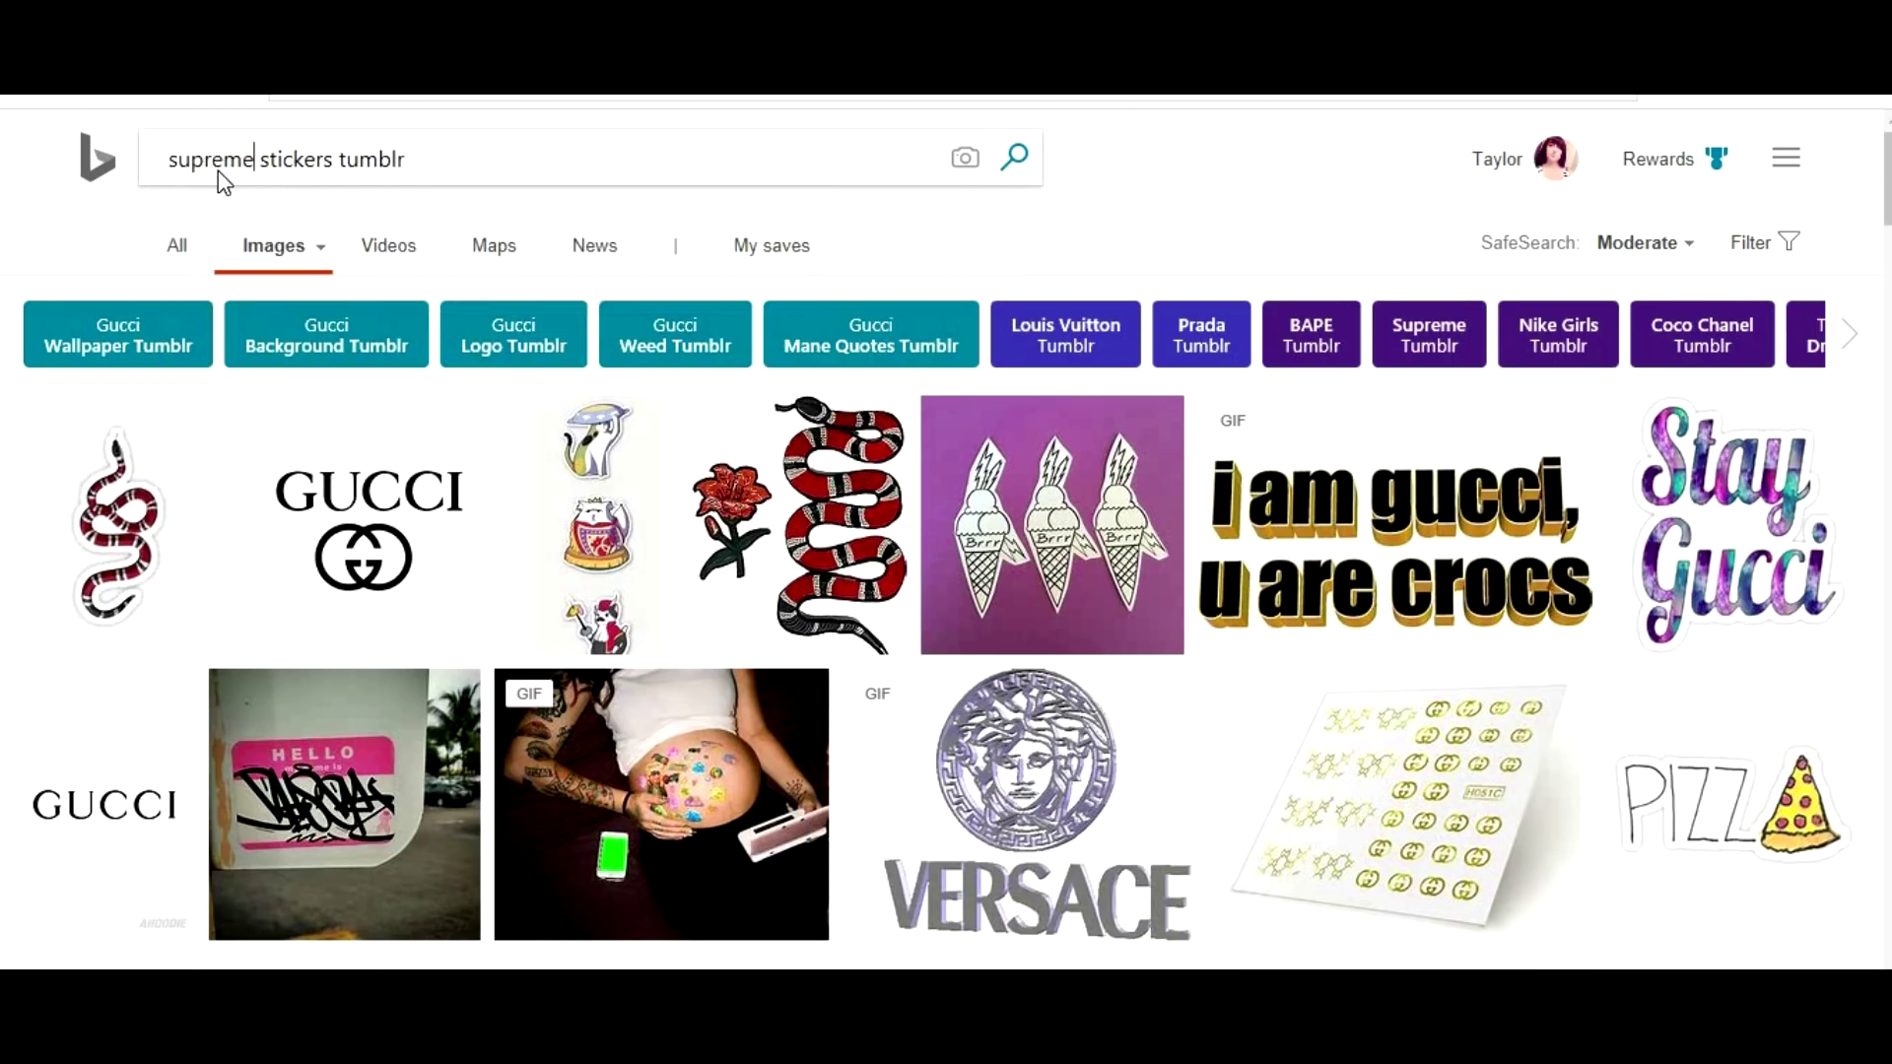
type("reme")
key("Return")
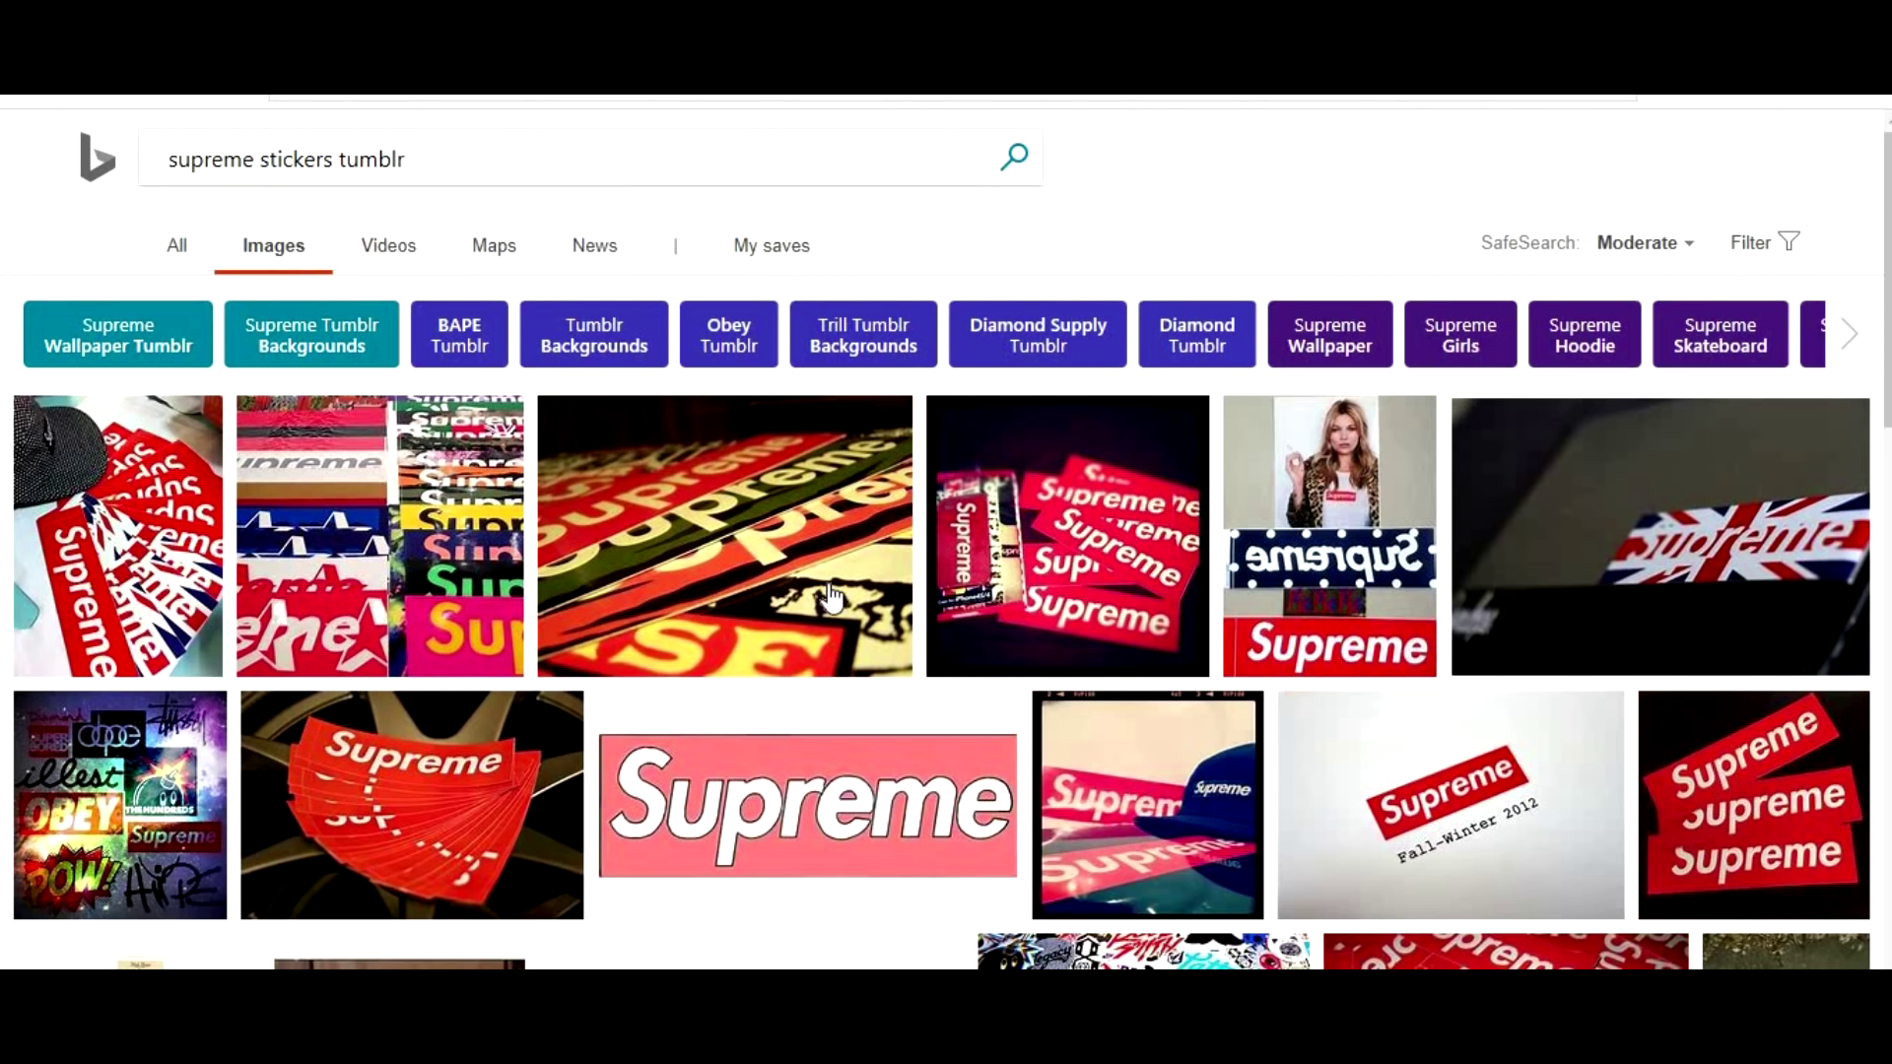
Find the red Supreme sticker with the white monogram pattern among the image results, open it and copy the image
scroll(929, 588, "down", 10)
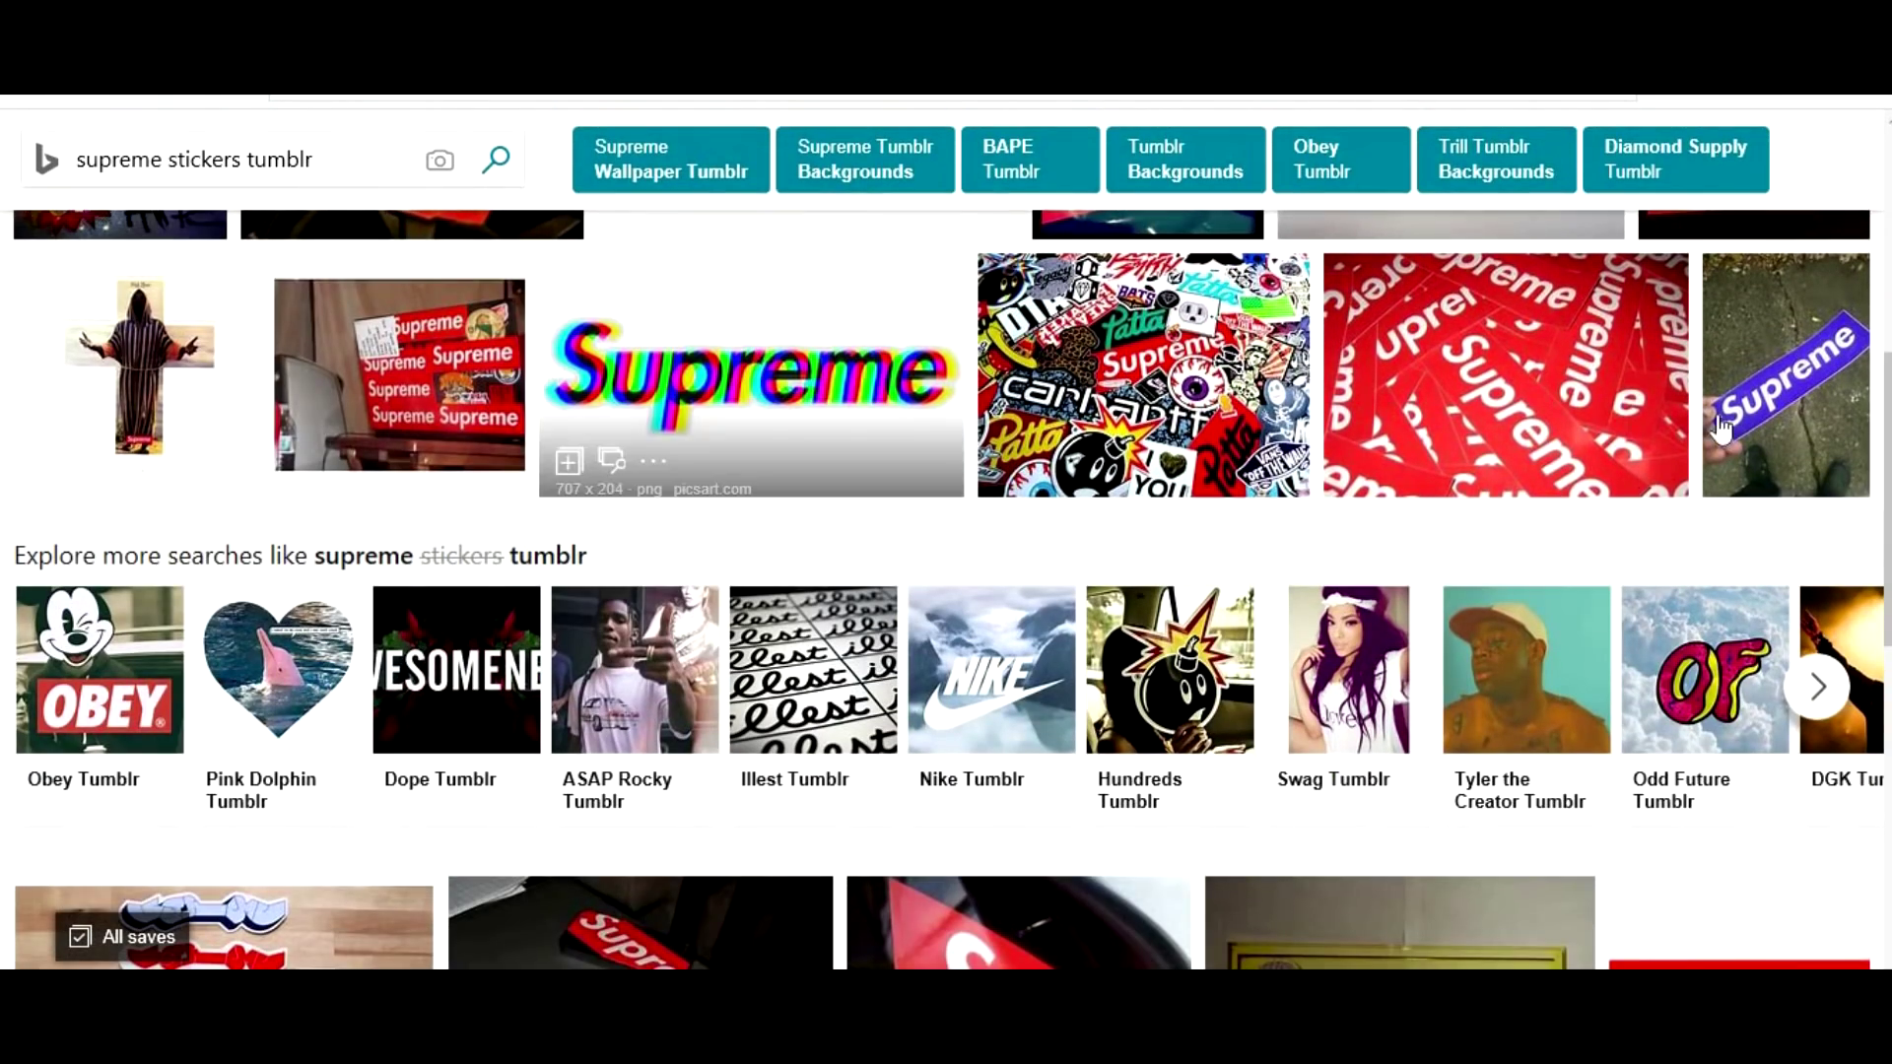
scroll(1267, 435, "down", 10)
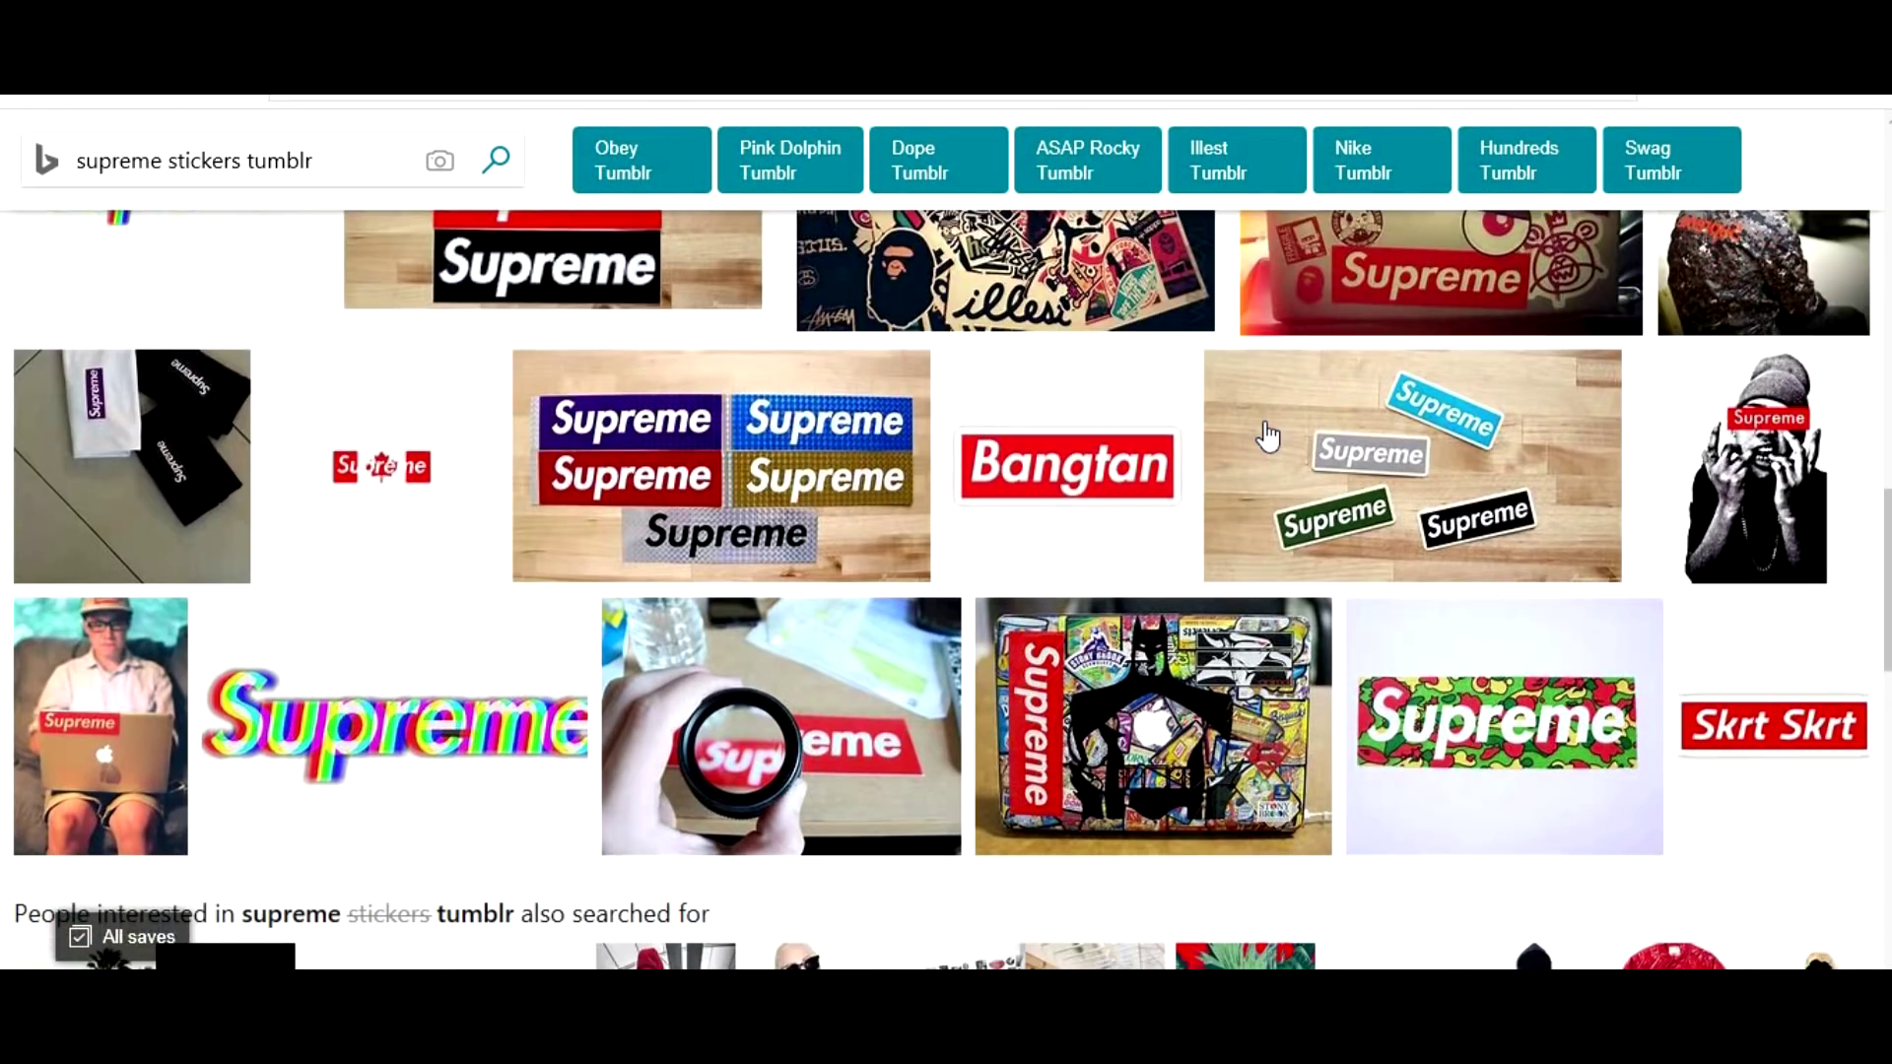
scroll(1266, 430, "up", 1)
scroll(1270, 438, "down", 10)
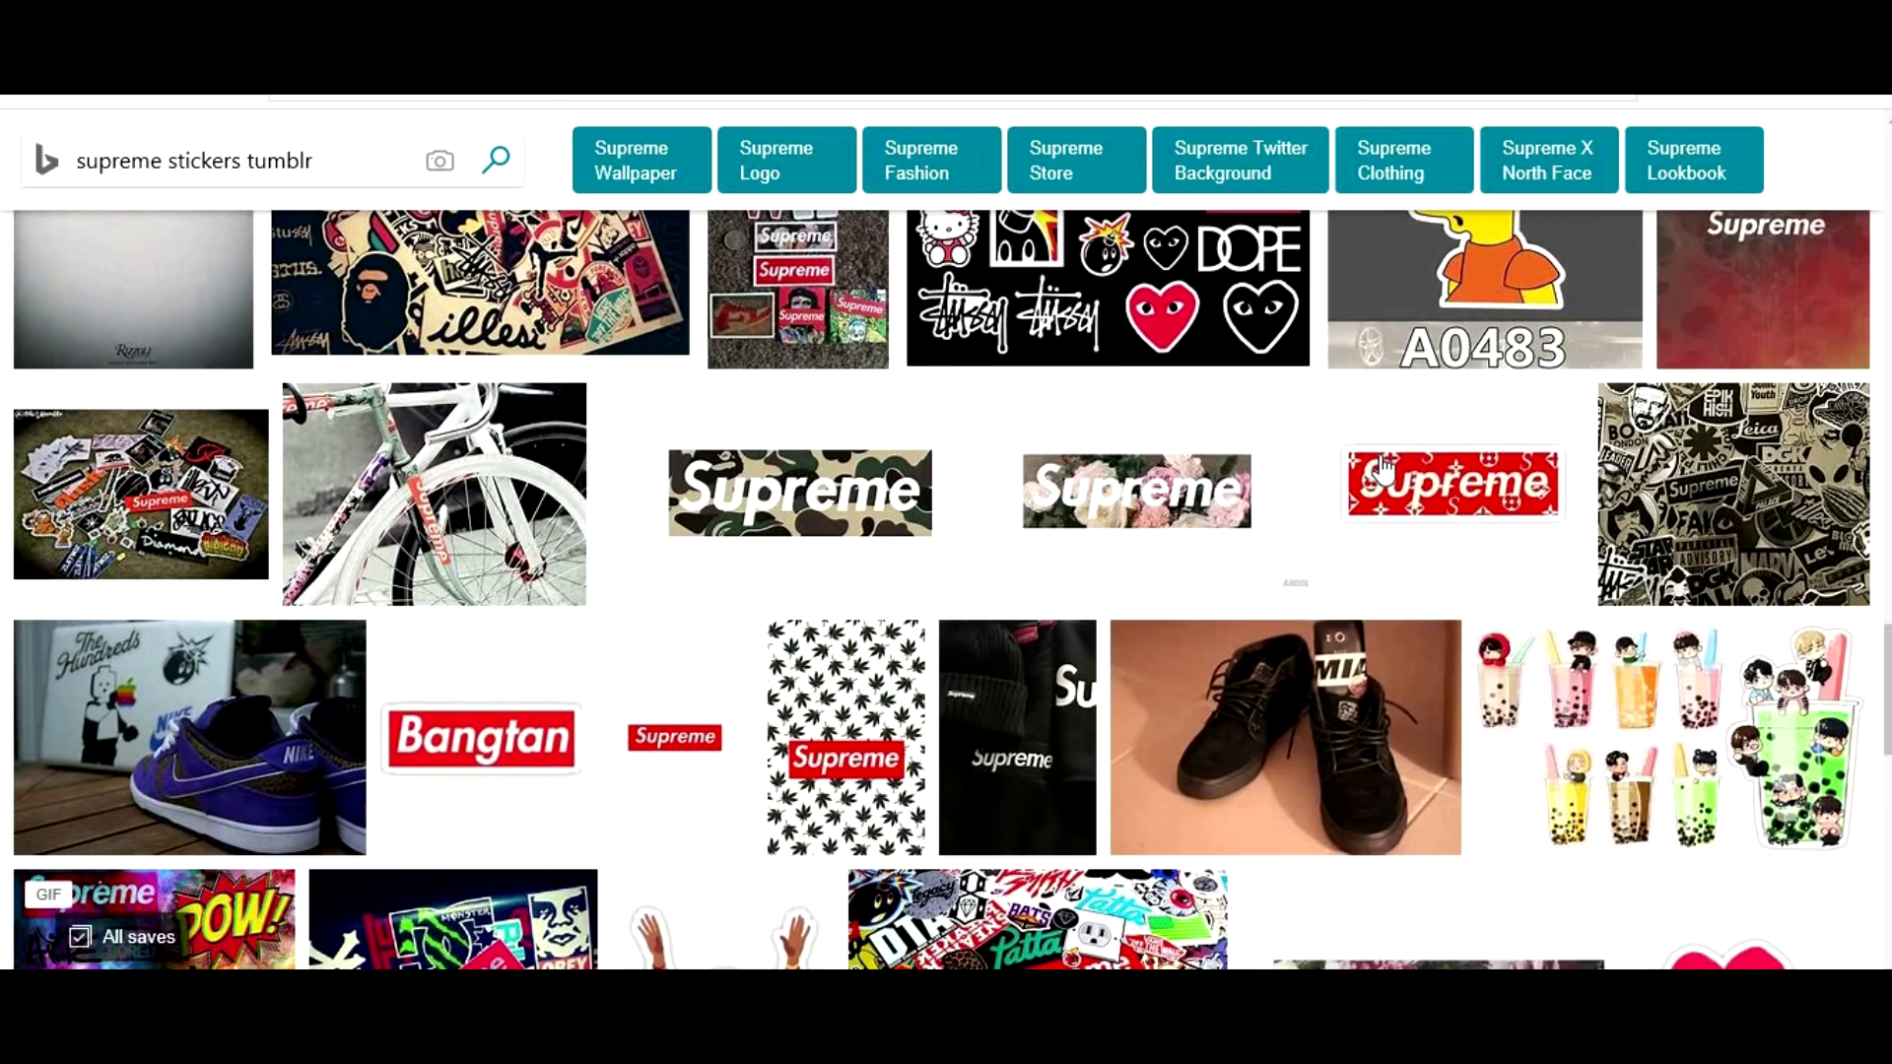
left_click(1379, 463)
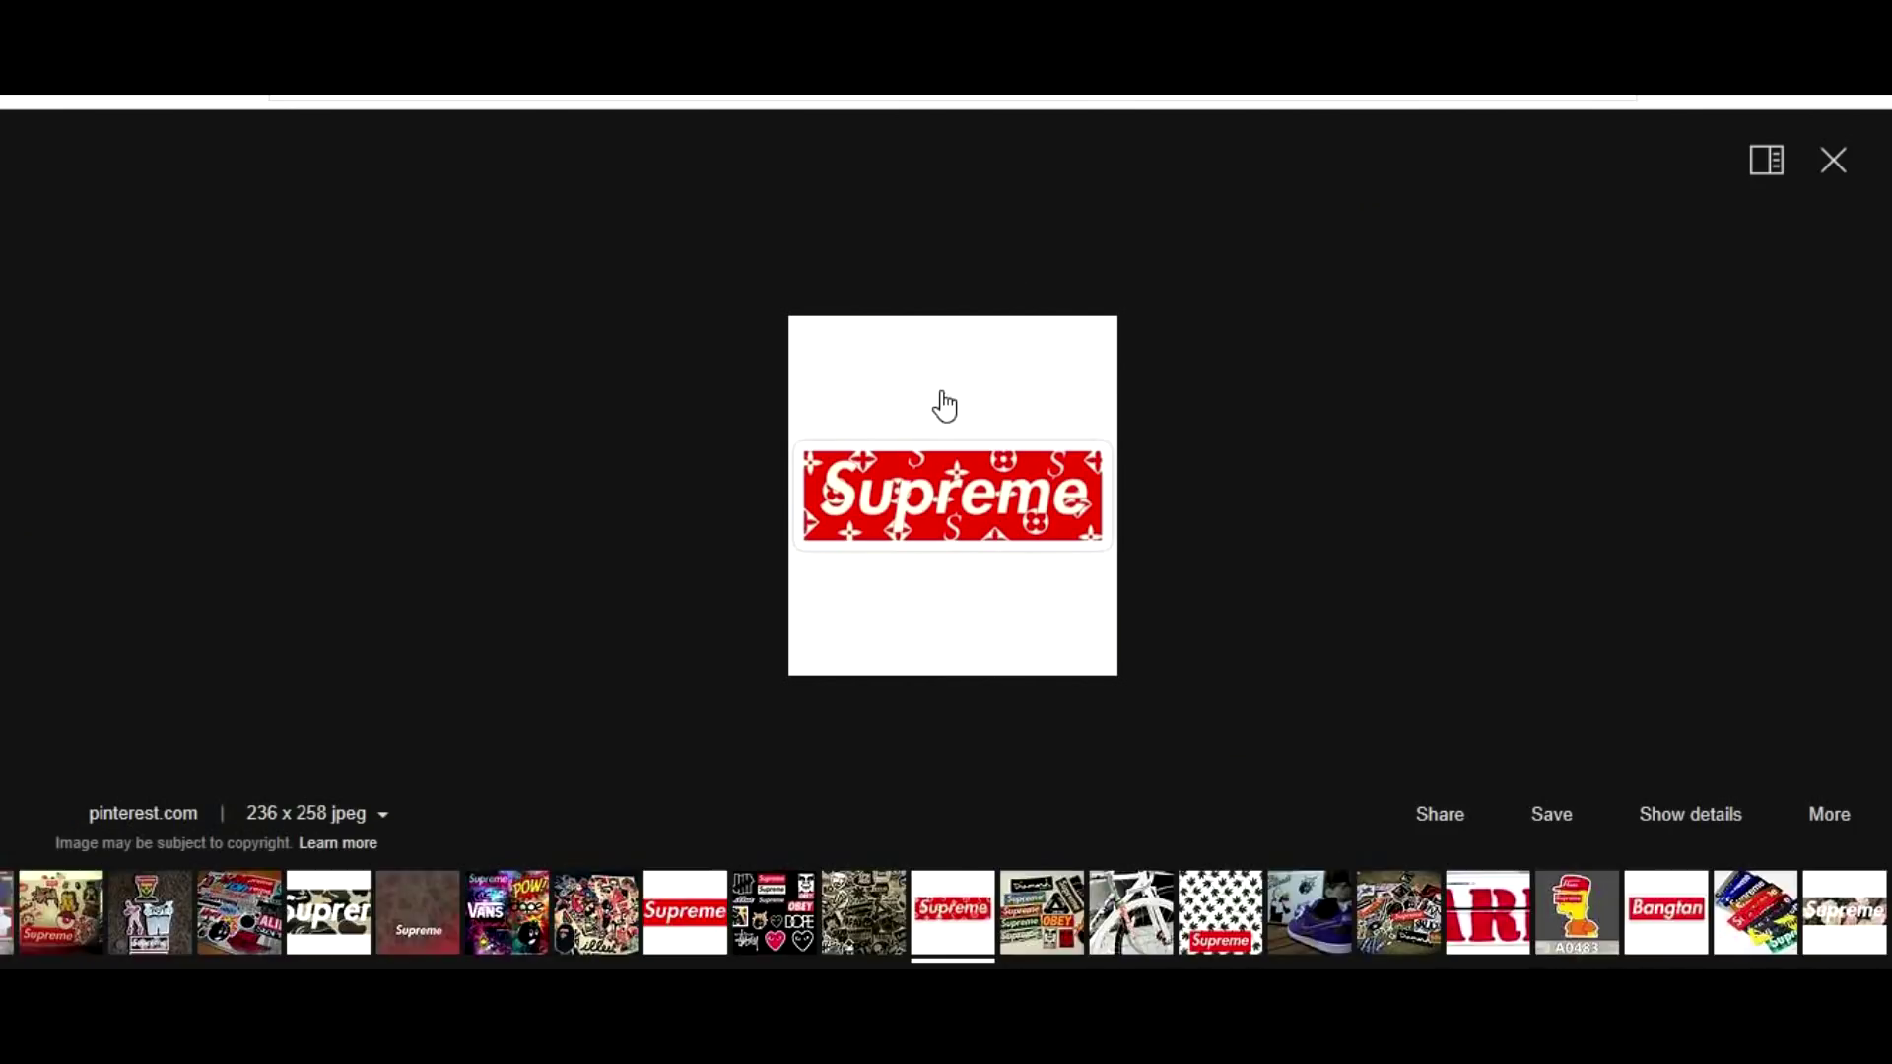
right_click(1028, 594)
left_click(1002, 630)
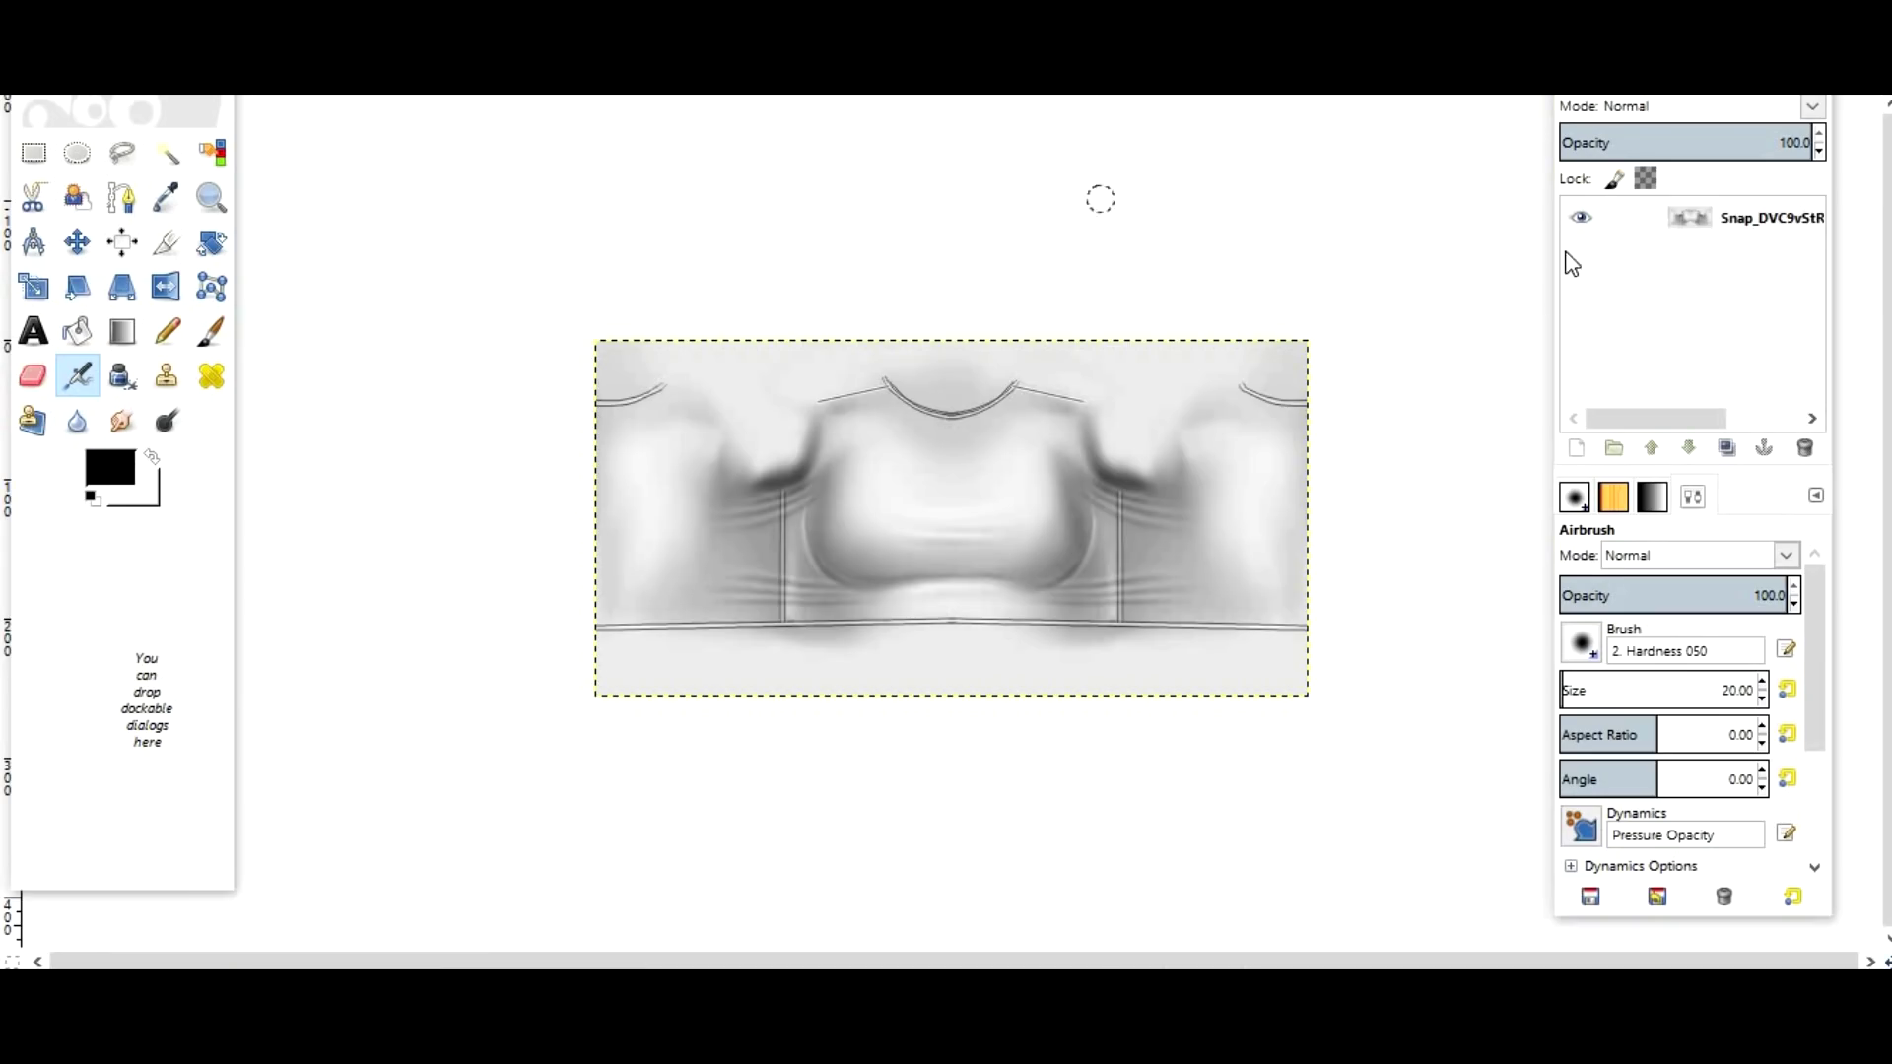
left_click(1581, 221)
left_click(1580, 221)
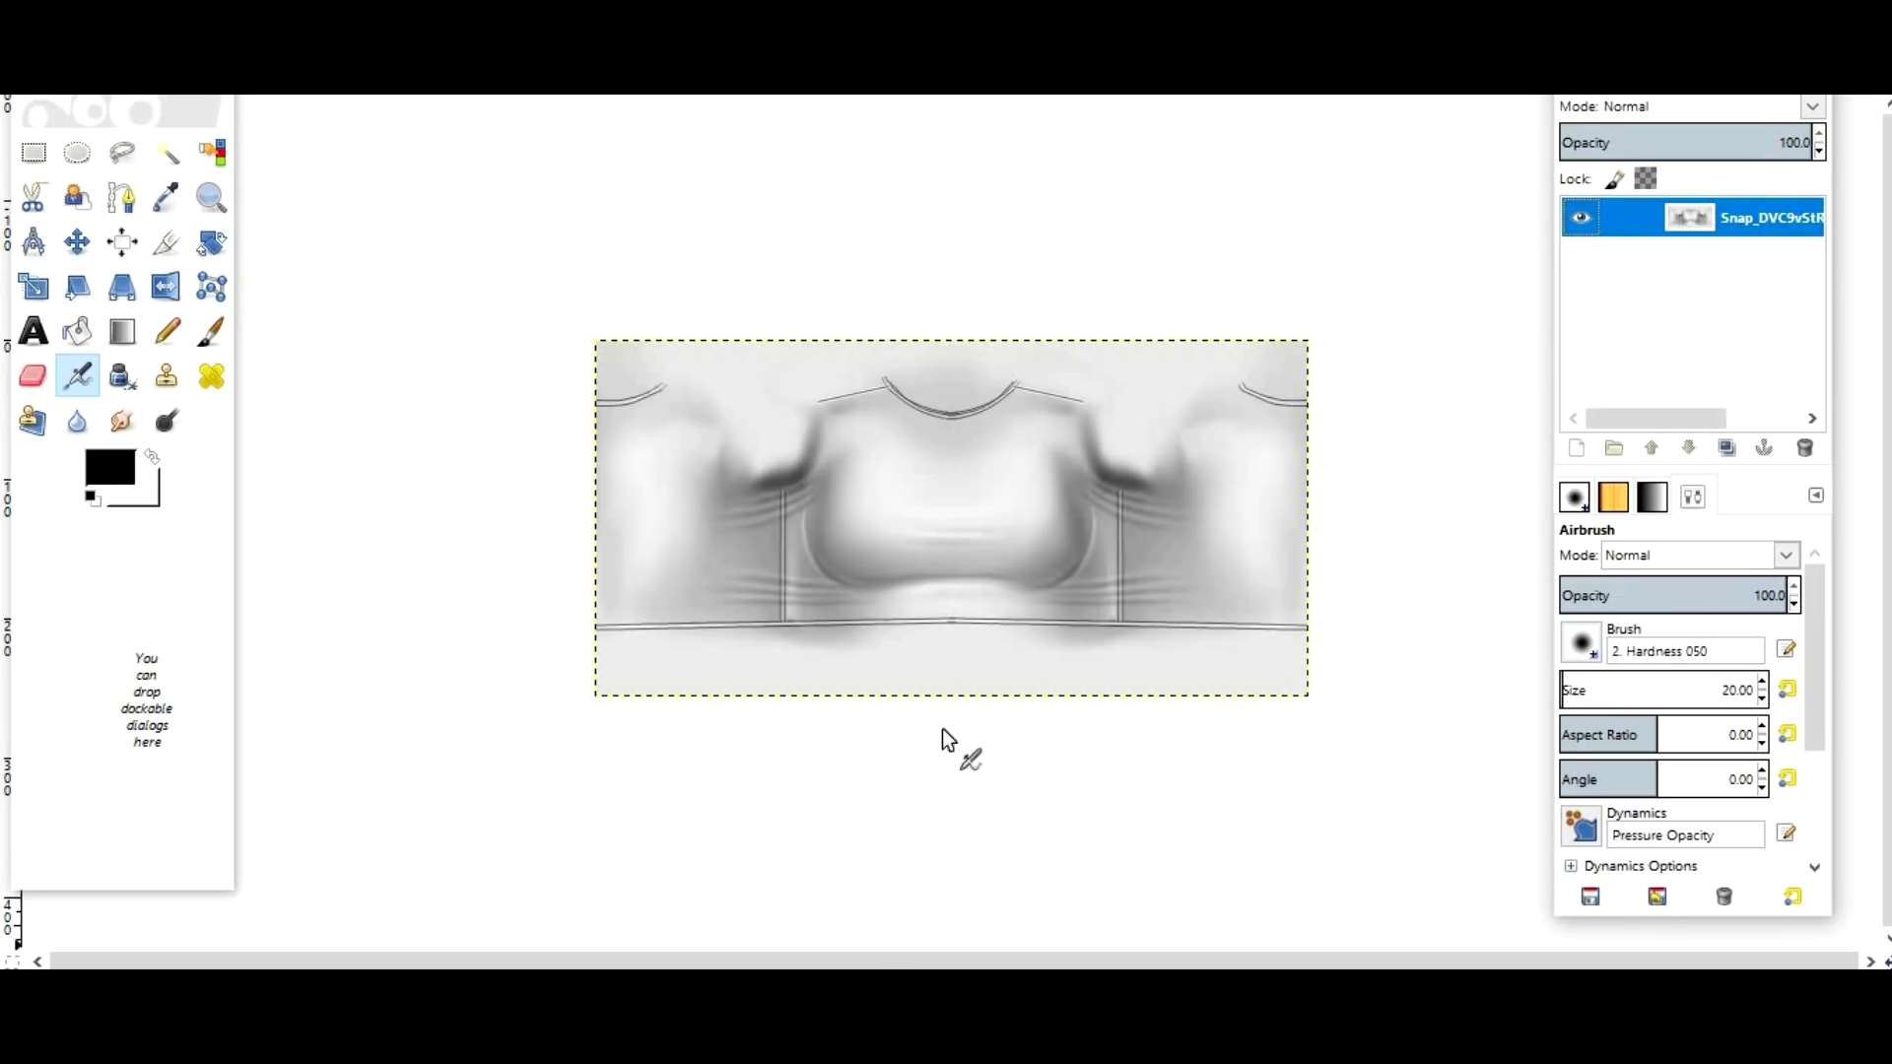
left_click(1577, 451)
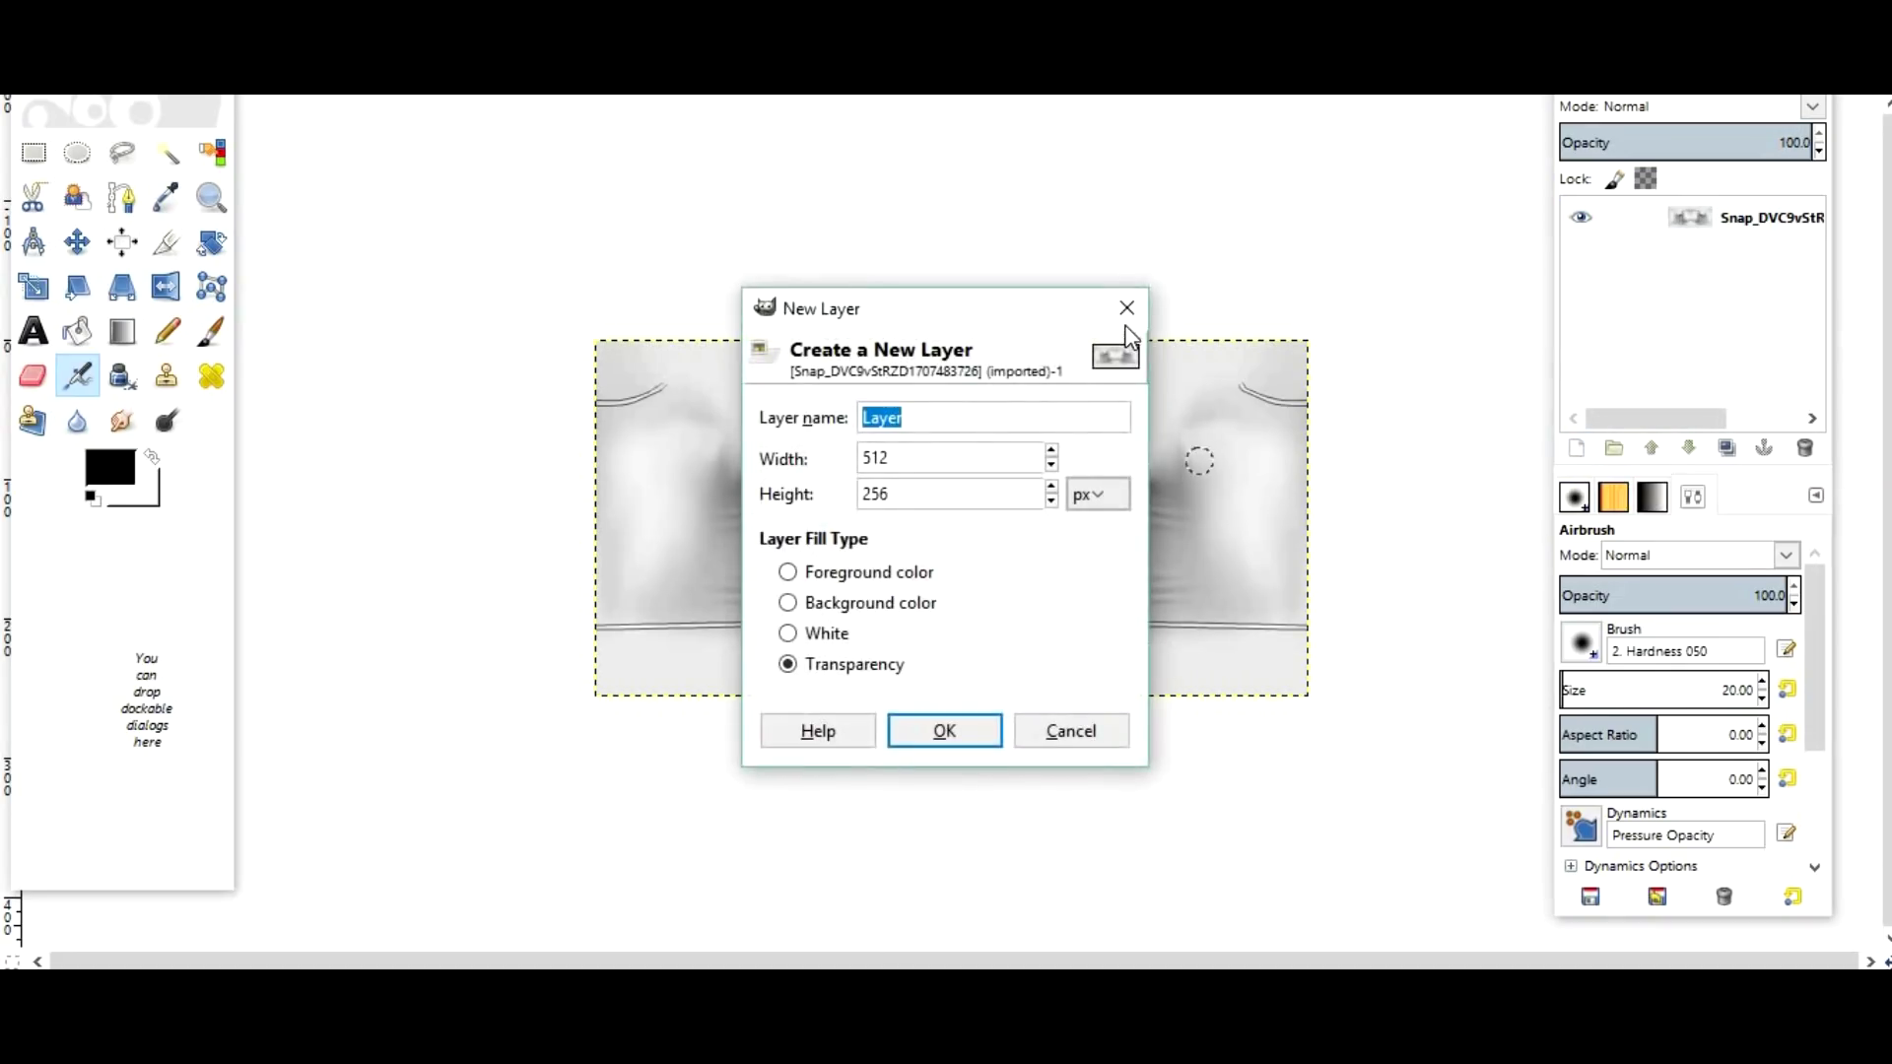
left_click(1124, 310)
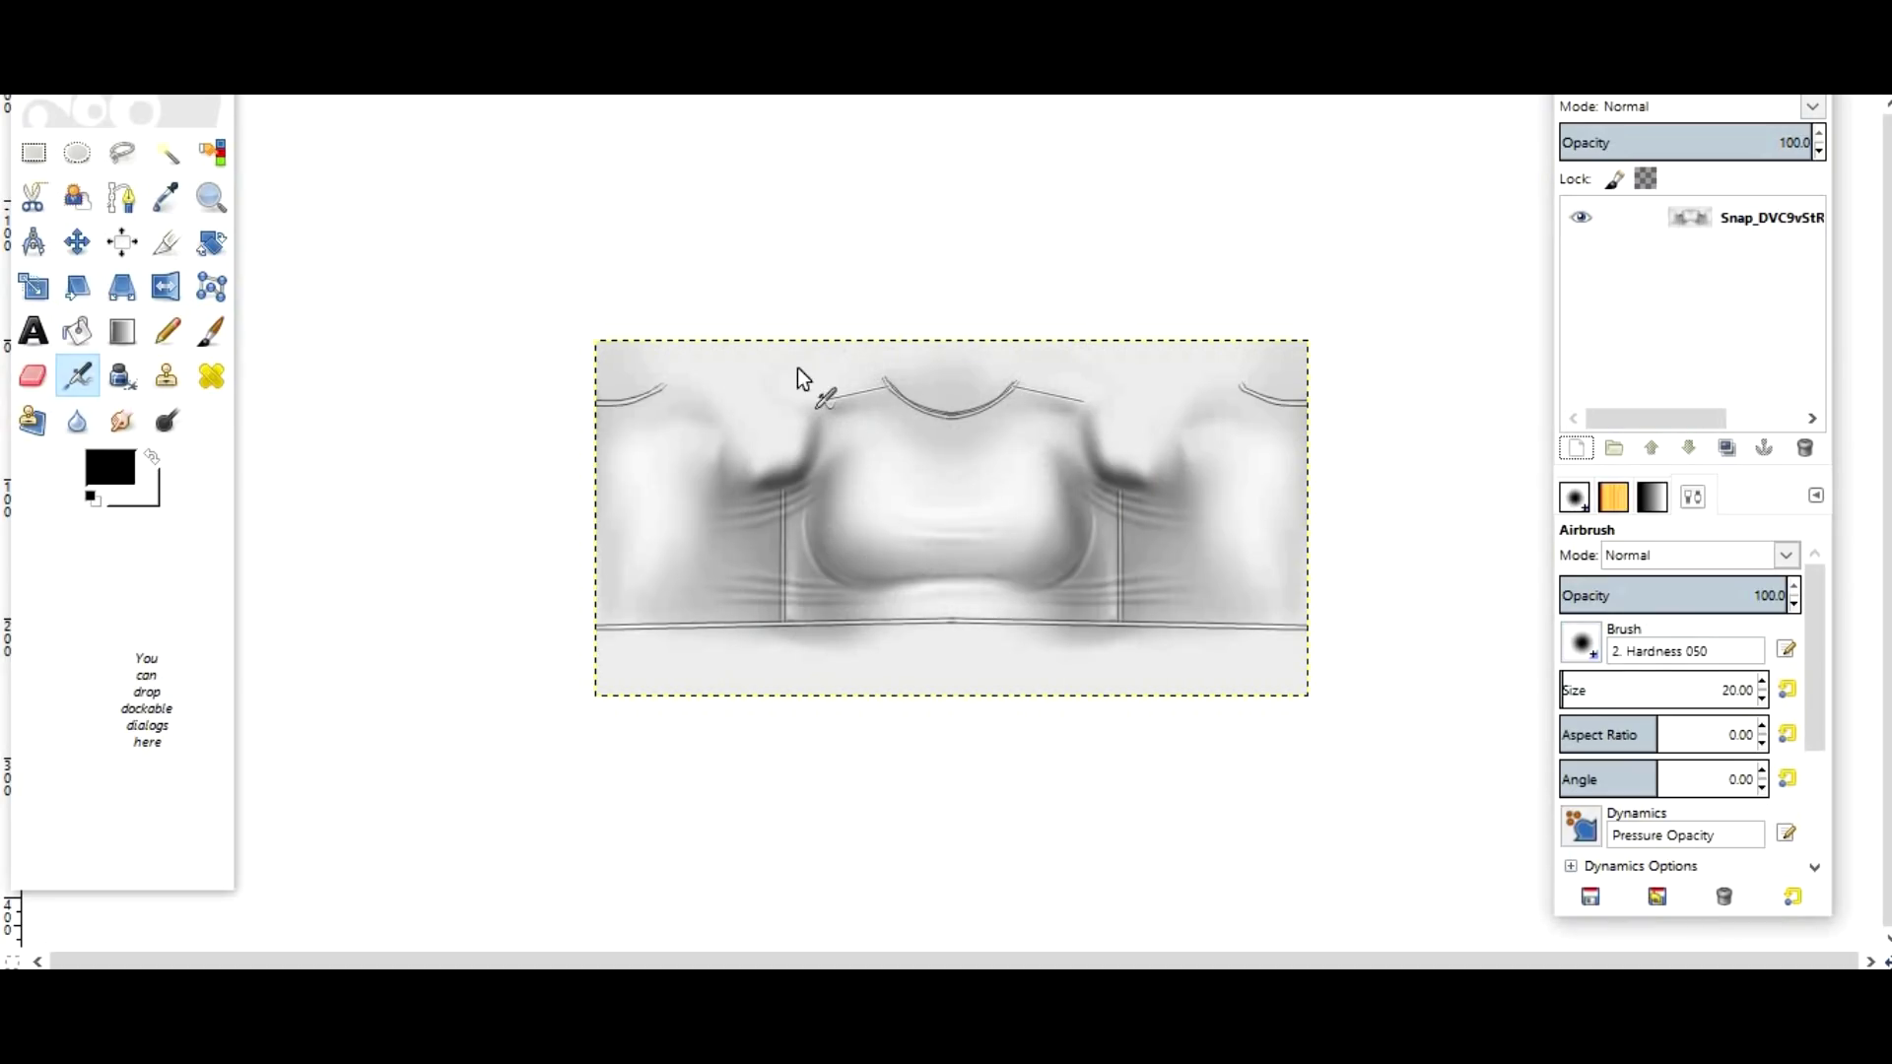
Paste the Supreme sticker onto the shirt texture as a new layer and delete the white background around it
key("ctrl+v")
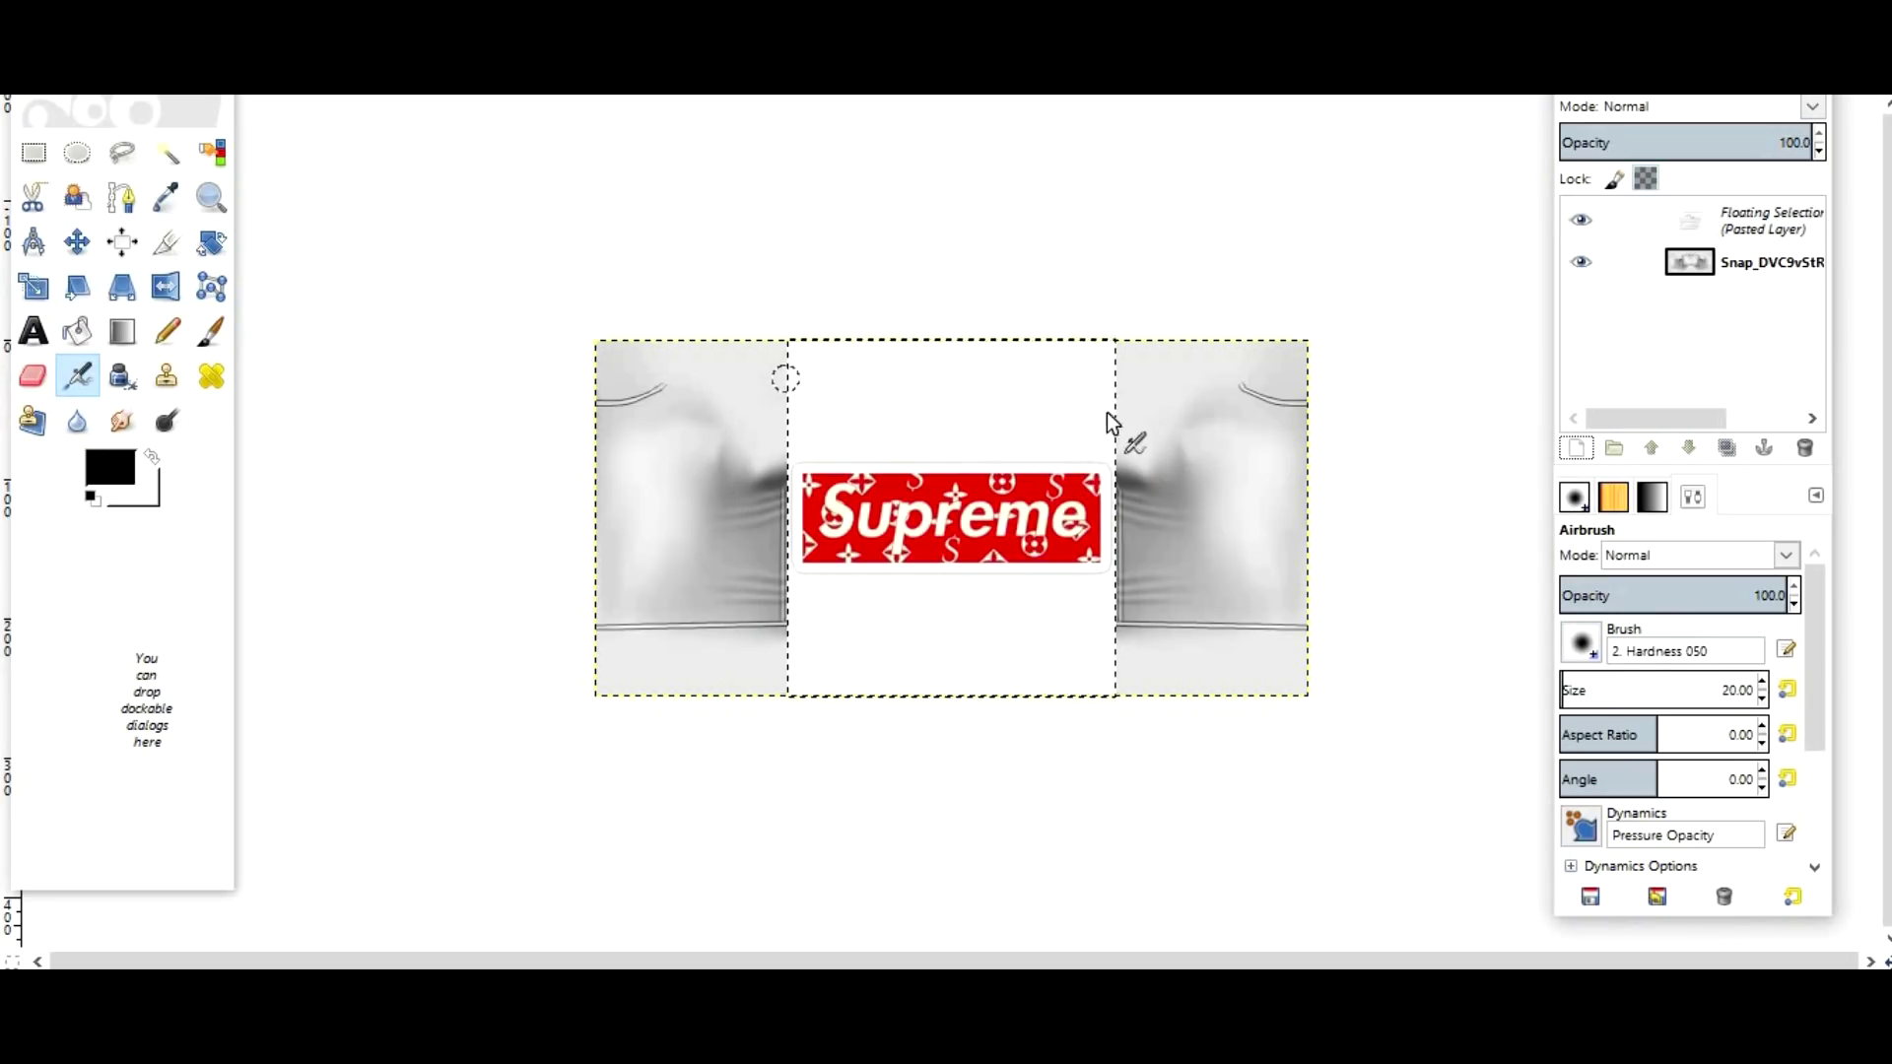
left_click(1575, 448)
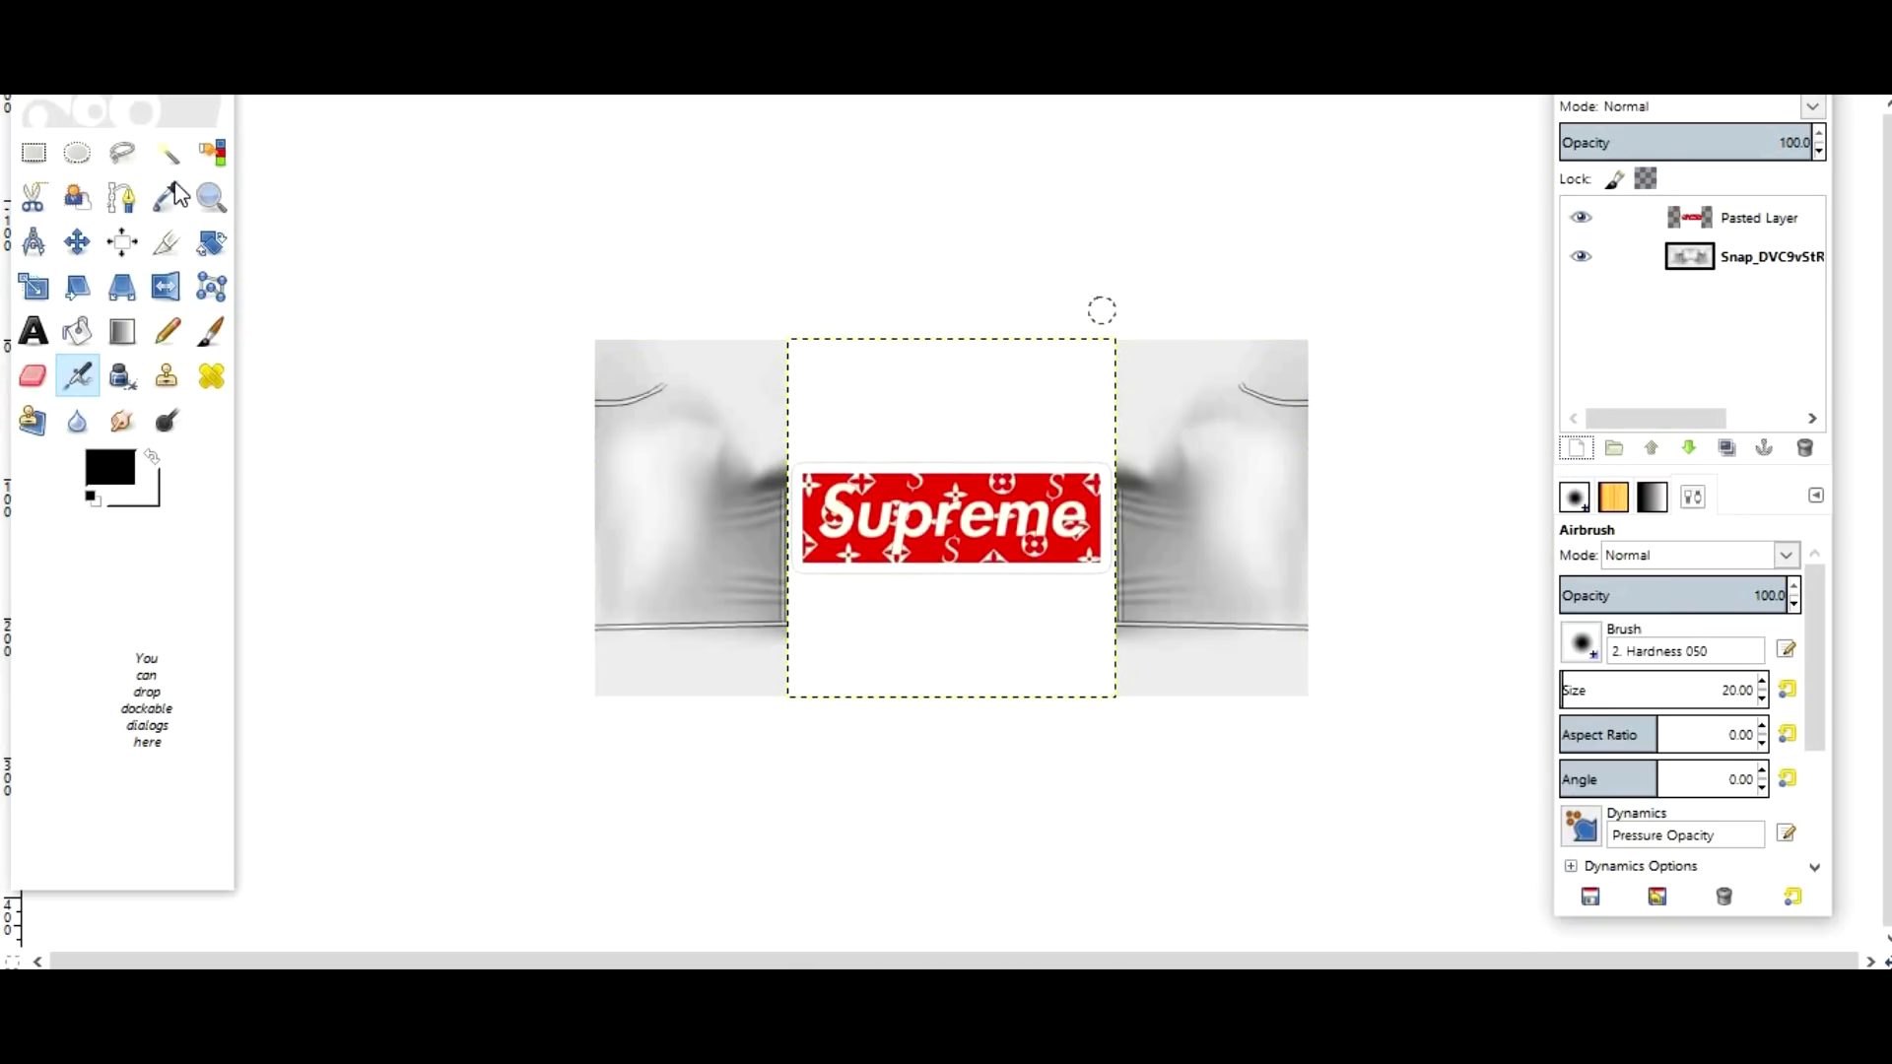
key("u")
left_click(955, 573)
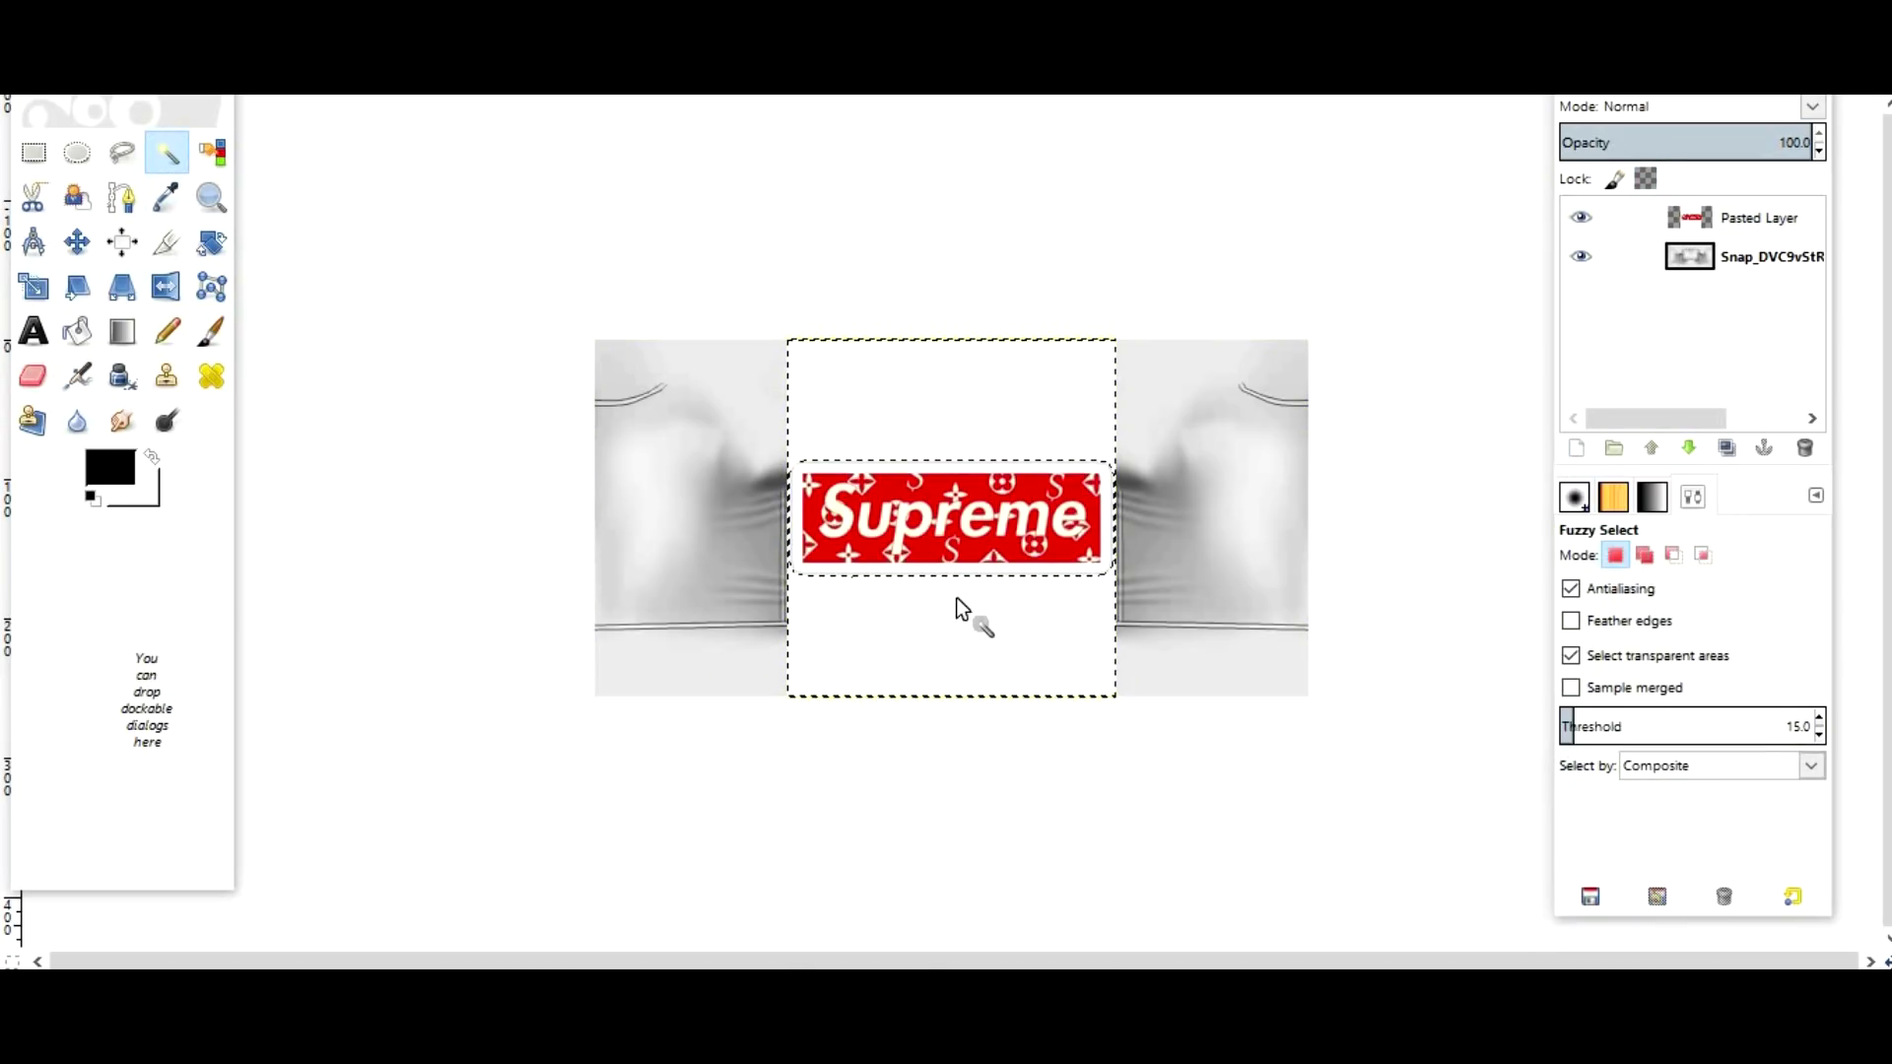
key("Delete")
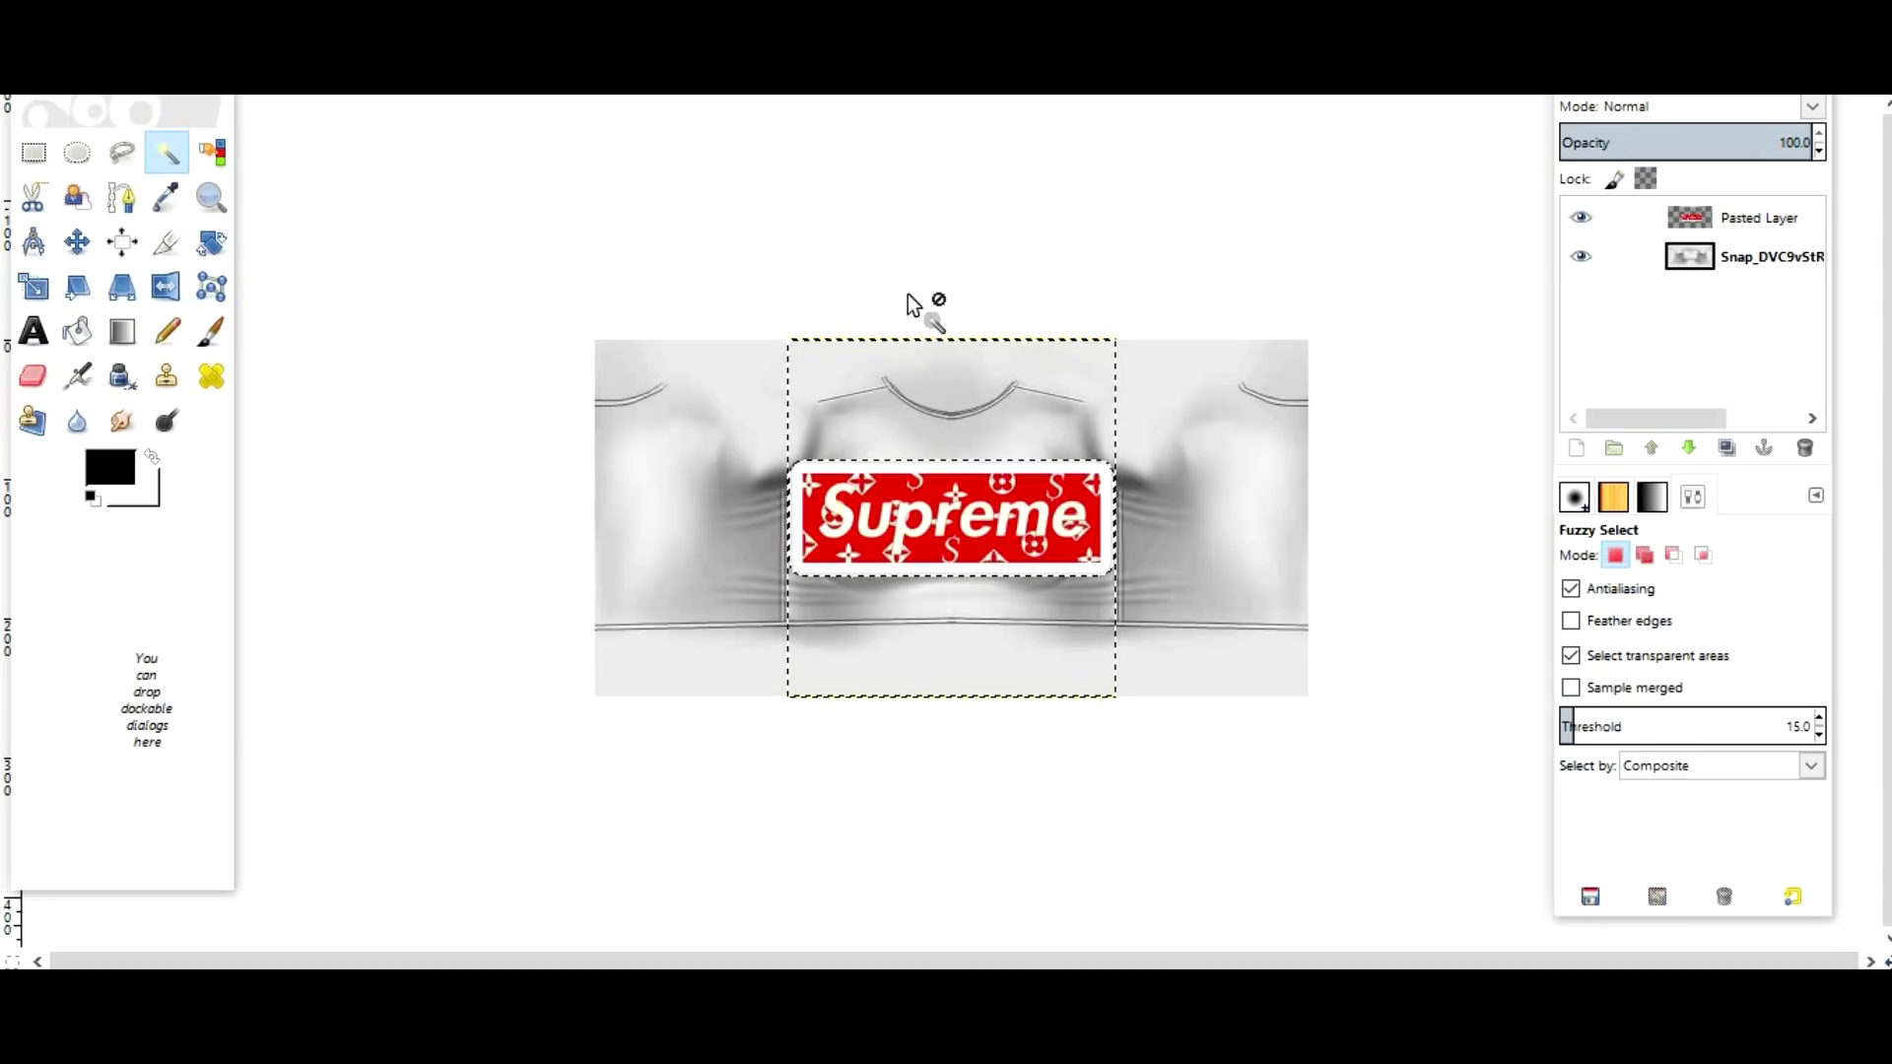
key("ctrl+shift+a")
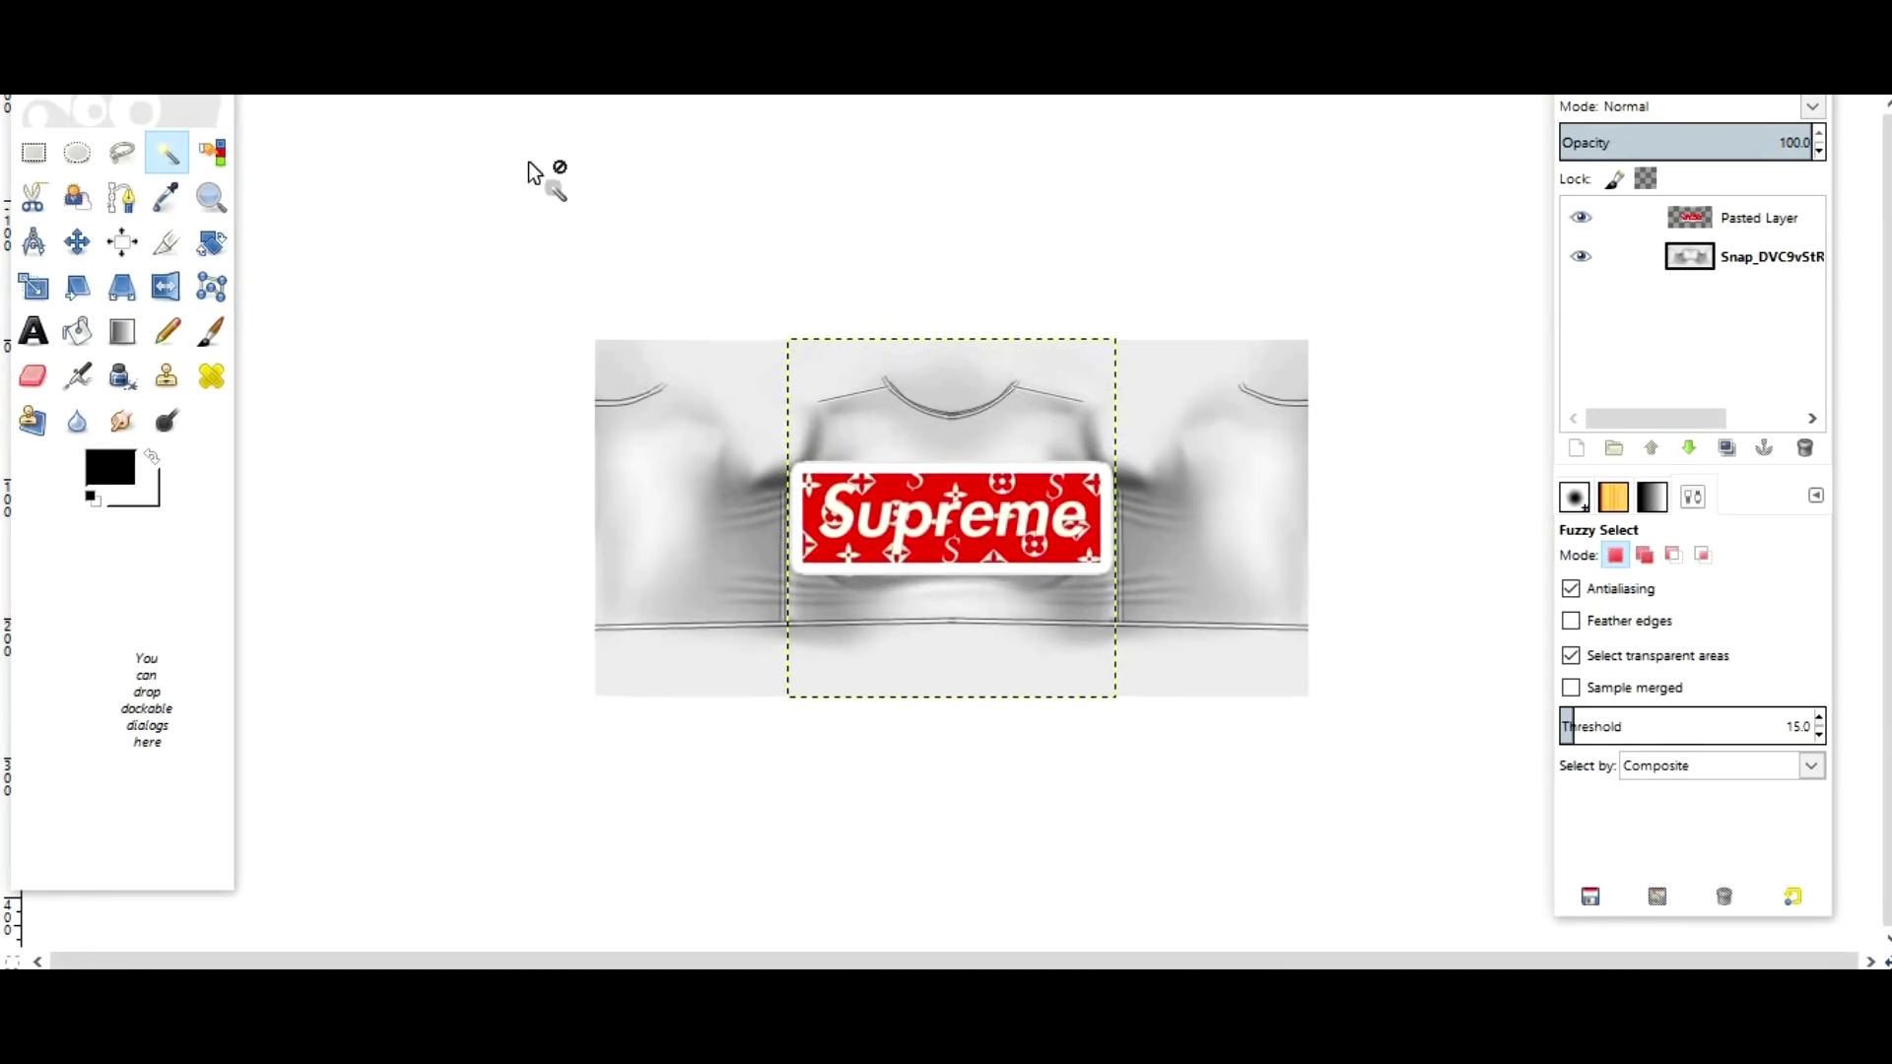
Enlarge the pasted sticker layer's boundary to the size of the image
left_click(1752, 261)
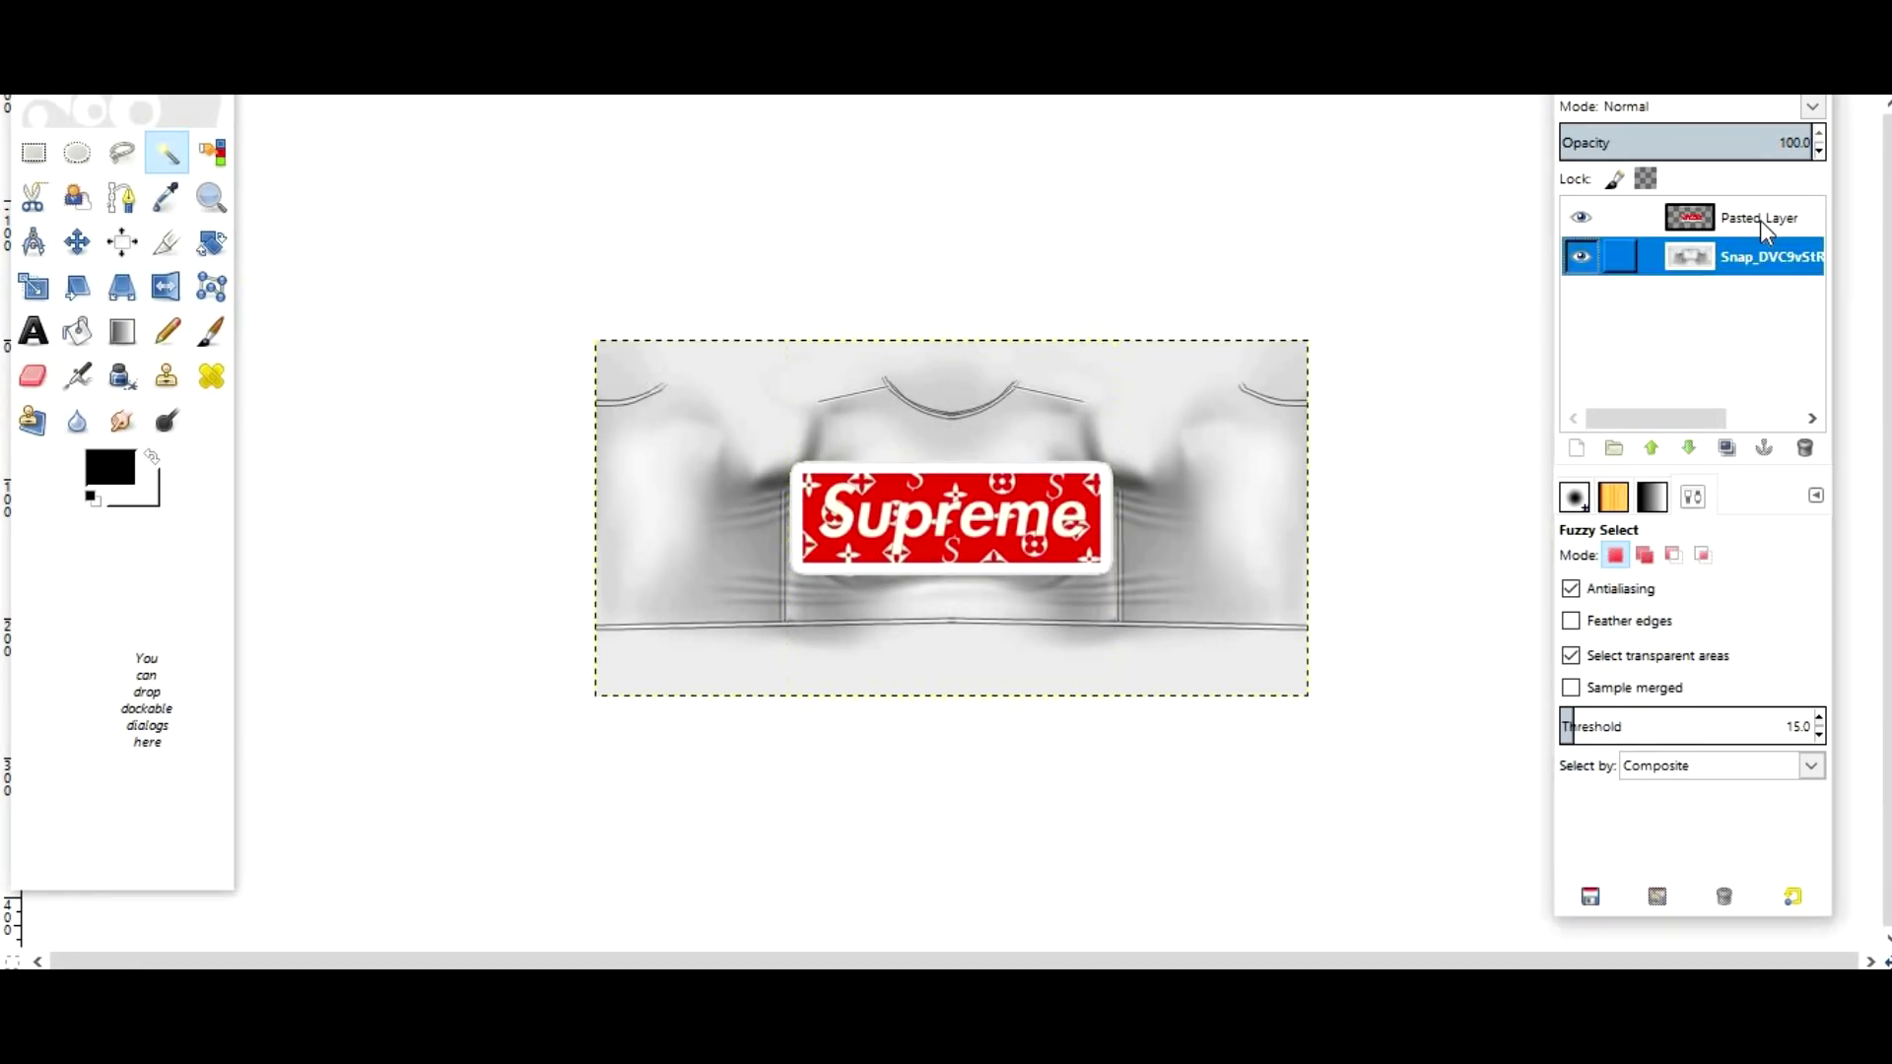
right_click(1760, 219)
left_click(1577, 532)
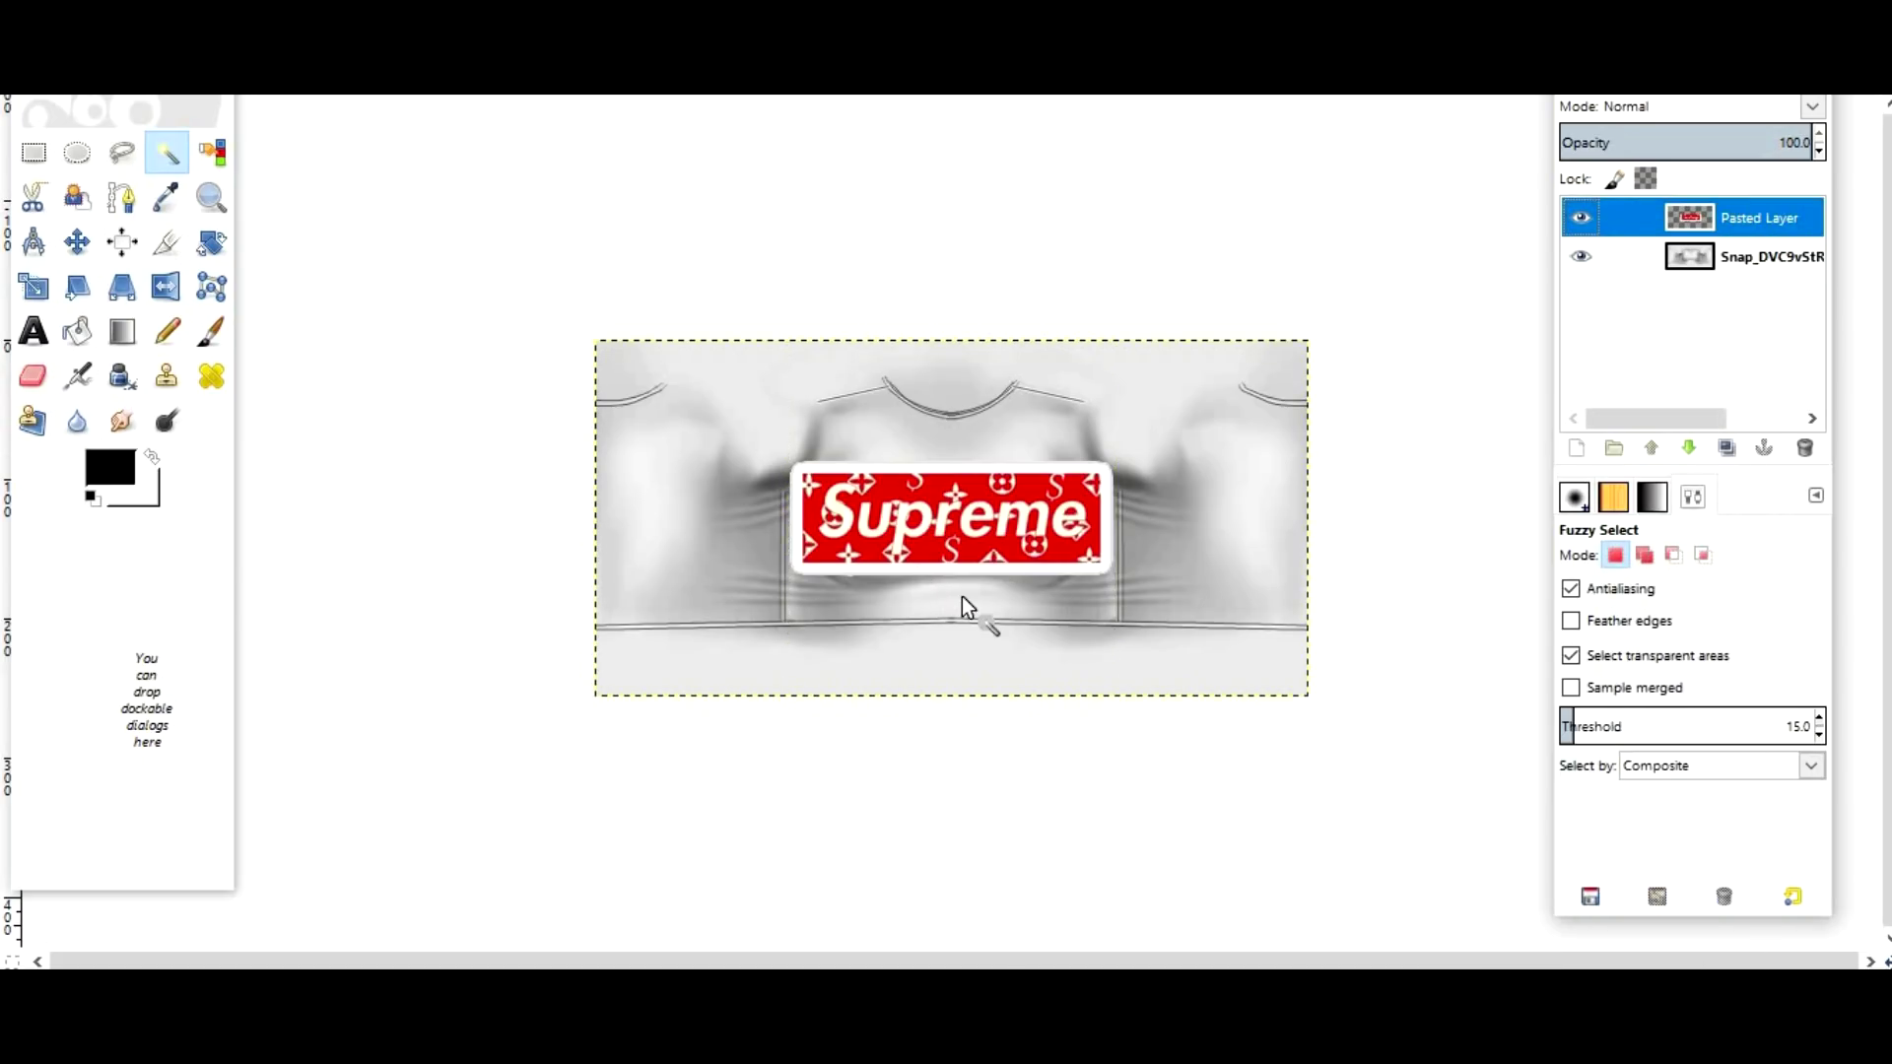
Try scaling down the Supreme sticker layer proportionally, and undo the scaling
key("plus")
key("plus")
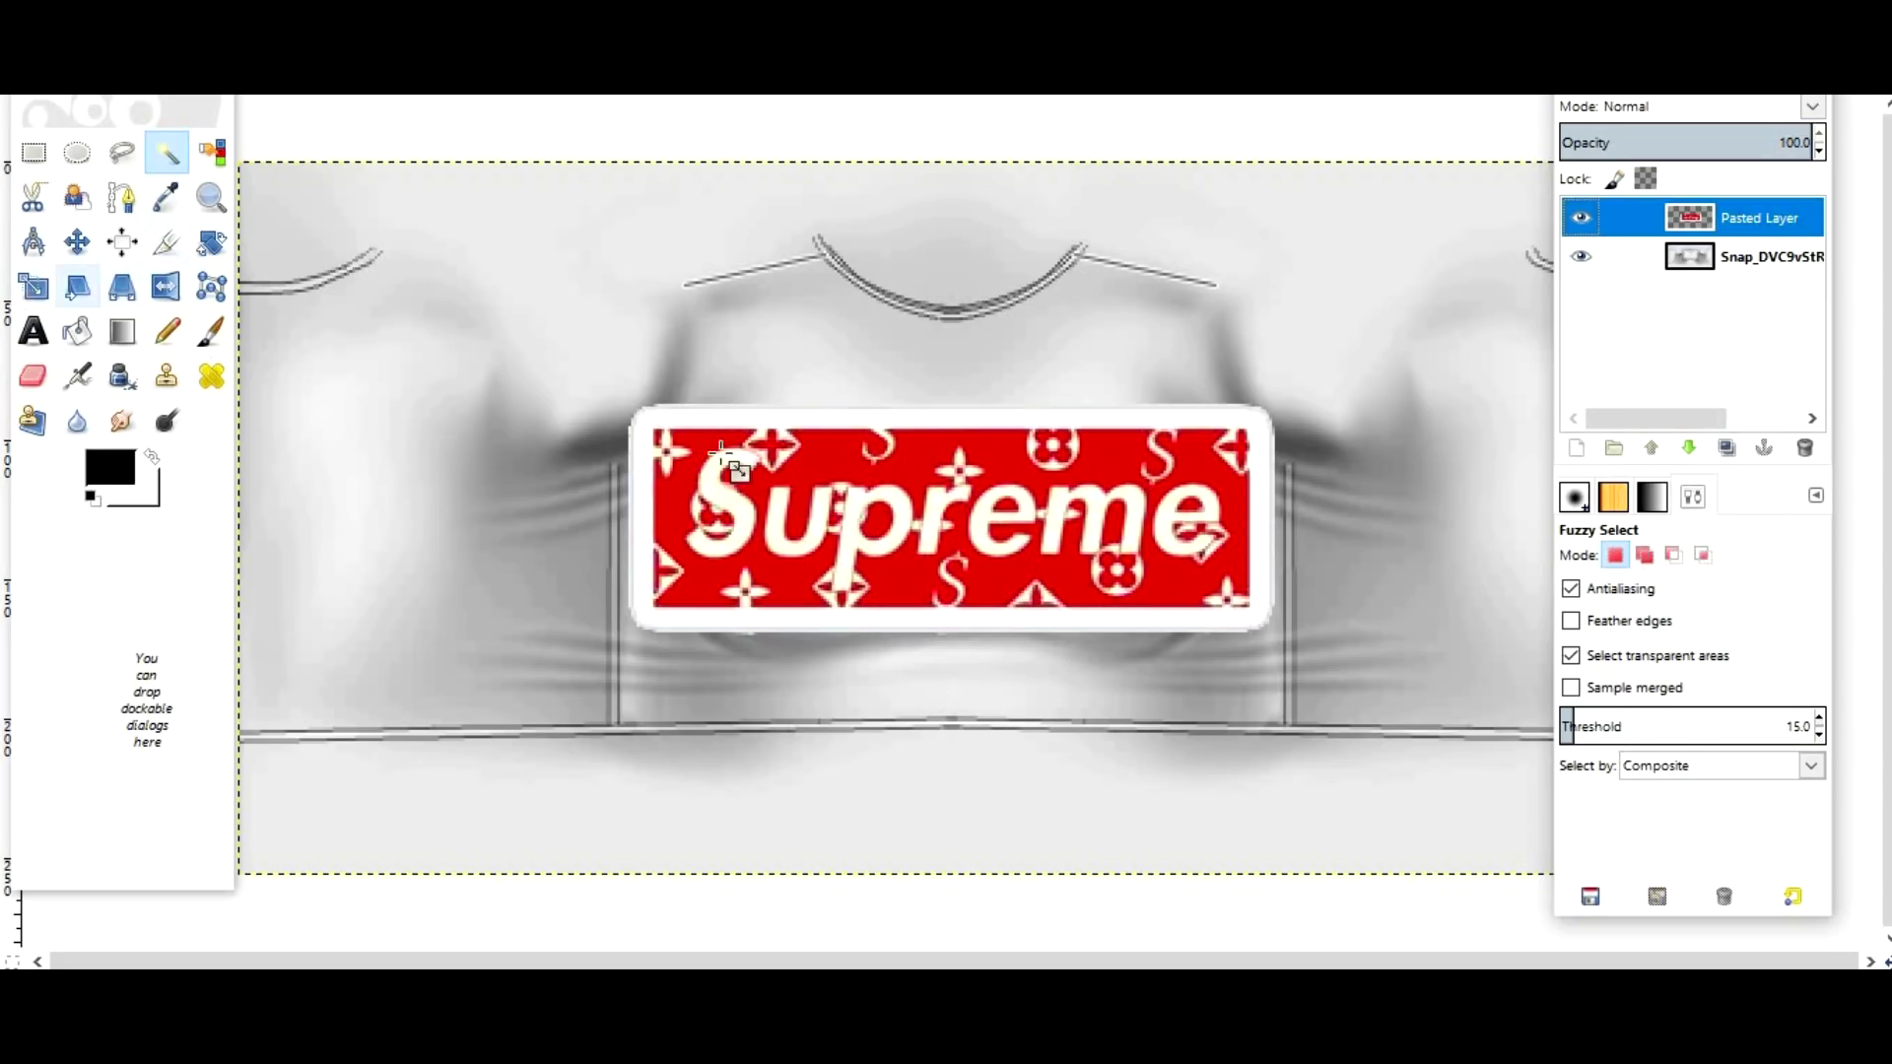
left_click(32, 287)
left_click(950, 456)
key("minus")
key("minus")
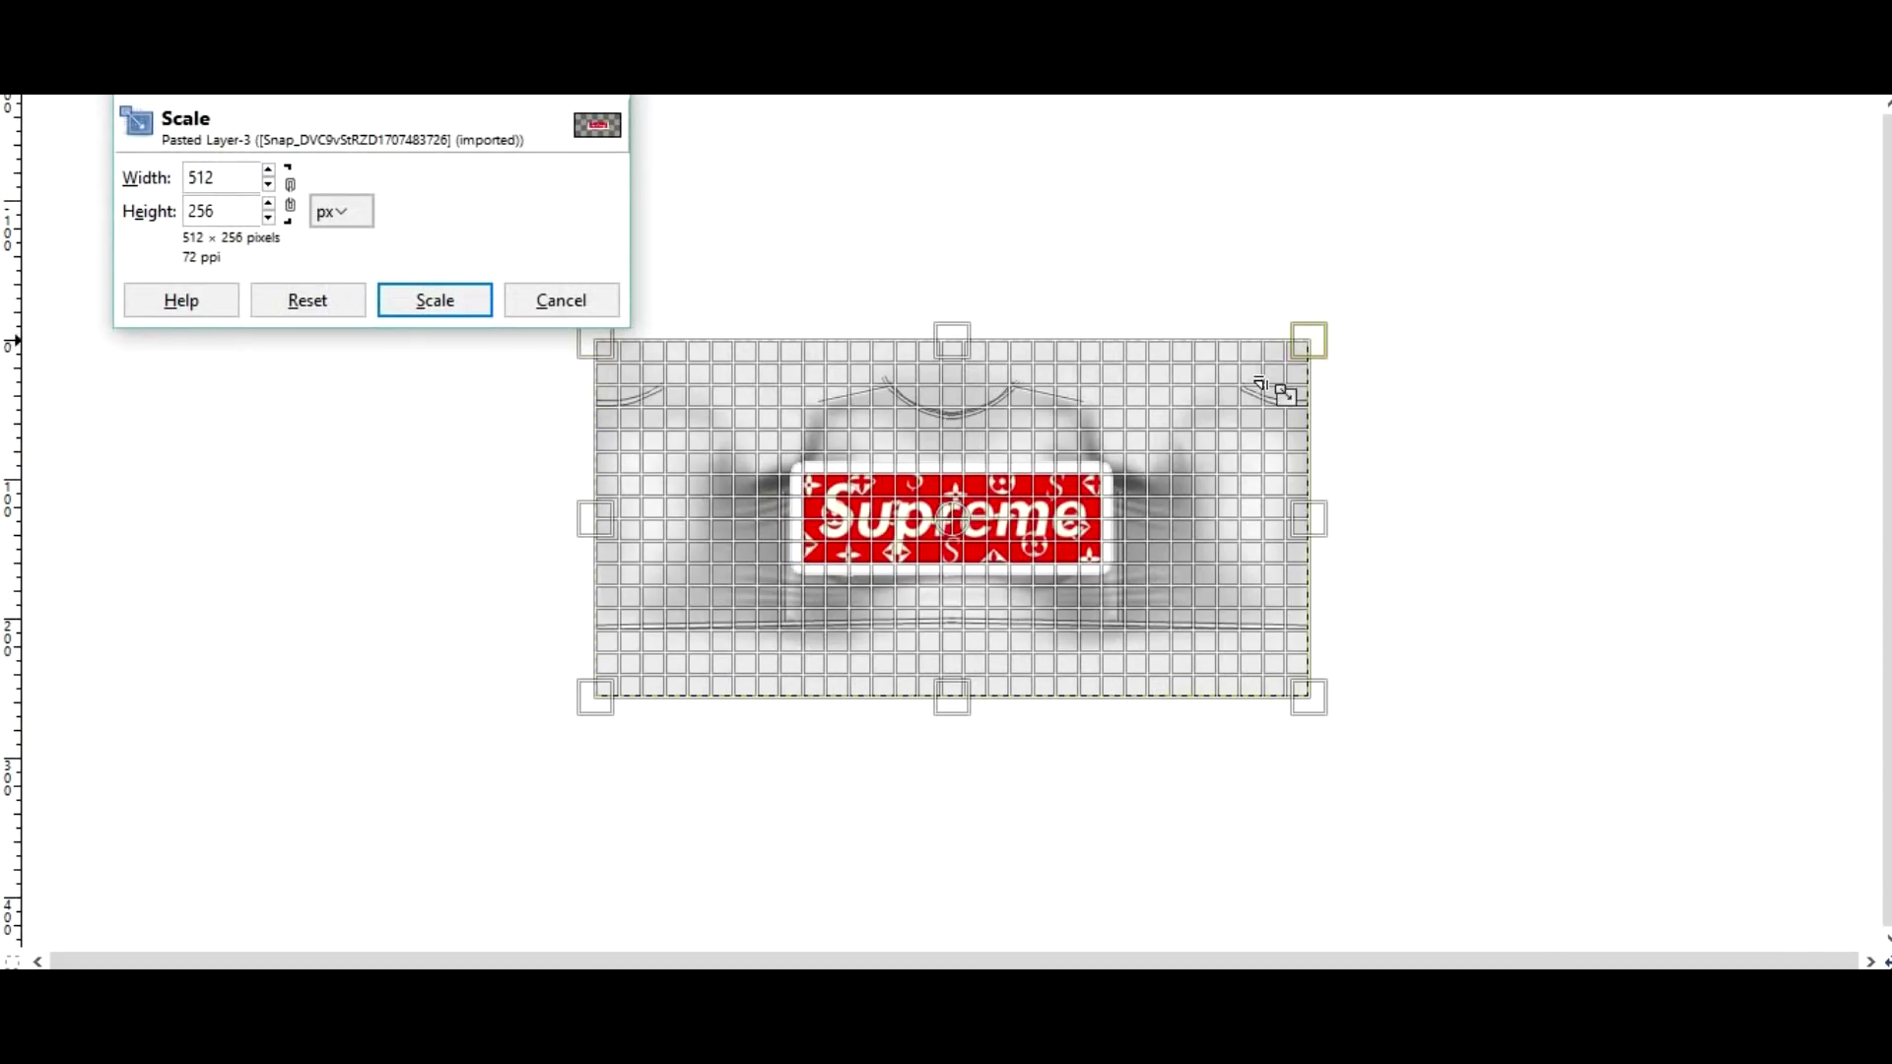
key("Tab")
left_click_drag(1271, 388, 1172, 425)
key("Return")
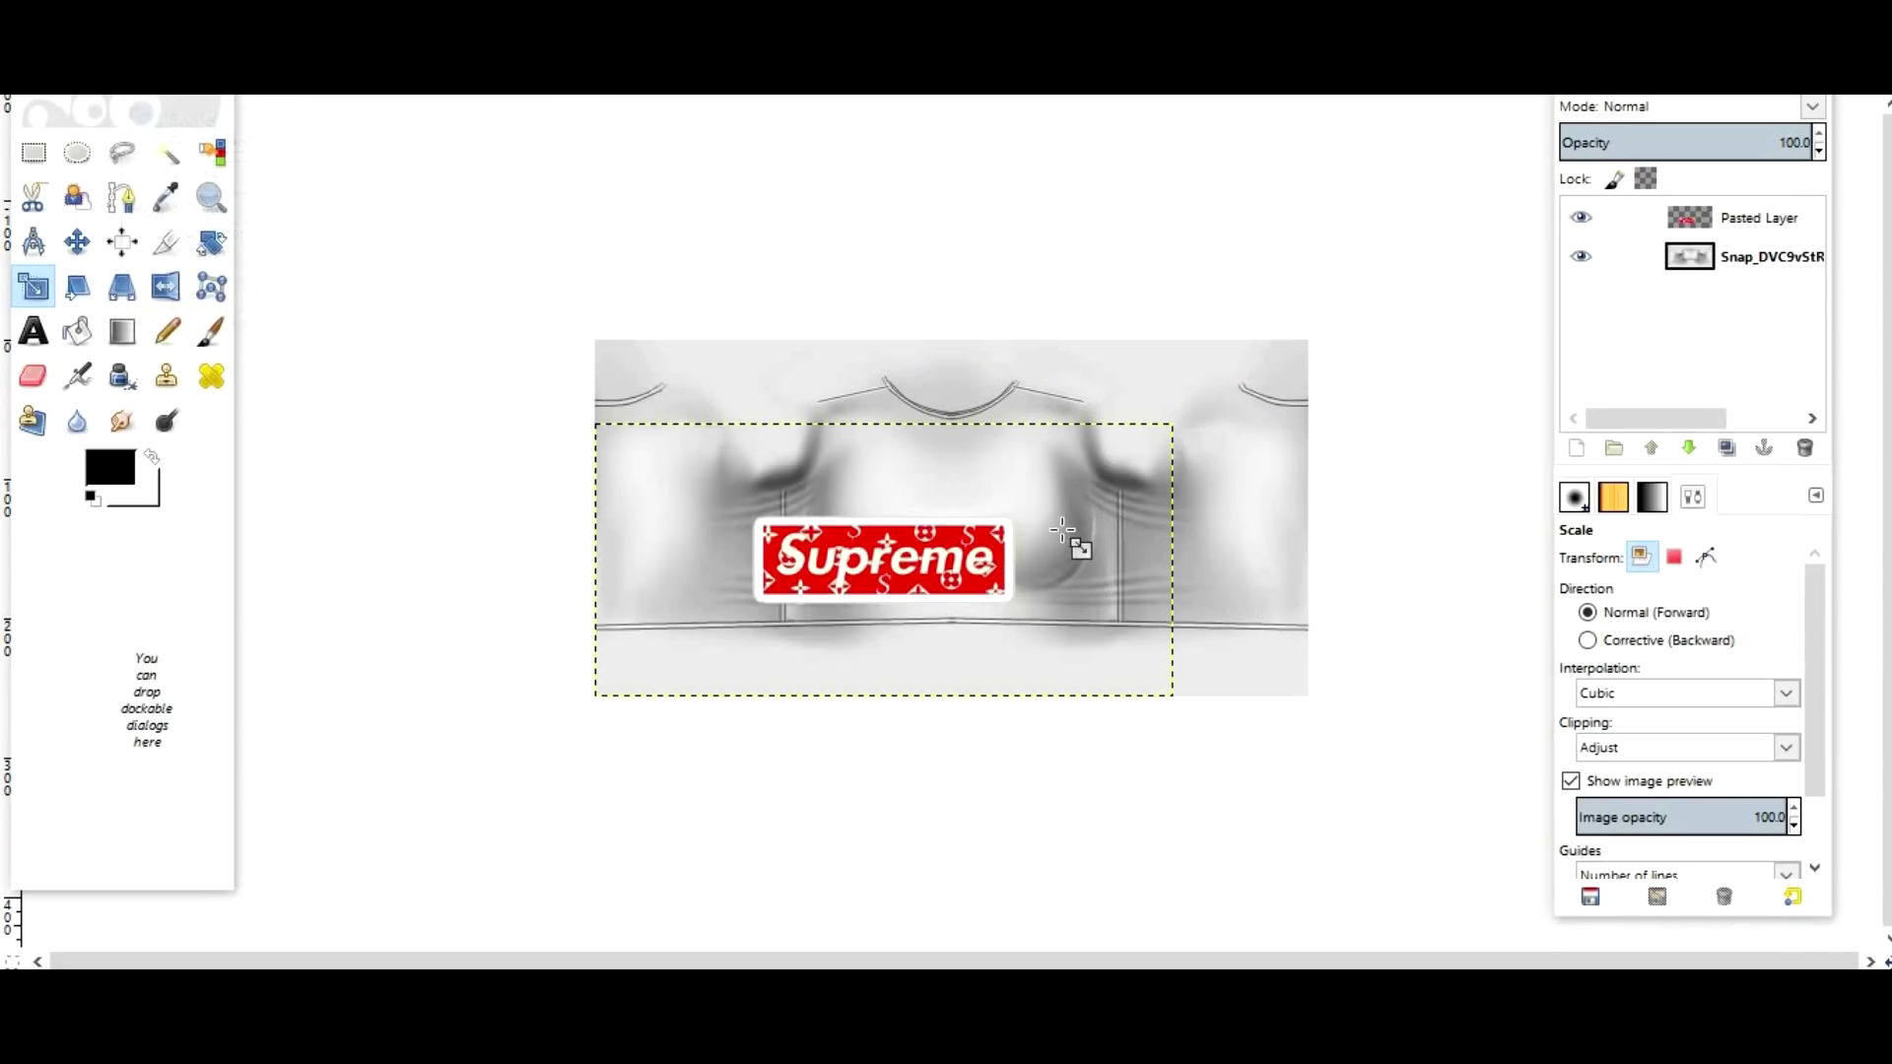
key("ctrl+z")
Scale the Supreme sticker layer to 380 × 190 px and centre the logo on the shirt's chest
left_click(1325, 369)
key("Tab")
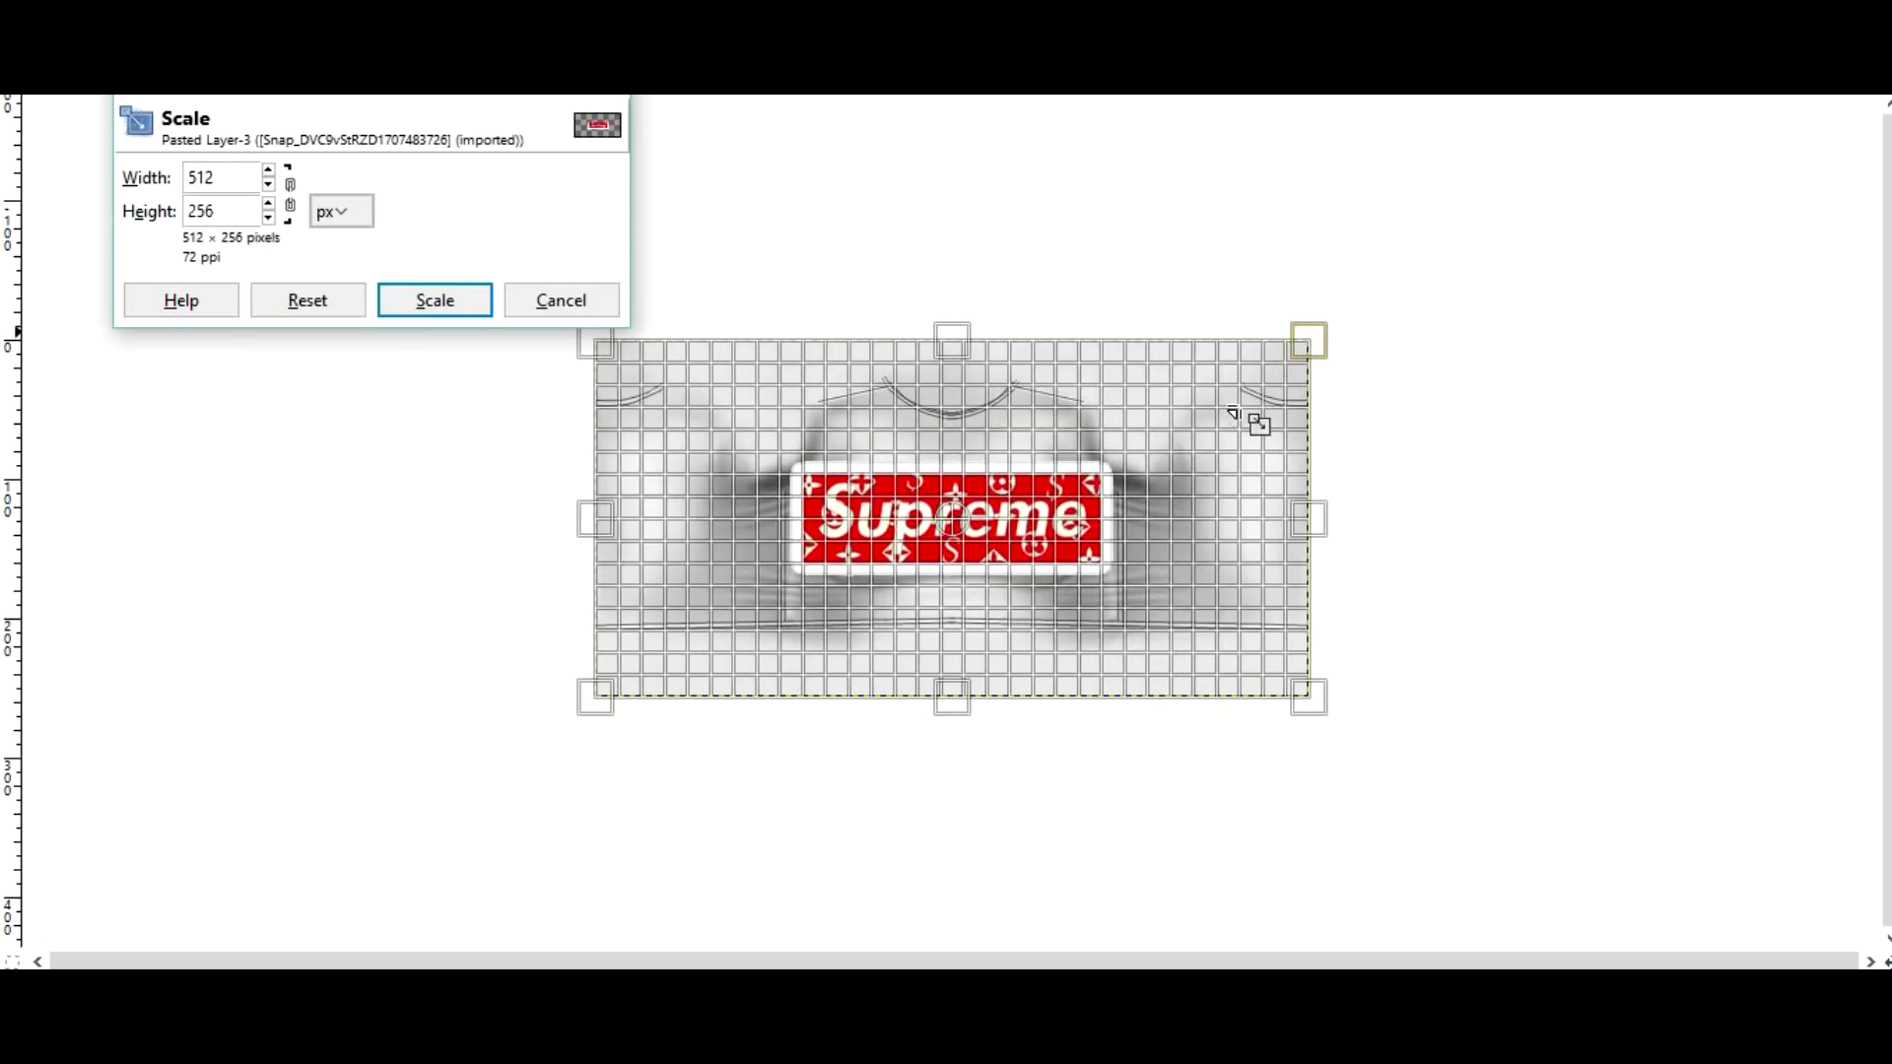
key("Tab")
left_click_drag(1237, 414, 1123, 433)
left_click_drag(863, 558, 952, 502)
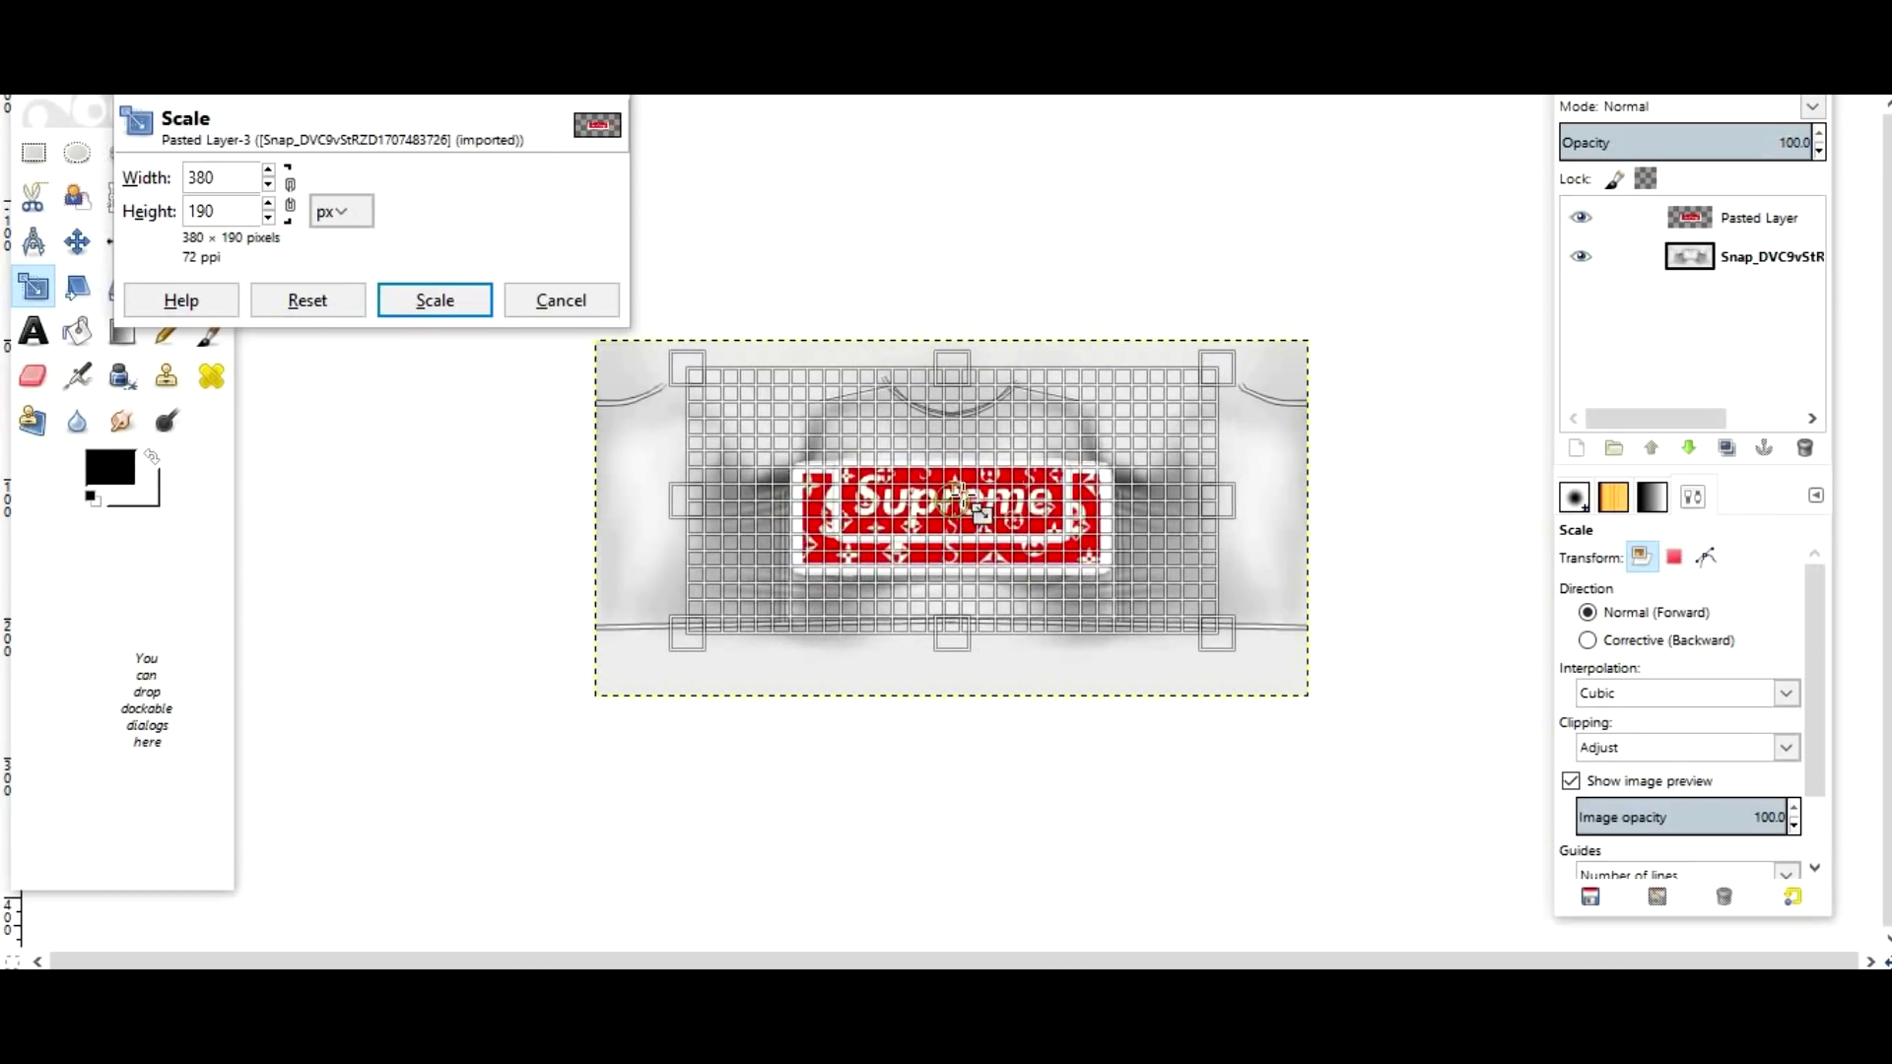
key("Return")
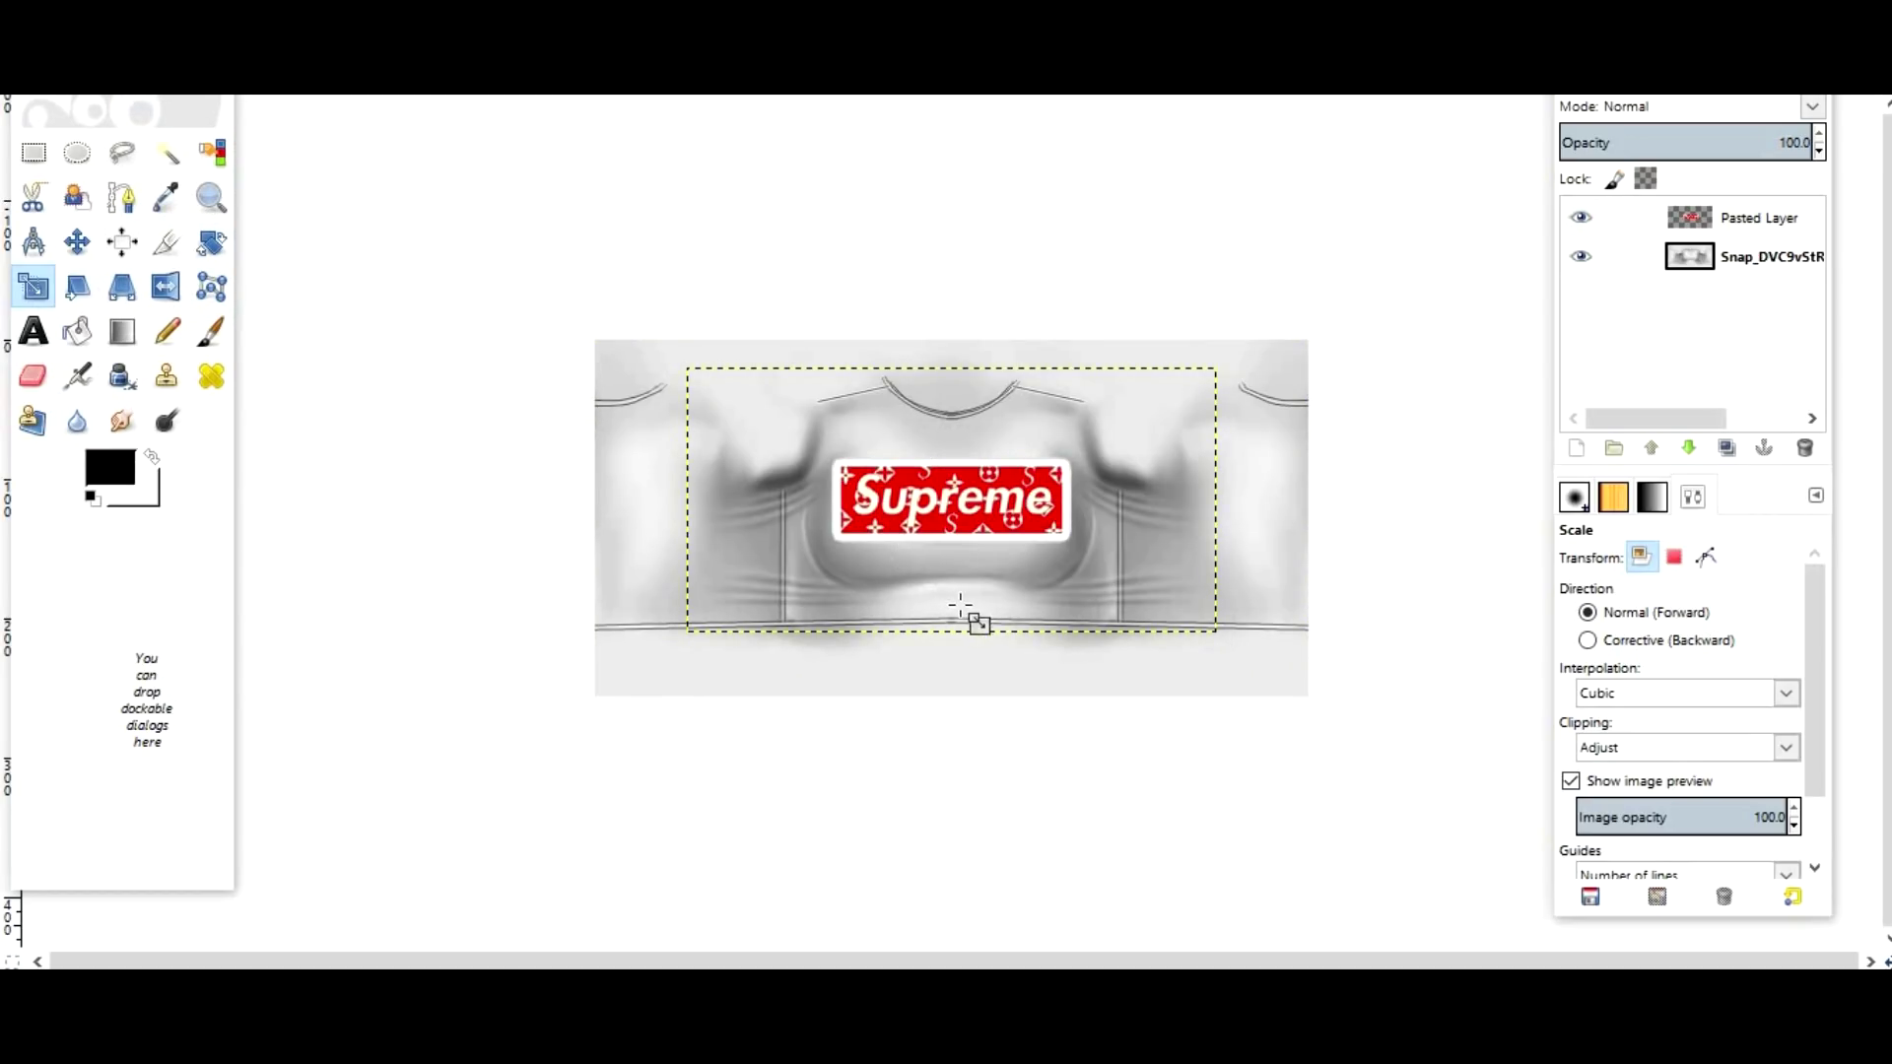
Select a thin rectangle over the sticker's upper white border and erase the border inside it
scroll(960, 604, "up", 2)
left_click(35, 154)
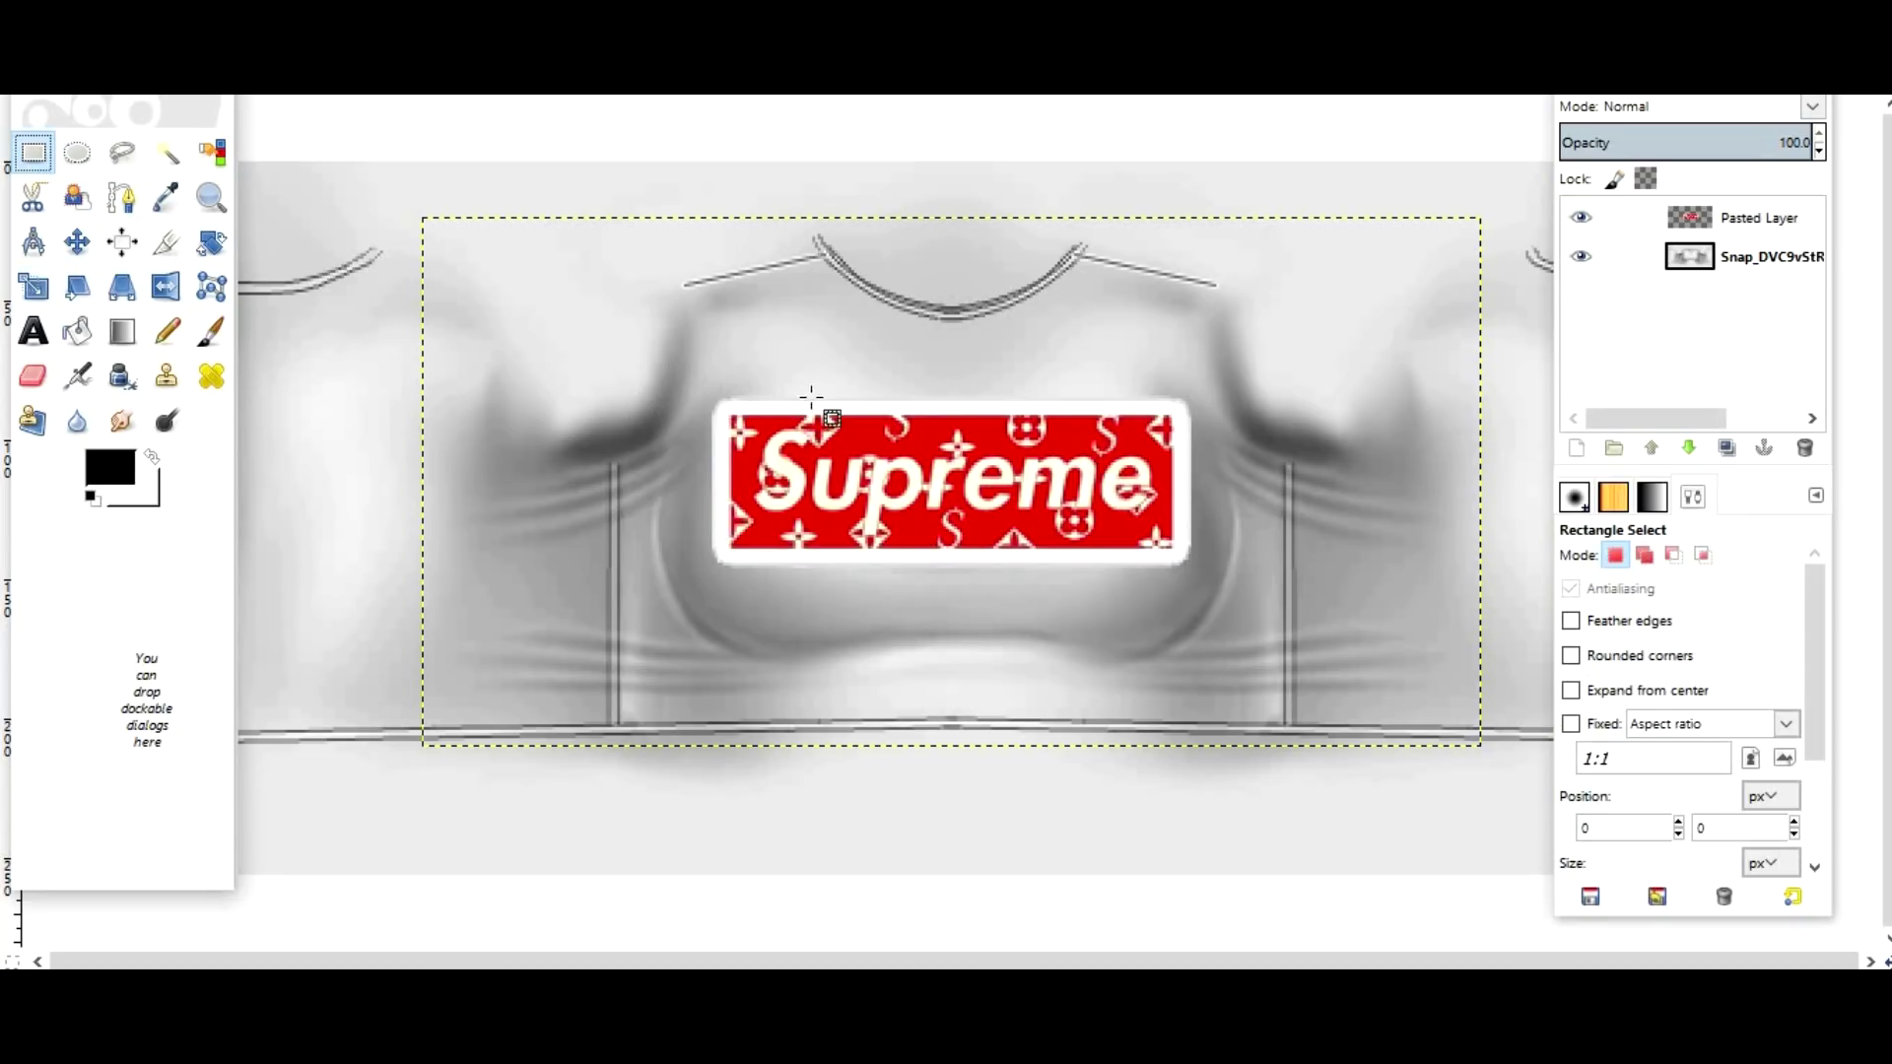
mouse_move(703, 388)
left_mouse_down()
mouse_move(1221, 433)
mouse_move(1219, 418)
left_mouse_up()
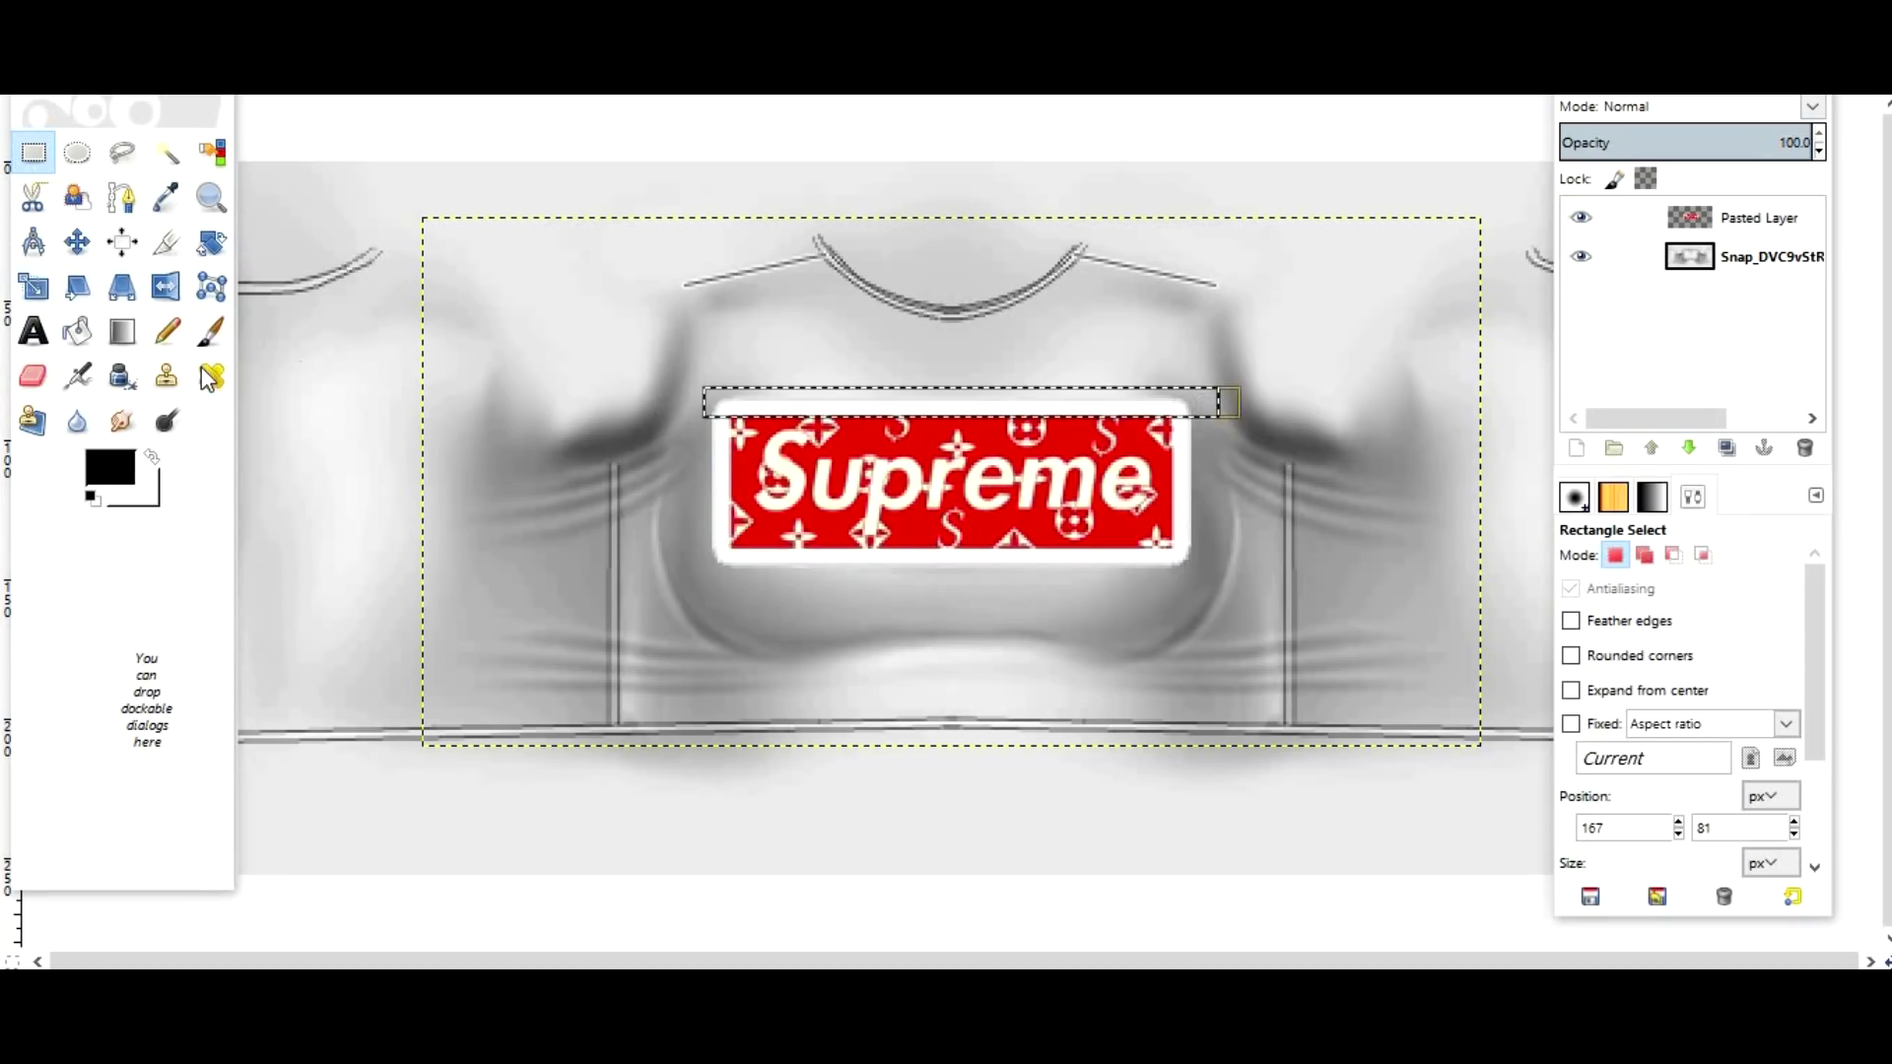
left_click(35, 377)
left_click_drag(695, 404, 1353, 426)
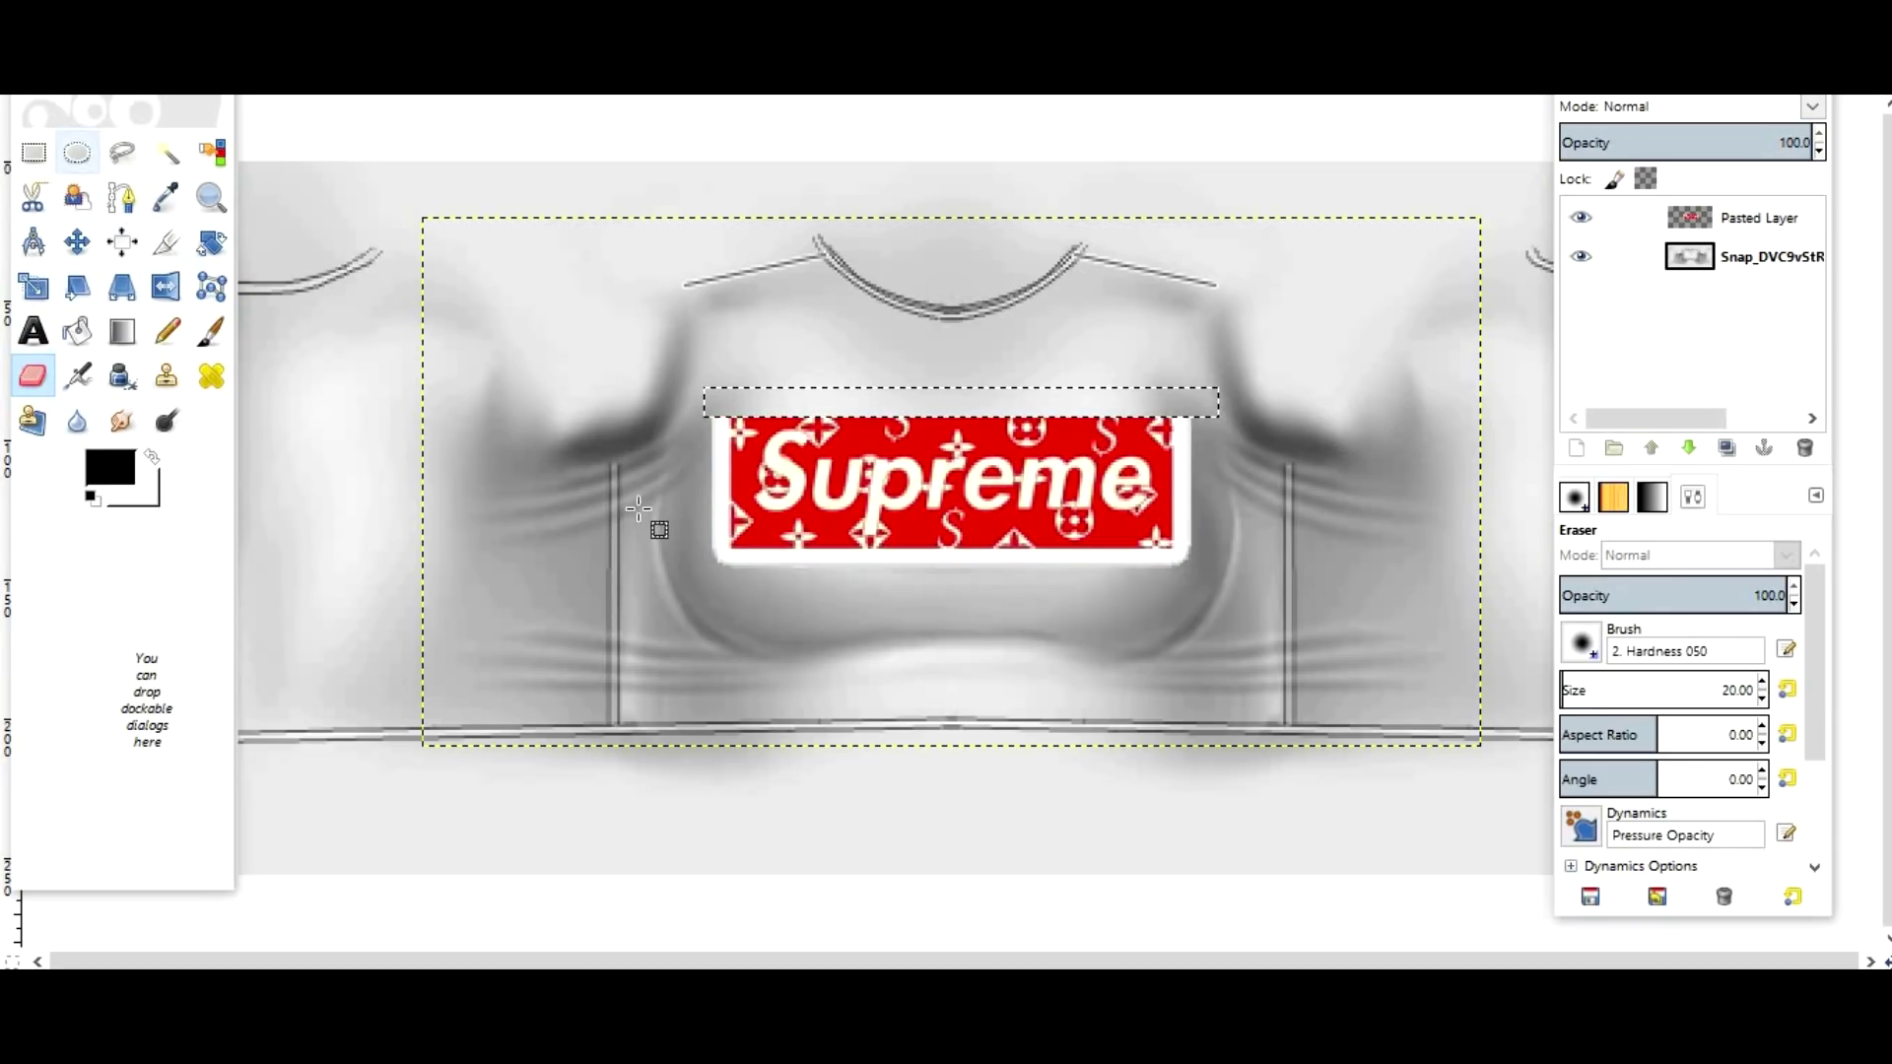
Erase the sticker's left and lower white borders within rectangular selections along the red box
key("r")
left_click_drag(665, 385, 739, 522)
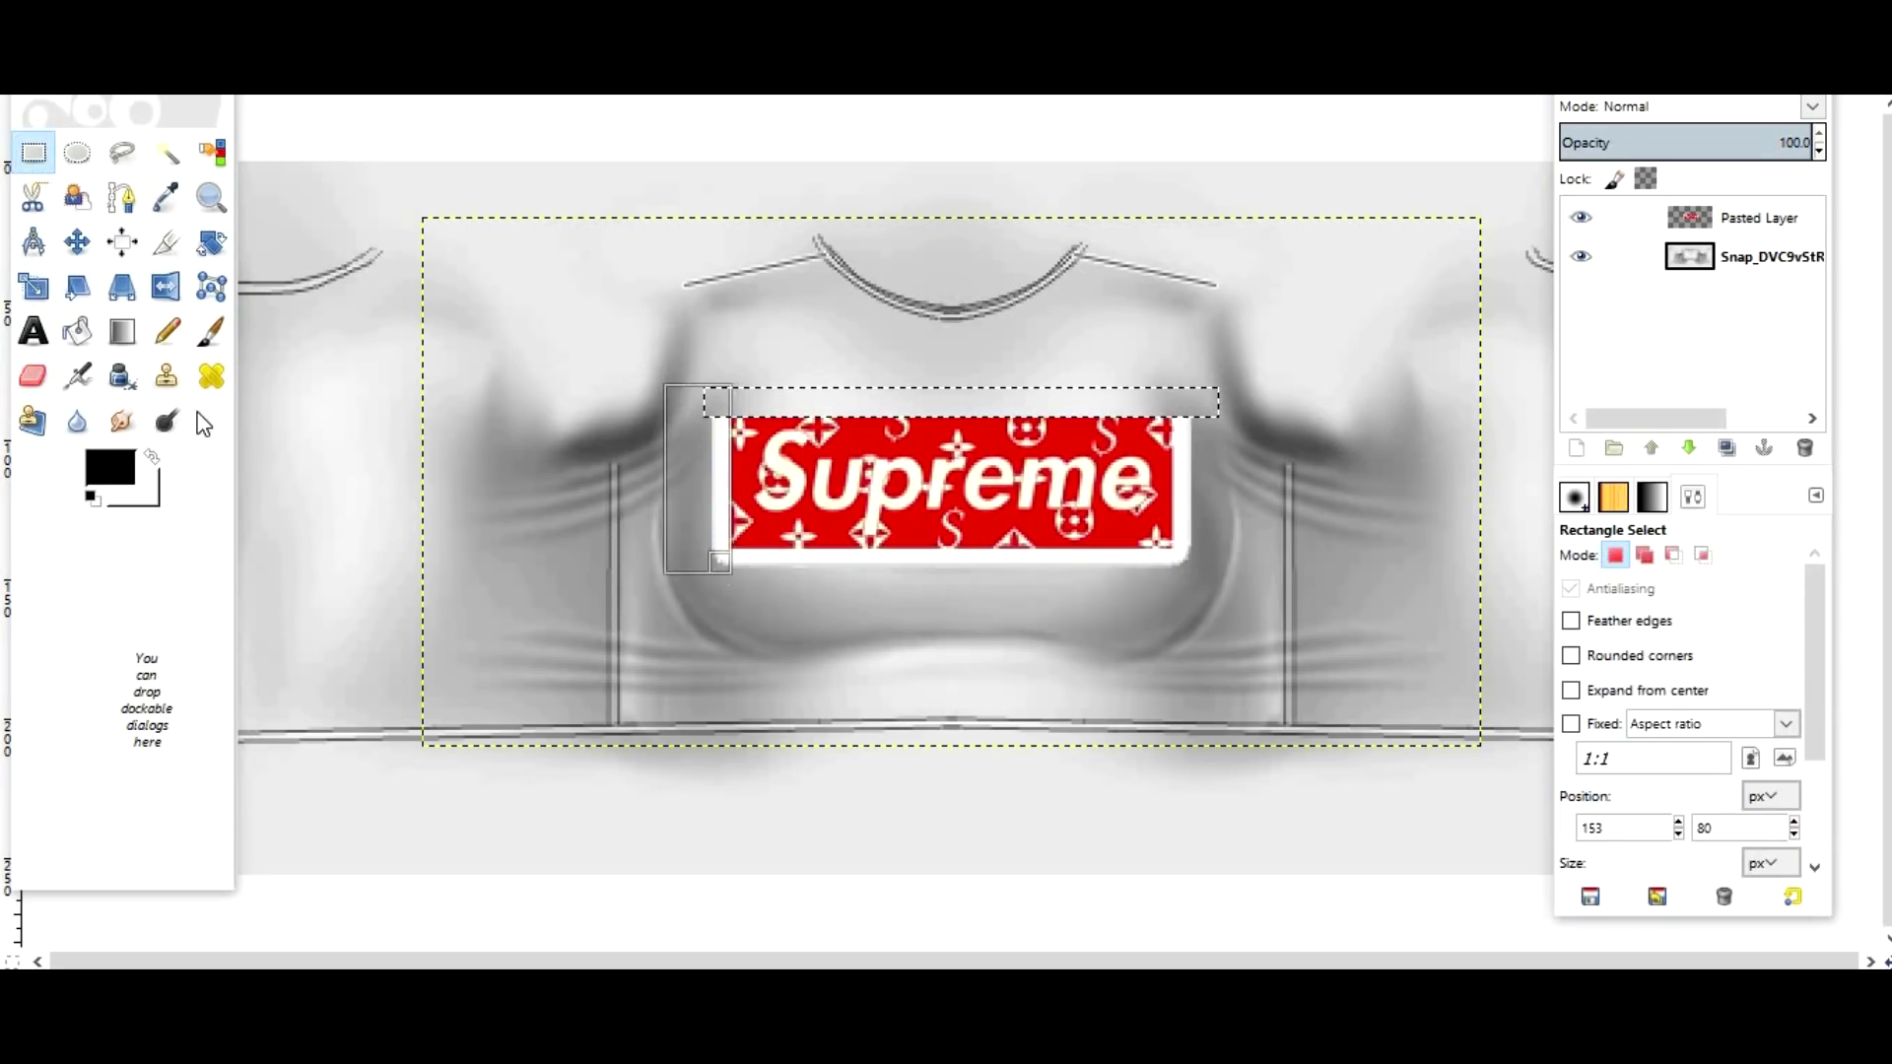
key("shift+e")
mouse_move(721, 406)
left_mouse_down()
mouse_move(706, 559)
mouse_move(1308, 603)
left_mouse_up()
left_click(28, 153)
left_click(40, 376)
mouse_move(1221, 558)
left_mouse_down()
mouse_move(587, 568)
mouse_move(424, 539)
left_mouse_up()
Erase the sticker's right white border within a narrow rectangular selection, and clear the selection
key("r")
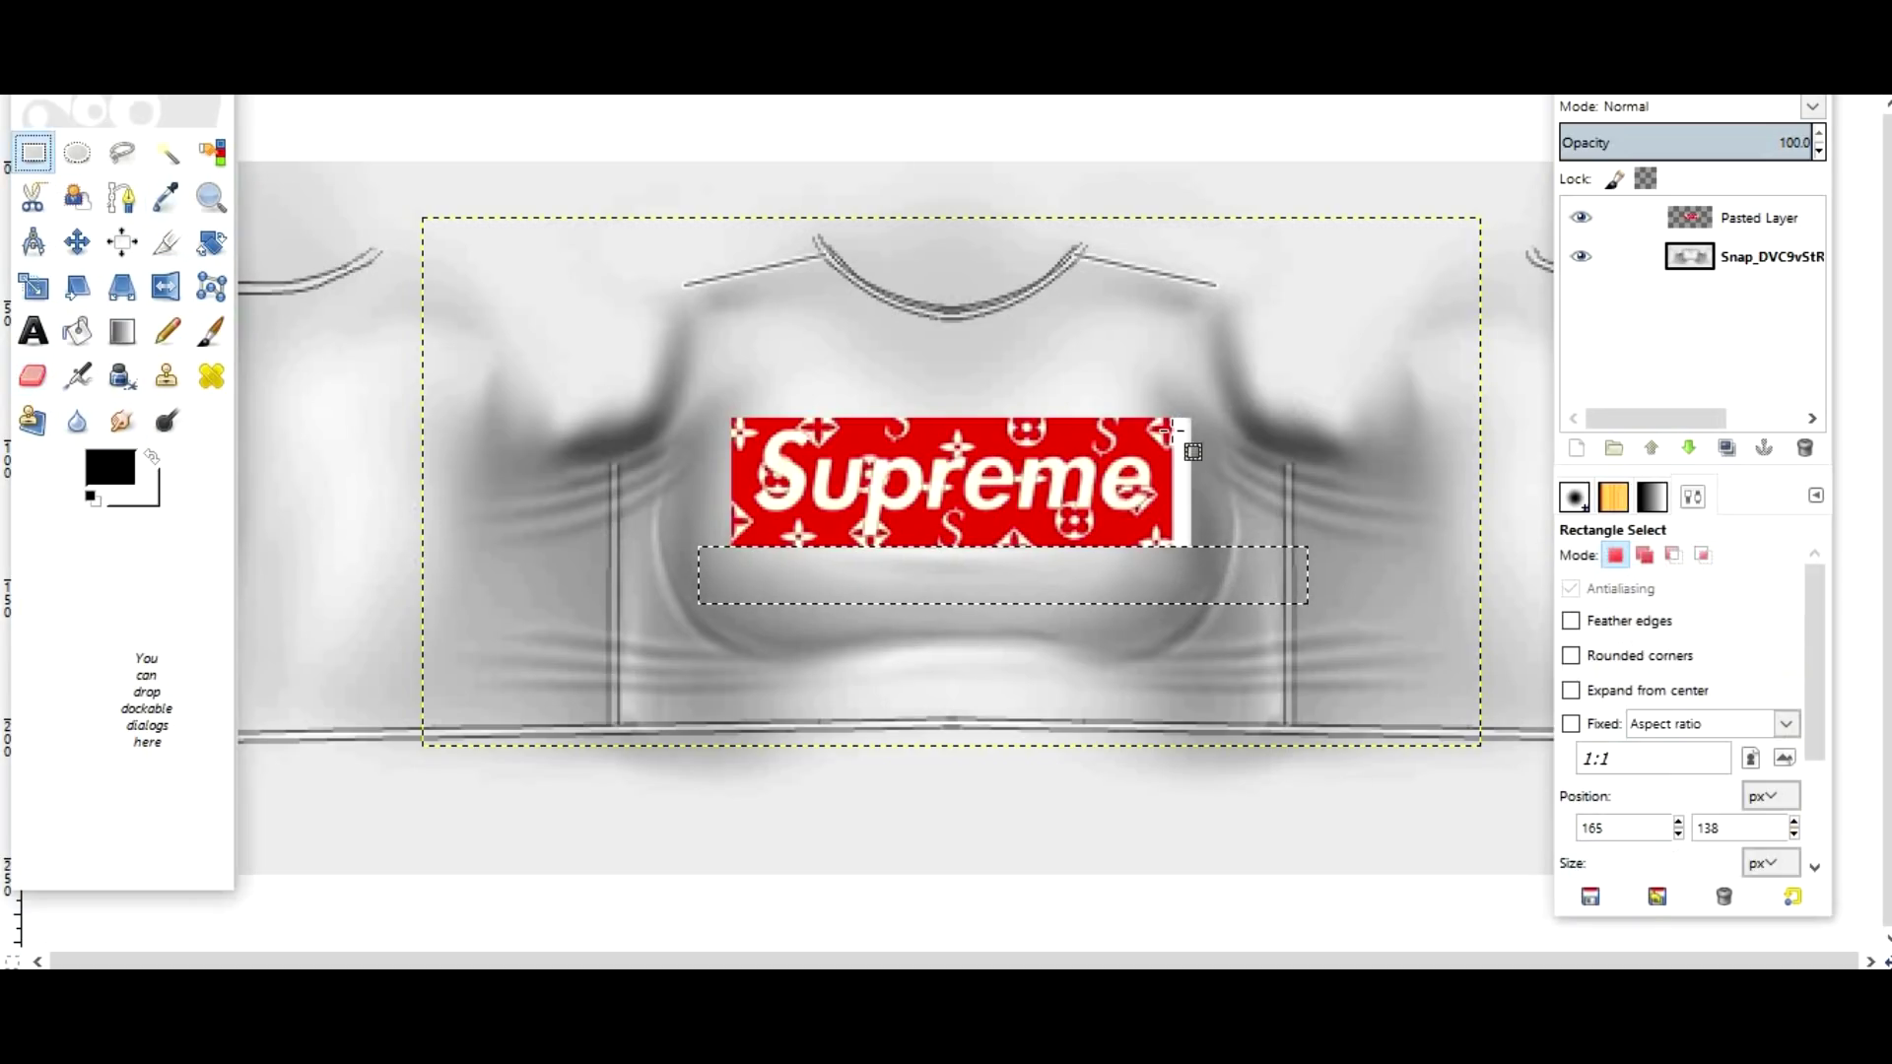
left_click_drag(1225, 610, 1172, 399)
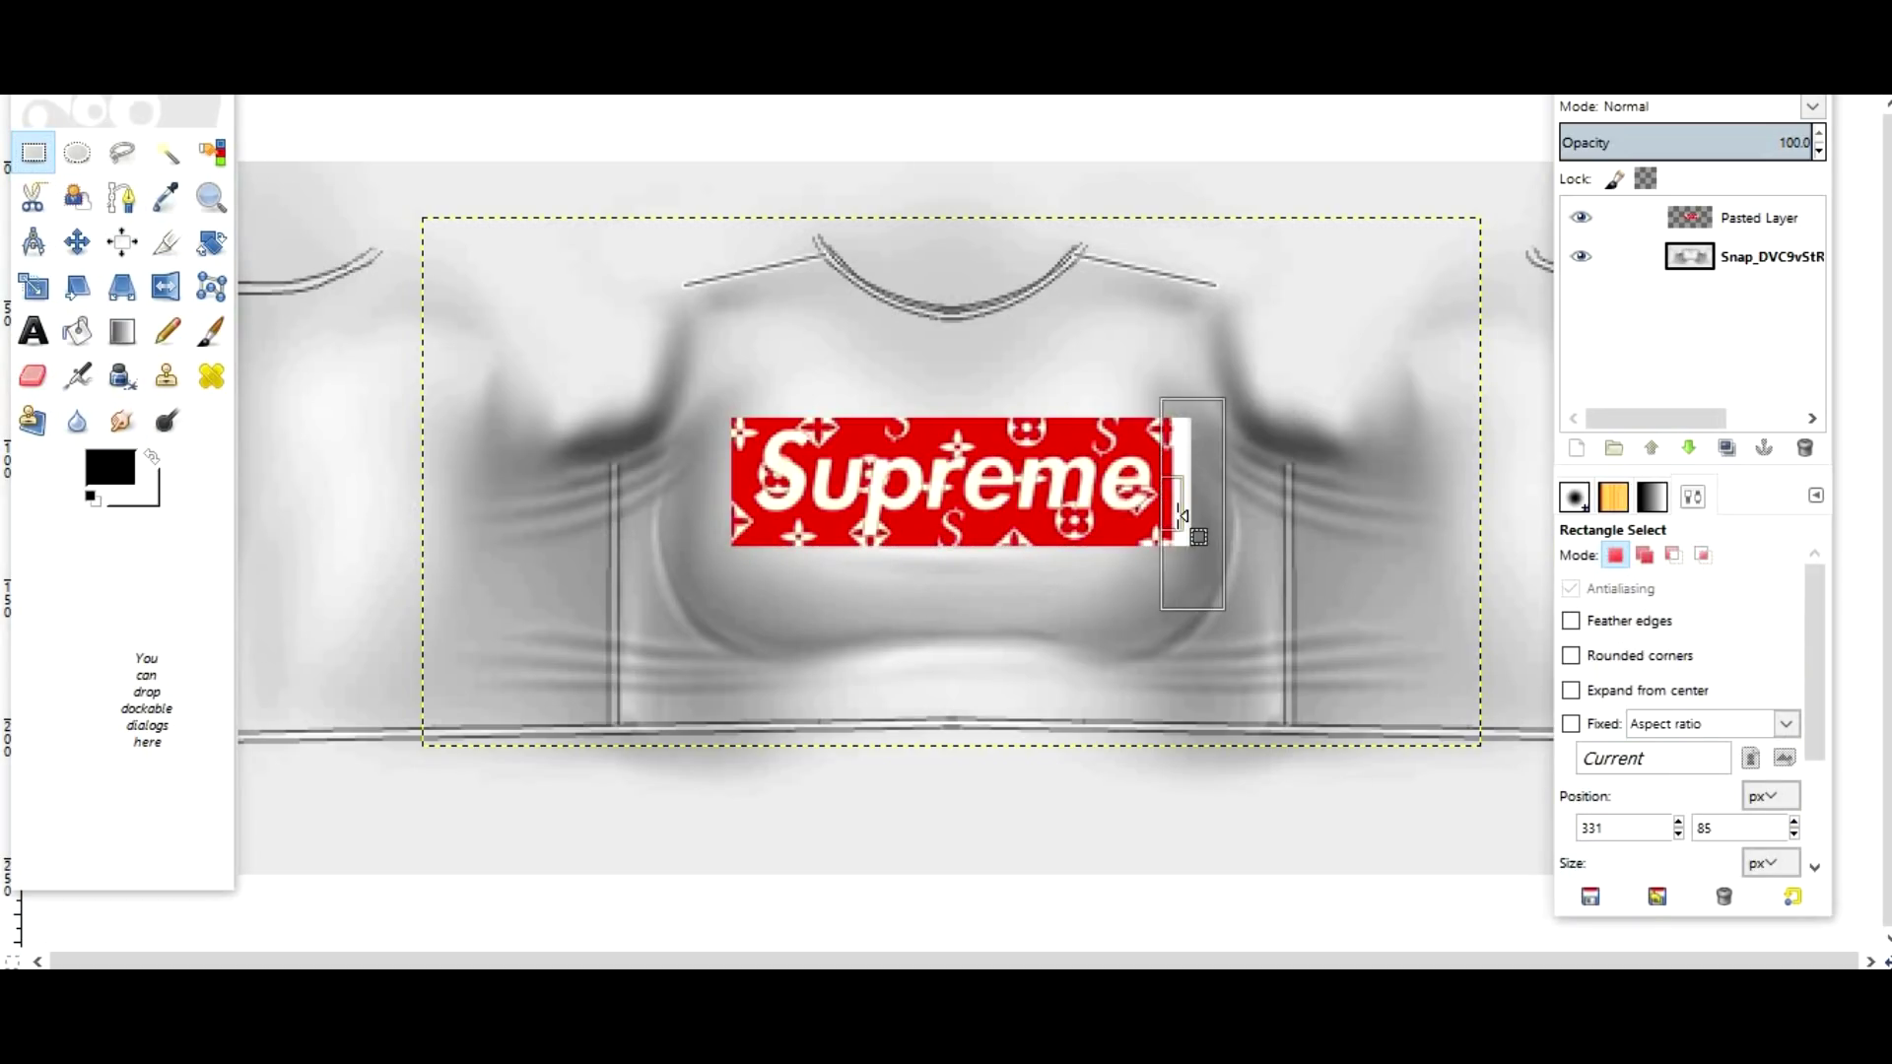
left_click(32, 375)
left_click_drag(1182, 537, 1179, 386)
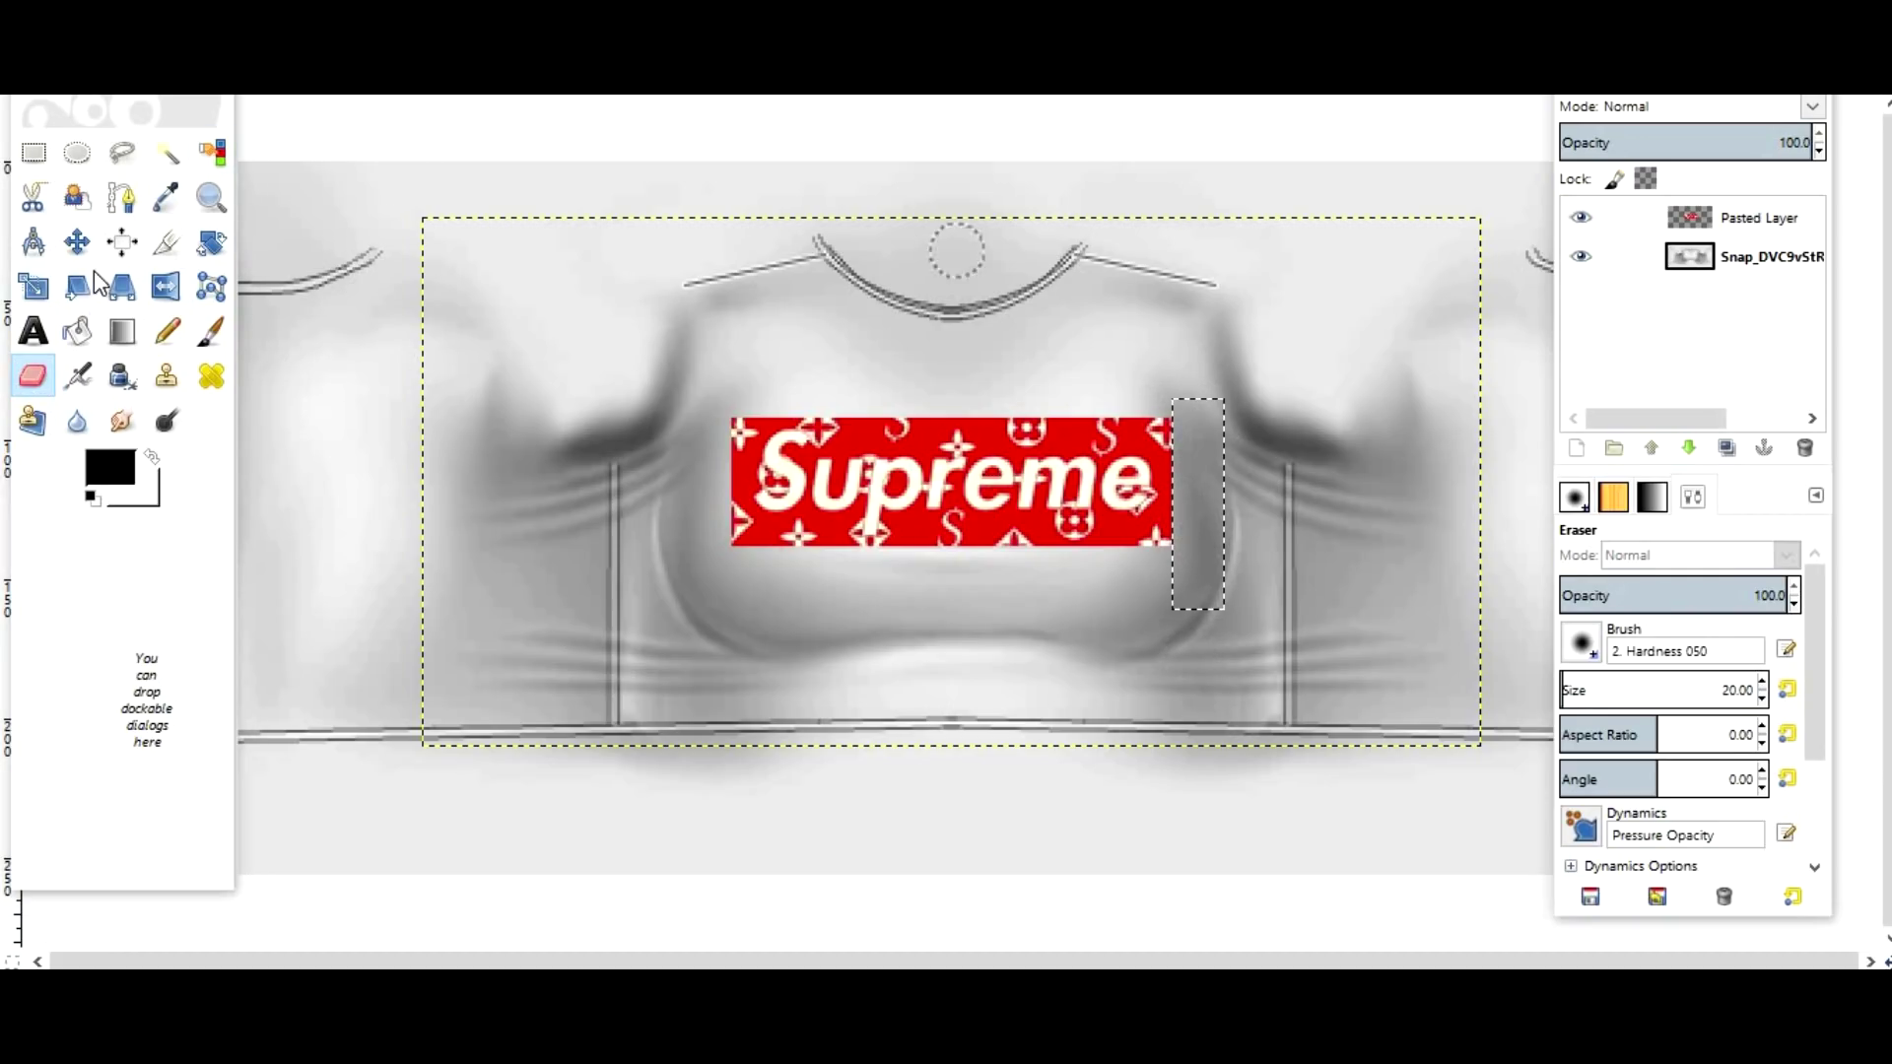
left_click(33, 152)
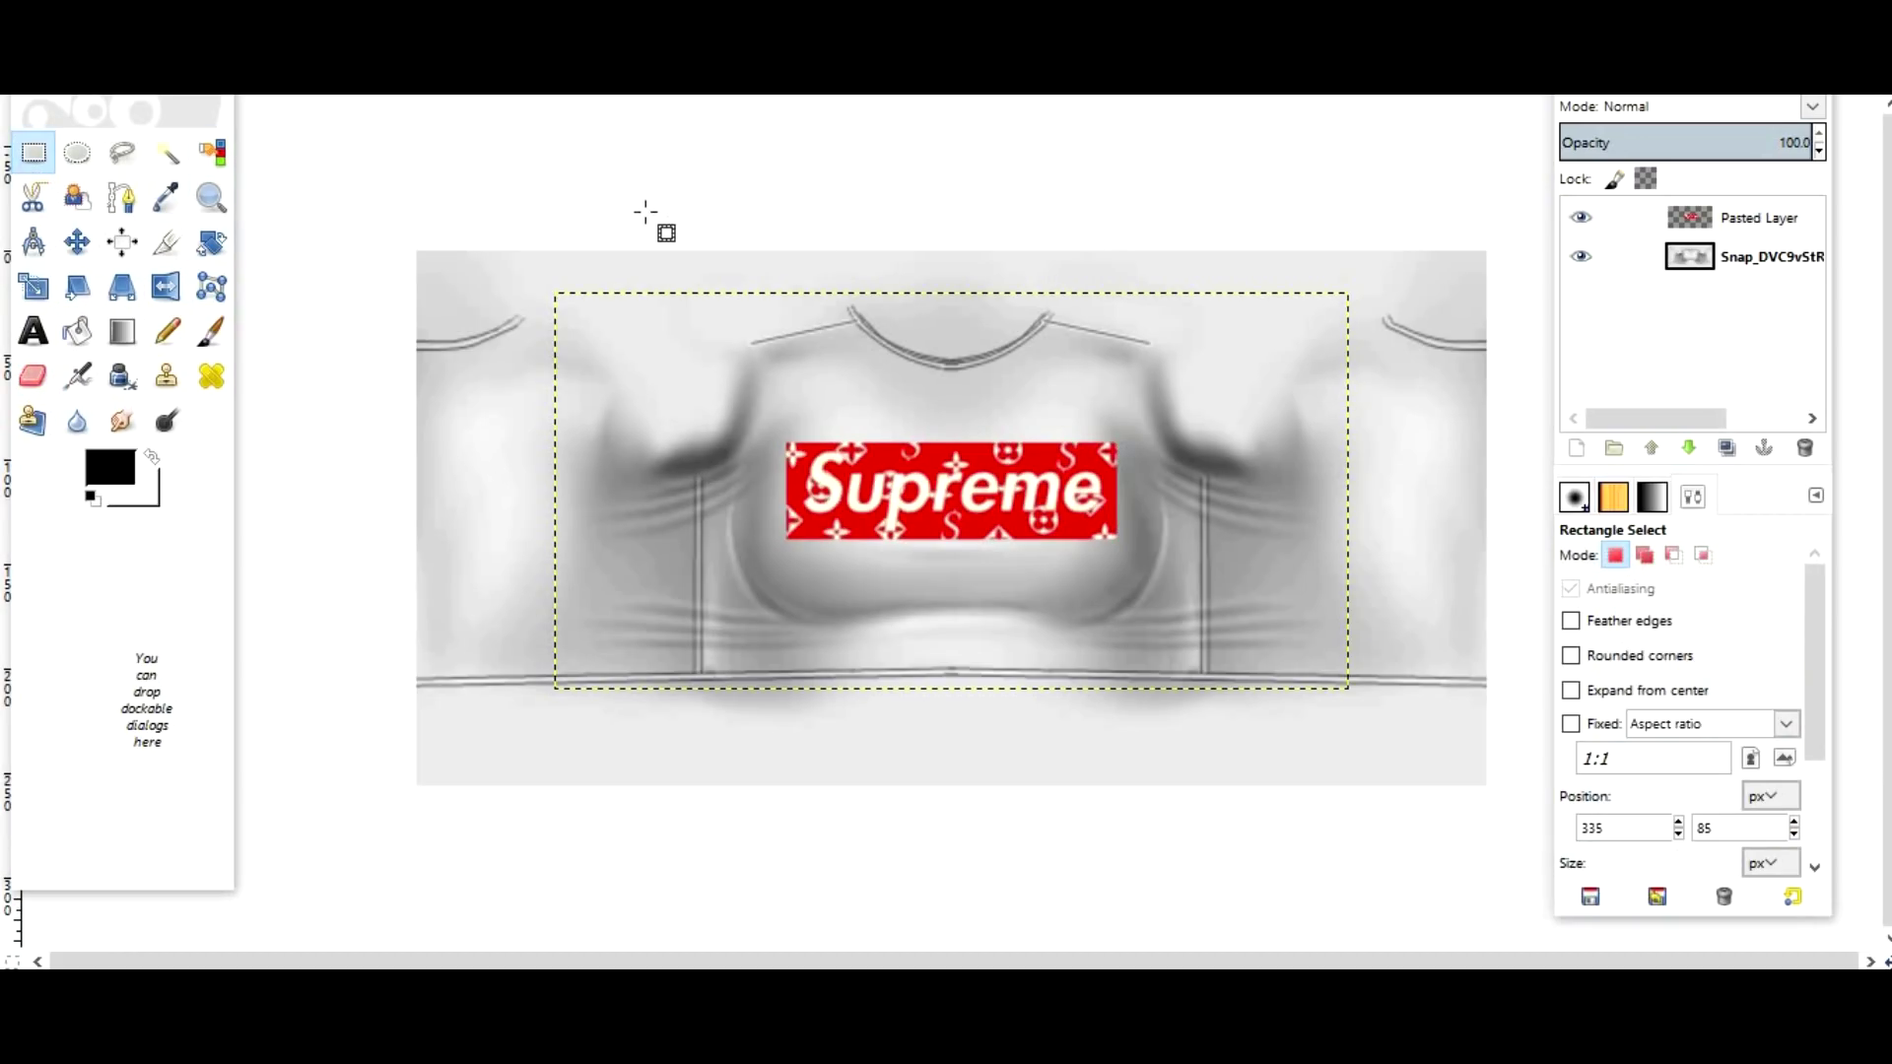
Apply the Sharpen filter to the Supreme logo layer with a sharpness of 50
left_click(483, 95)
mouse_move(647, 211)
left_click(964, 371)
left_click(985, 687)
left_click(985, 687)
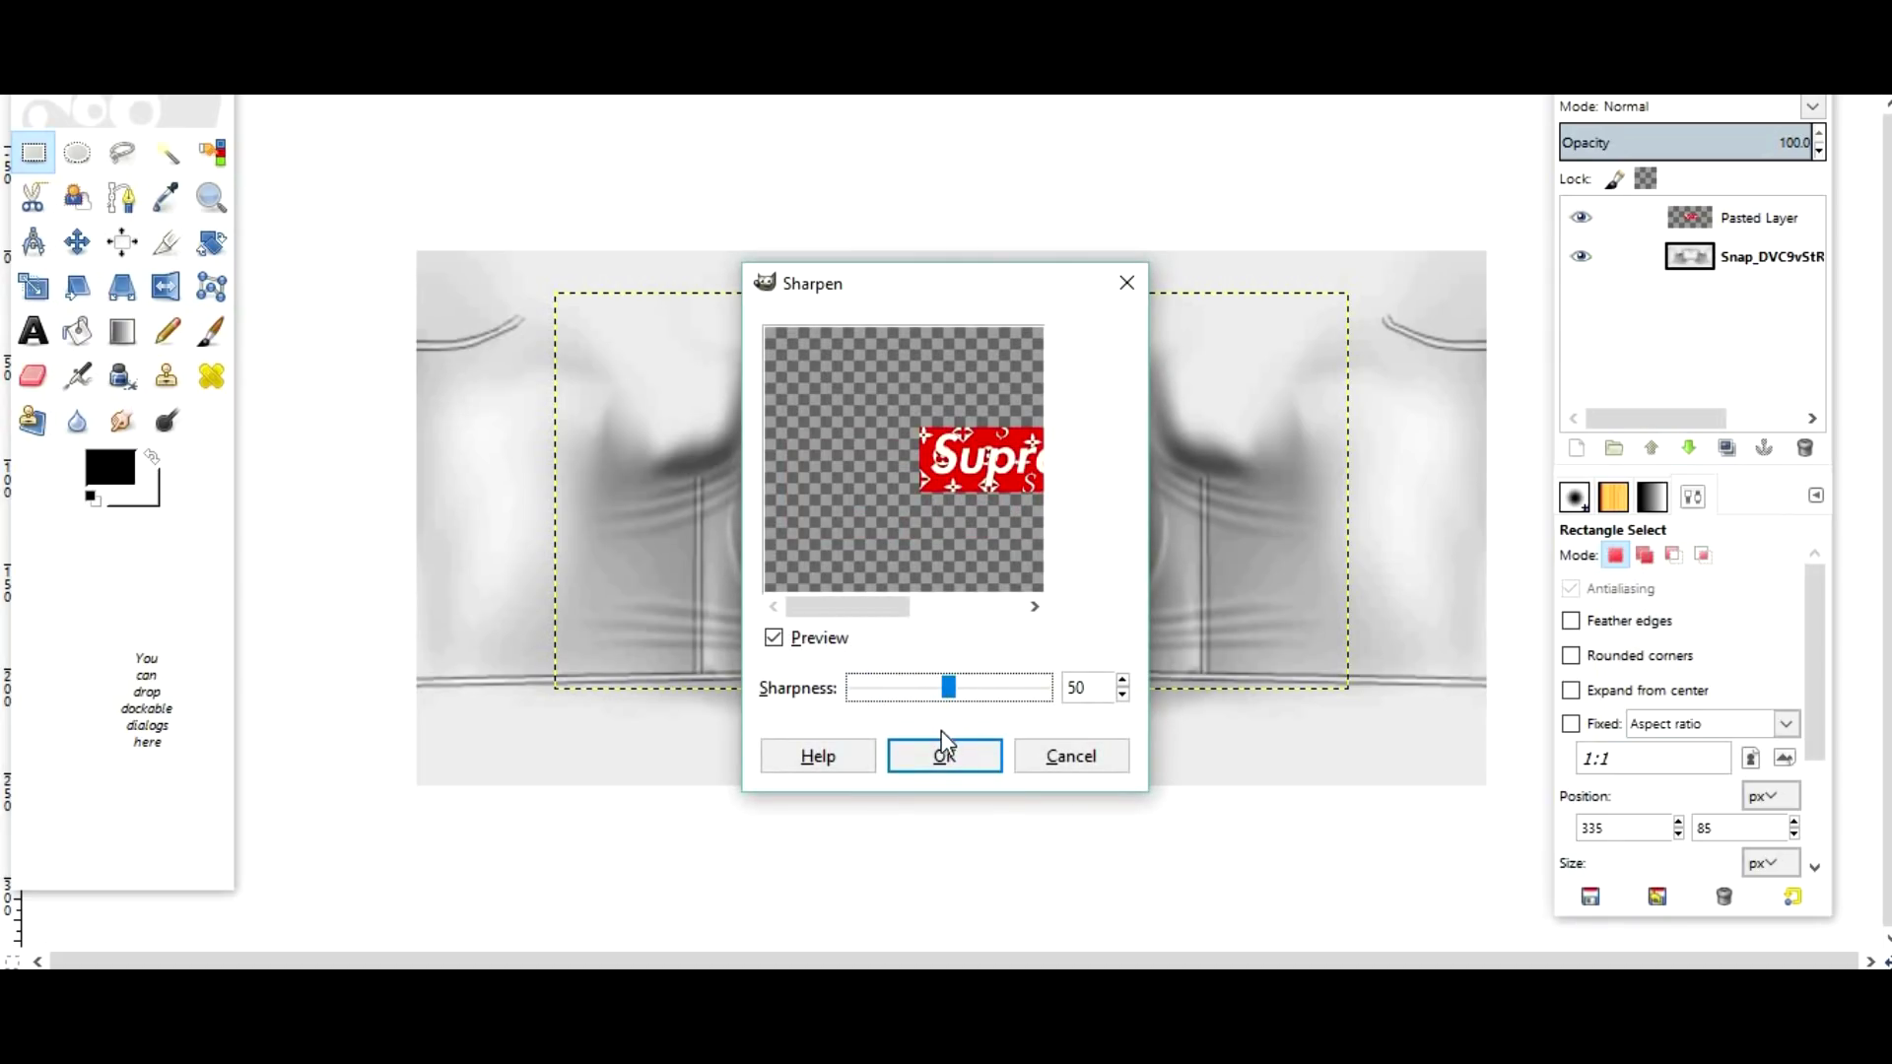
left_click(947, 756)
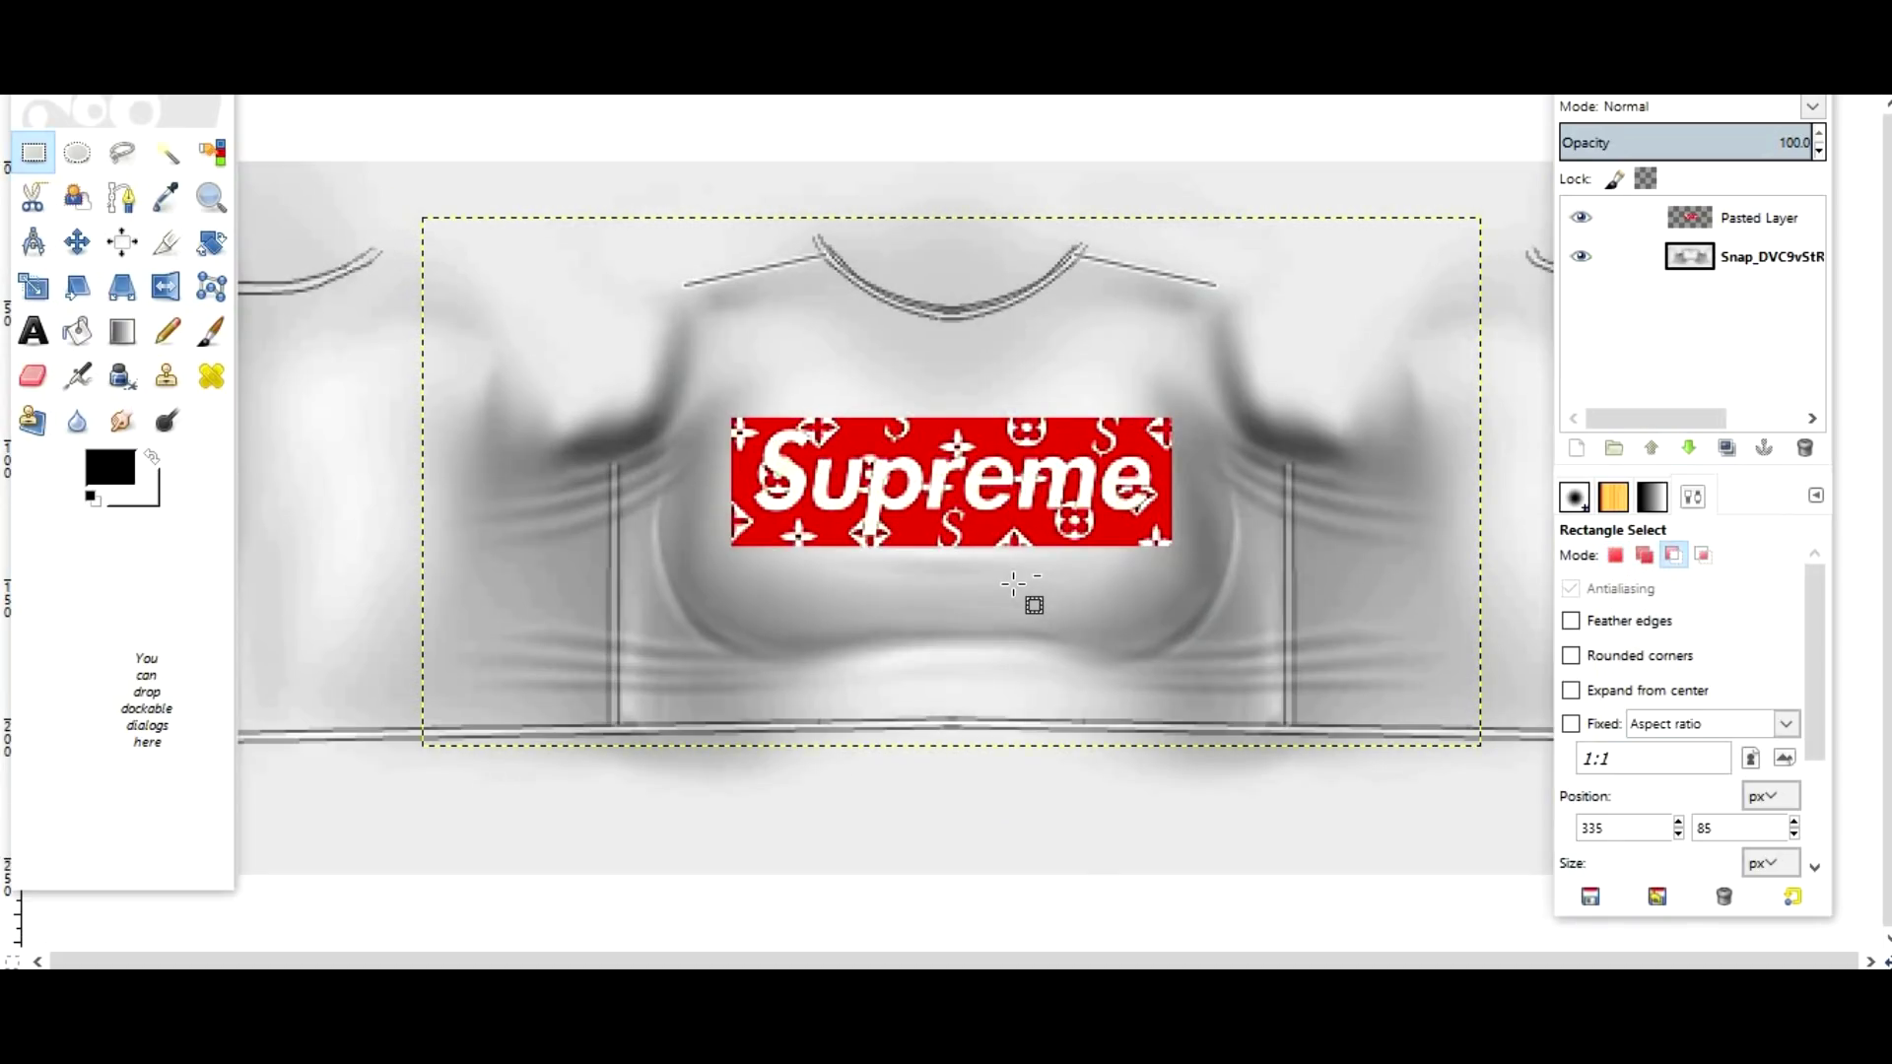
Duplicate the Supreme logo layer
key("minus")
left_click(1734, 446)
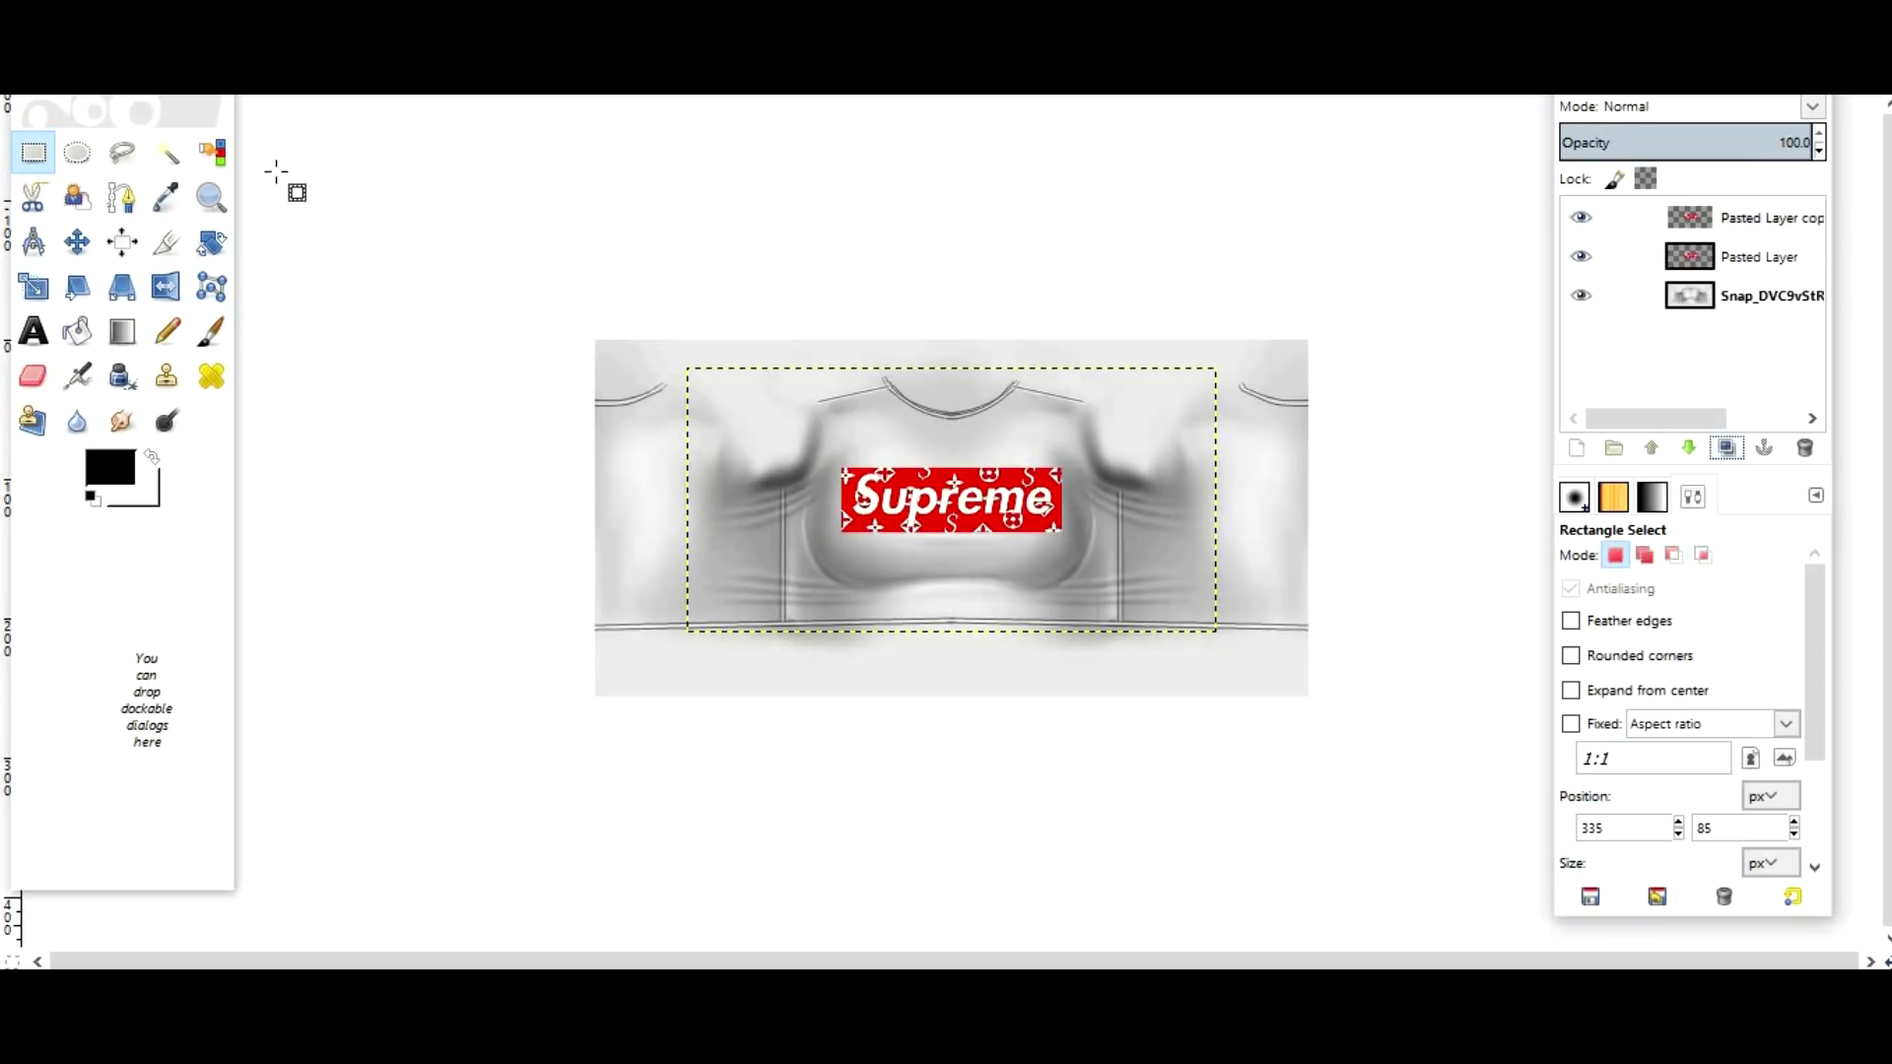
Flatten the duplicated Supreme logo layer to uniform grey with Brightness-Contrast, using brightness -127 and minimum contrast
left_click_drag(731, 98, 363, 235)
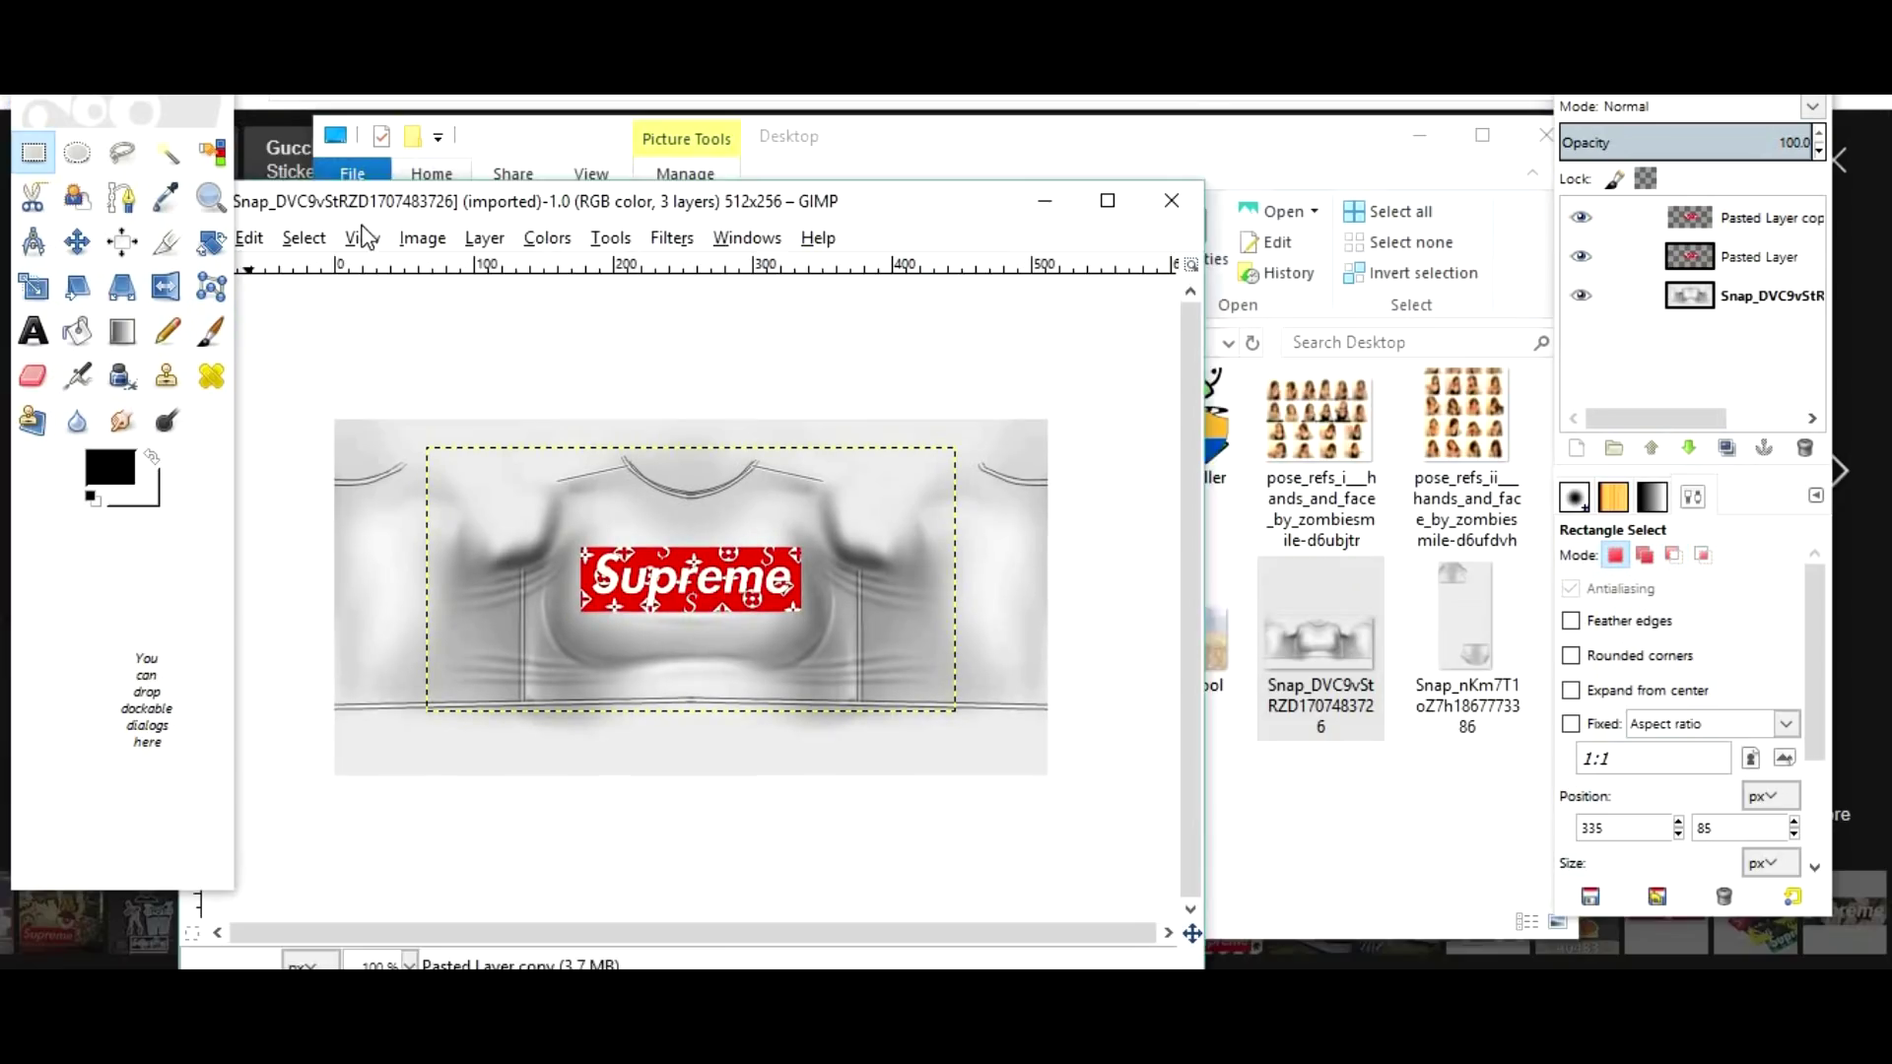
left_click(553, 251)
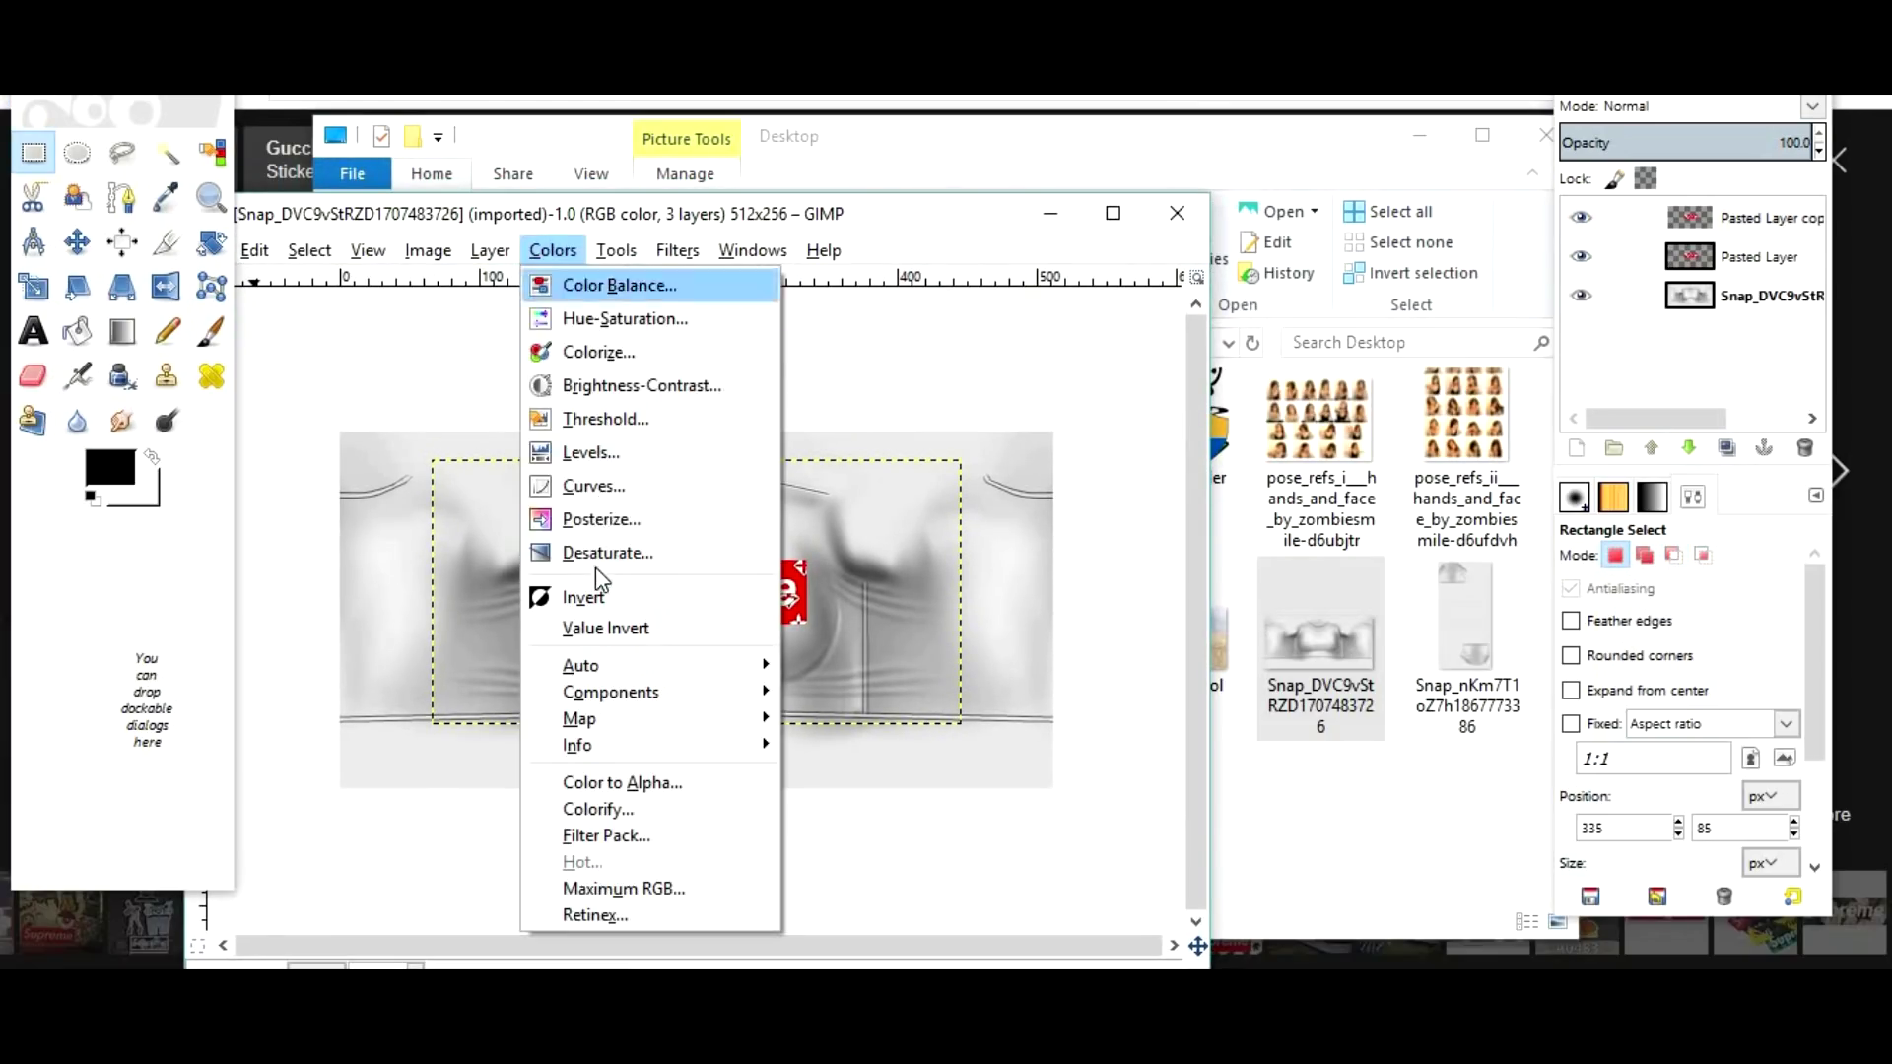
left_click(596, 382)
left_click_drag(357, 193, 3, 215)
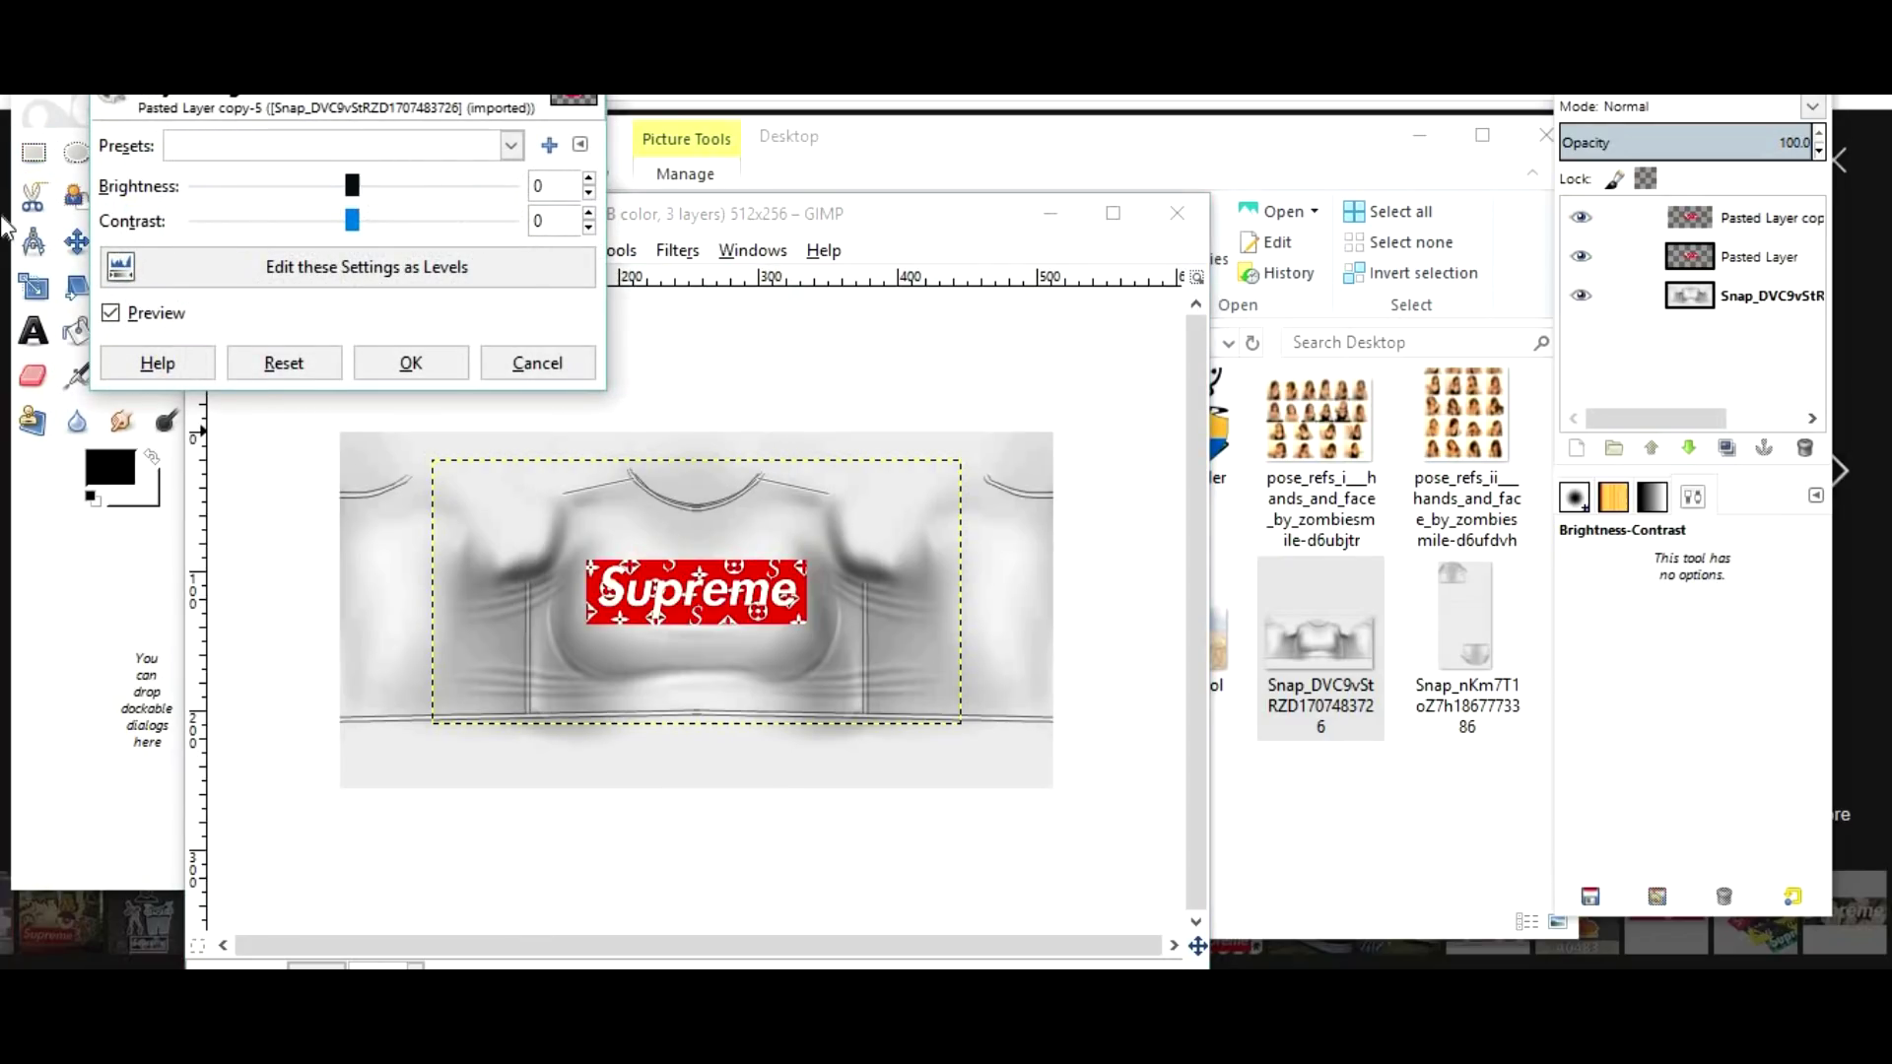
left_click_drag(352, 220, 837, 240)
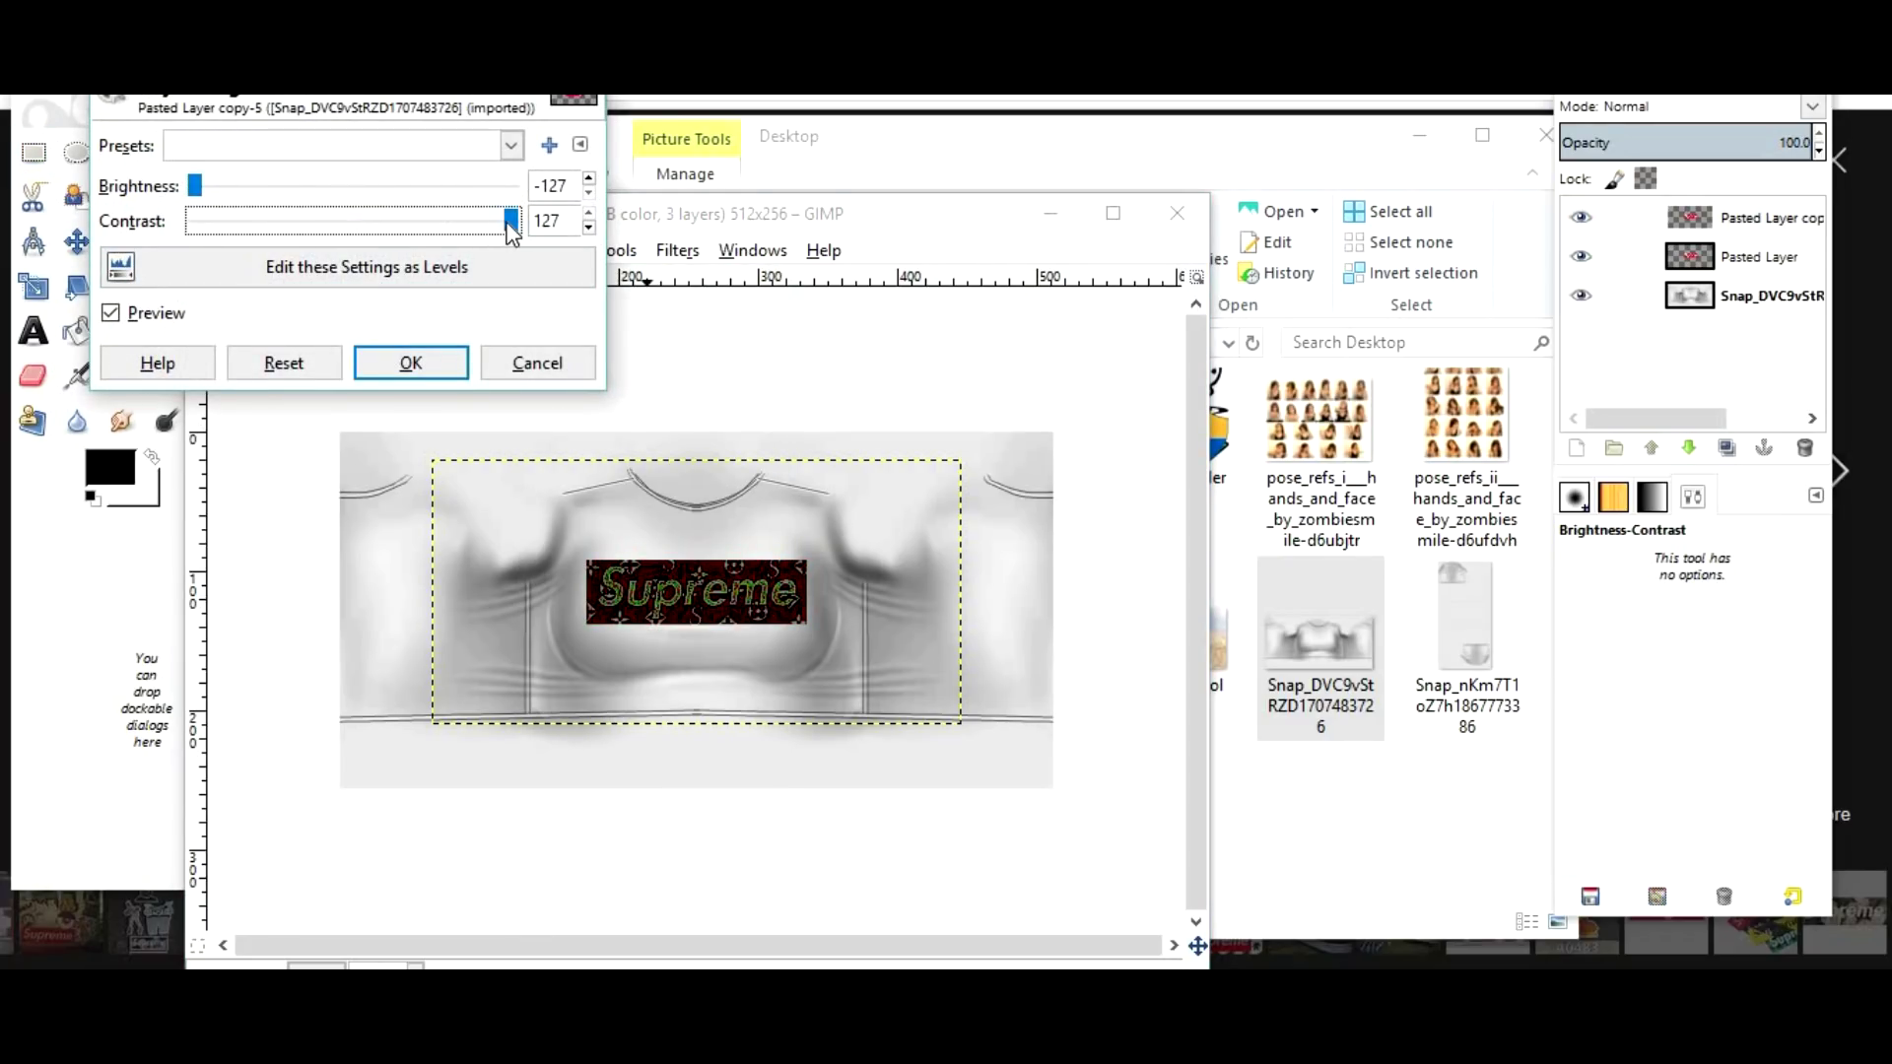
key("Home")
key("Return")
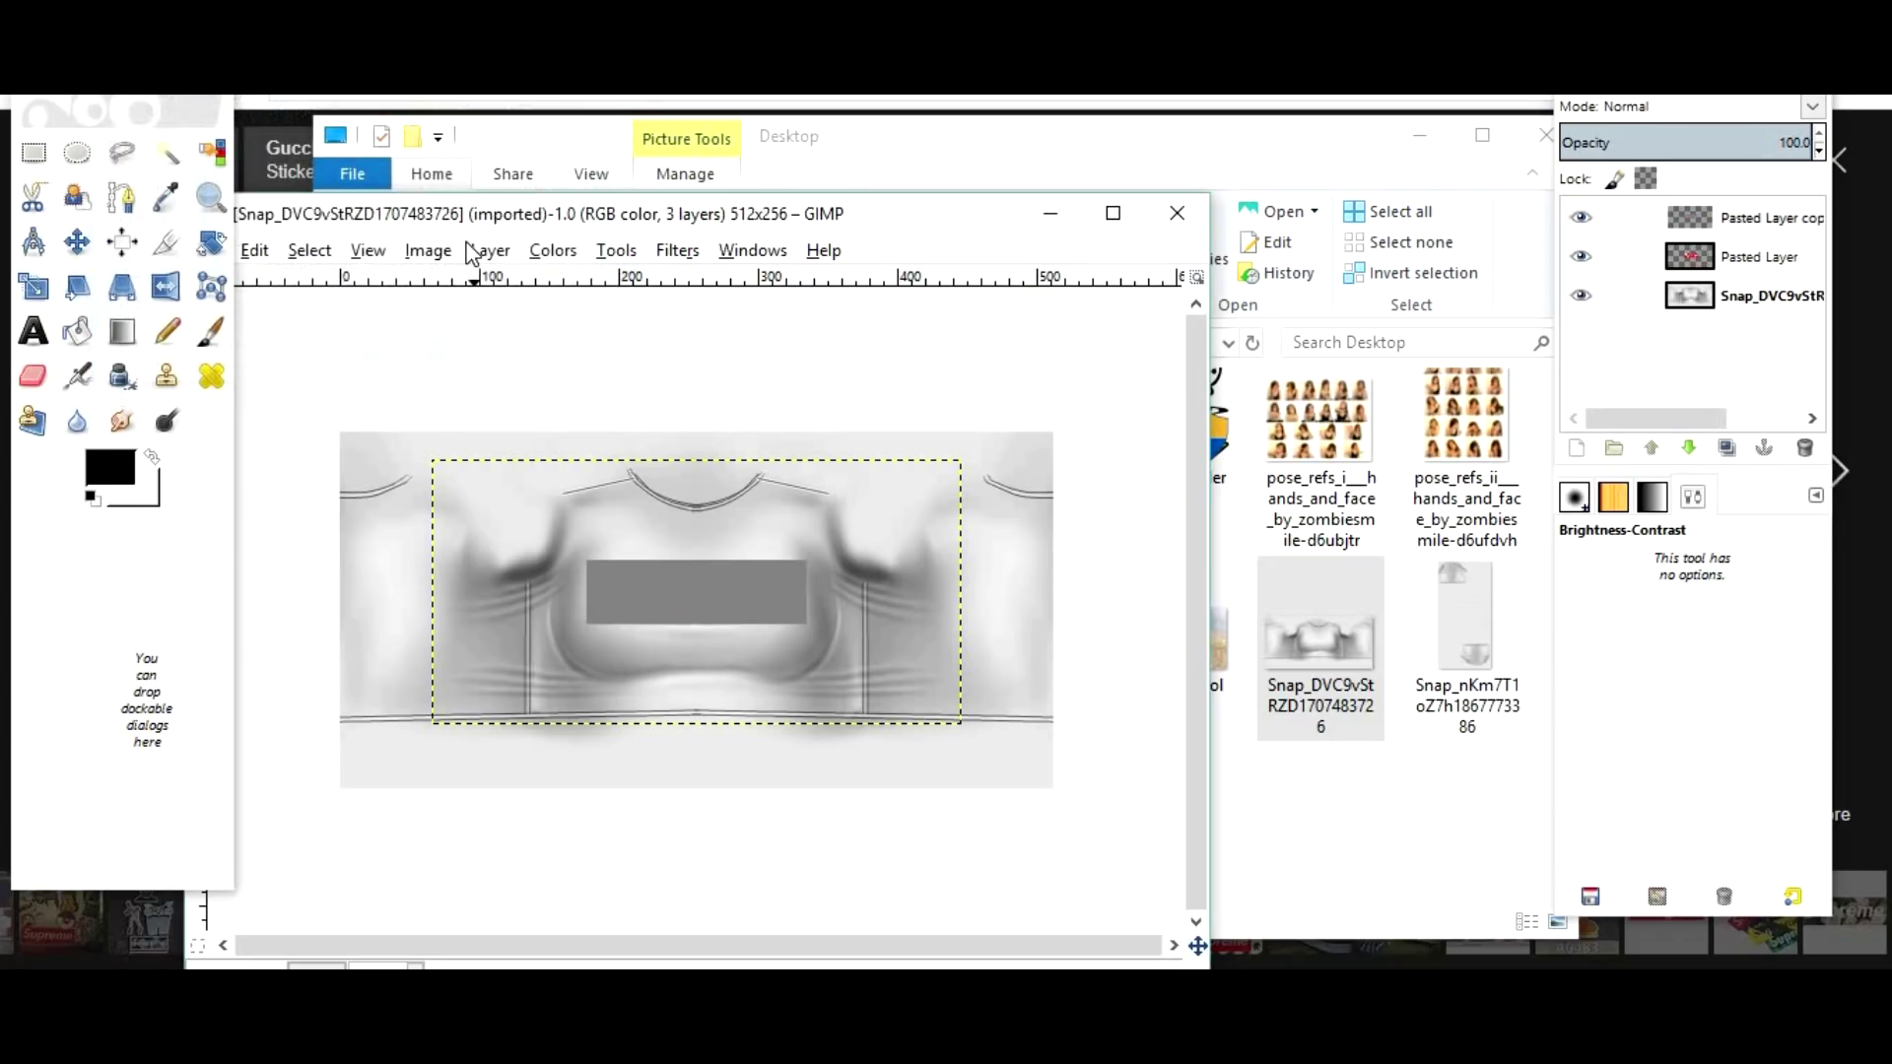
Turn the grey duplicate layer solid black with a second Brightness-Contrast adjustment at brightness -127 and maximum contrast
left_click(537, 254)
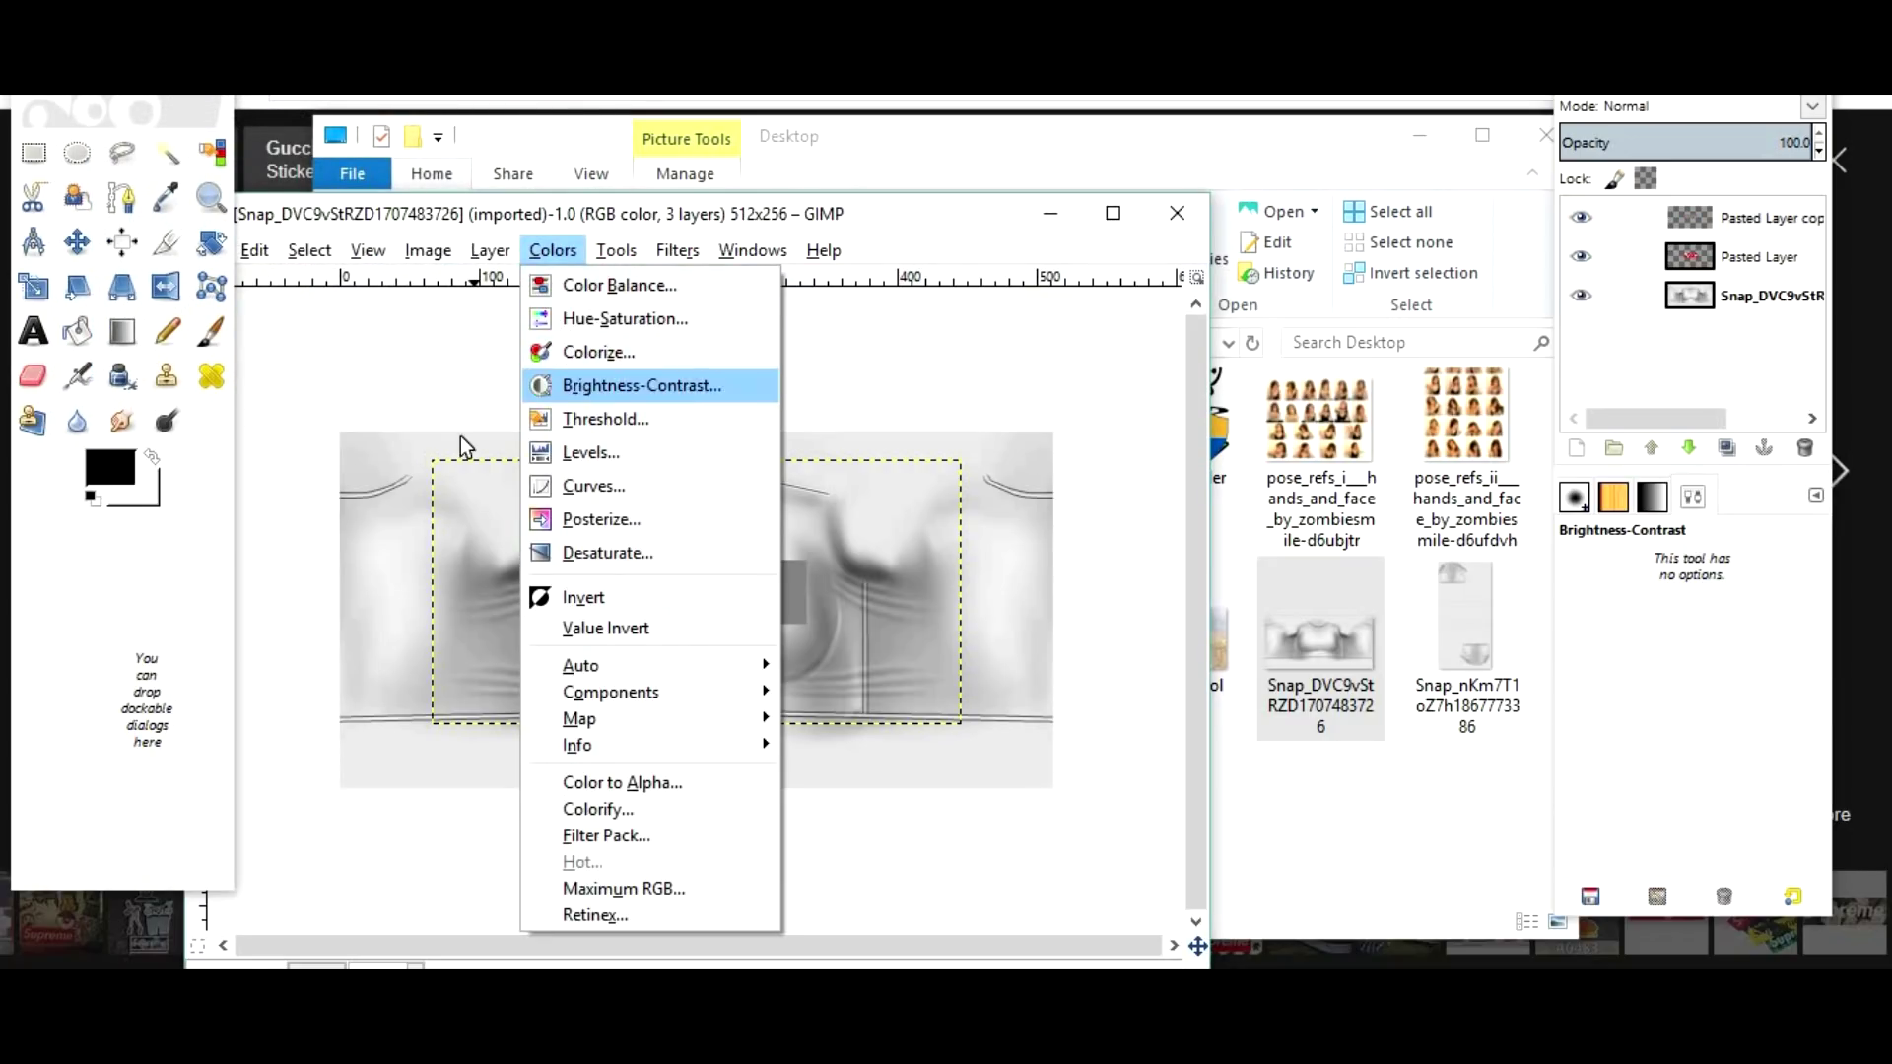
left_click(591, 385)
key("Home")
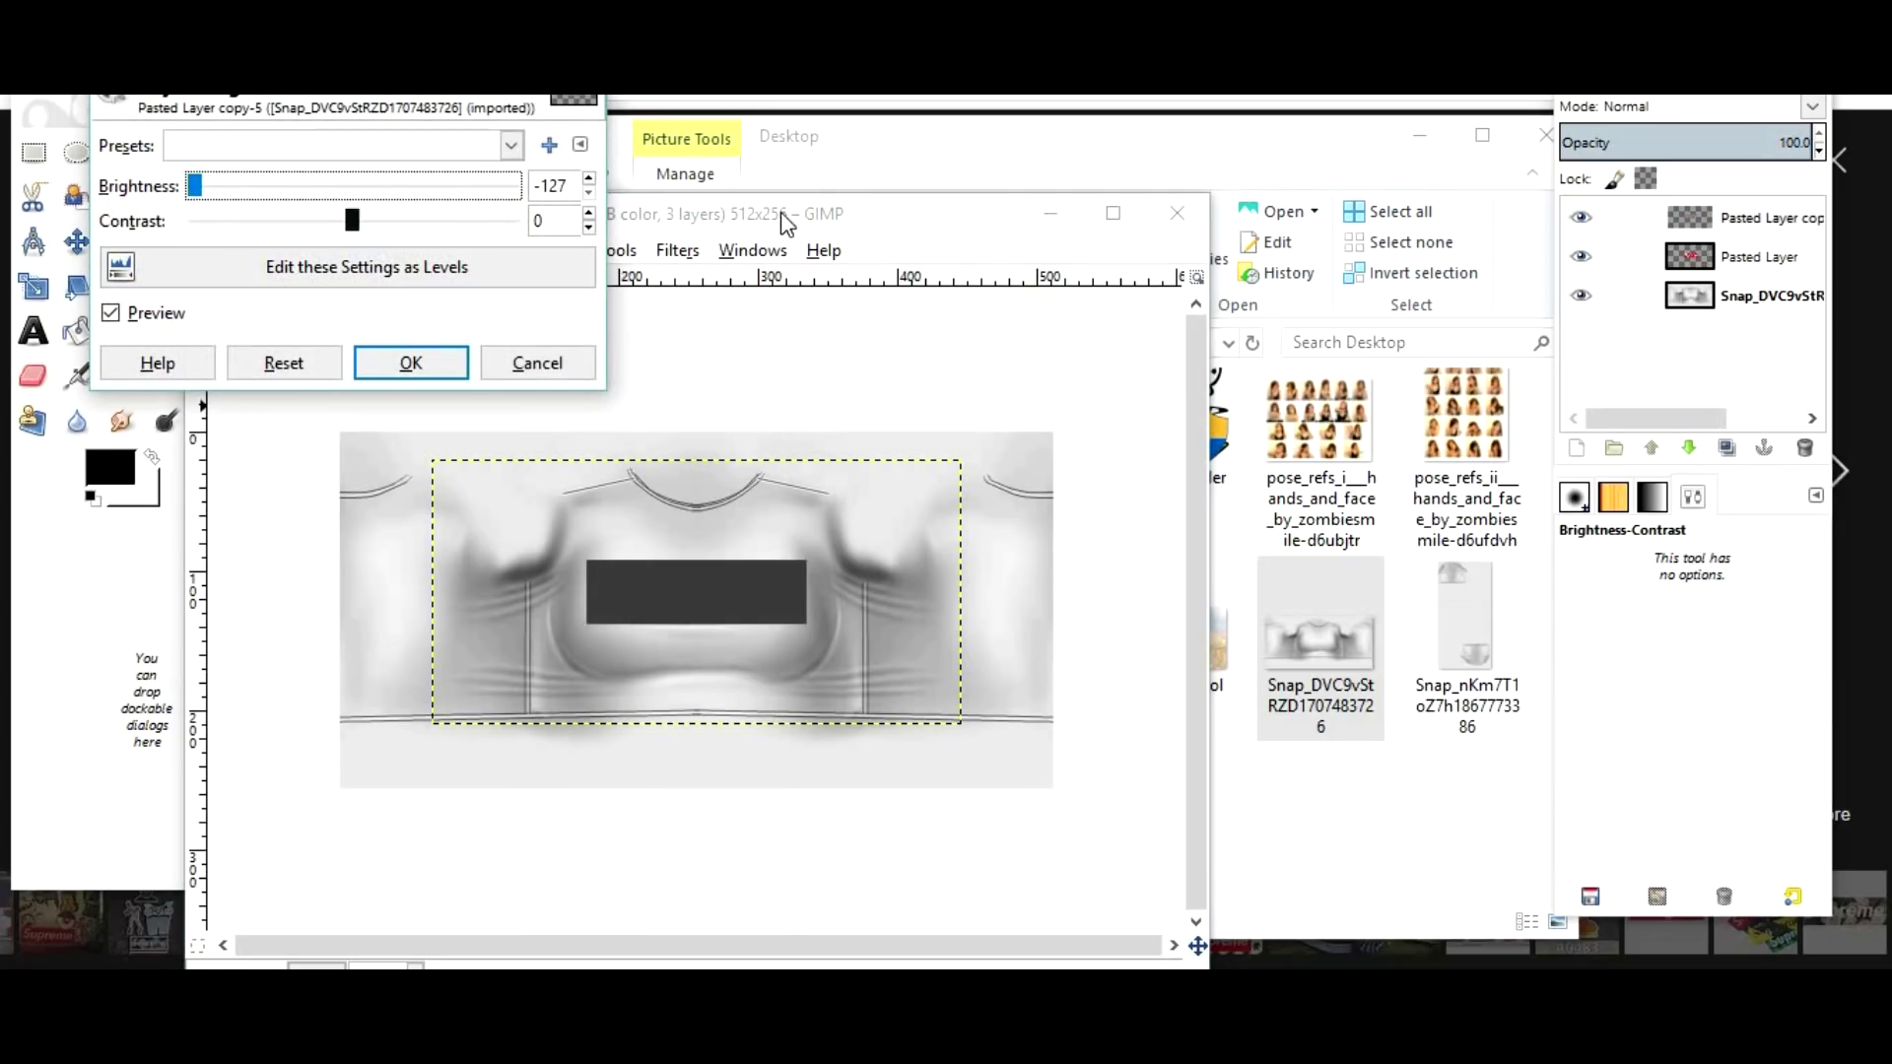
left_click_drag(351, 220, 781, 214)
left_click(415, 361)
left_click(1114, 213)
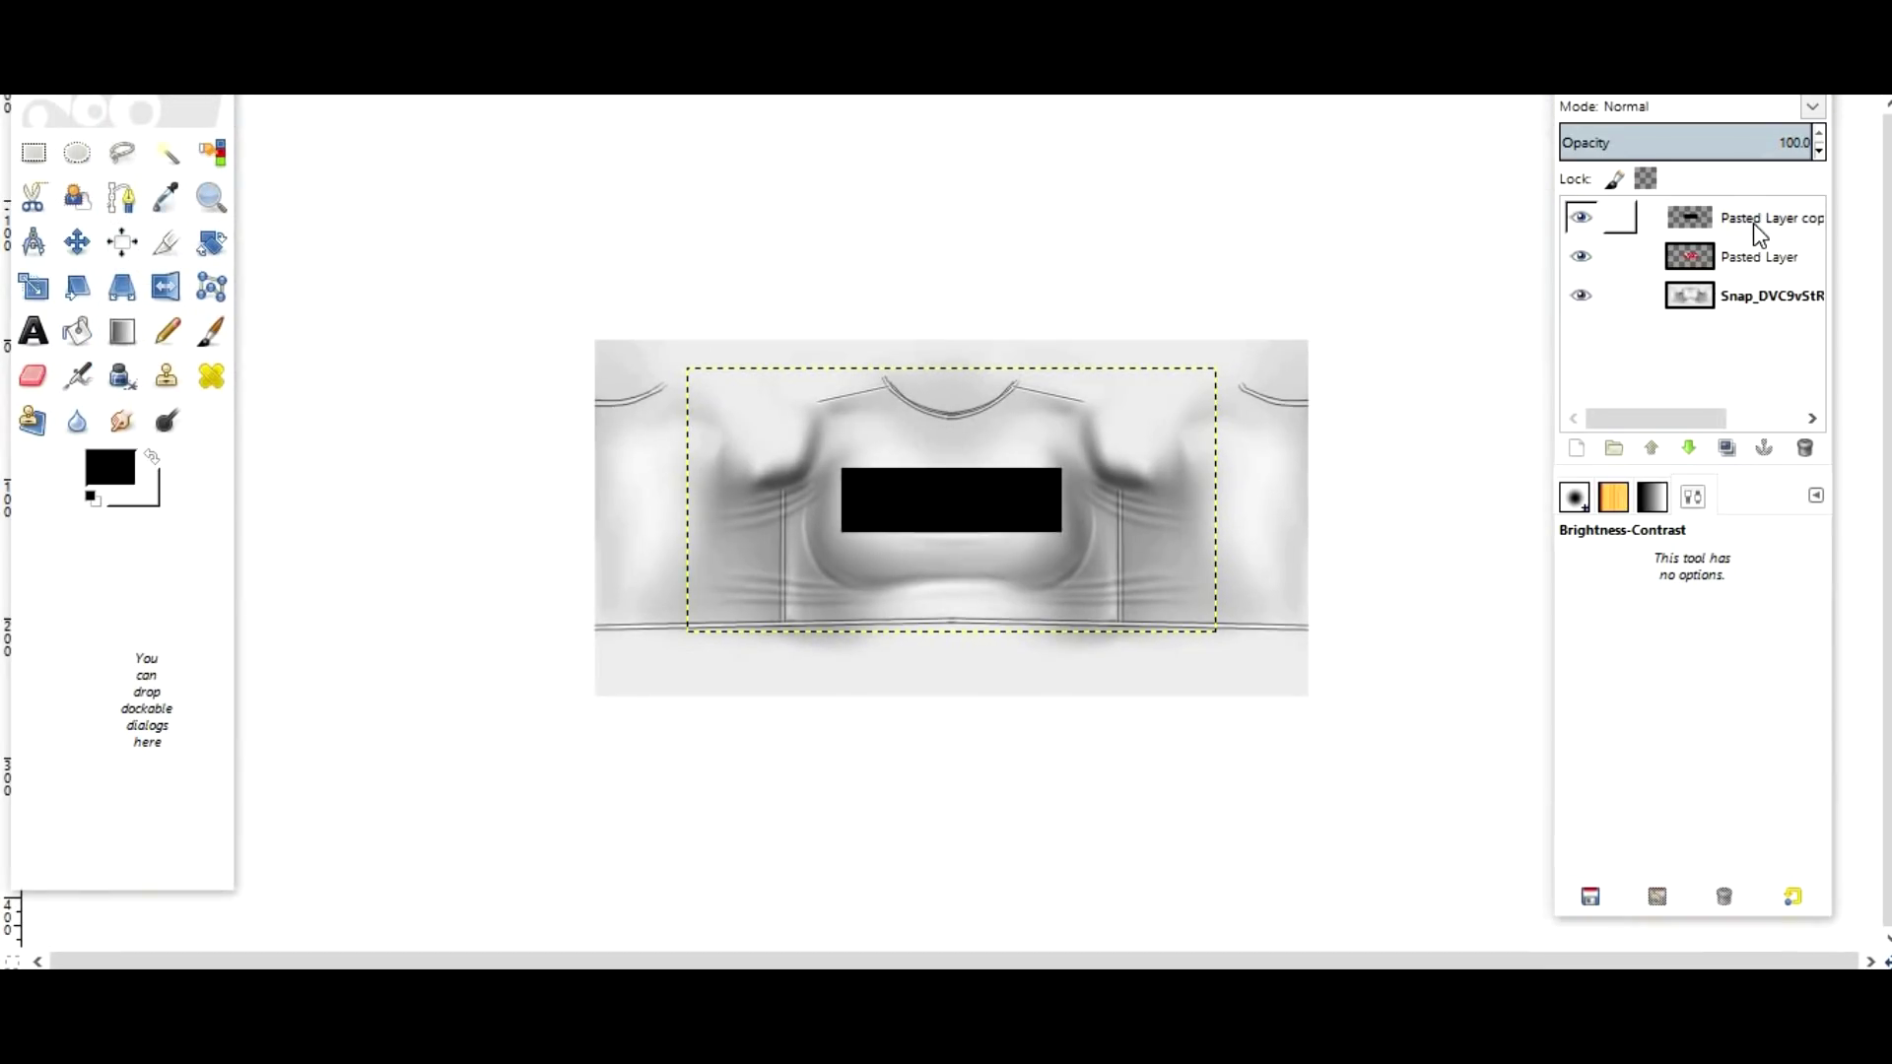
Place the black duplicate beneath the Supreme logo layer and offset it 2 px right and 3 px down as a drop shadow
left_click(1681, 217)
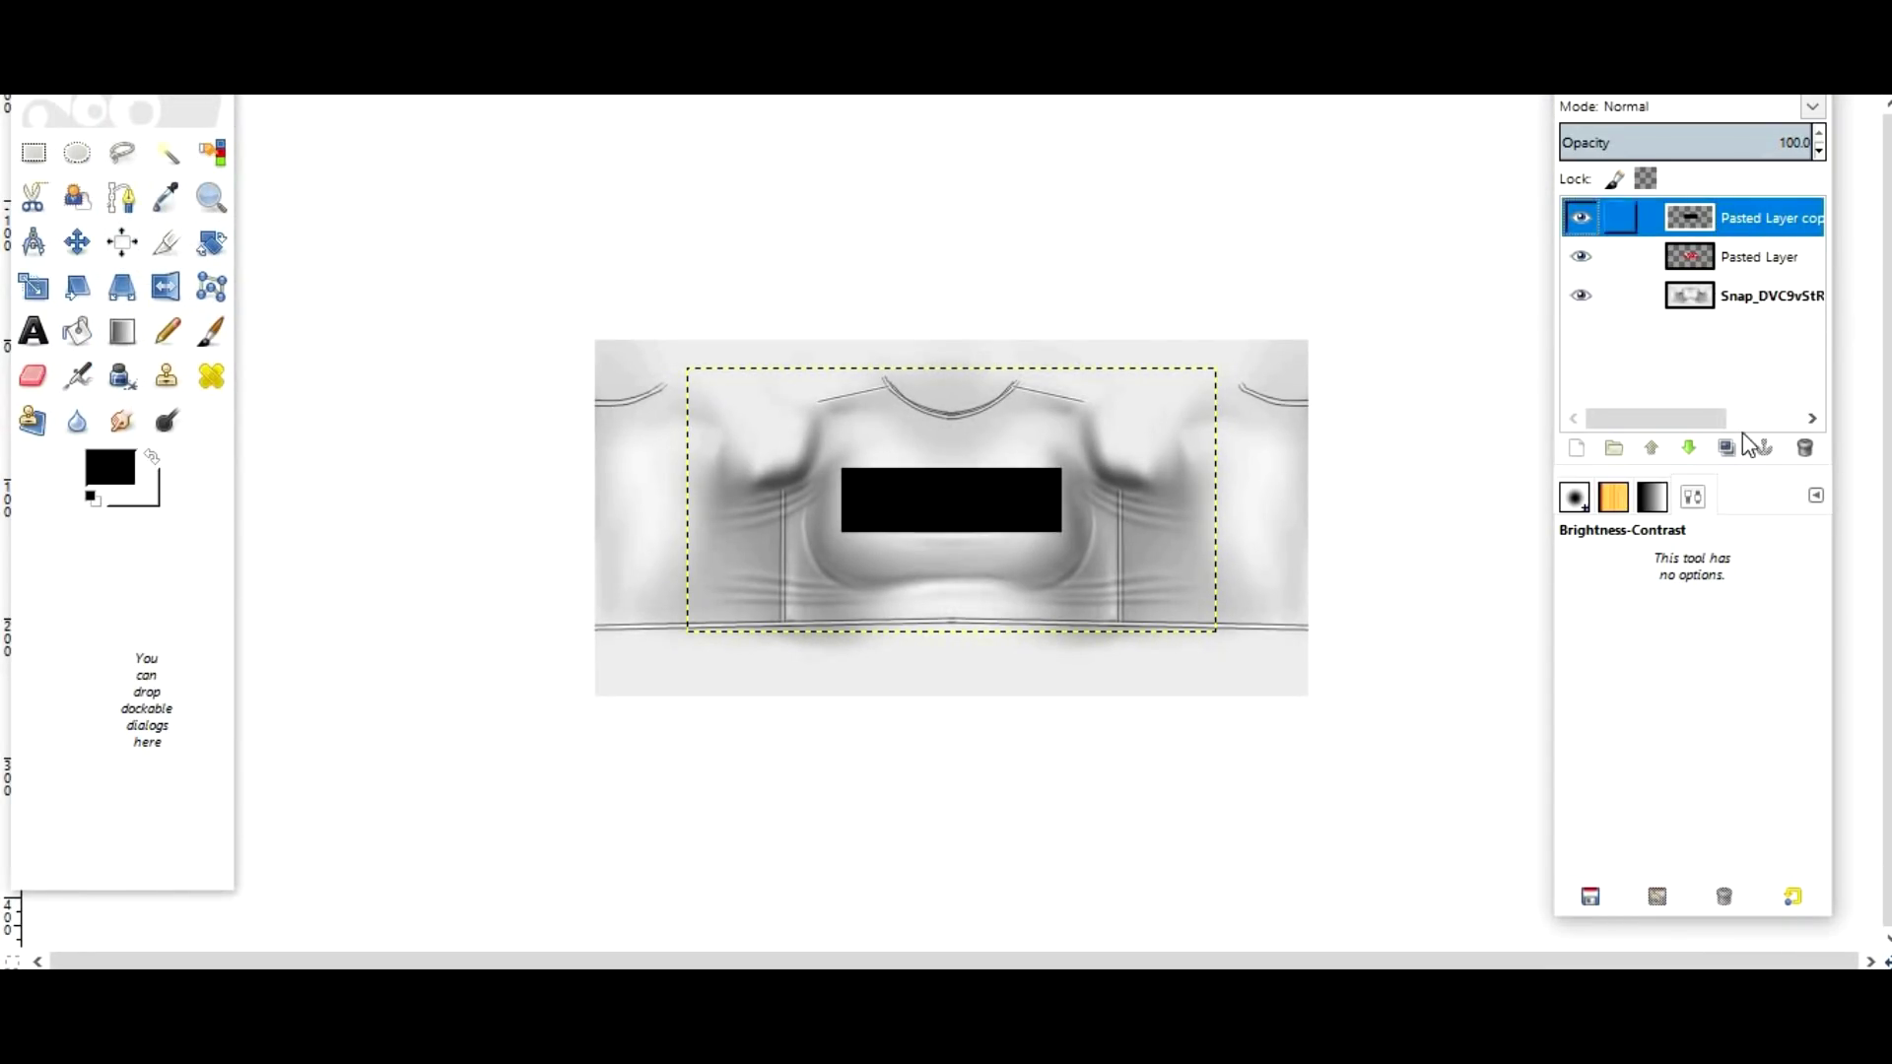
left_click(1689, 449)
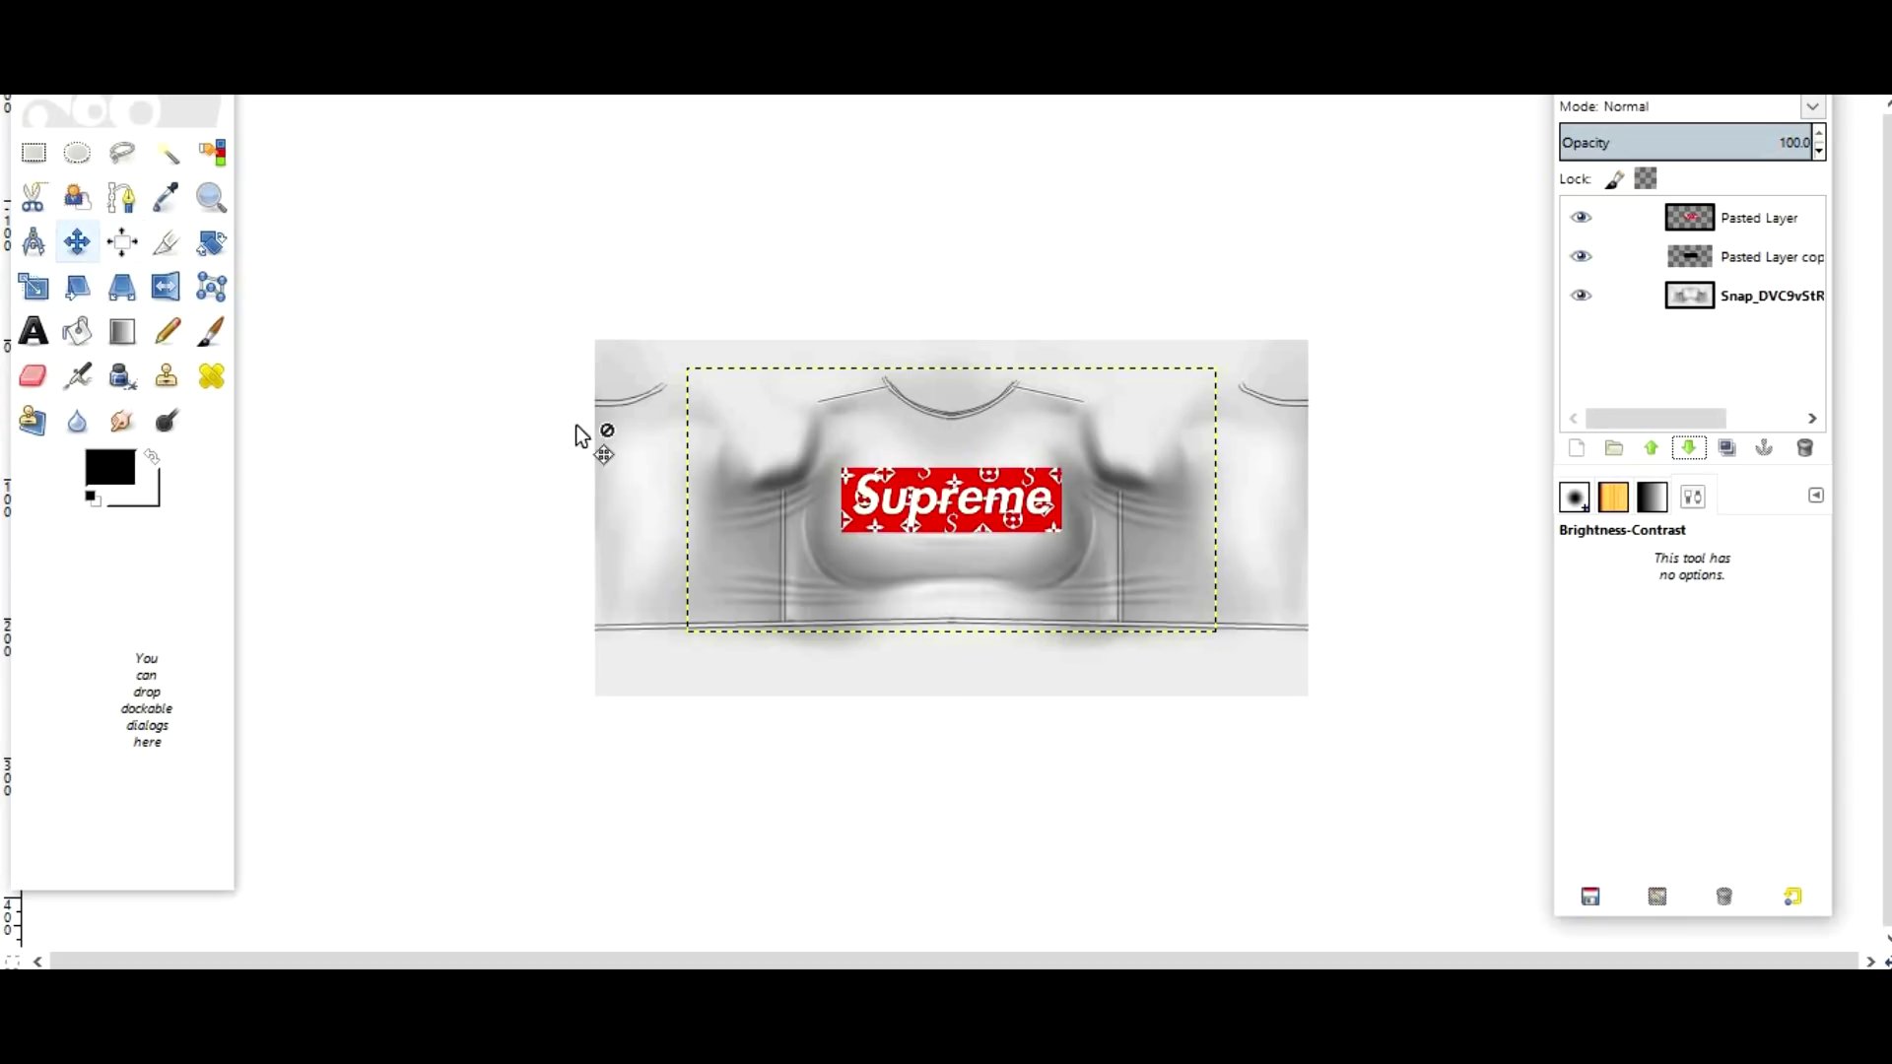
left_click(77, 241)
key("shift")
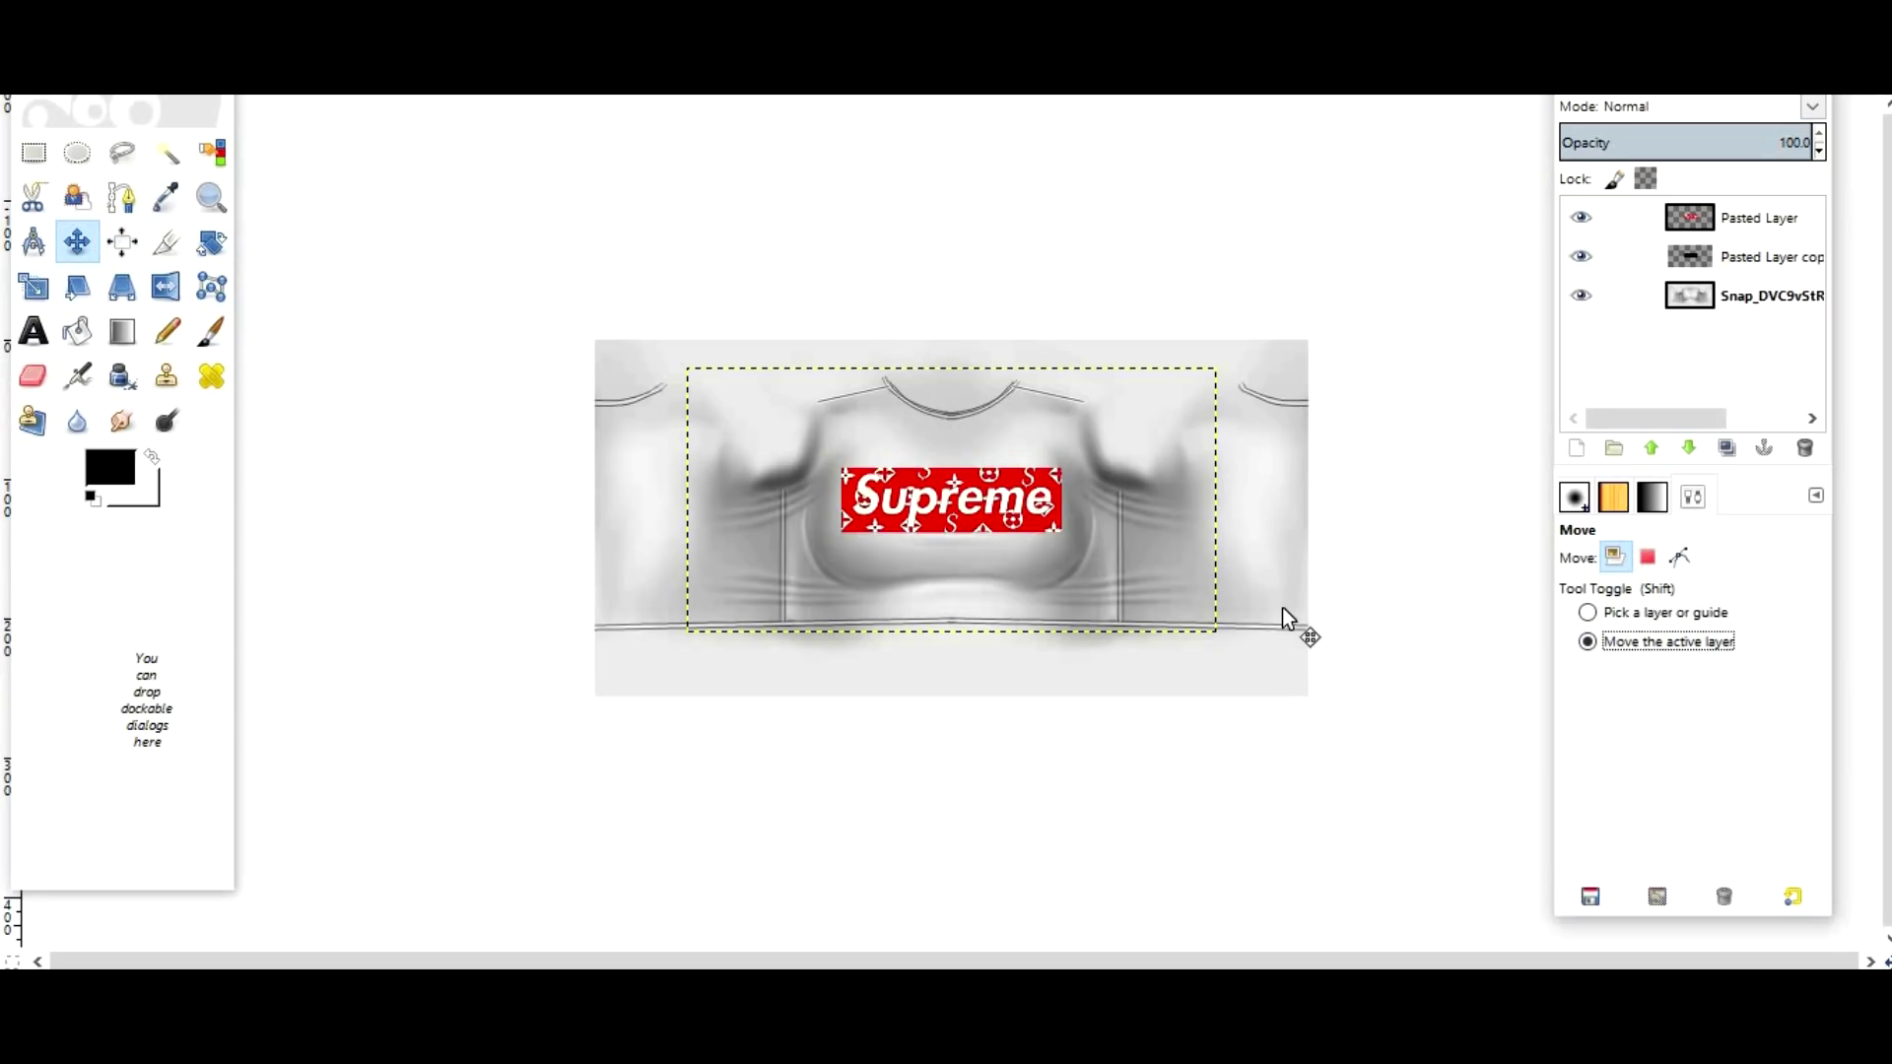
key("Right")
key("Right")
key("Right")
key("Down")
key("Down")
key("Down")
key("Left")
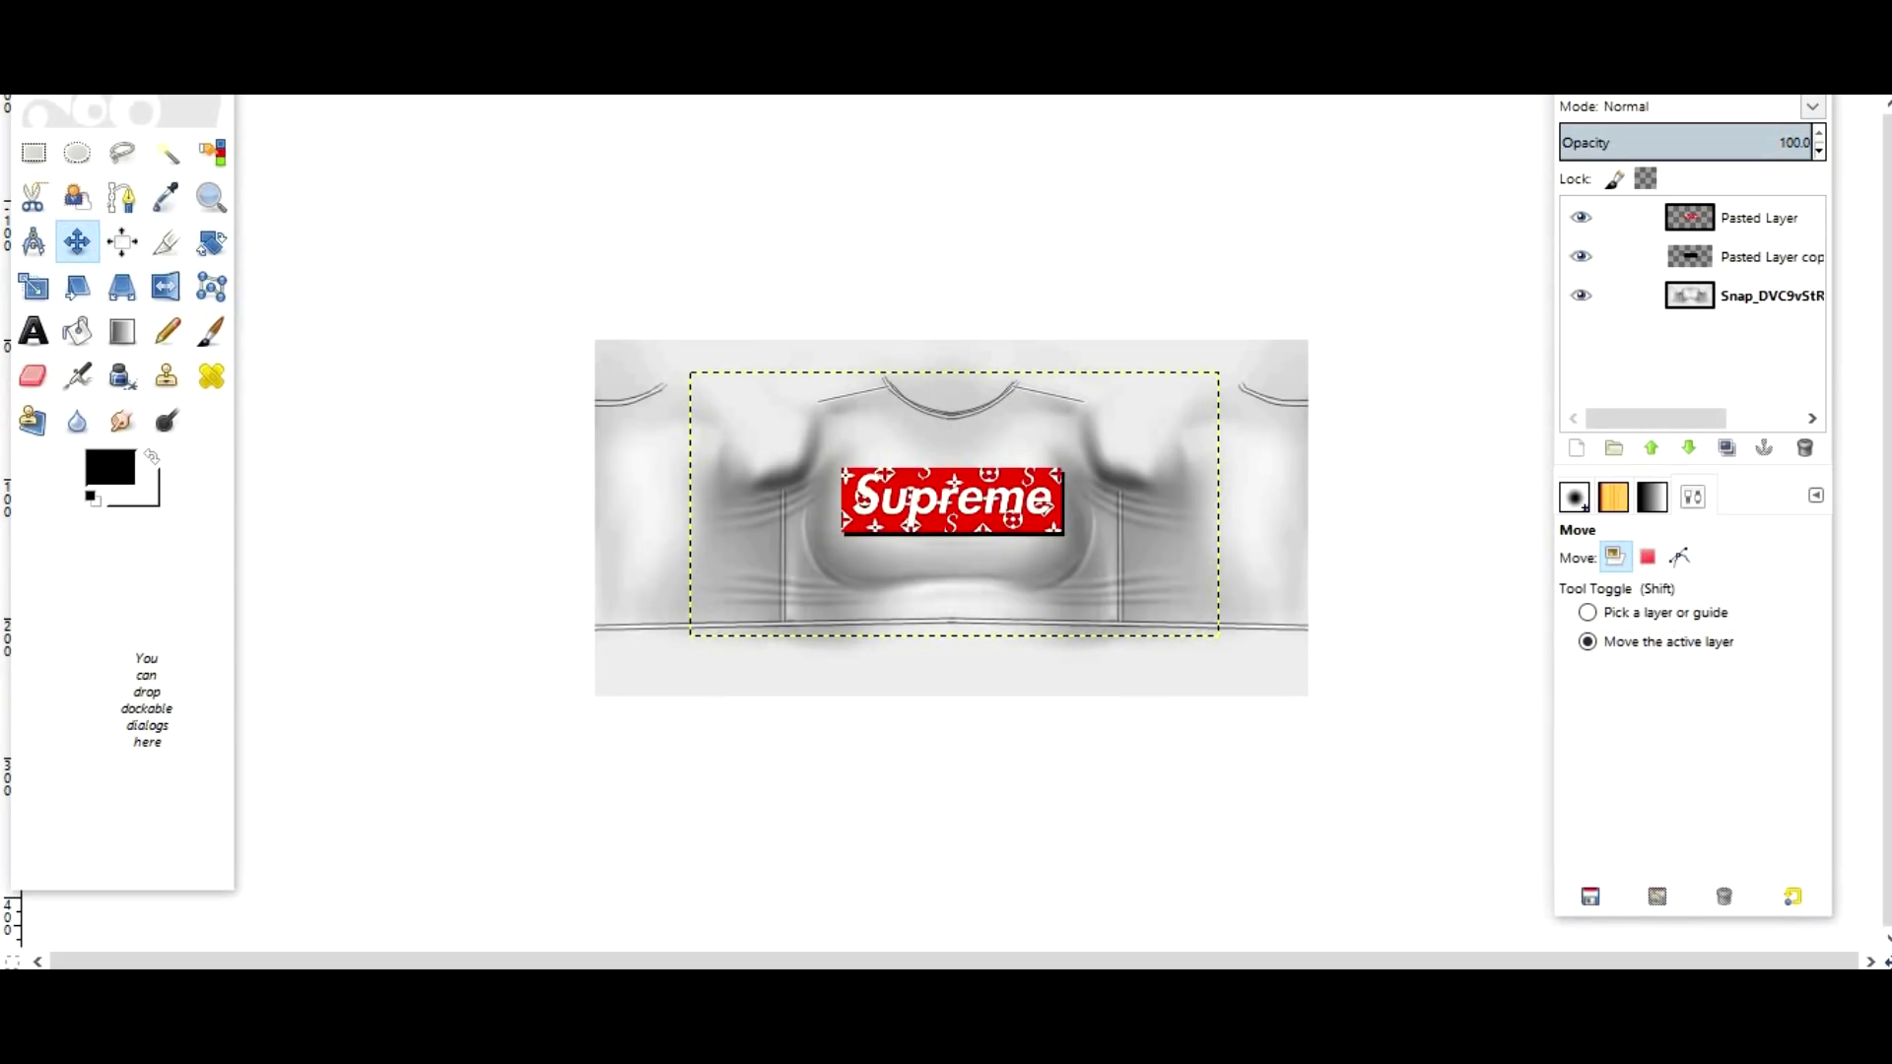
Apply a Blur filter to the black shadow layer, reduce its opacity to 28, and select the base shirt layer
left_click(493, 71)
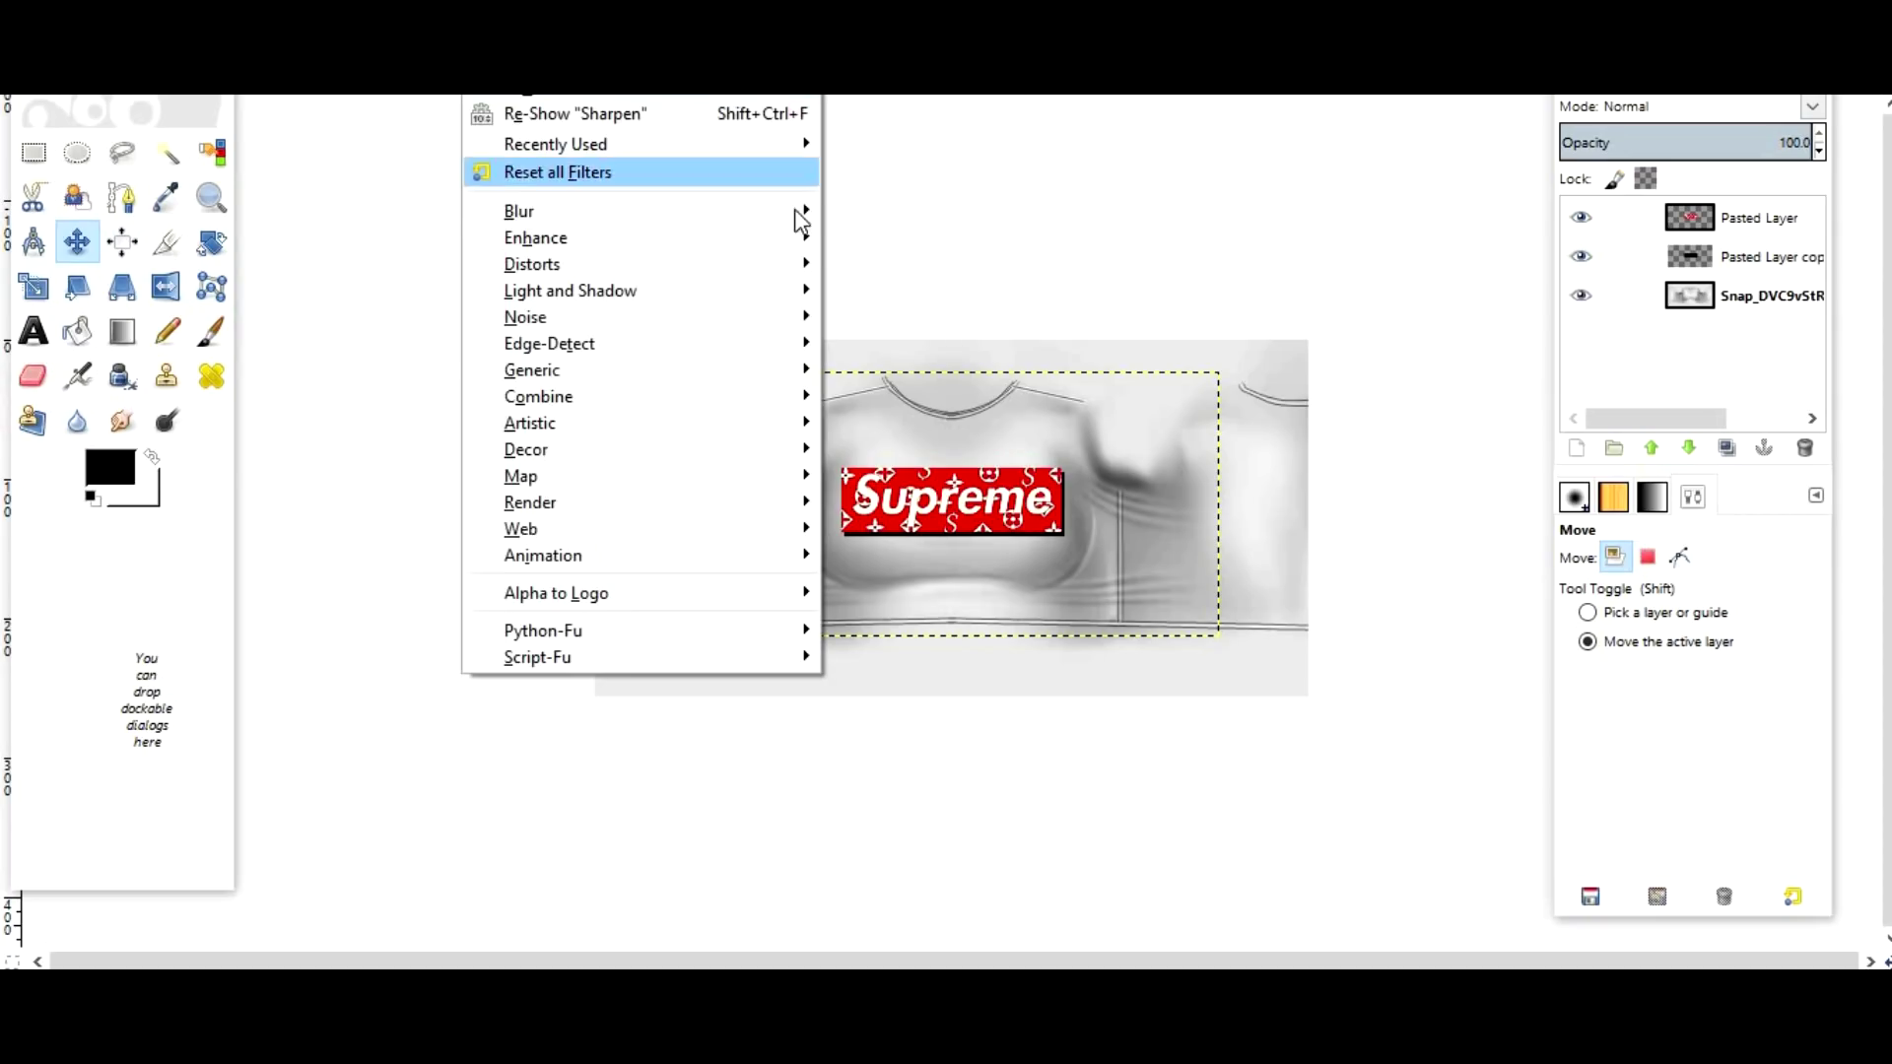
mouse_move(795, 210)
left_click(871, 211)
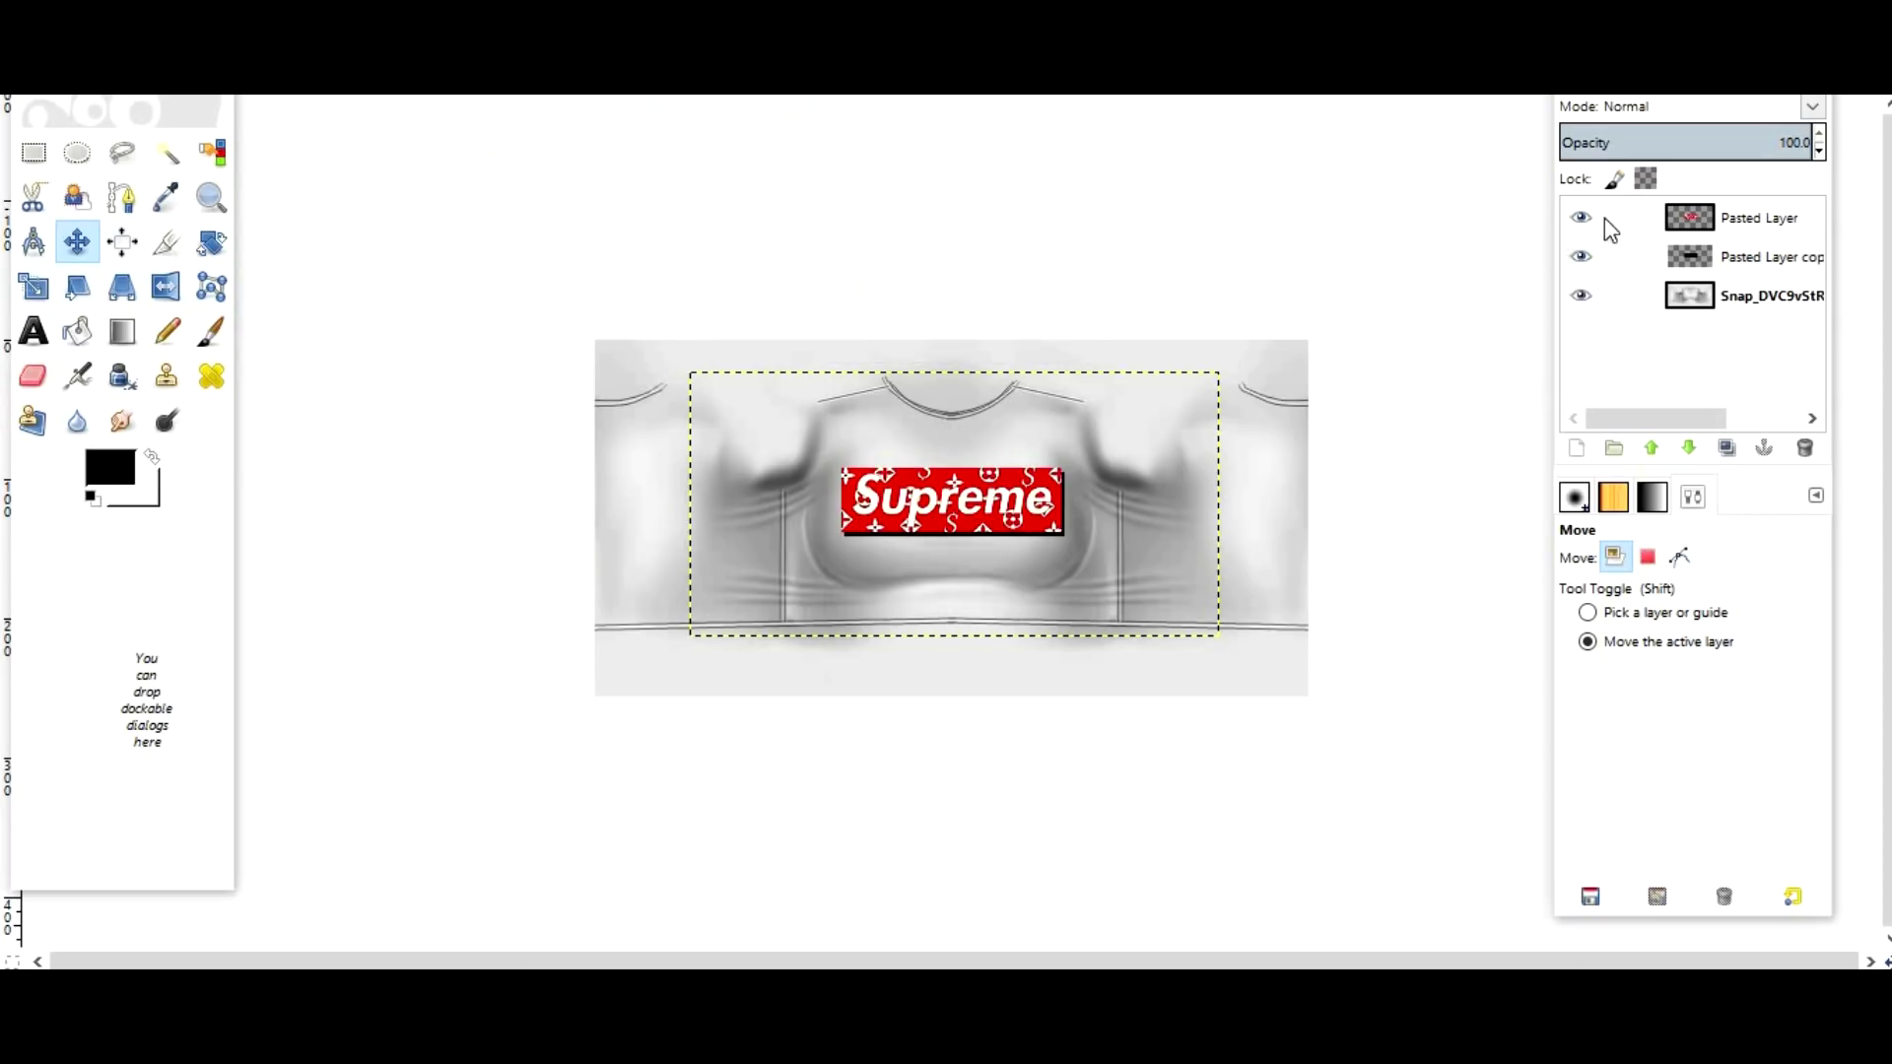
left_click(1601, 142)
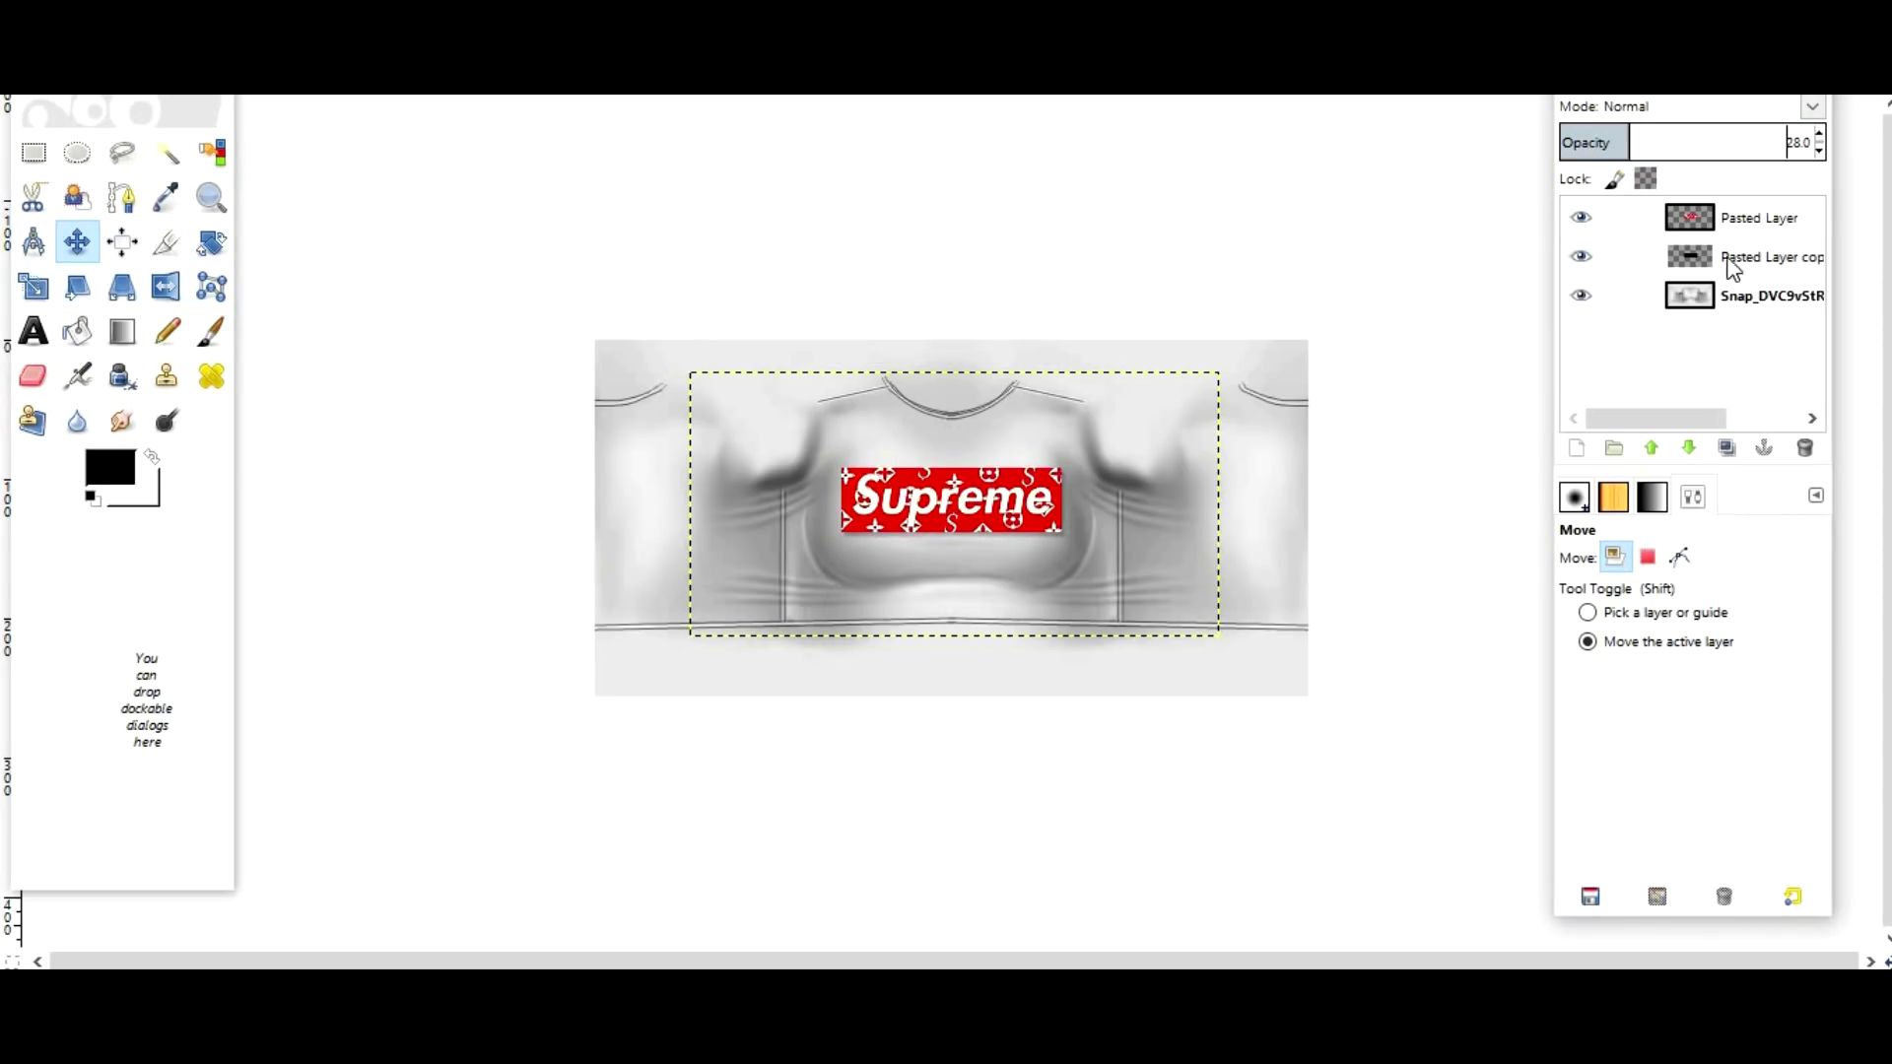
left_click(1621, 296)
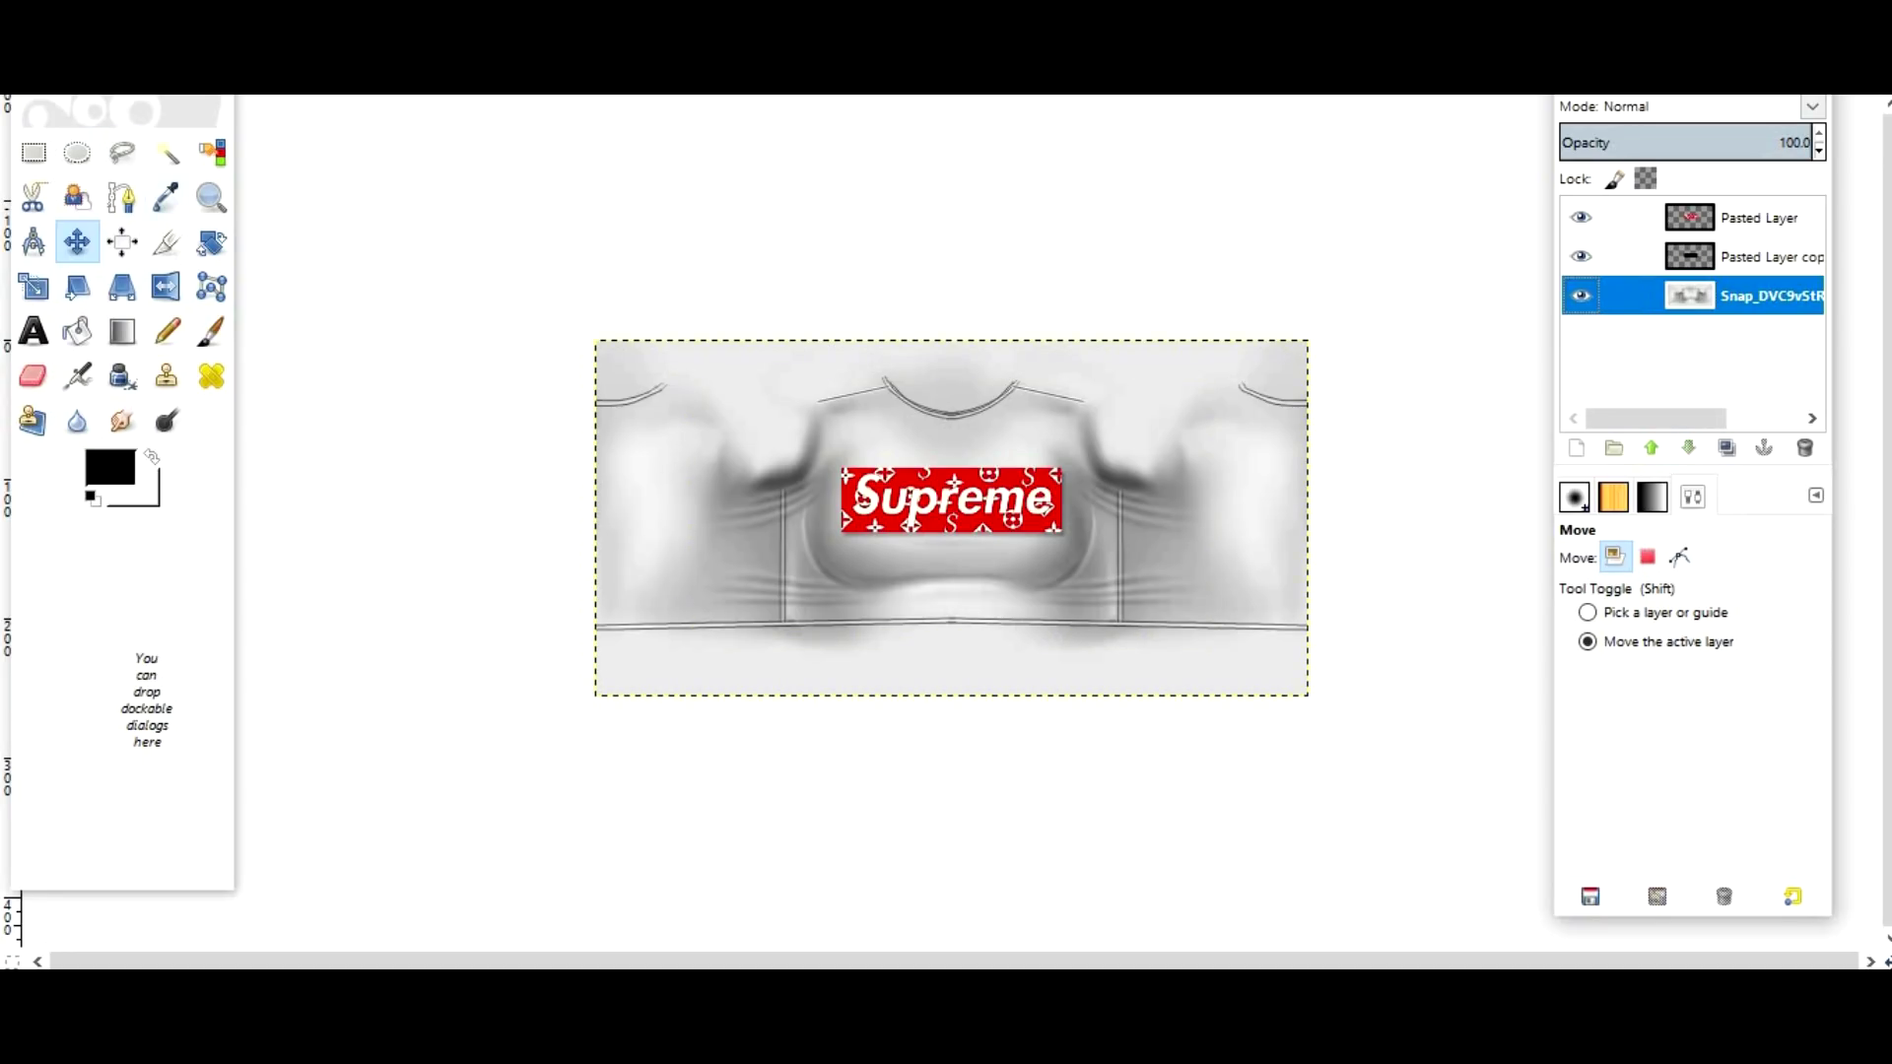
Export the finished shirt texture over the original Snap_DVC9vStRZD1707483726.jpg as a JPEG with quality 98
left_click_drag(726, 20, 838, 105)
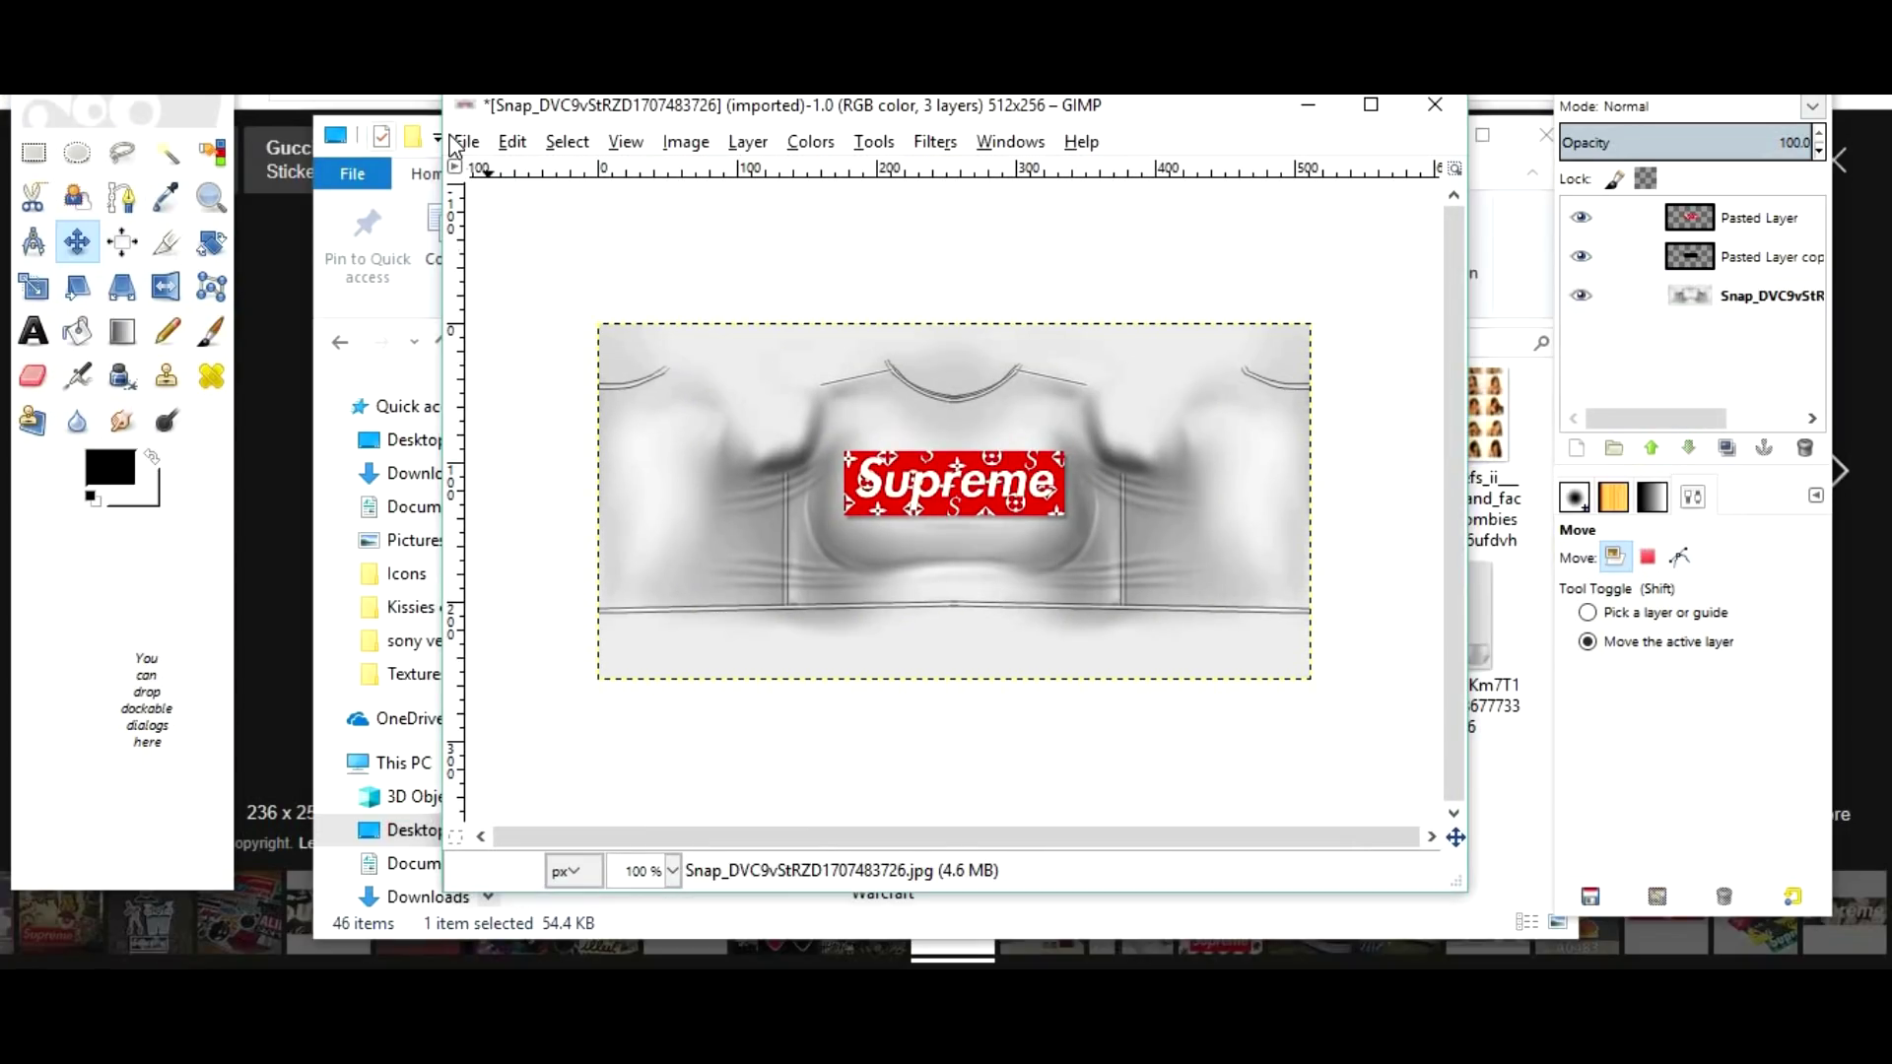
left_click(456, 139)
left_click(642, 519)
left_click(829, 488)
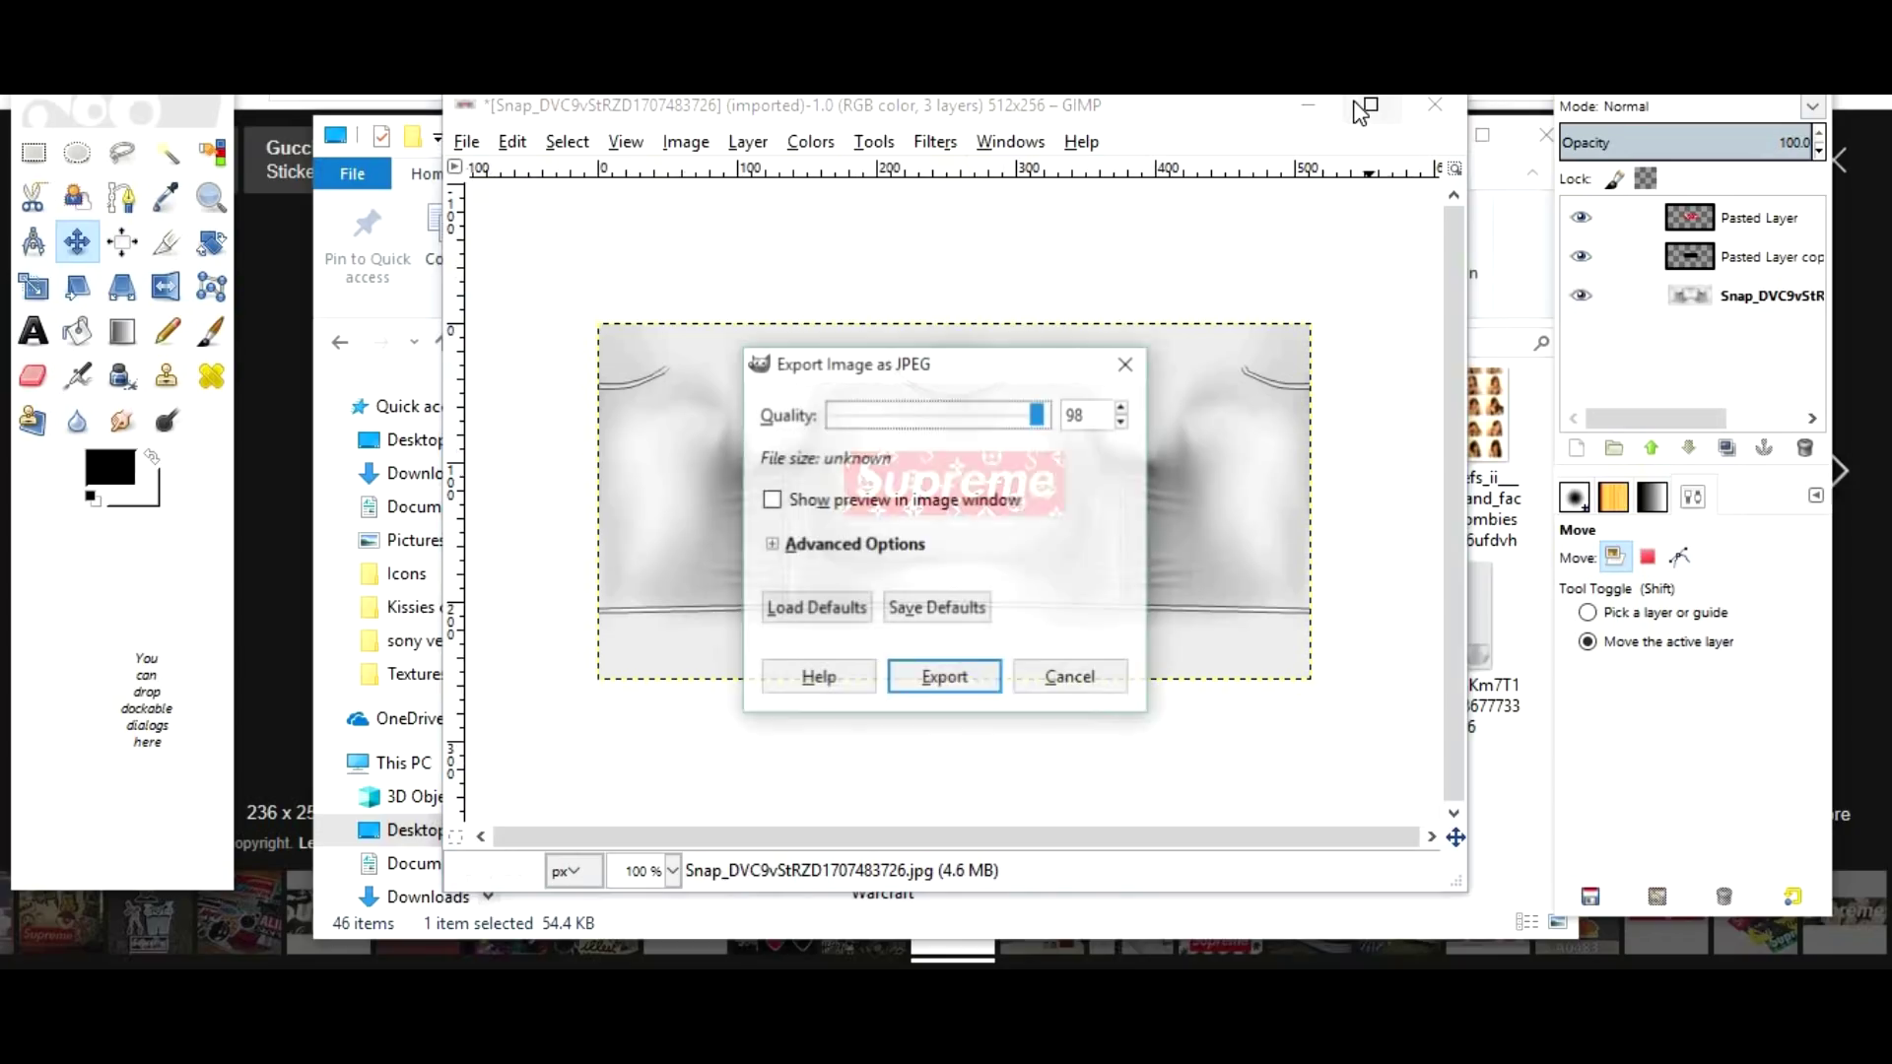
left_click(945, 676)
key("F11")
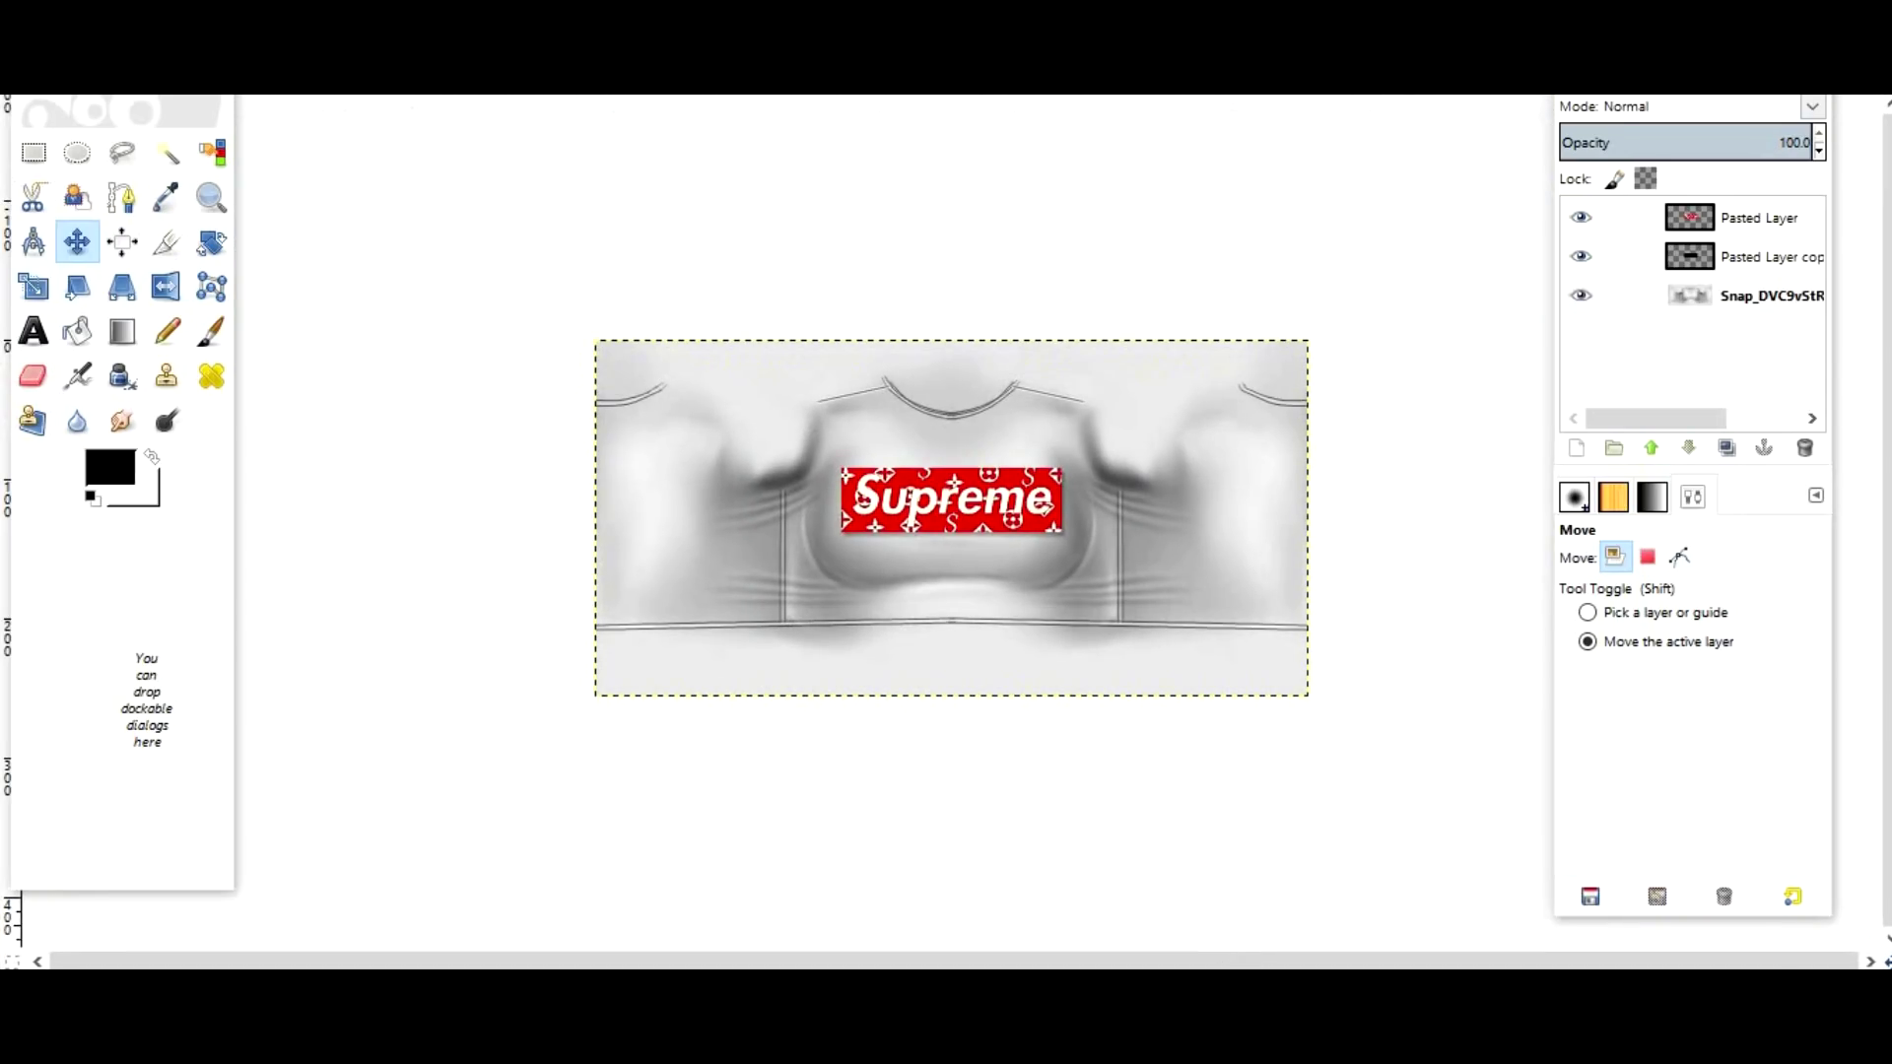
key("alt+Tab")
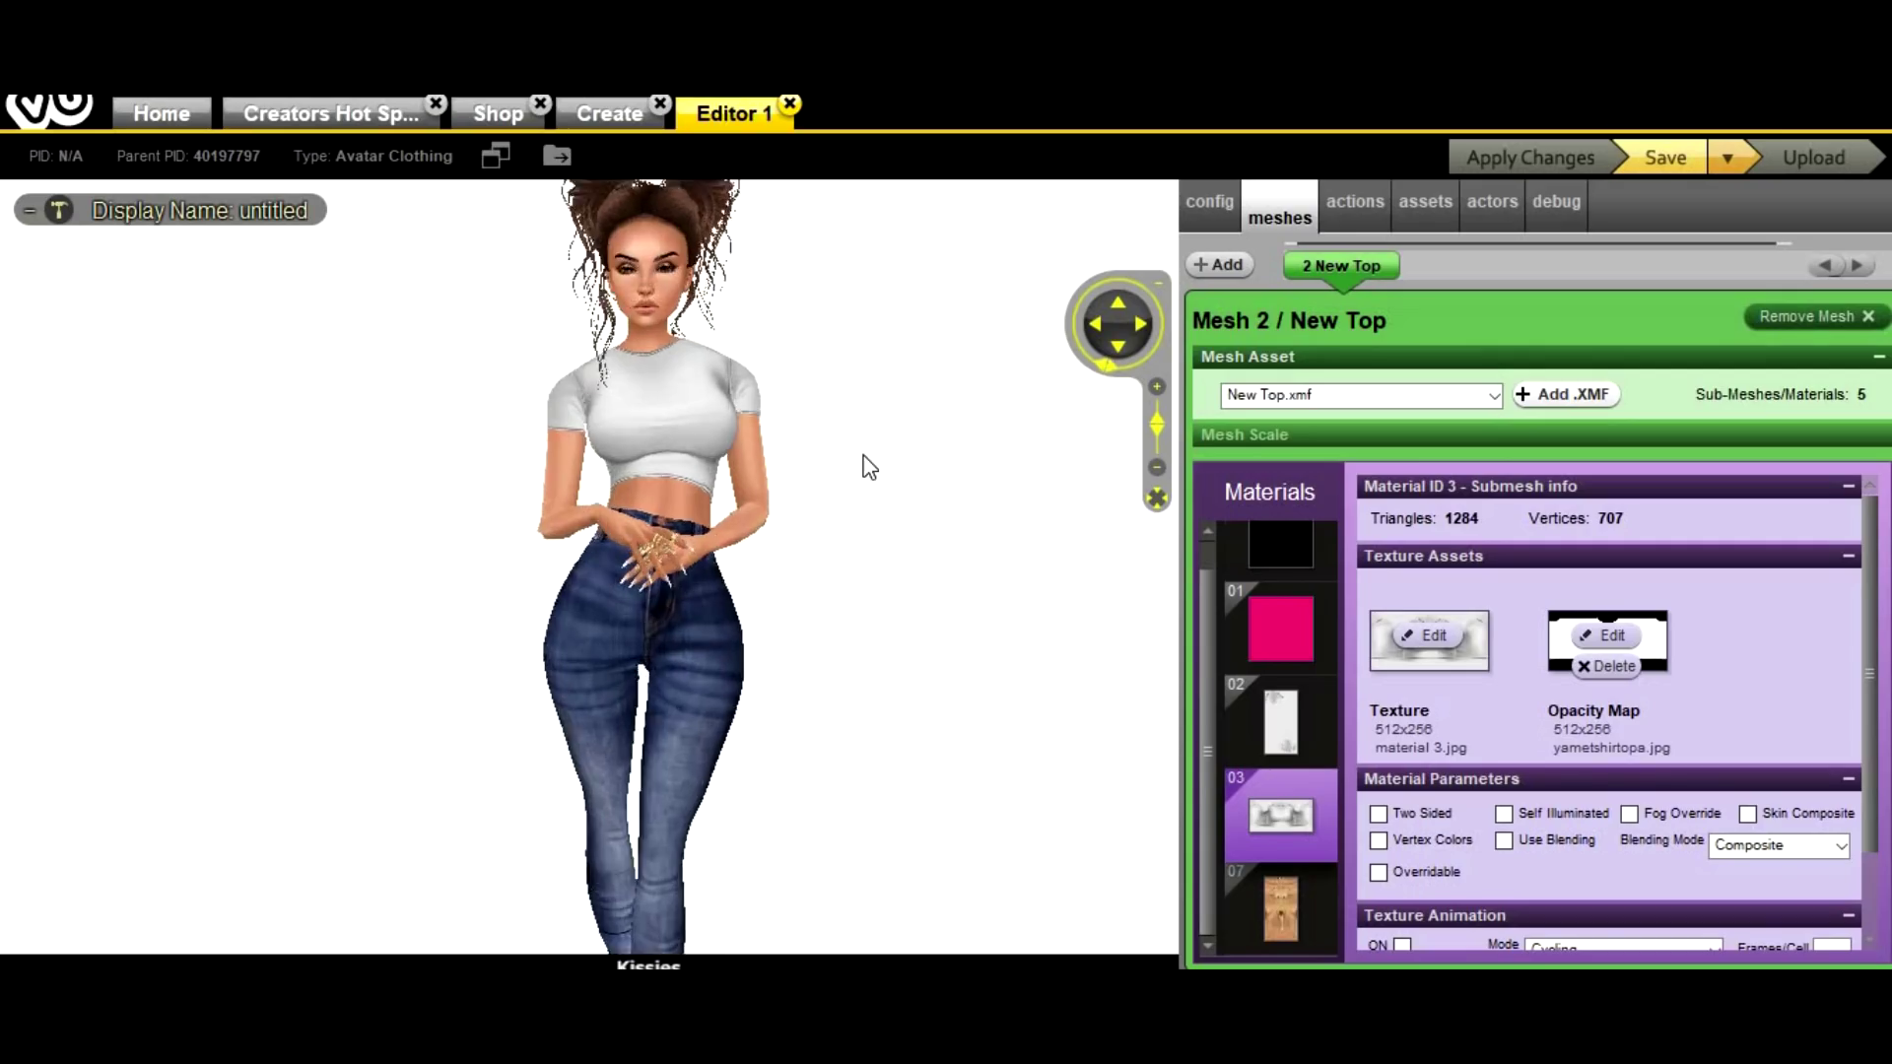
left_click(1406, 640)
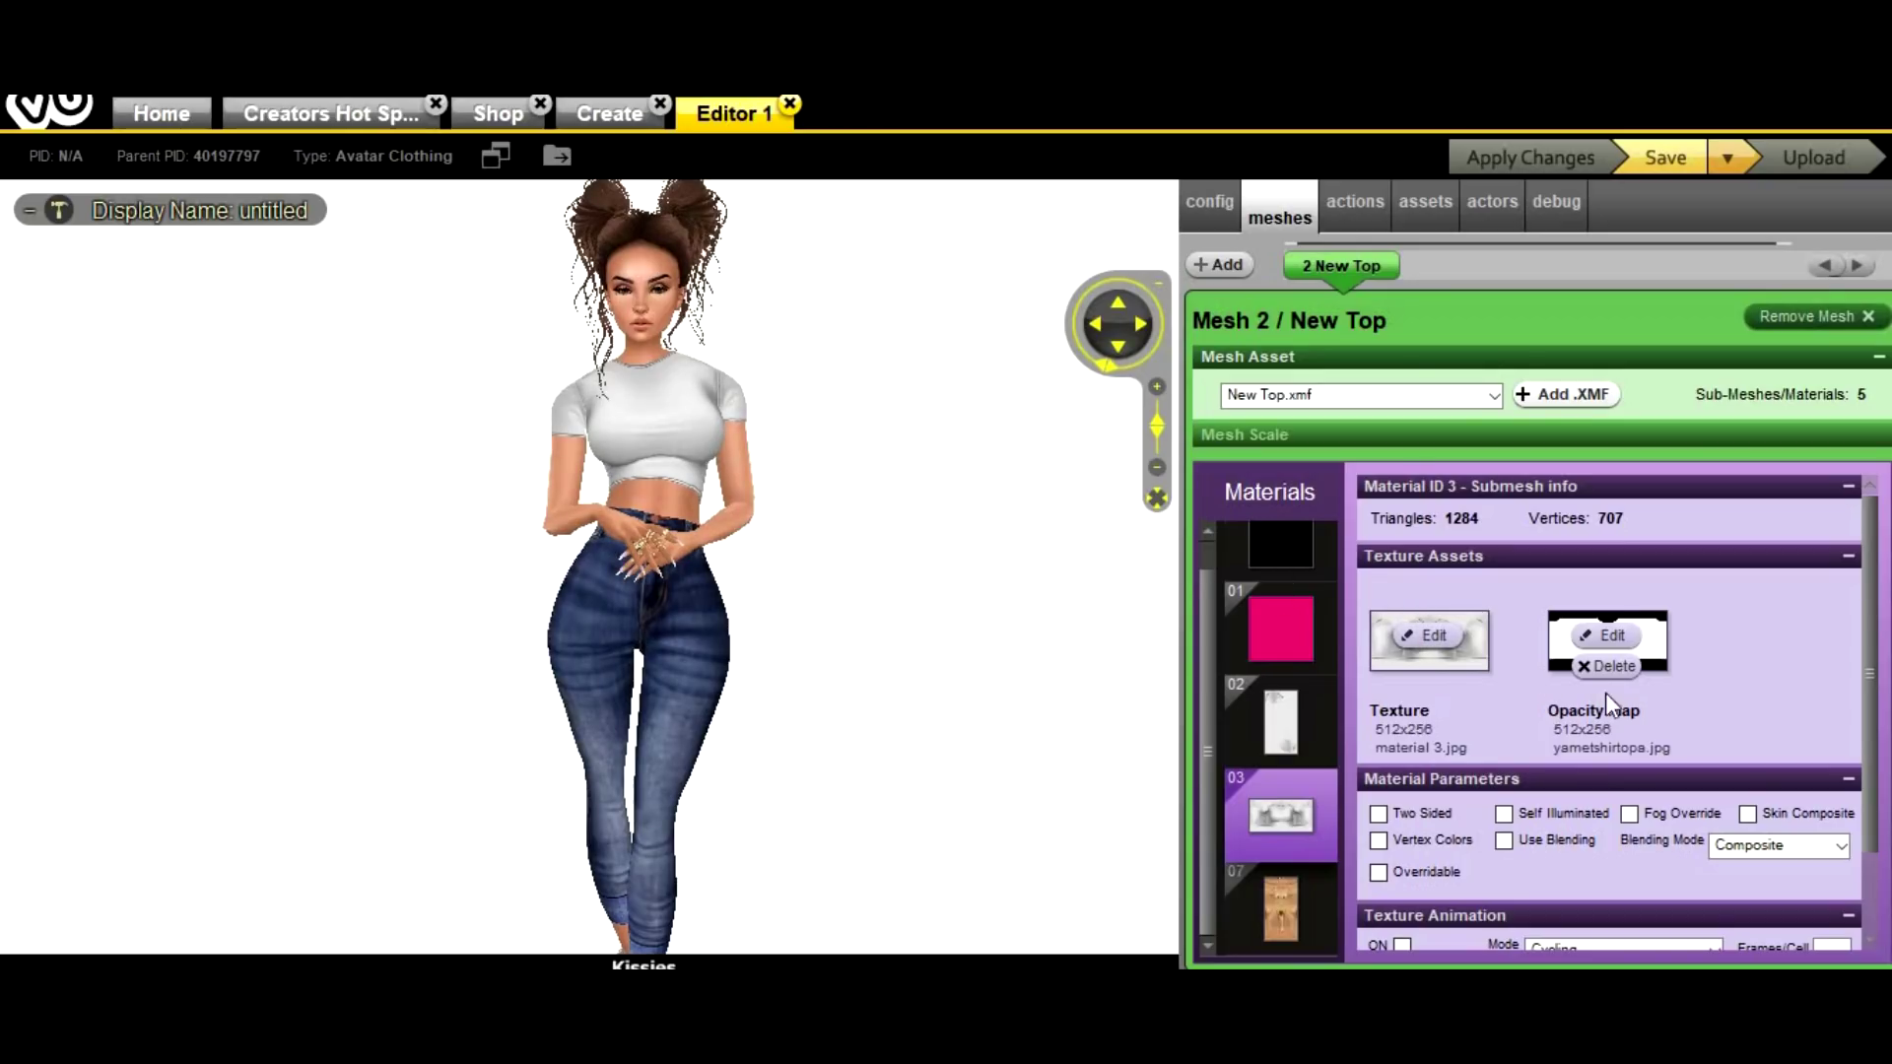
left_click(1429, 635)
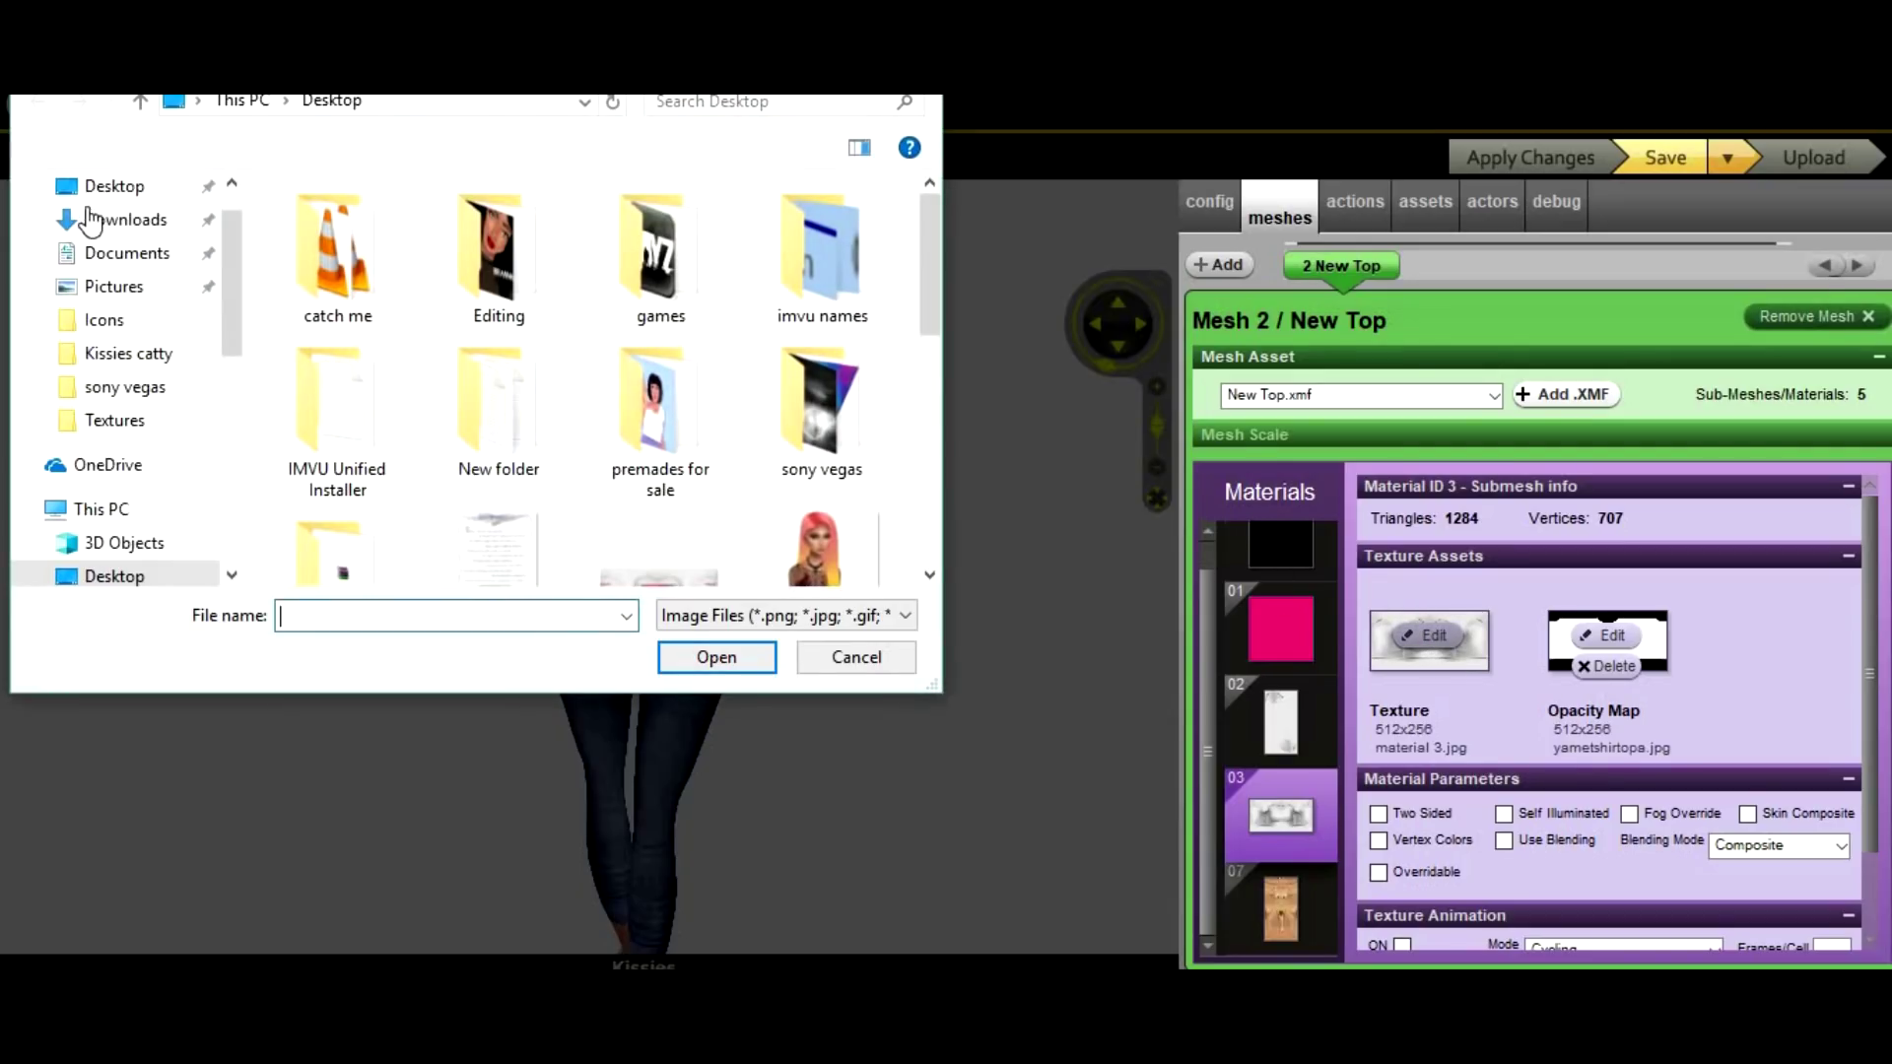
left_click_drag(934, 276, 936, 518)
left_click(700, 508)
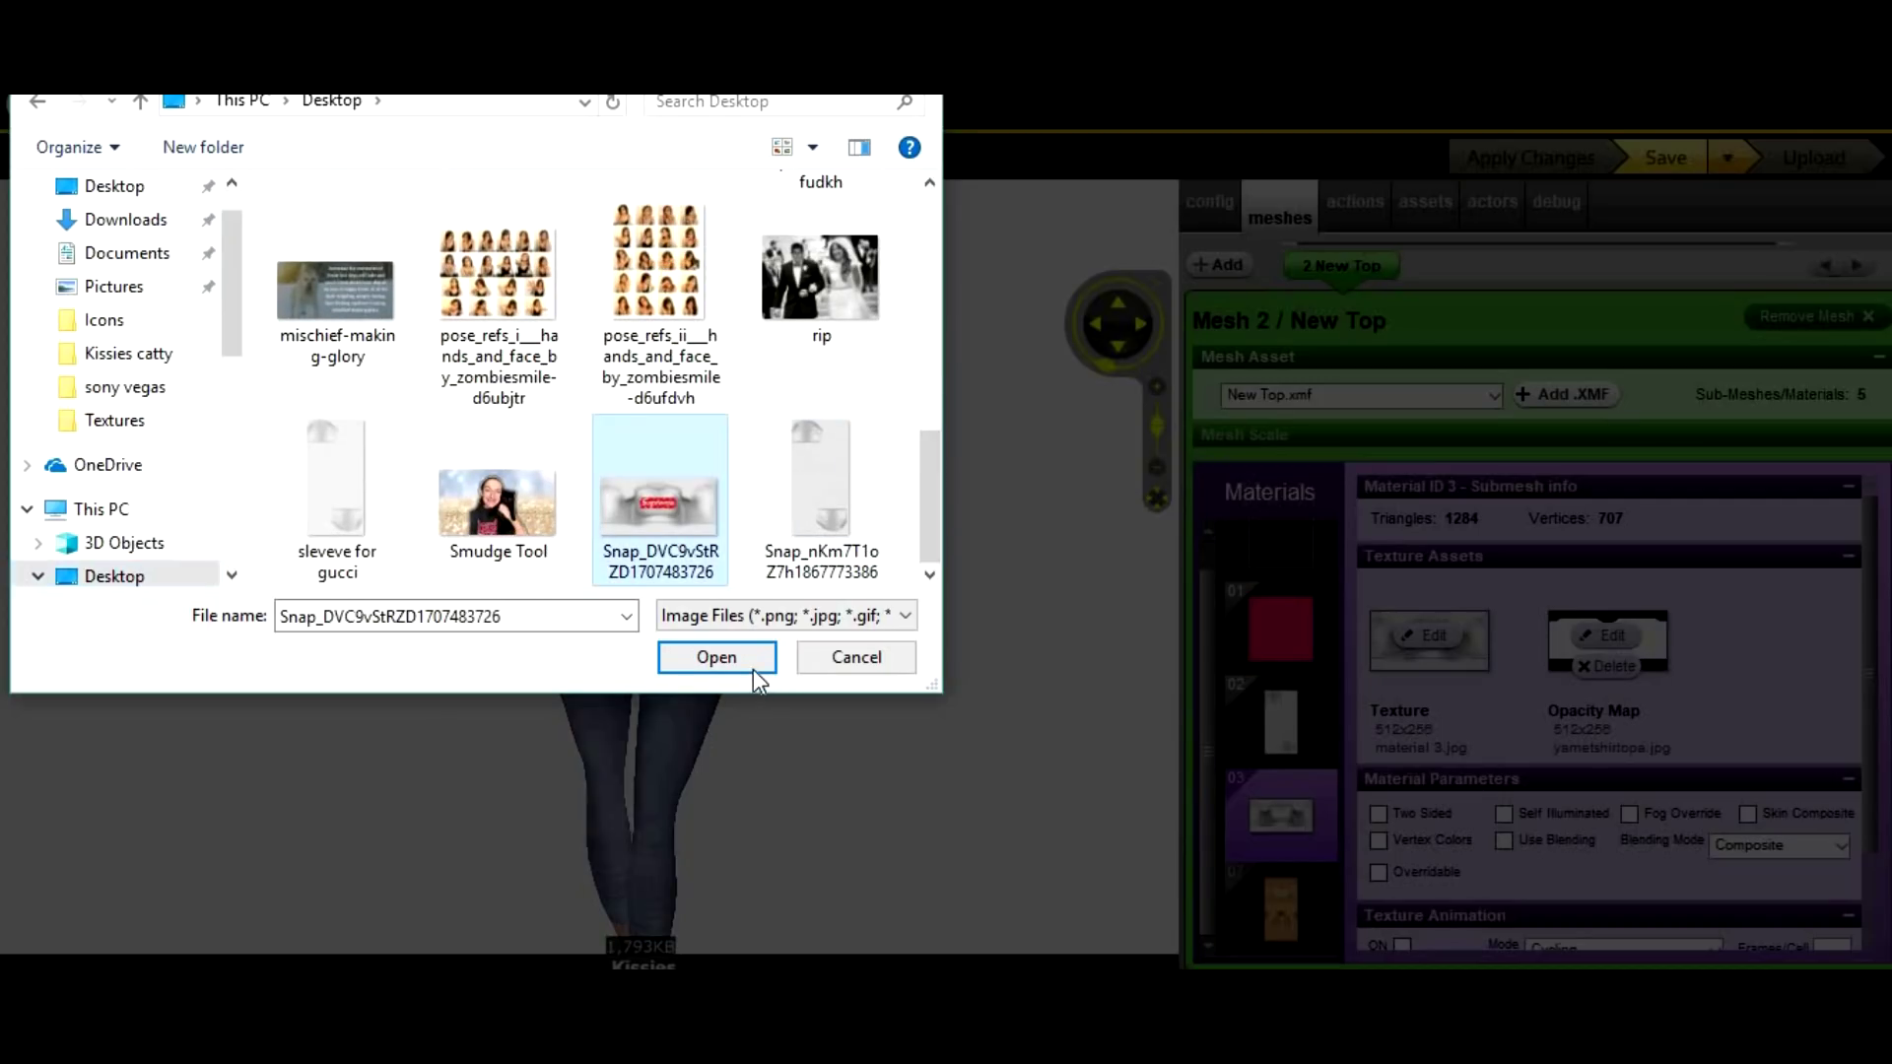
left_click(753, 668)
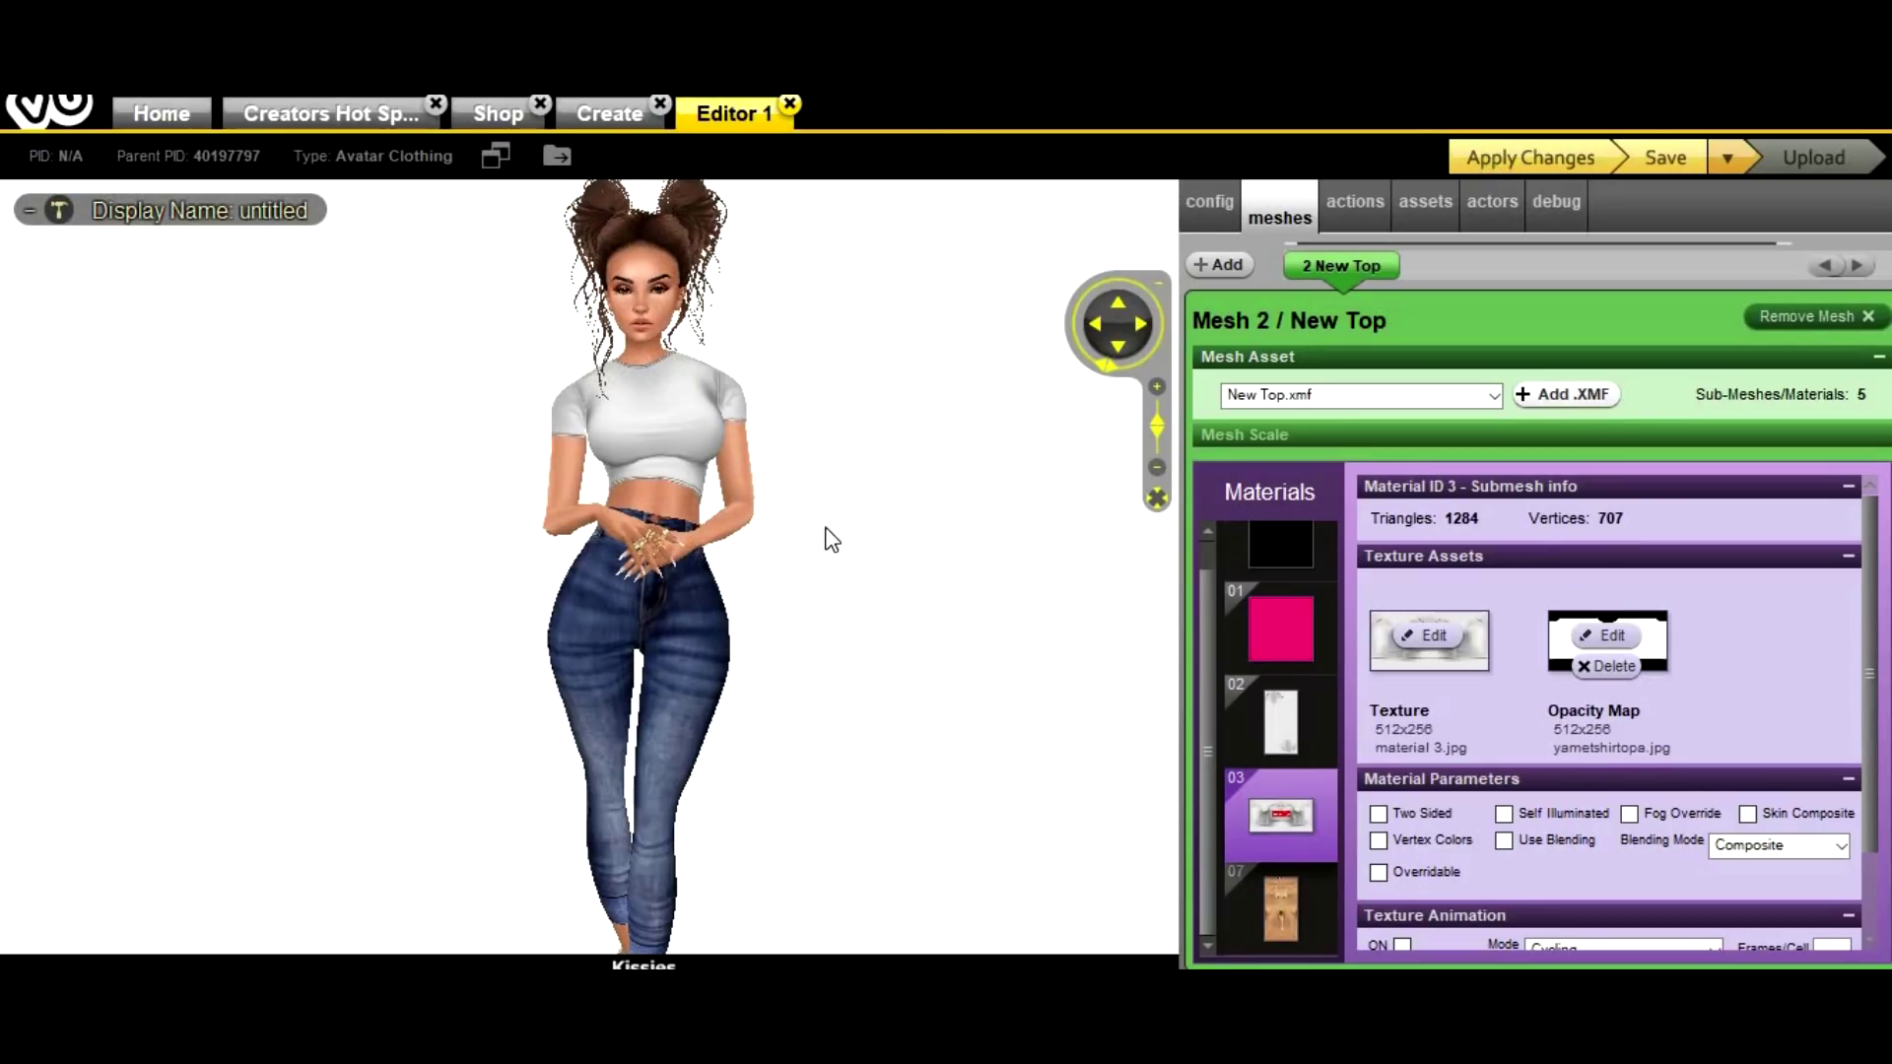
left_click_drag(895, 484, 965, 528)
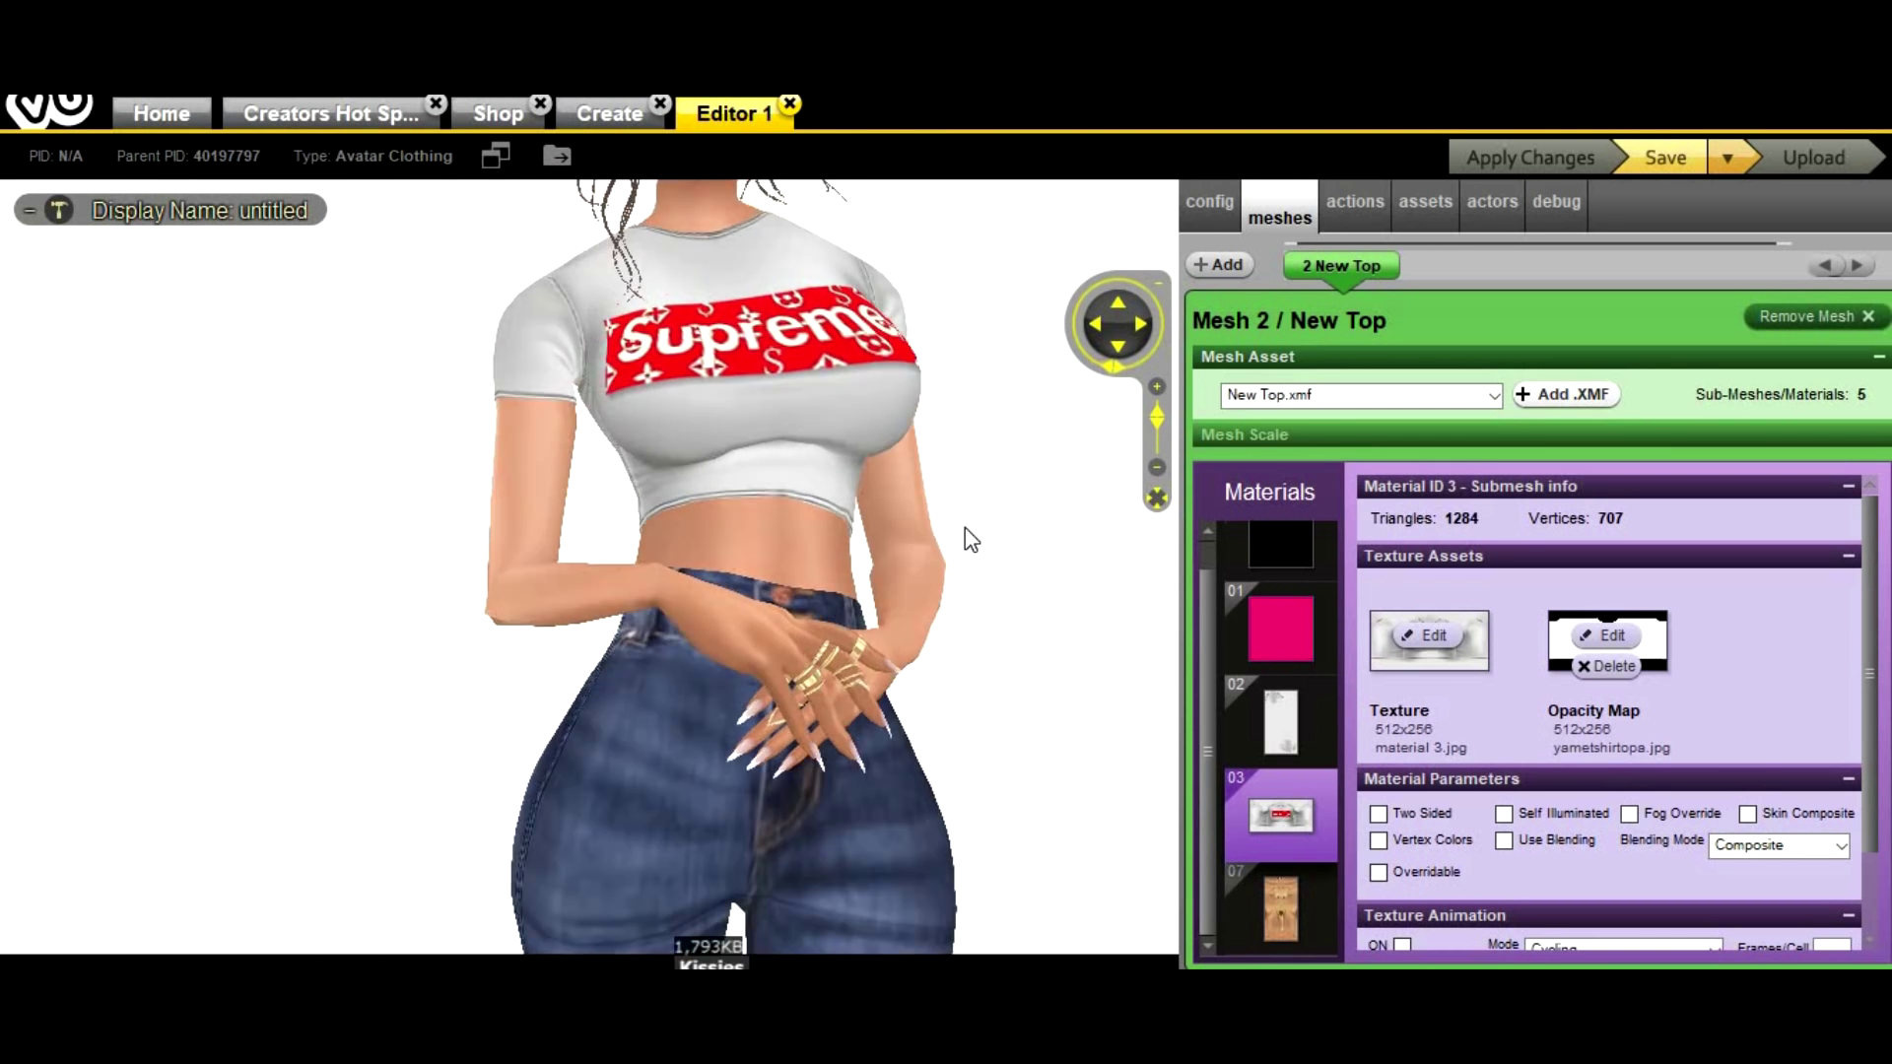
scroll(971, 537, "down", 4)
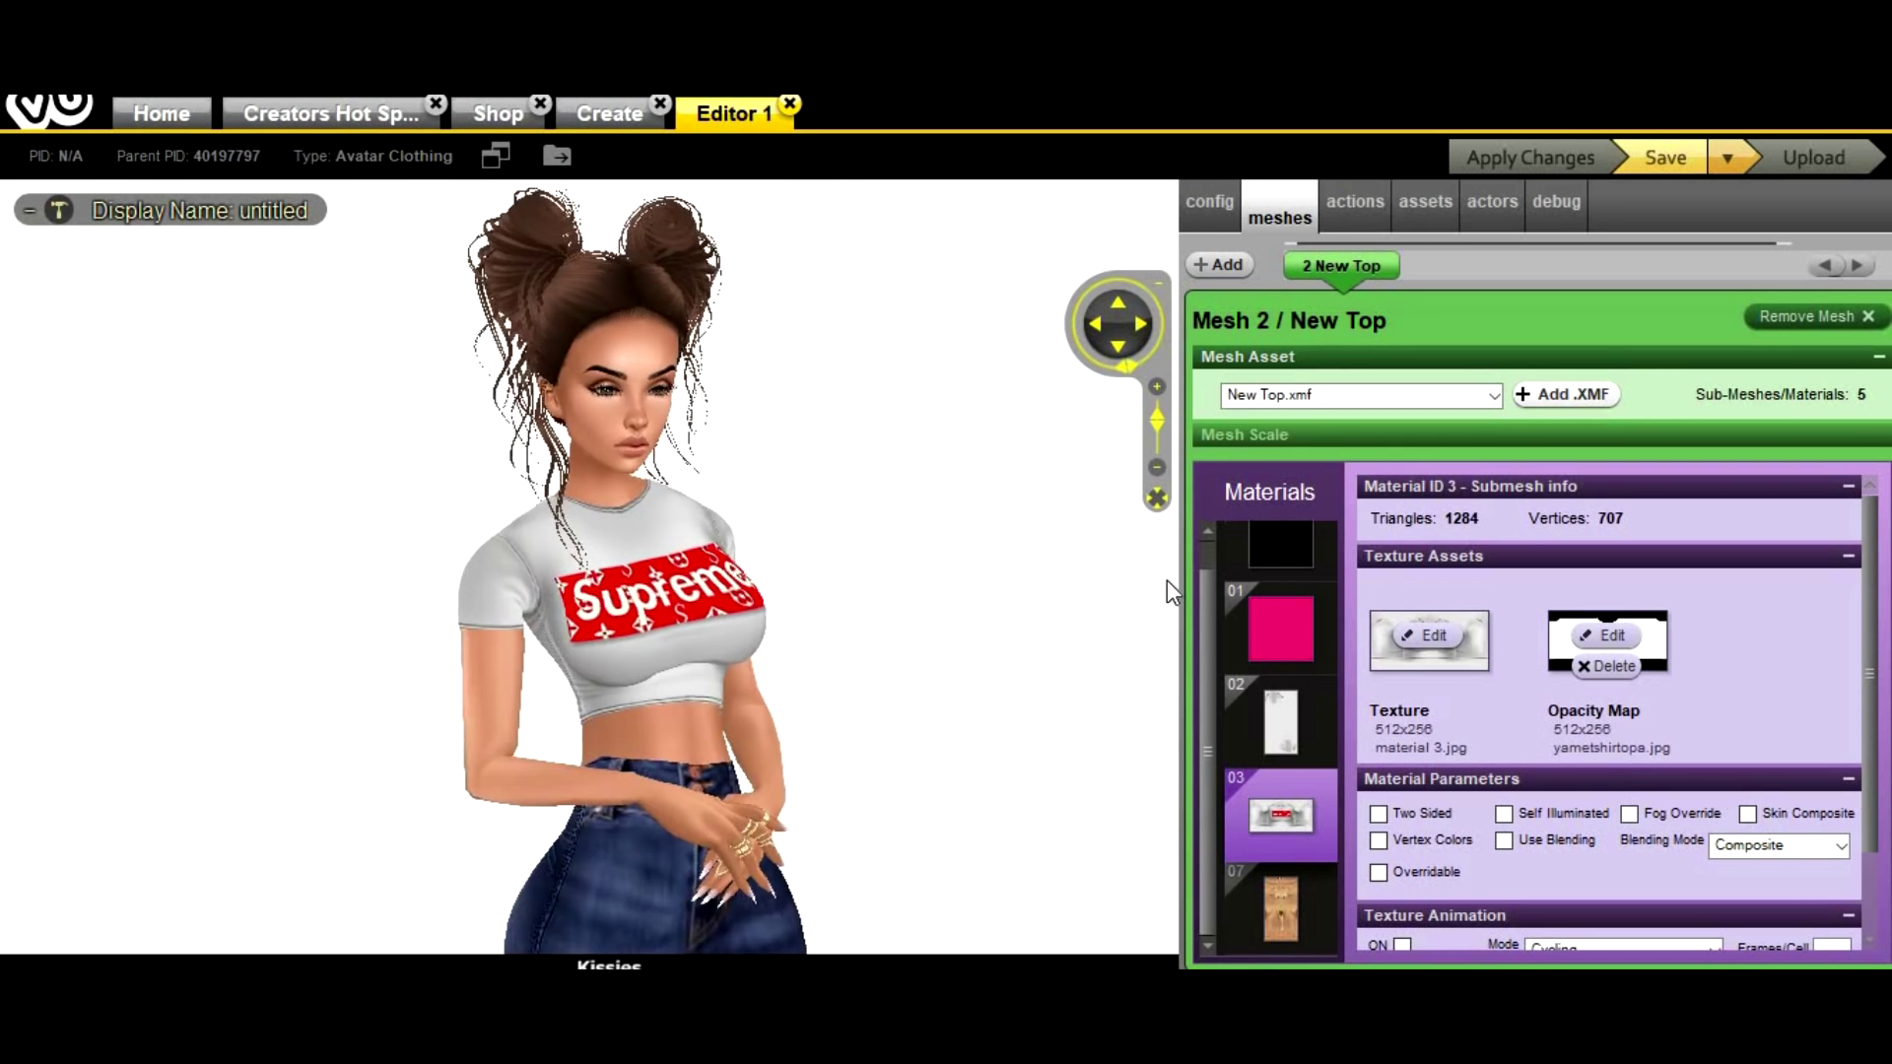
mouse_move(985, 581)
left_mouse_down()
mouse_move(844, 594)
mouse_move(920, 595)
mouse_move(1143, 670)
left_mouse_up()
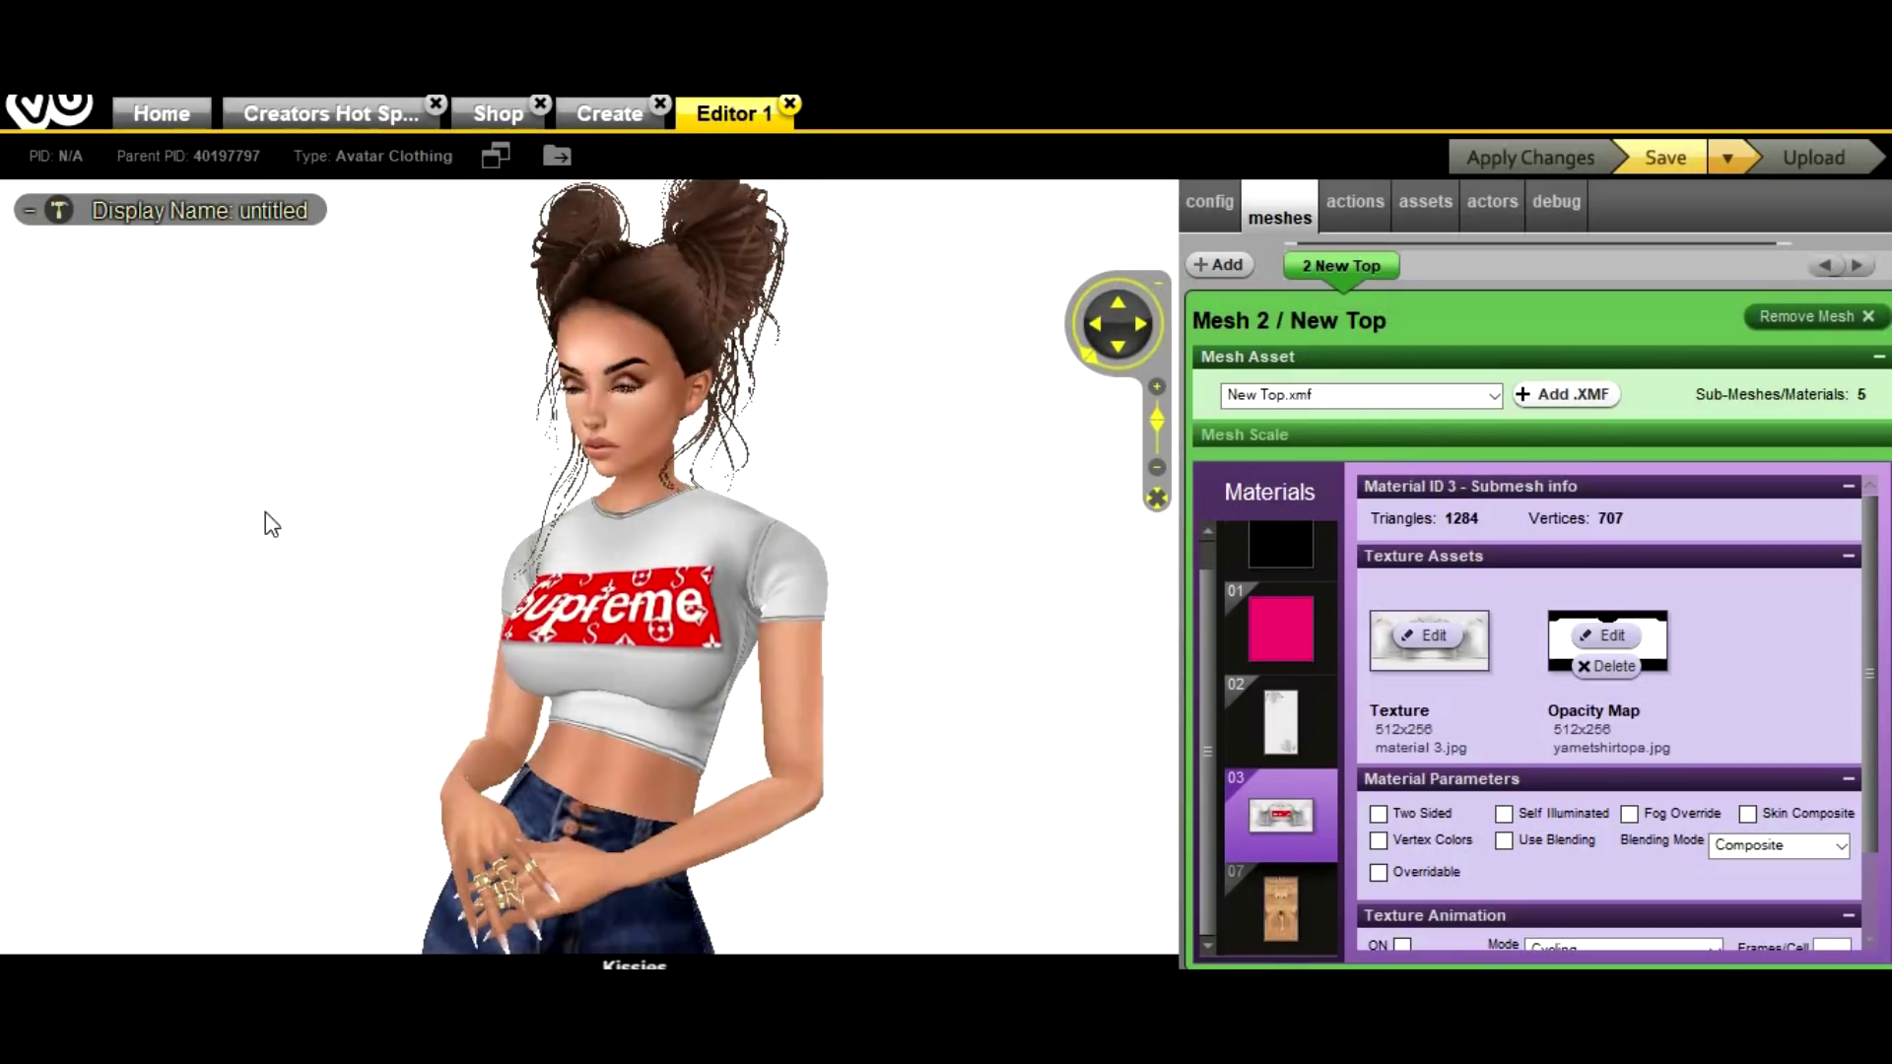
mouse_move(705, 508)
left_mouse_down()
mouse_move(845, 506)
mouse_move(234, 510)
left_mouse_up()
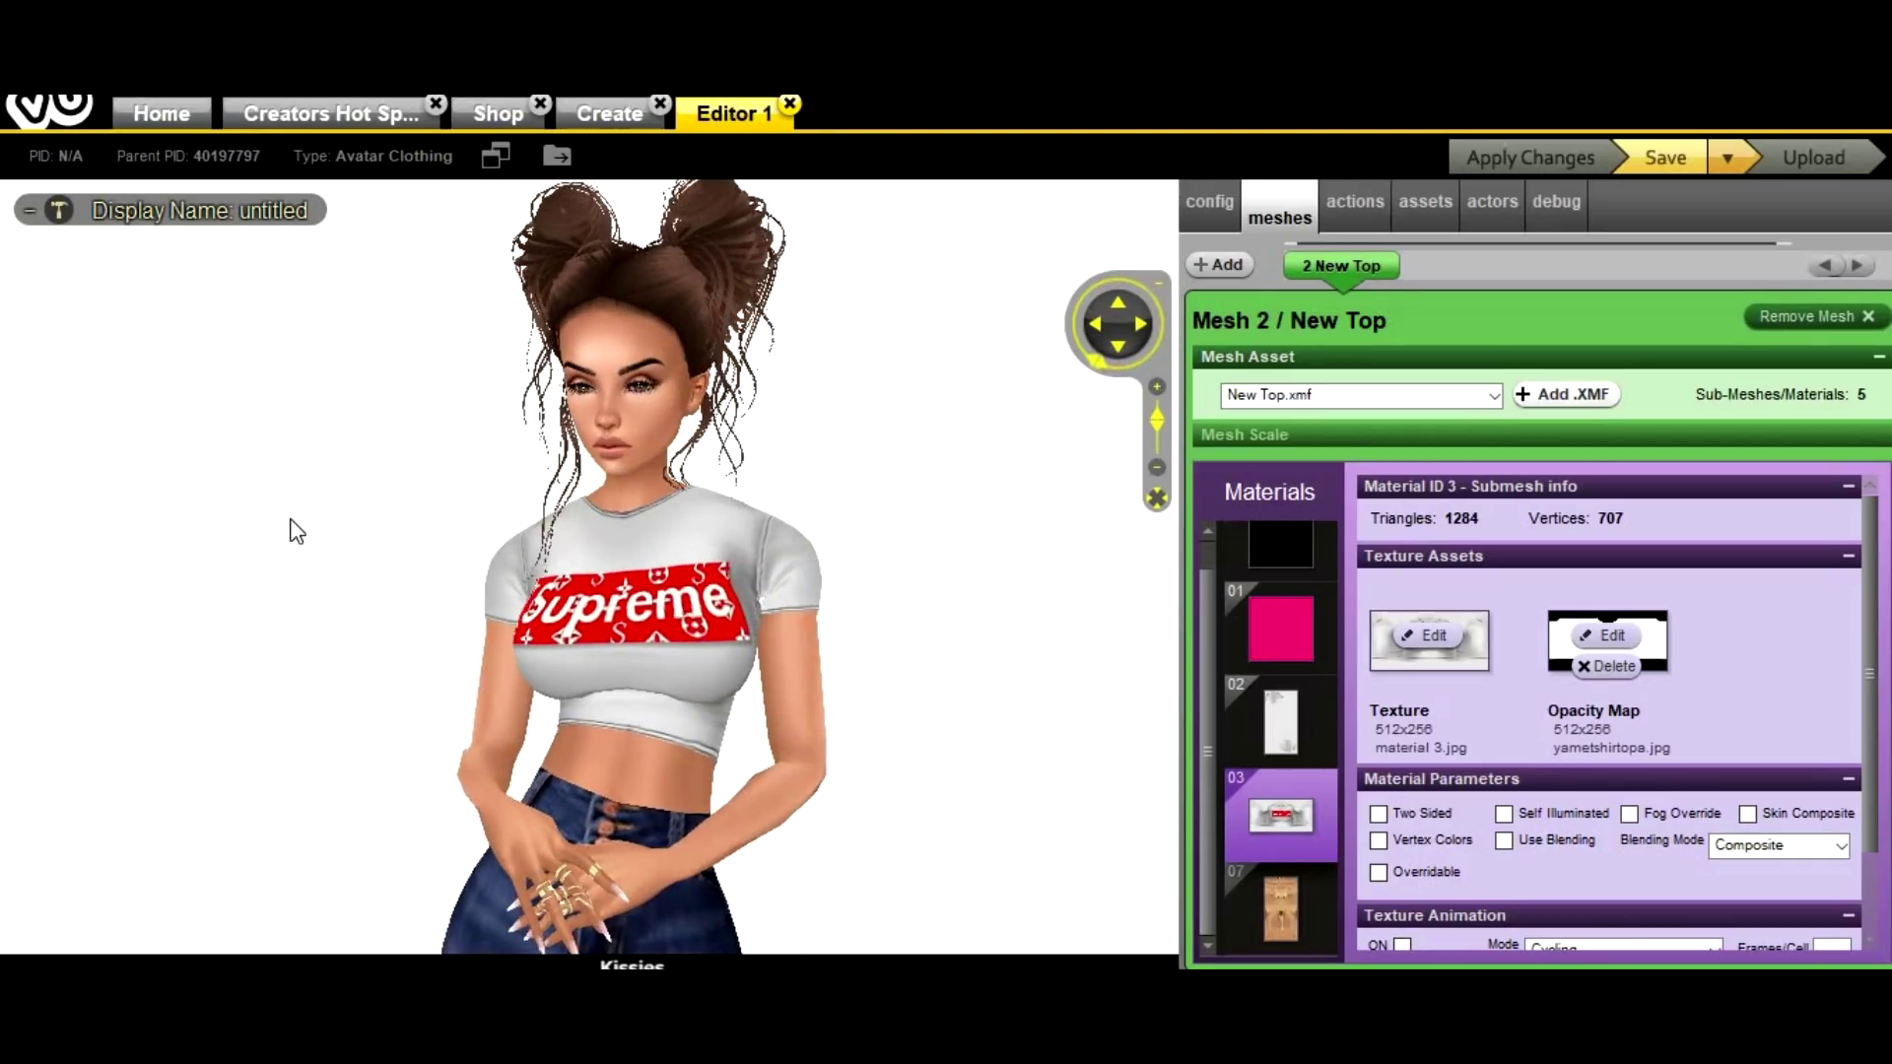
Load the gucci tee image as material 03's texture and apply it to the avatar's top
left_click(1429, 636)
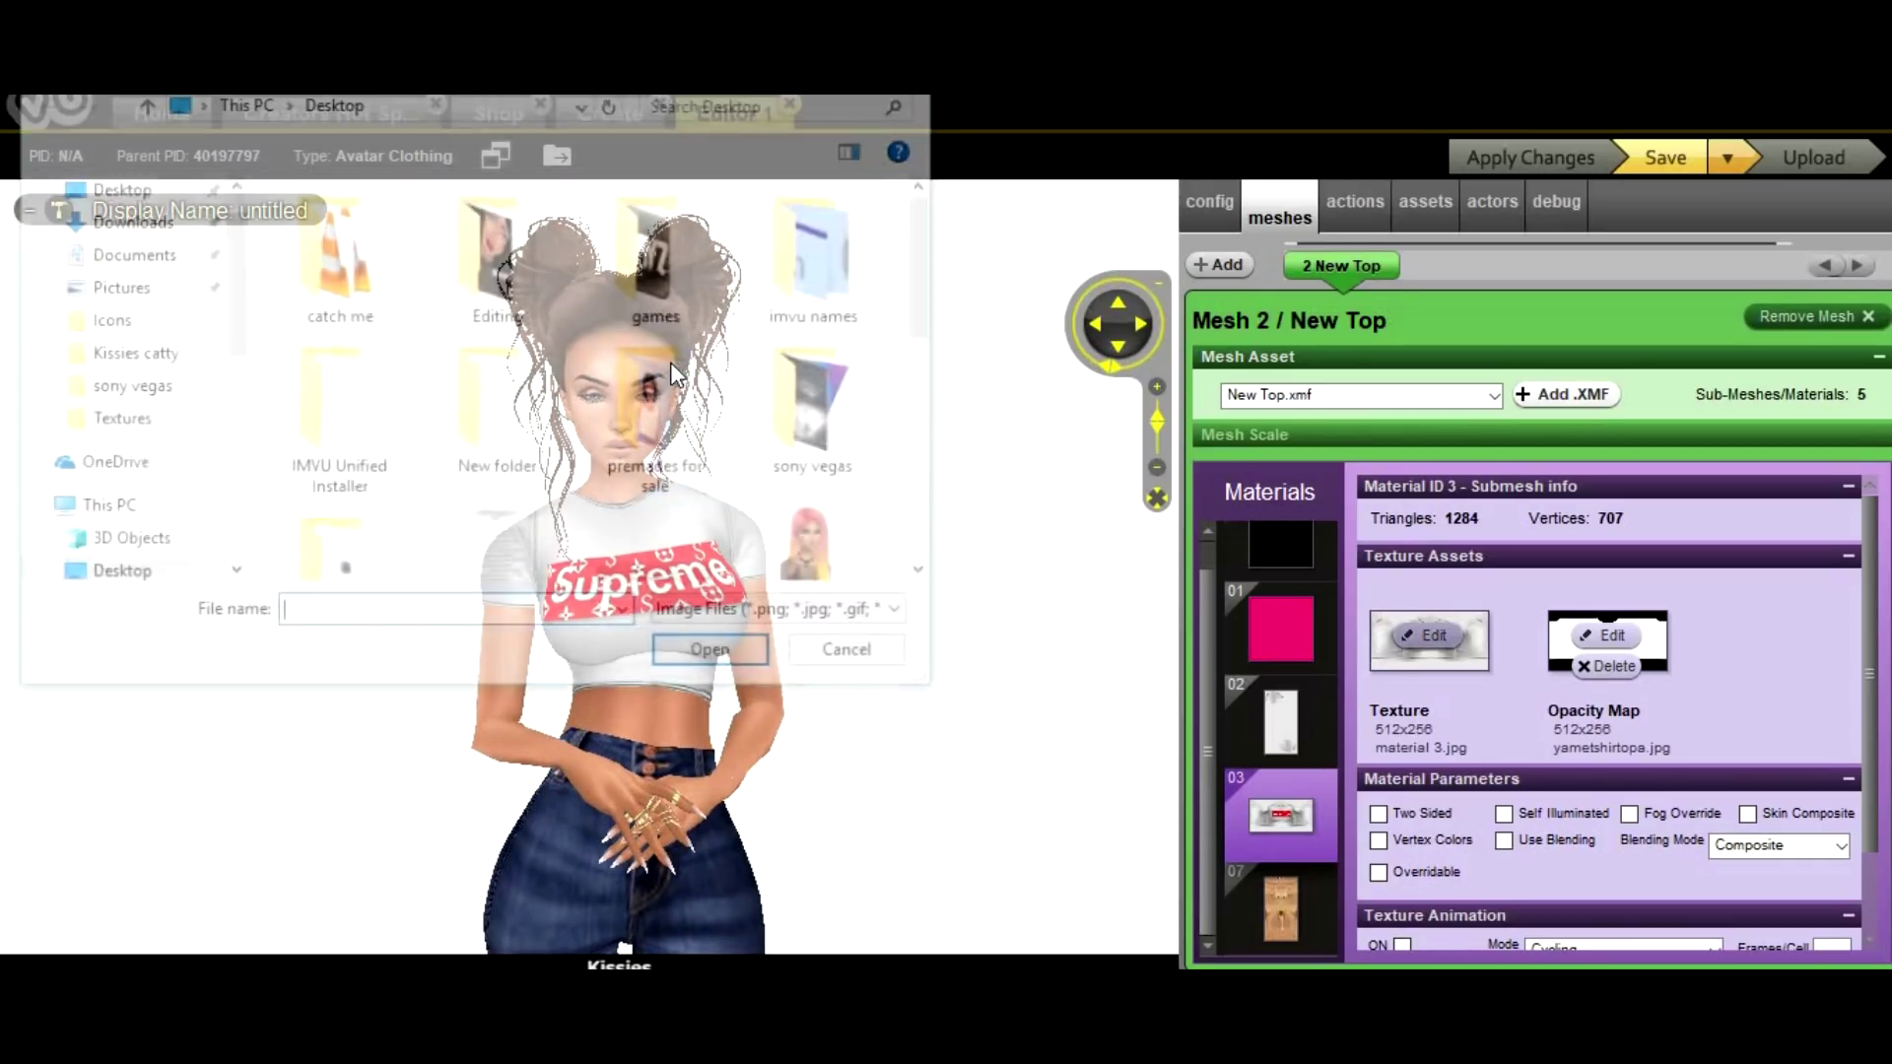
scroll(644, 481, "down", 5)
scroll(644, 481, "up", 2)
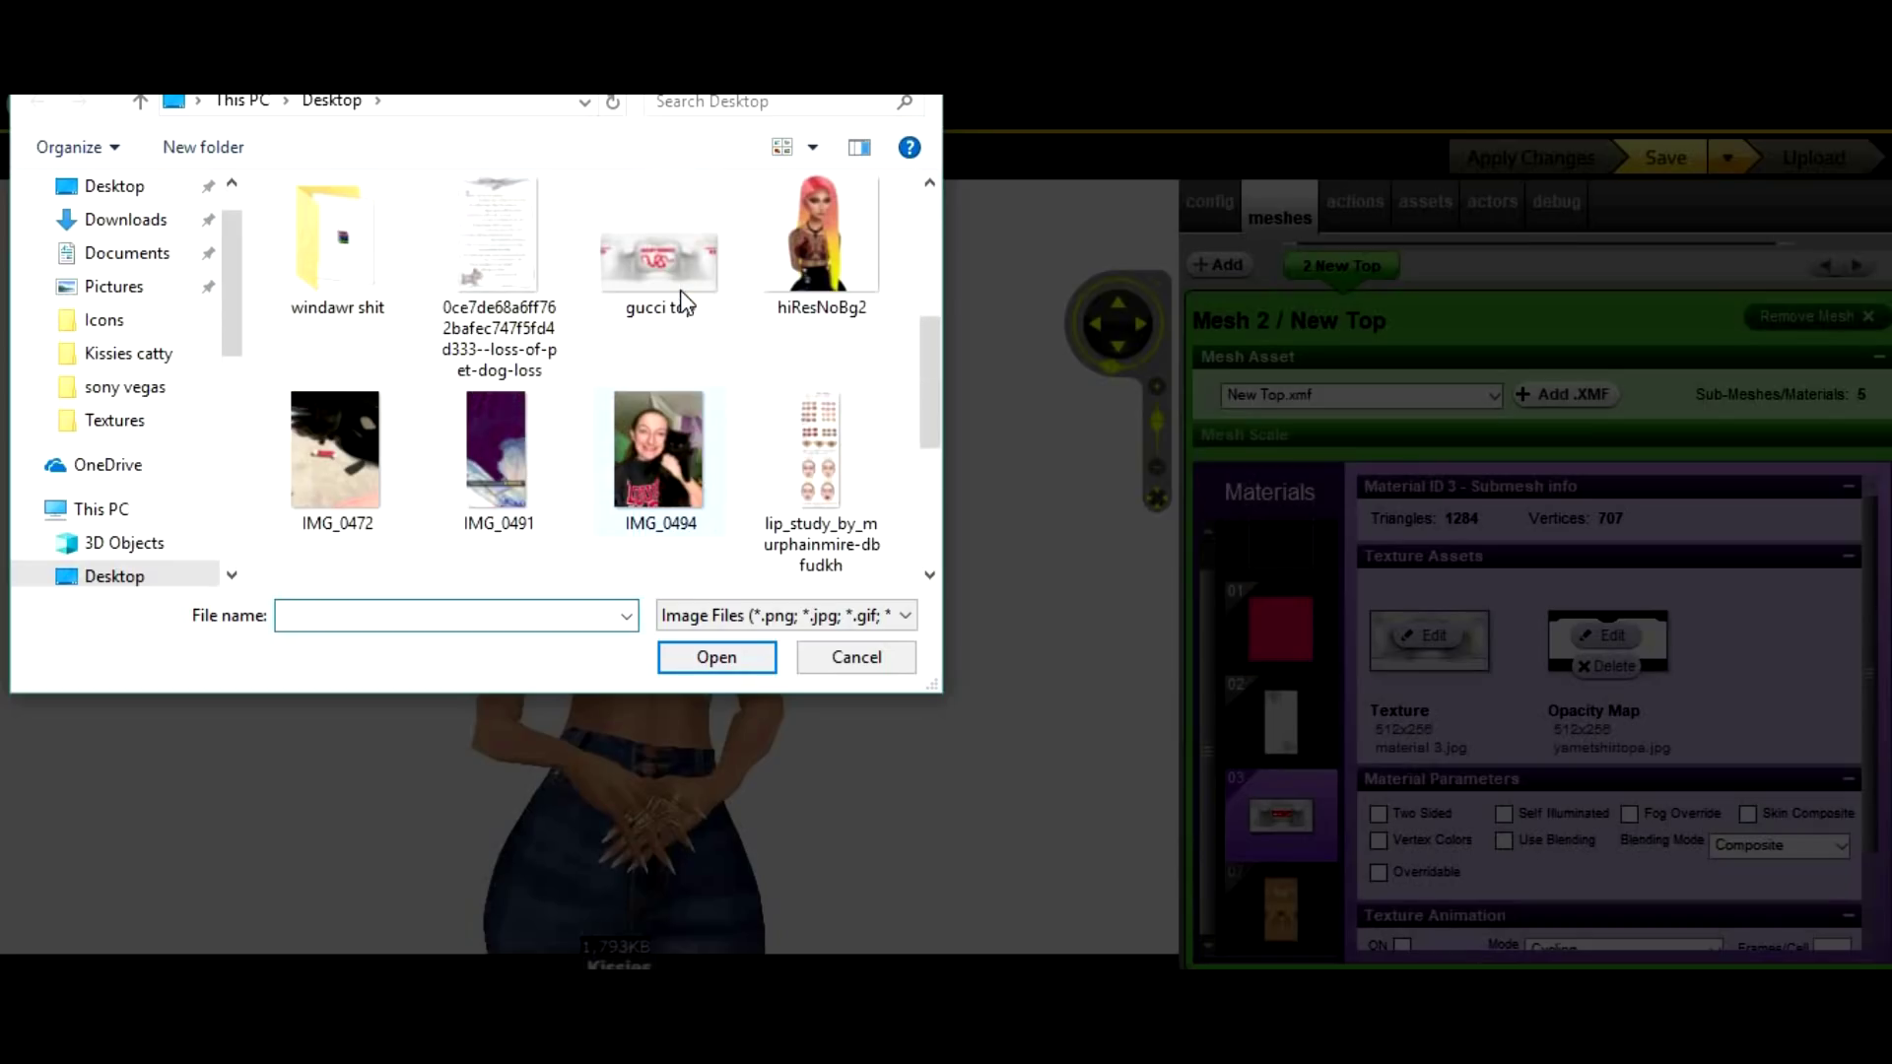
double_click(672, 290)
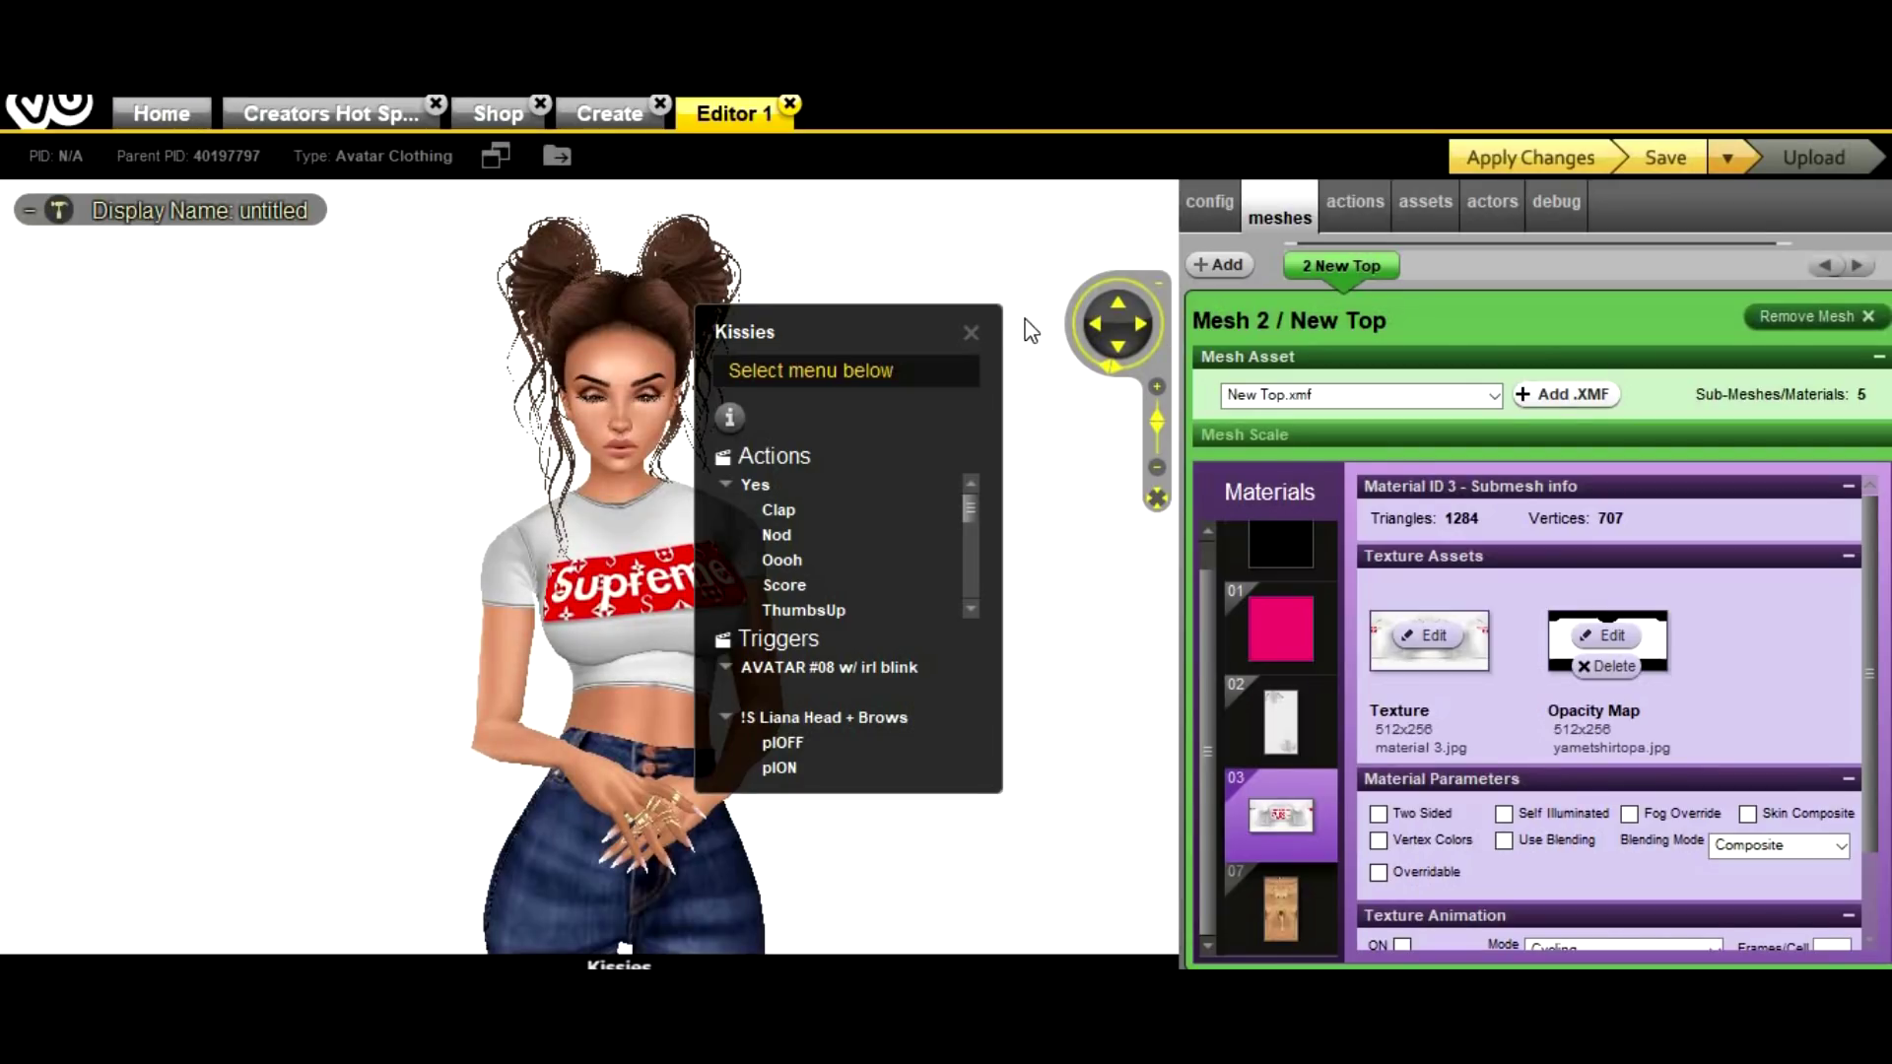
left_click(971, 332)
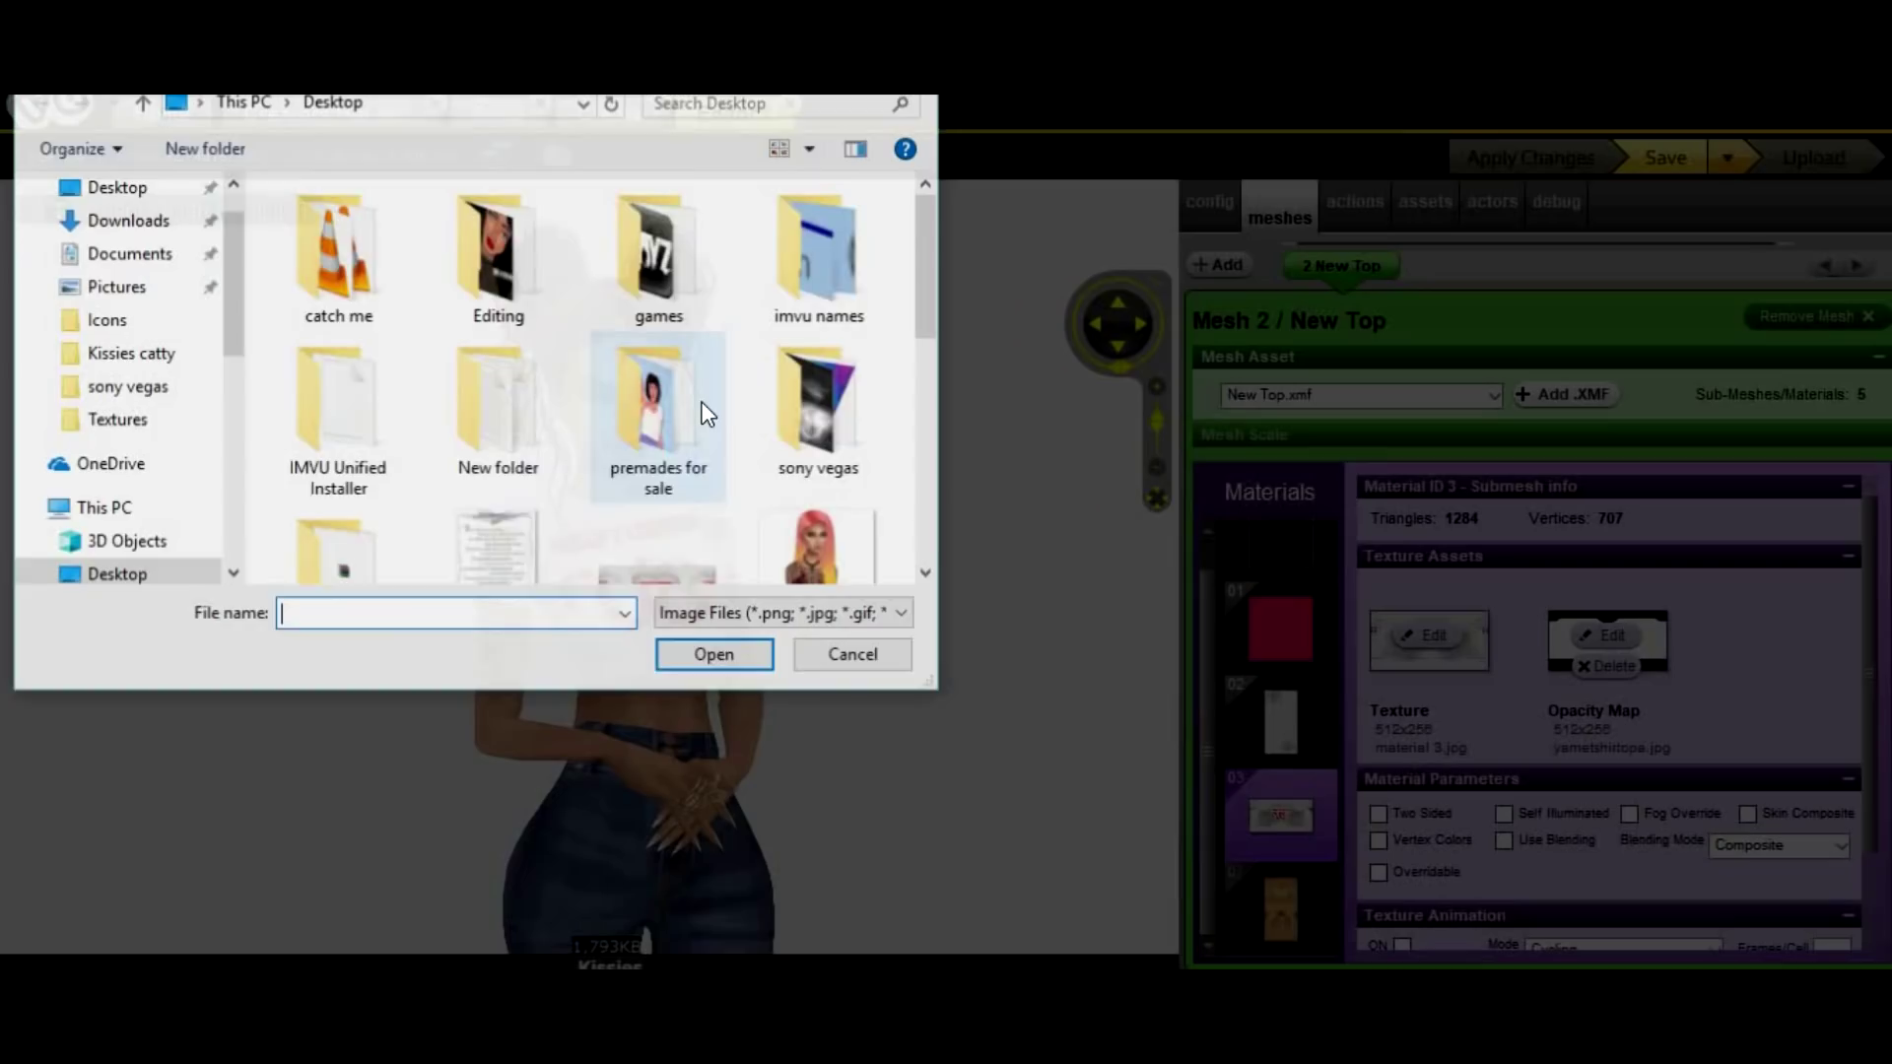
scroll(682, 477, "down", 5)
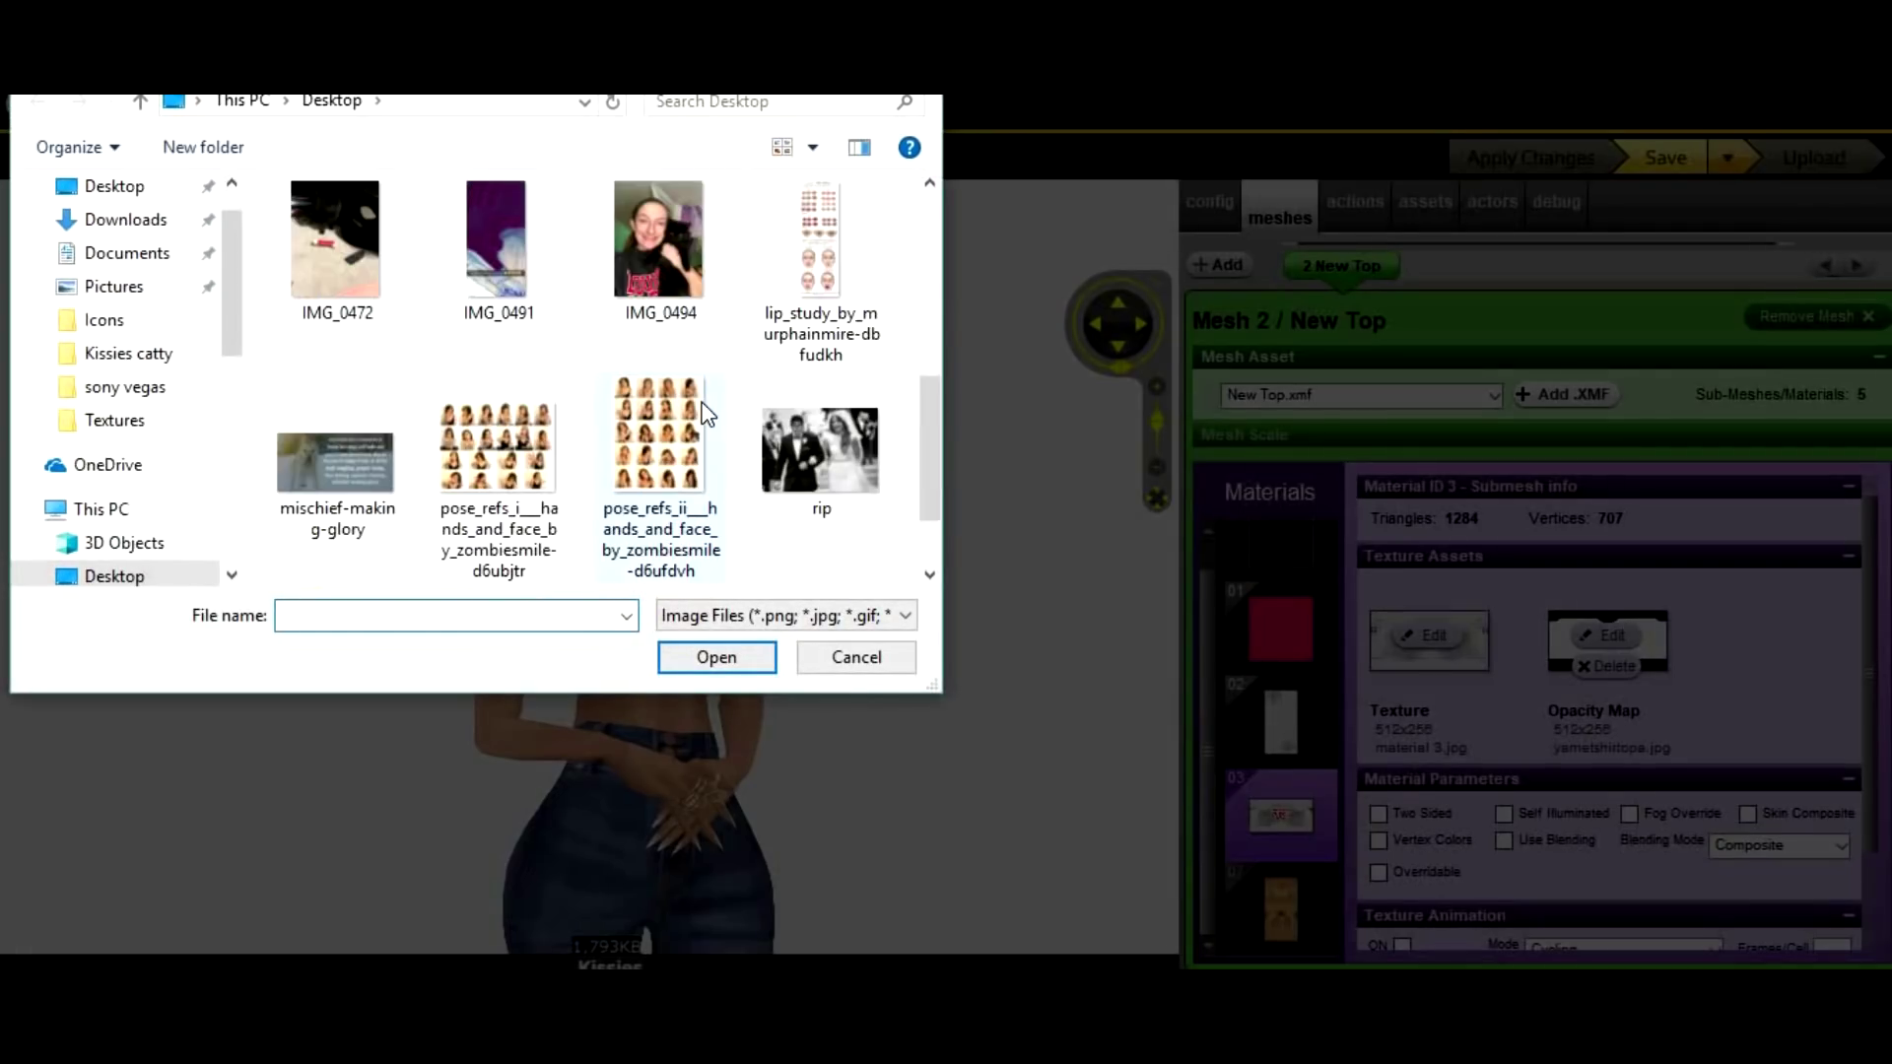
left_click(654, 488)
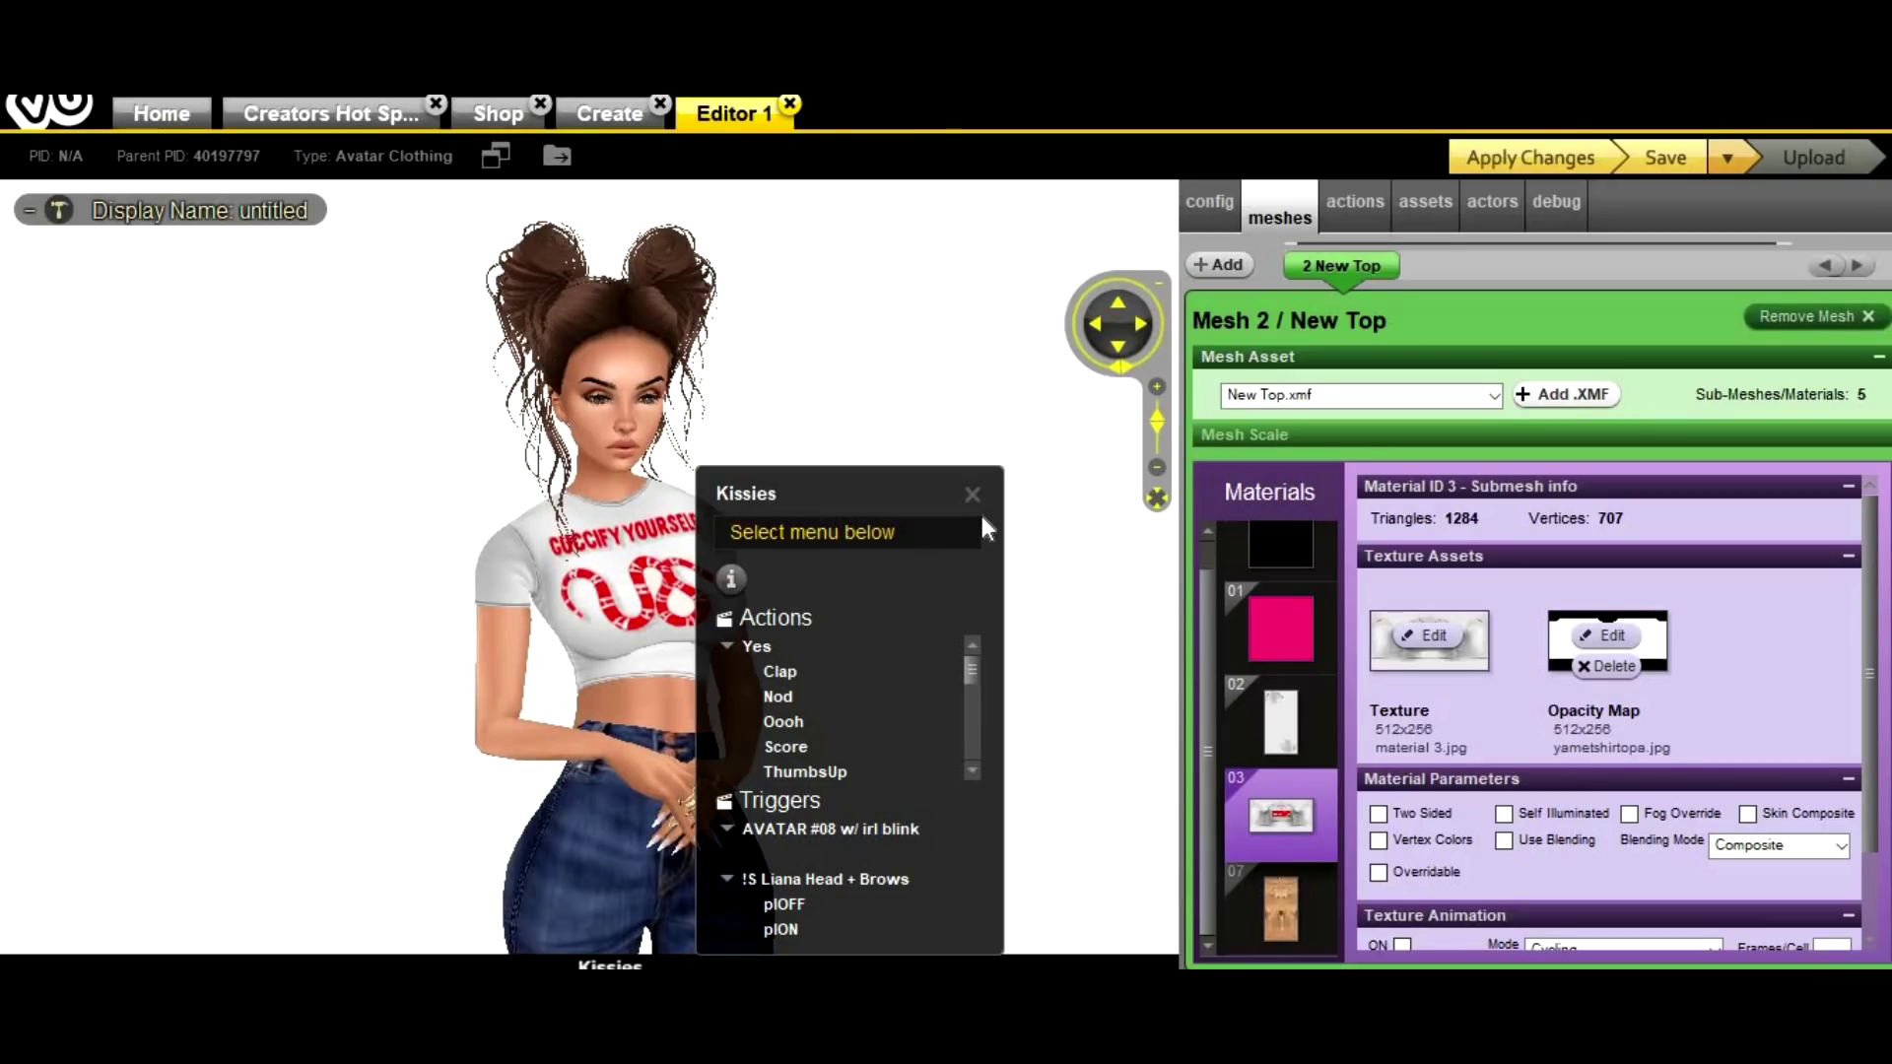
left_click(973, 494)
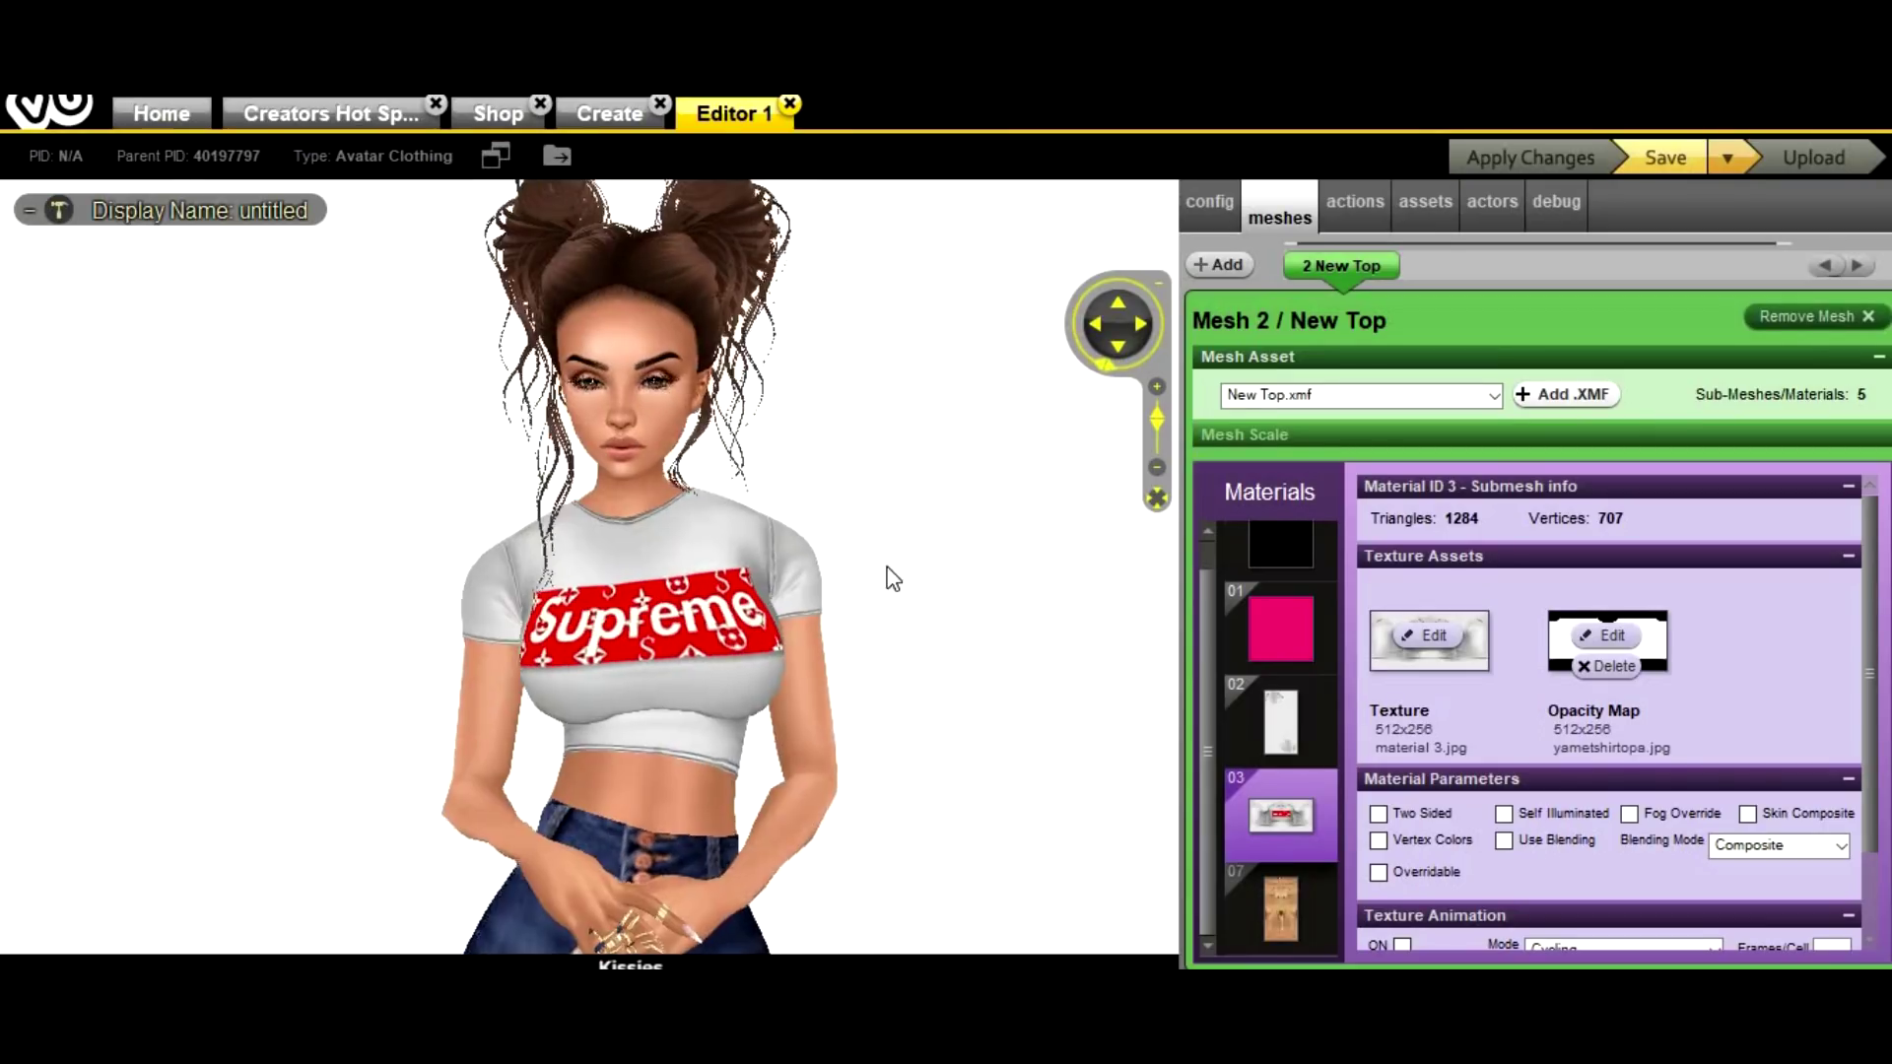
Open material 02's texture on the New Top mesh for replacement
left_click(1281, 725)
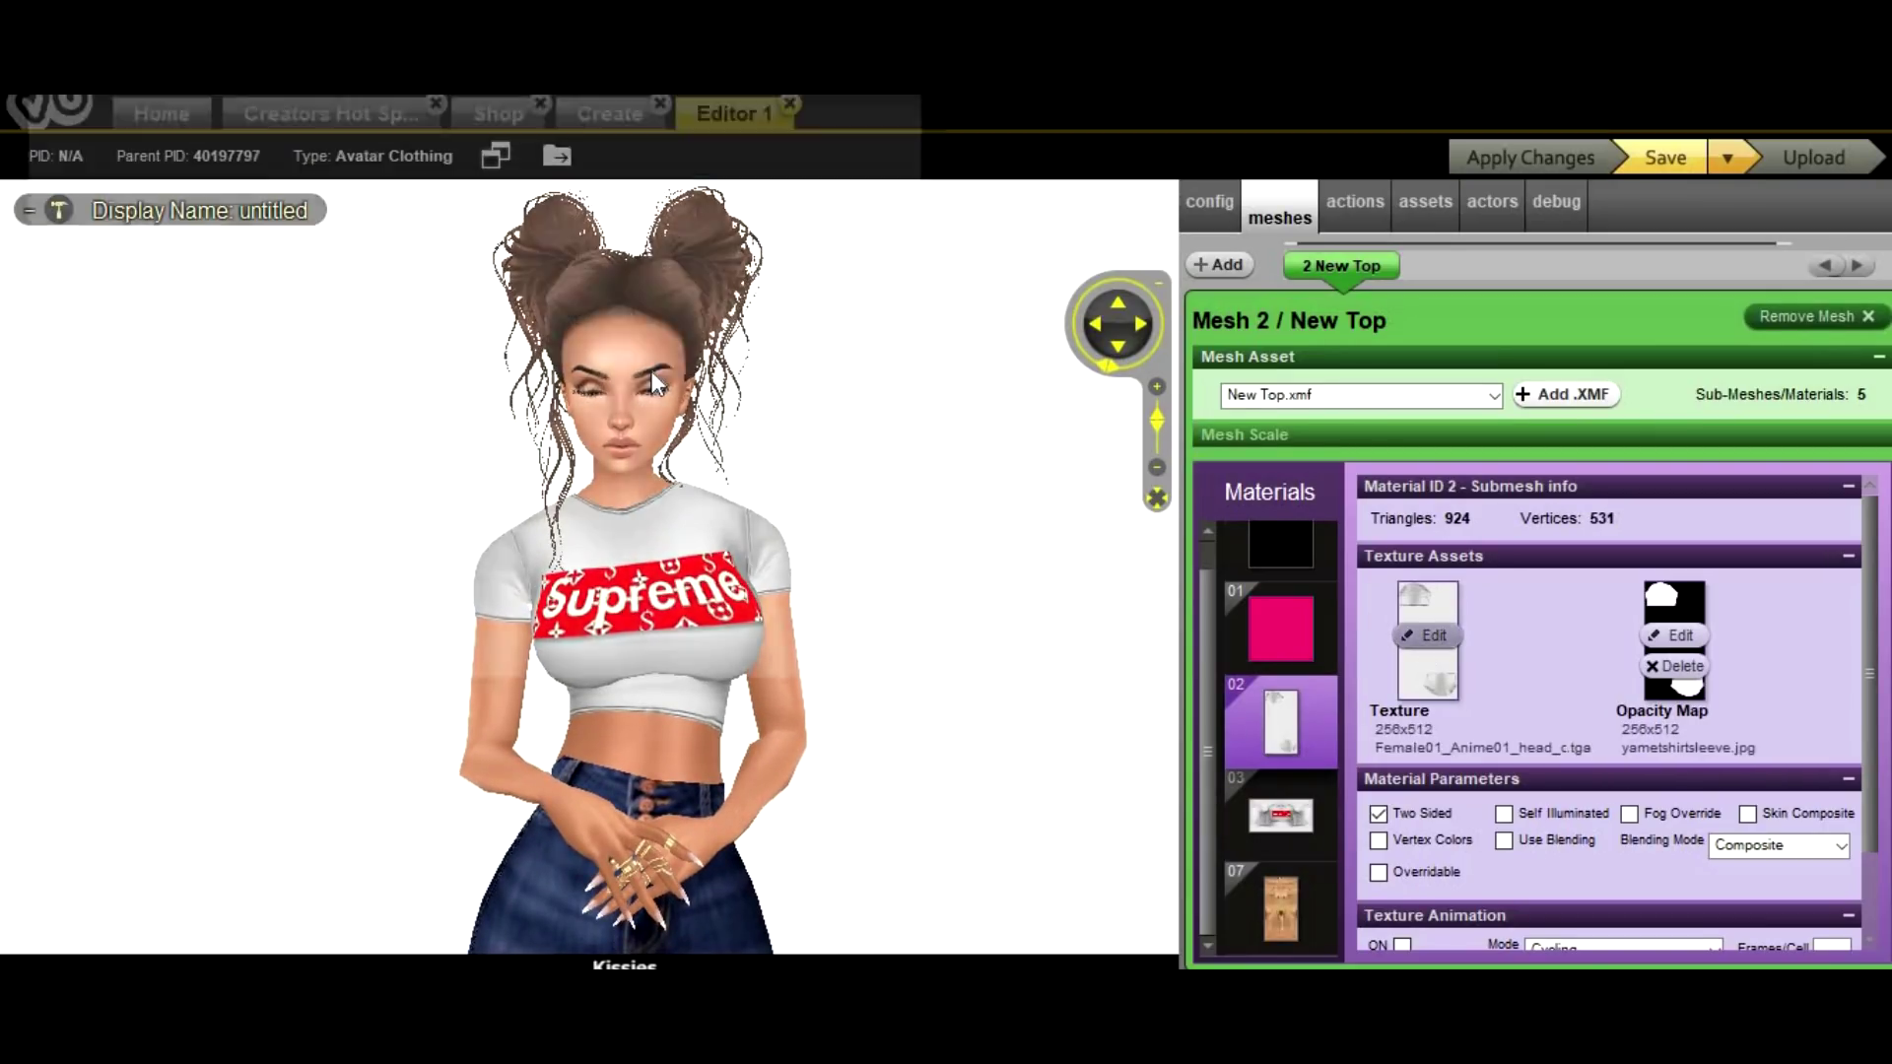